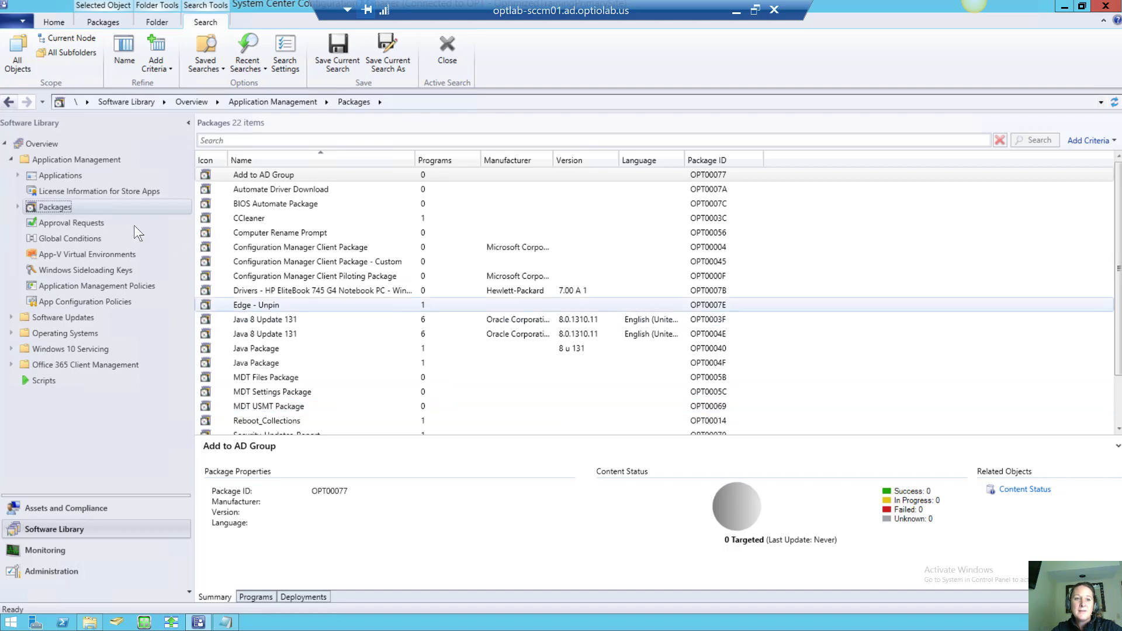
Bring up the Packages node's context menu in the Software Library
right_click(58, 206)
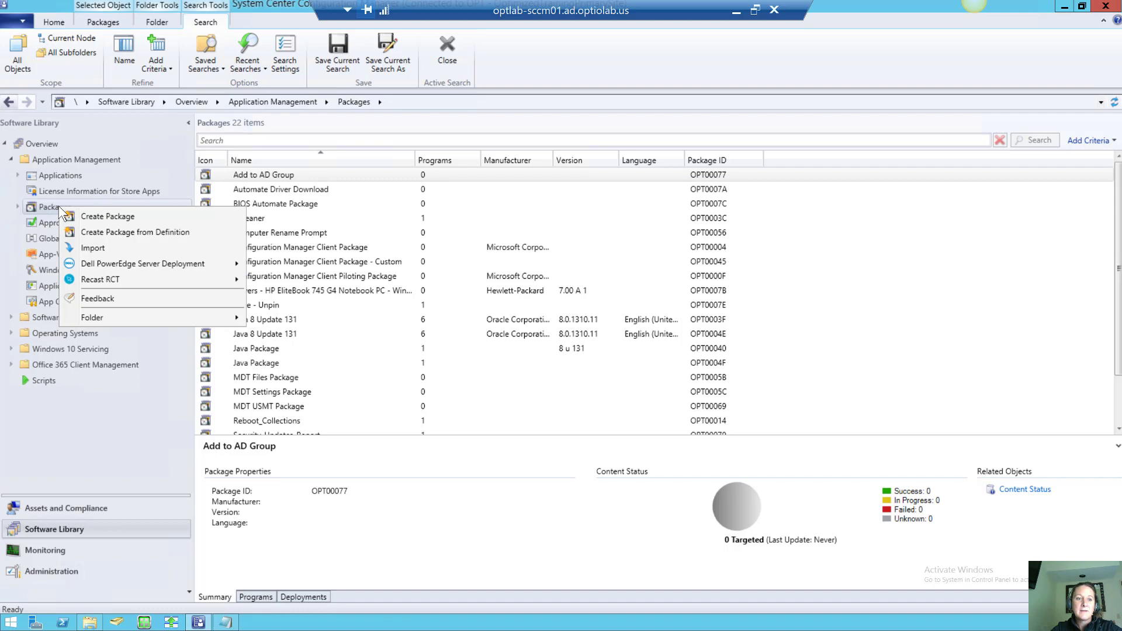
Start Create Package from Definition, browse to the pasted Adobe deployments path, and bring Explorer forward
click(107, 232)
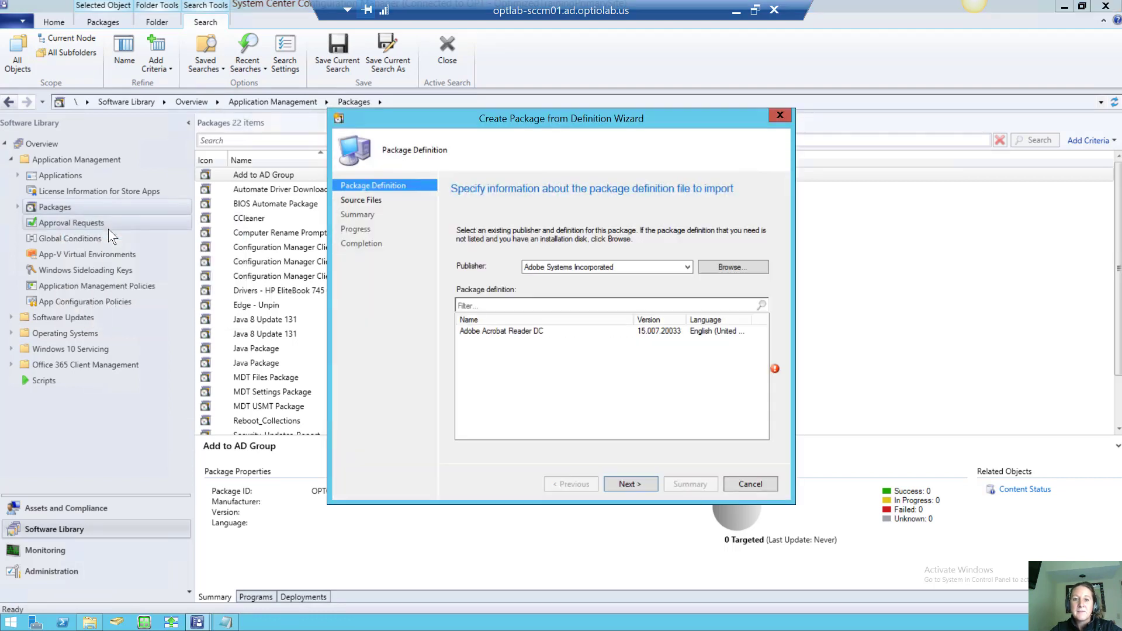
click(721, 267)
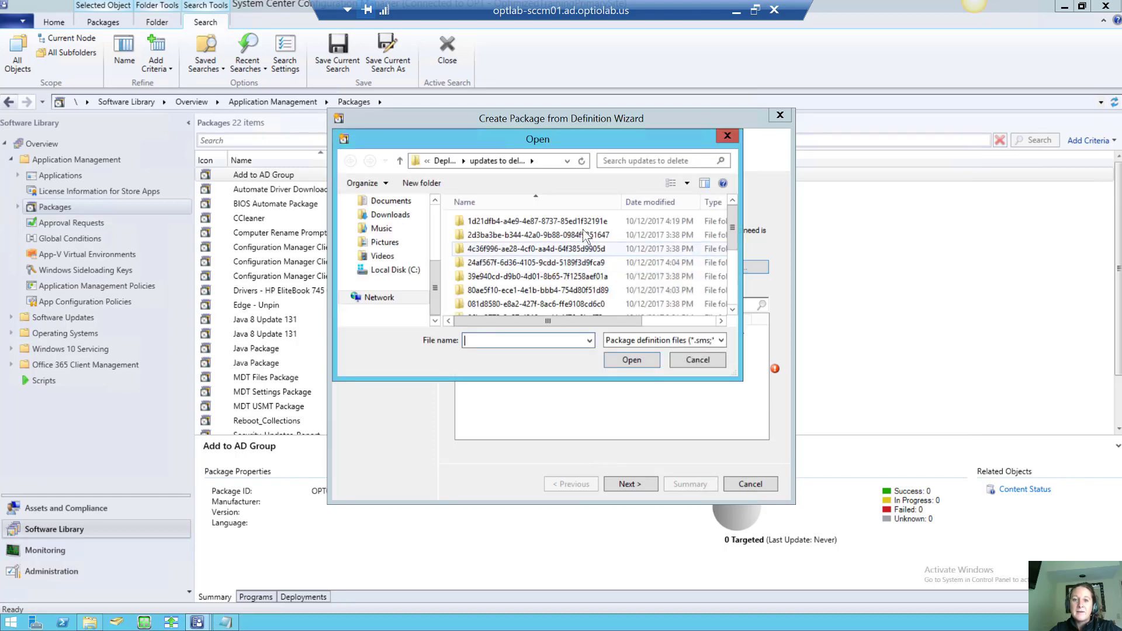
click(544, 159)
text(\\optlab-sccm01\Deployments\Adobe)
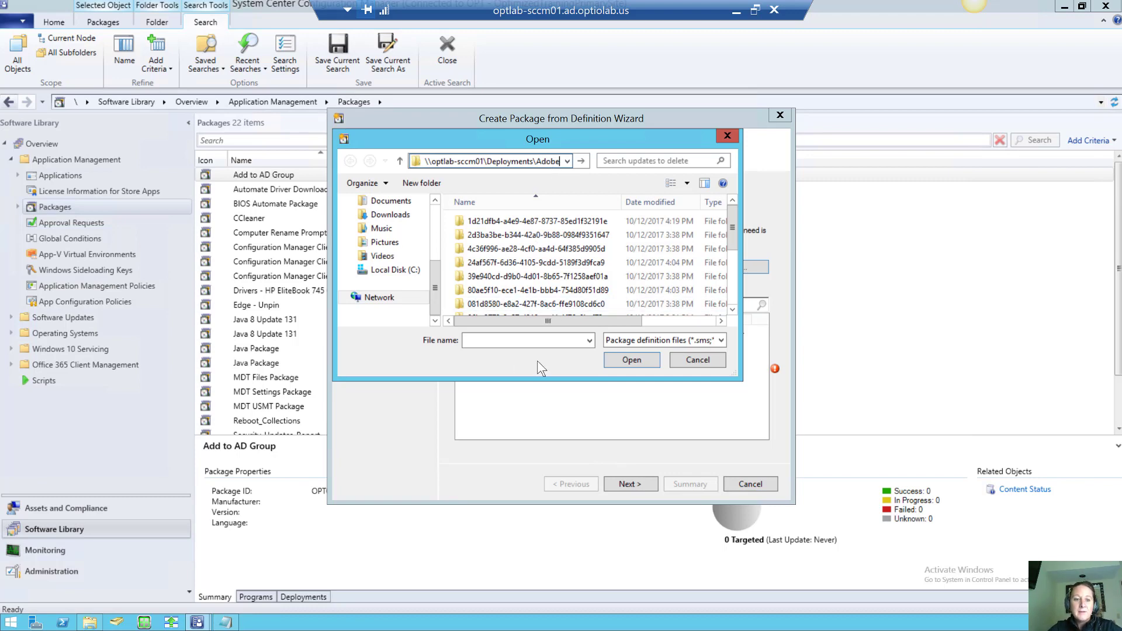
click(89, 623)
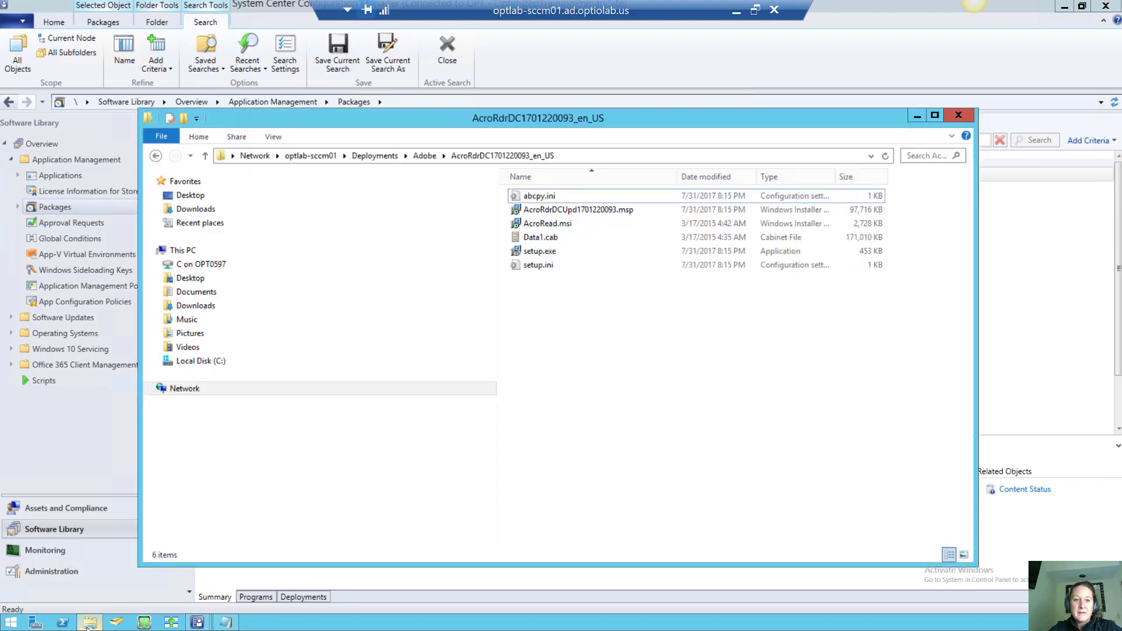
click(432, 156)
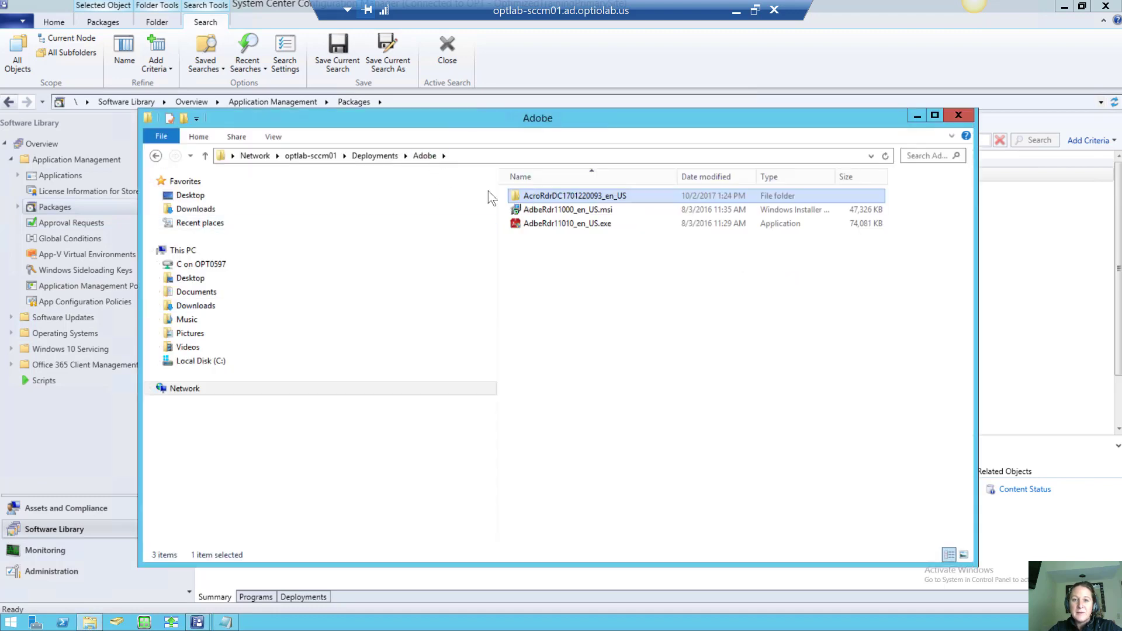
click(548, 224)
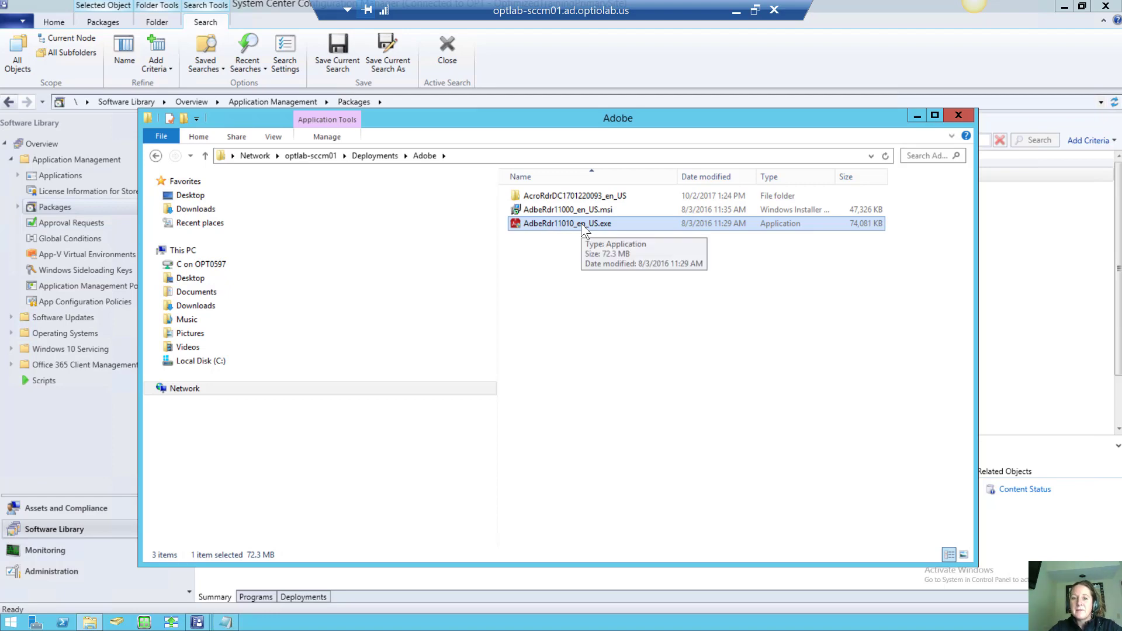
double_click(577, 197)
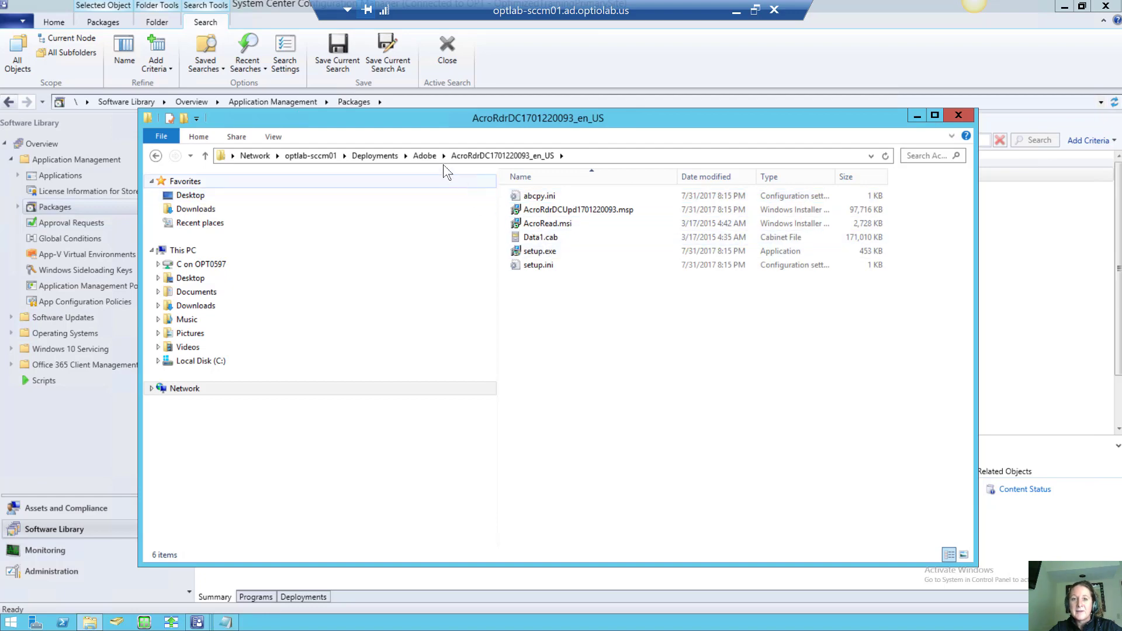
click(424, 156)
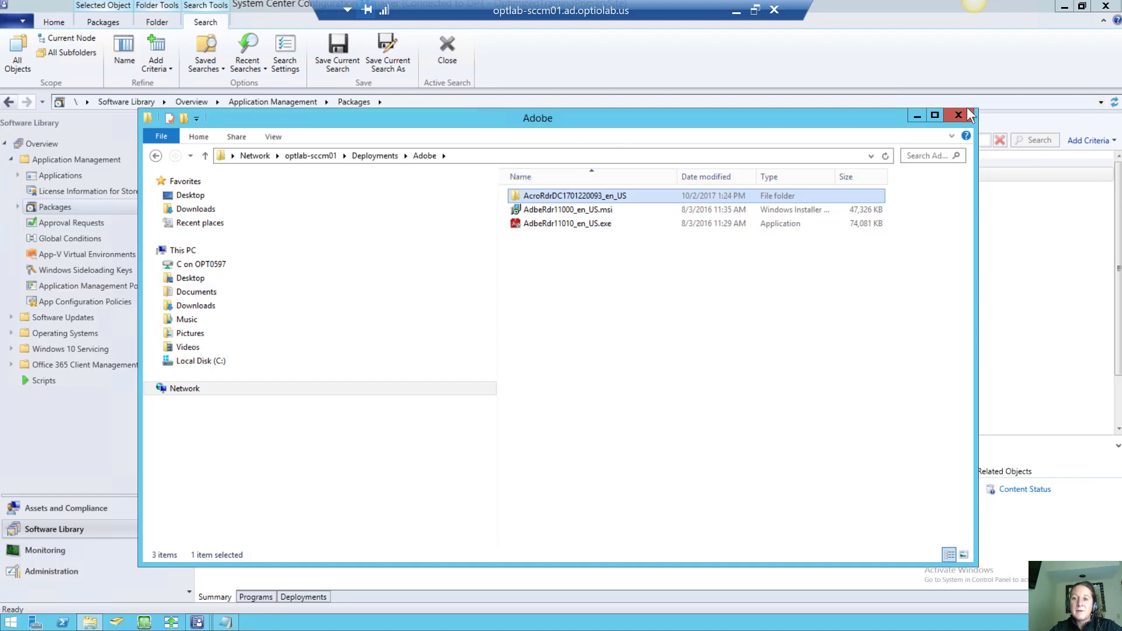
click(915, 114)
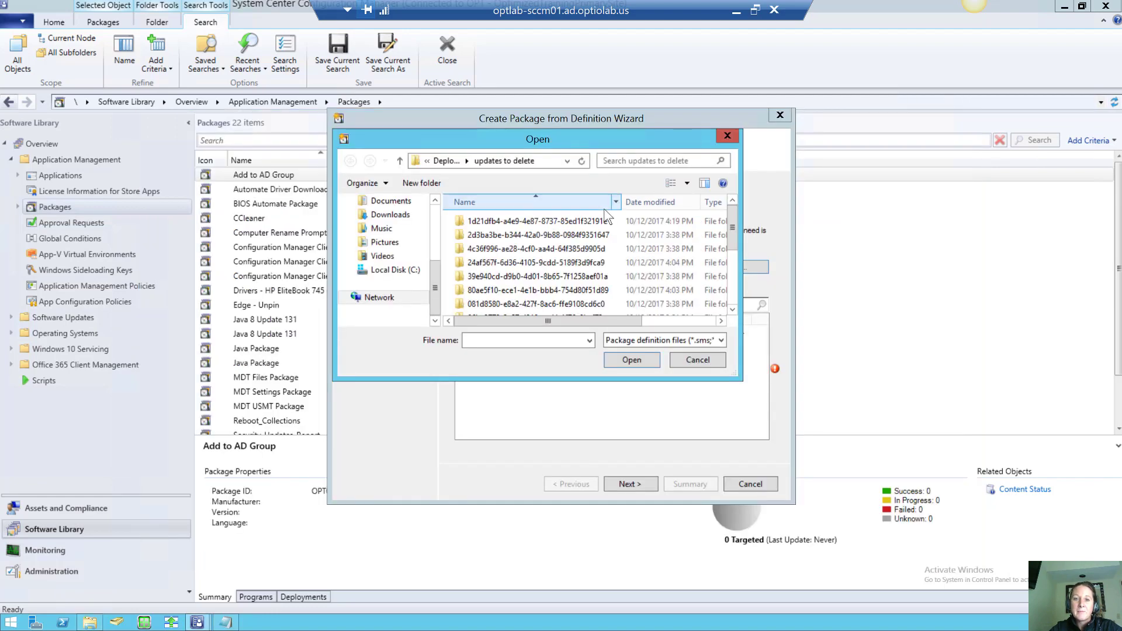
click(546, 159)
text(\\optlab-sccm01\Deployments\Adobe)
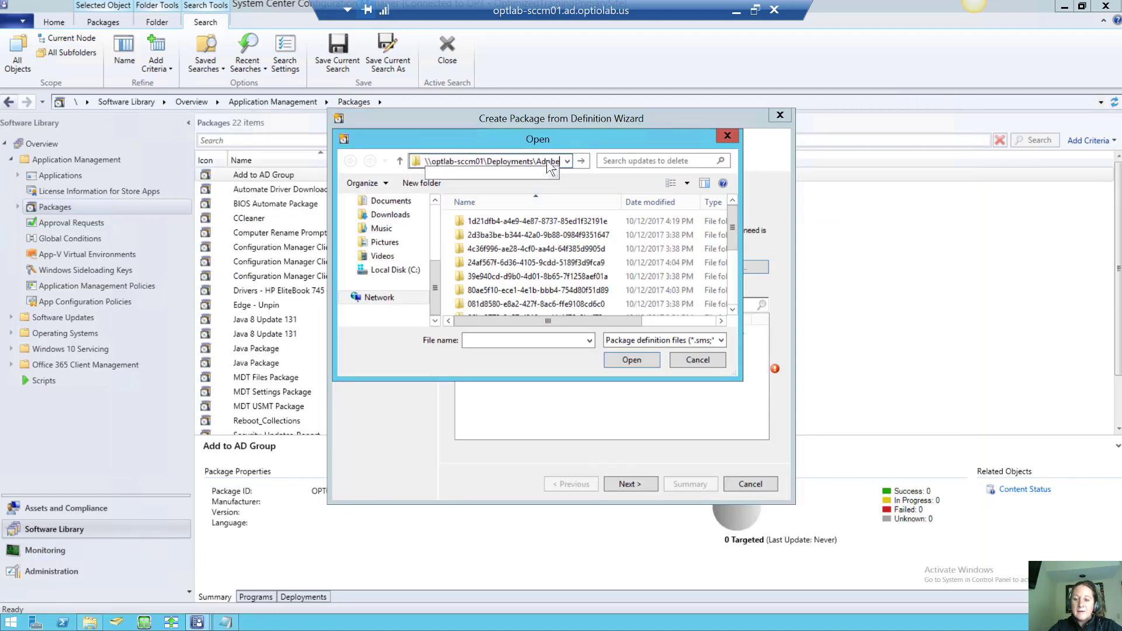
key(Return)
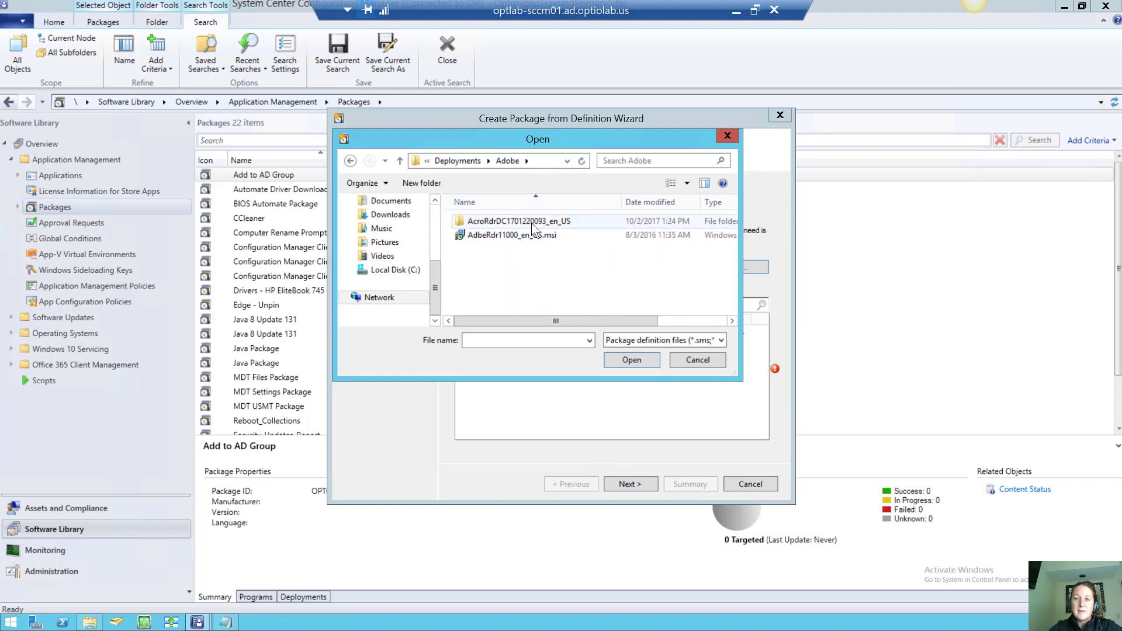
double_click(531, 223)
click(497, 221)
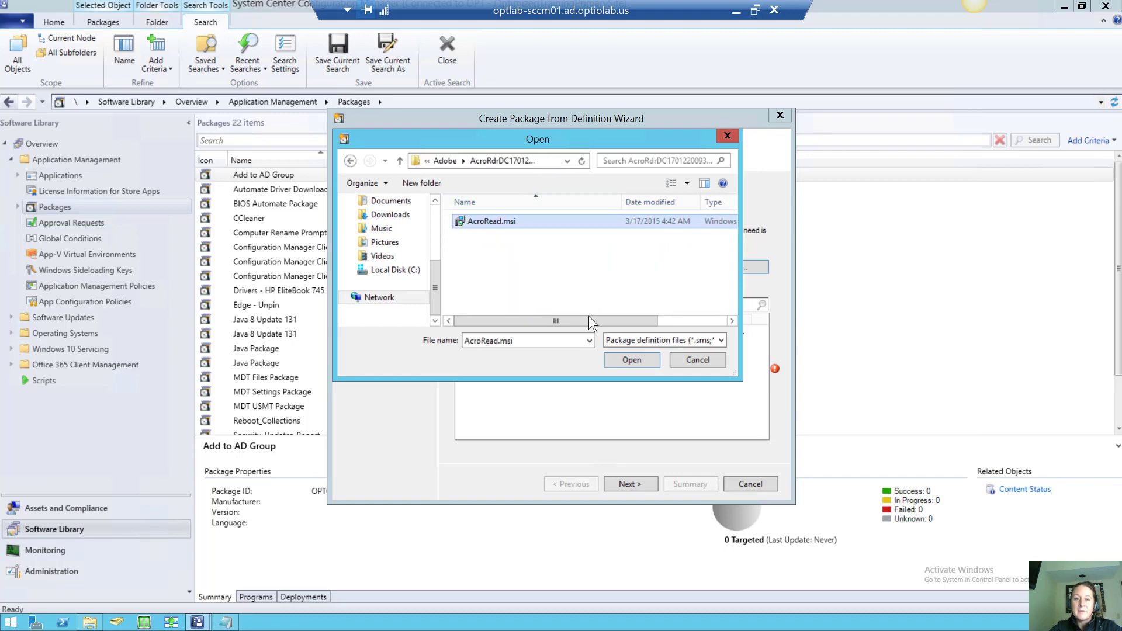
click(626, 357)
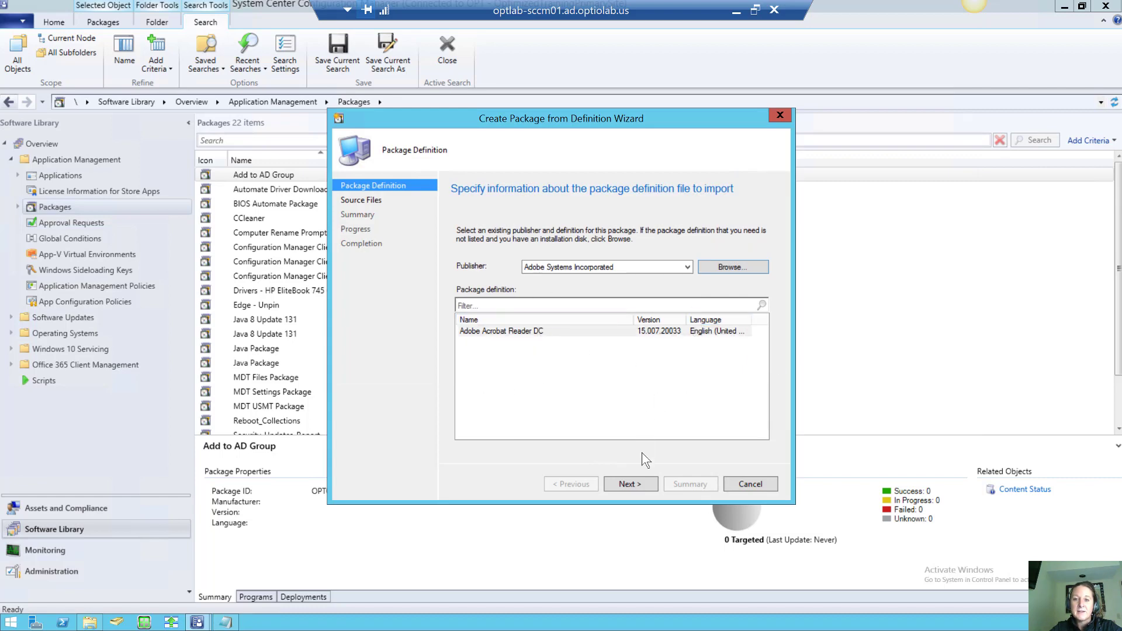
Finish the wizard, keeping the source folder and network path, to create the package
click(632, 490)
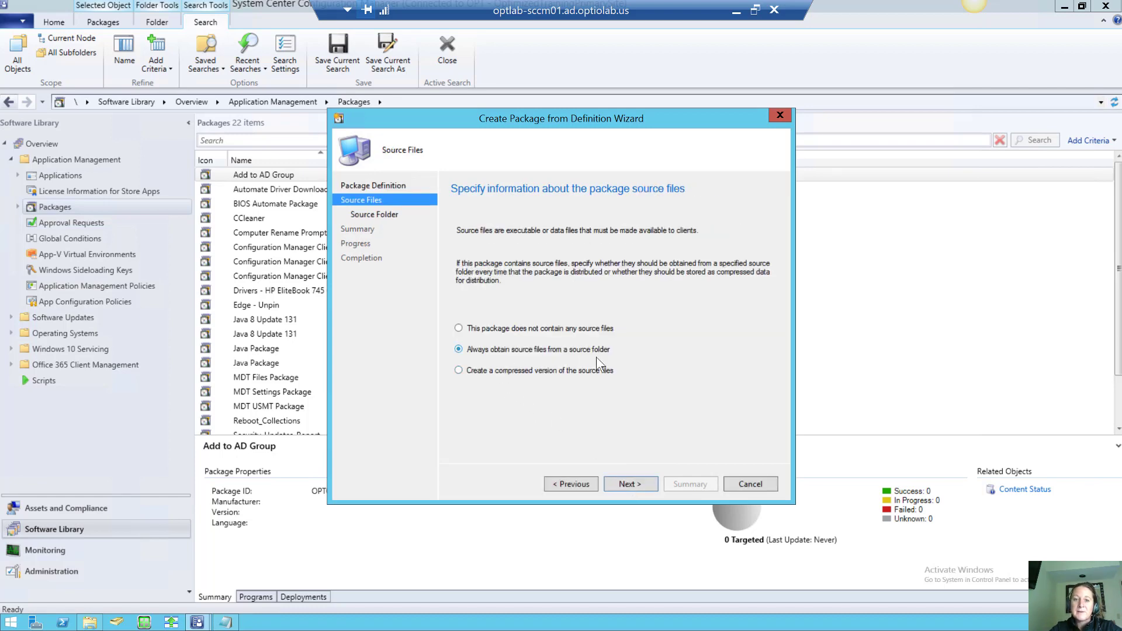
click(636, 489)
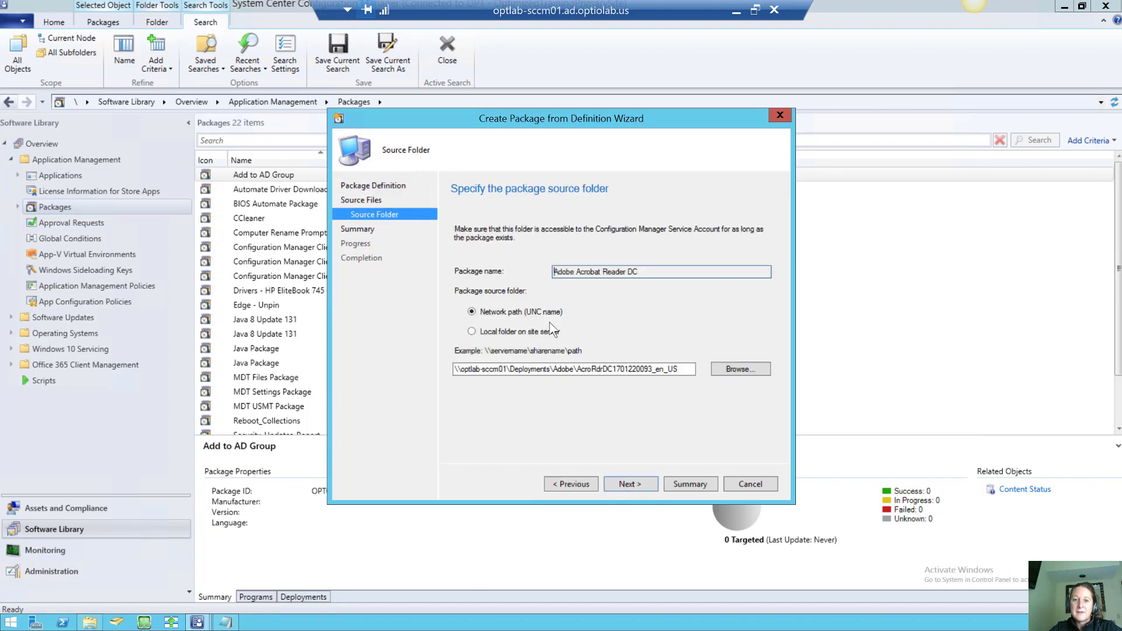
click(627, 483)
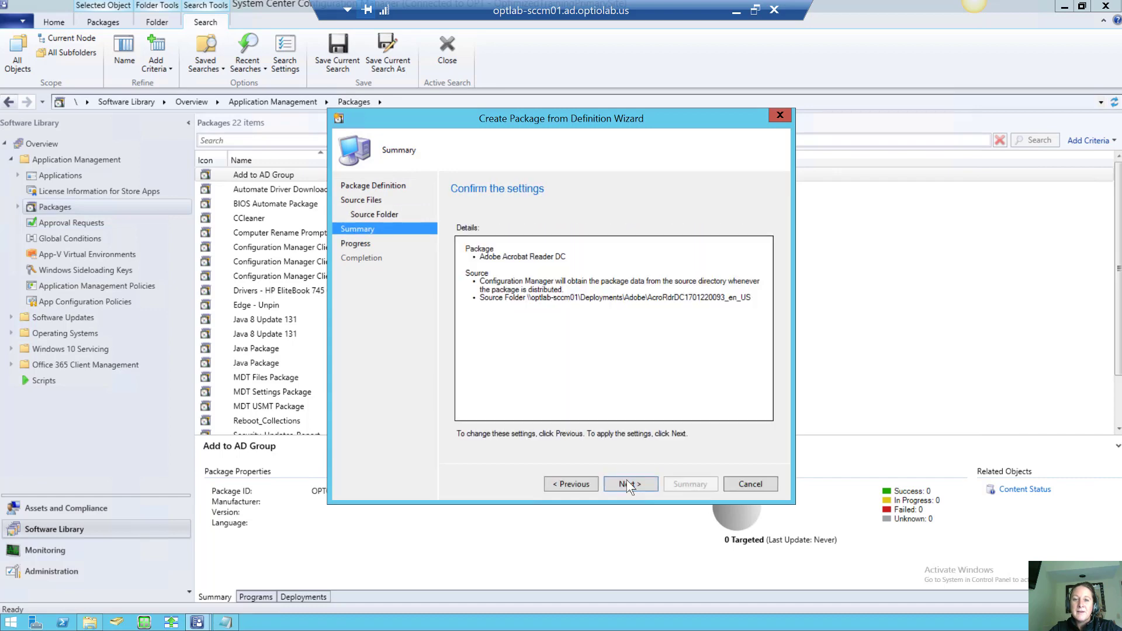
click(627, 481)
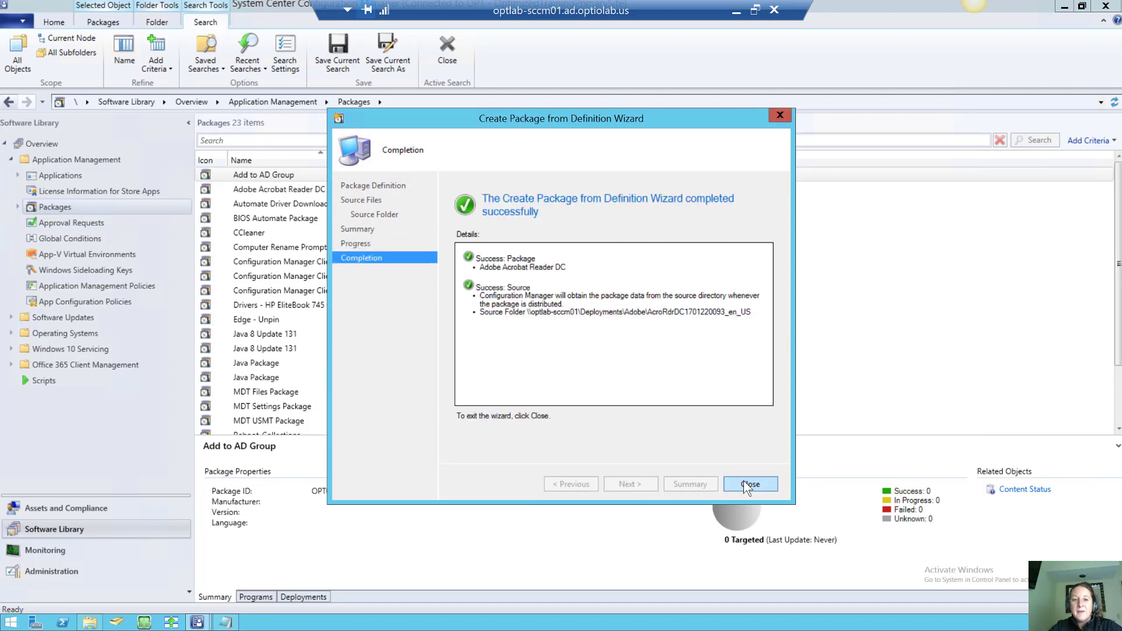
click(743, 483)
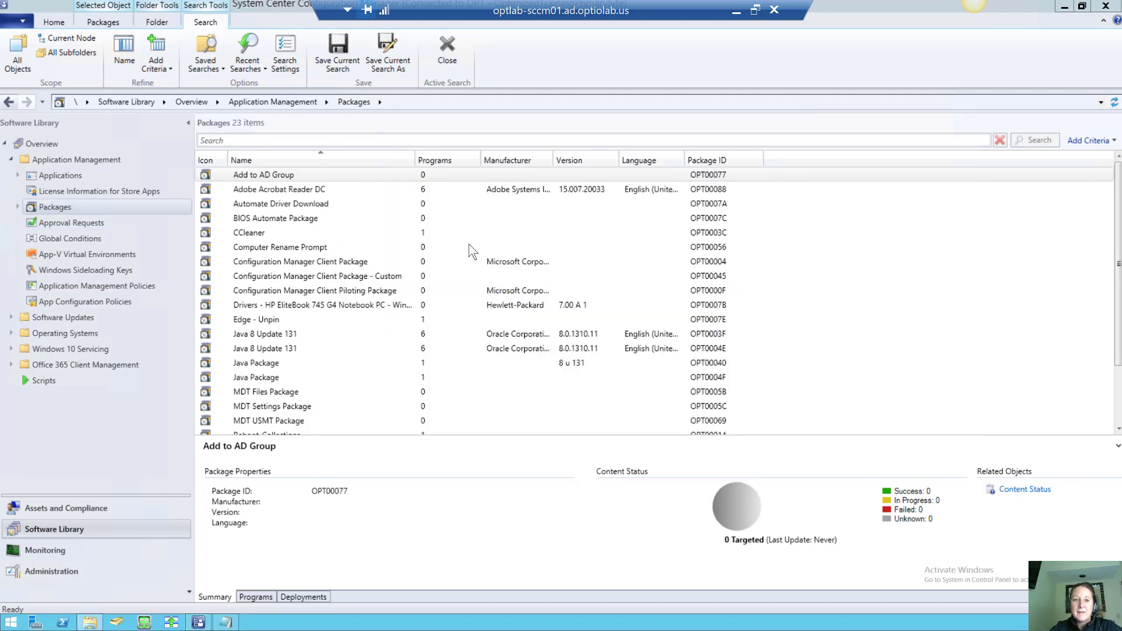
Tick Enable binary differential replication on the Adobe Acrobat Reader DC package's Data Source tab and save
click(303, 187)
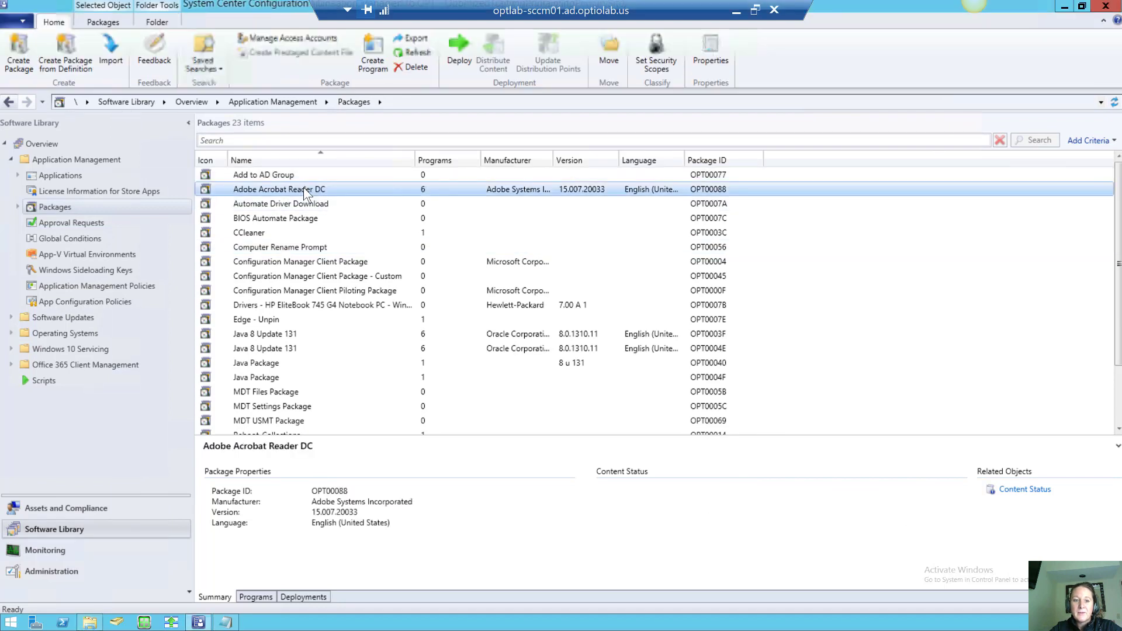
right_click(264, 191)
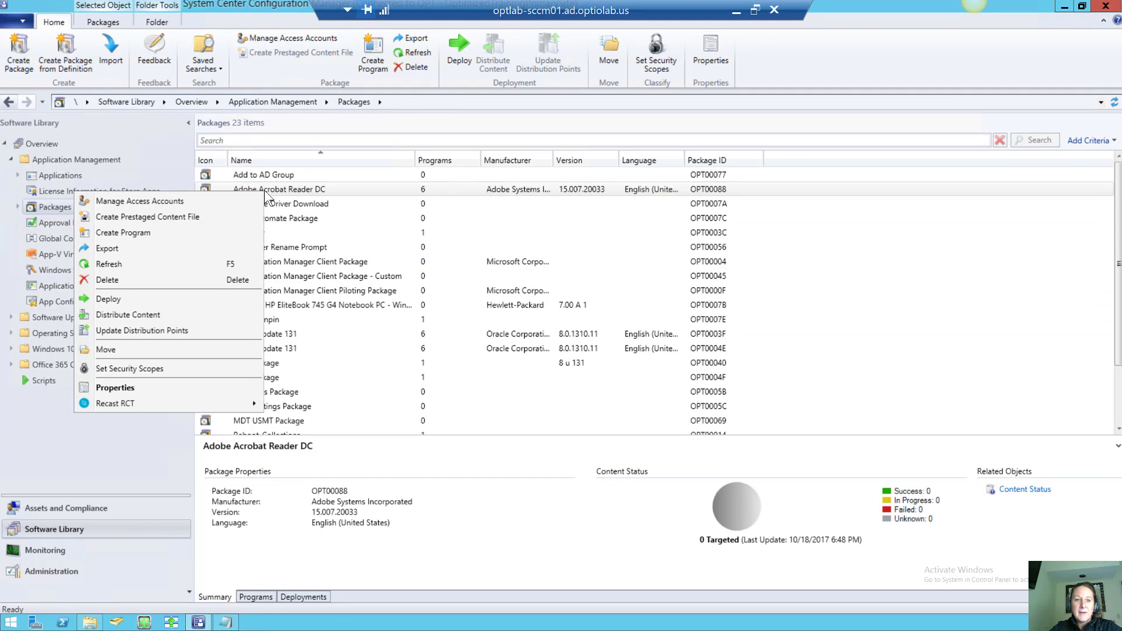
click(176, 387)
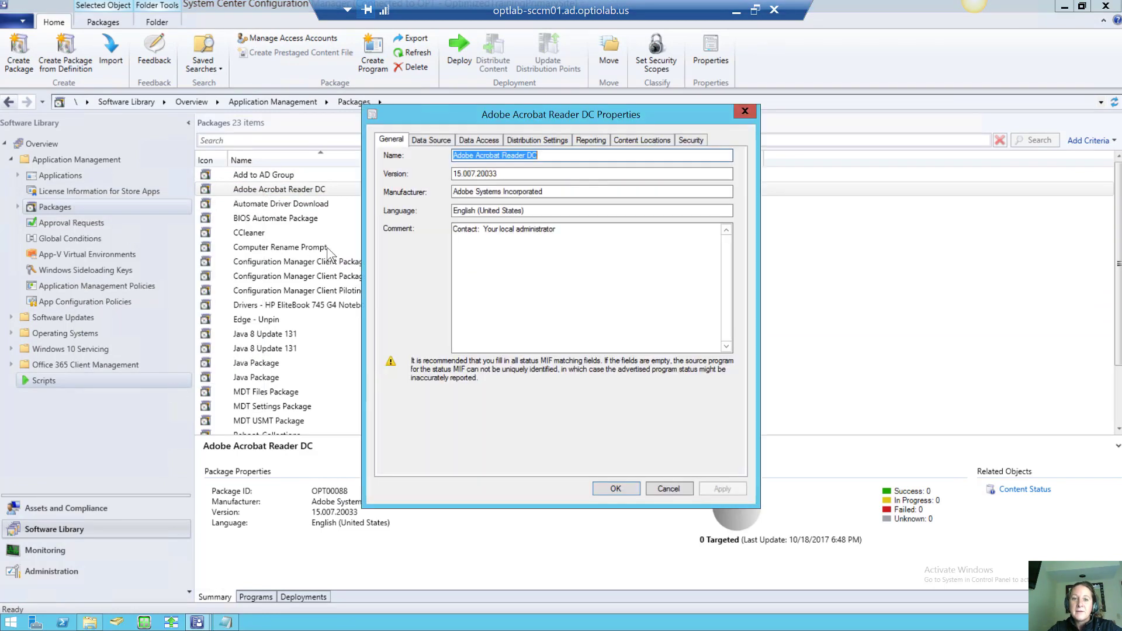
click(436, 140)
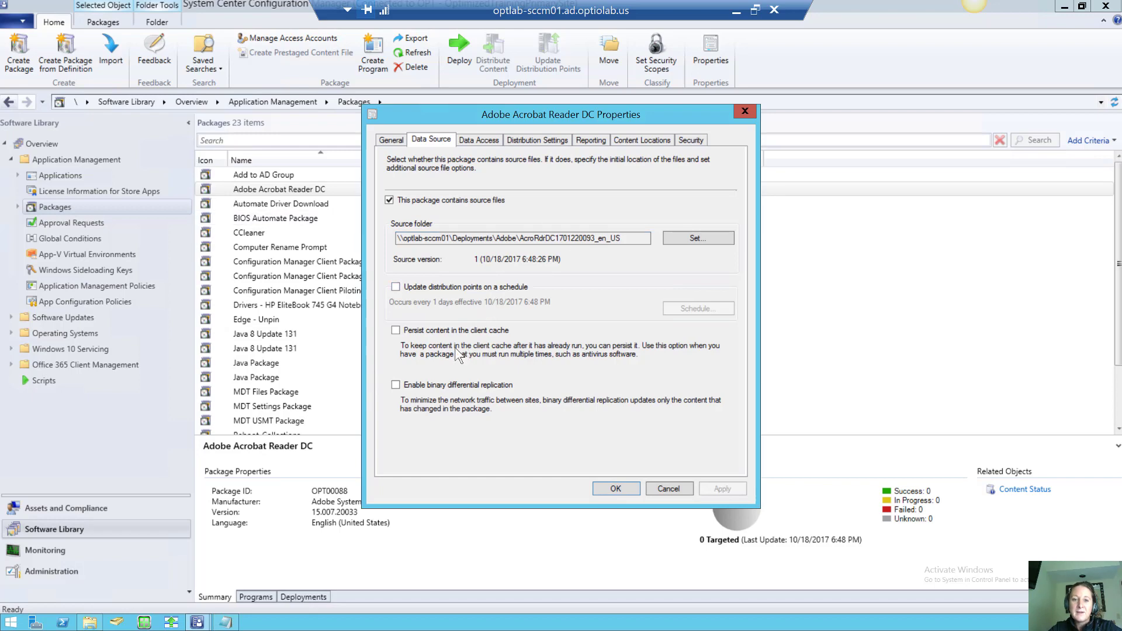
click(395, 385)
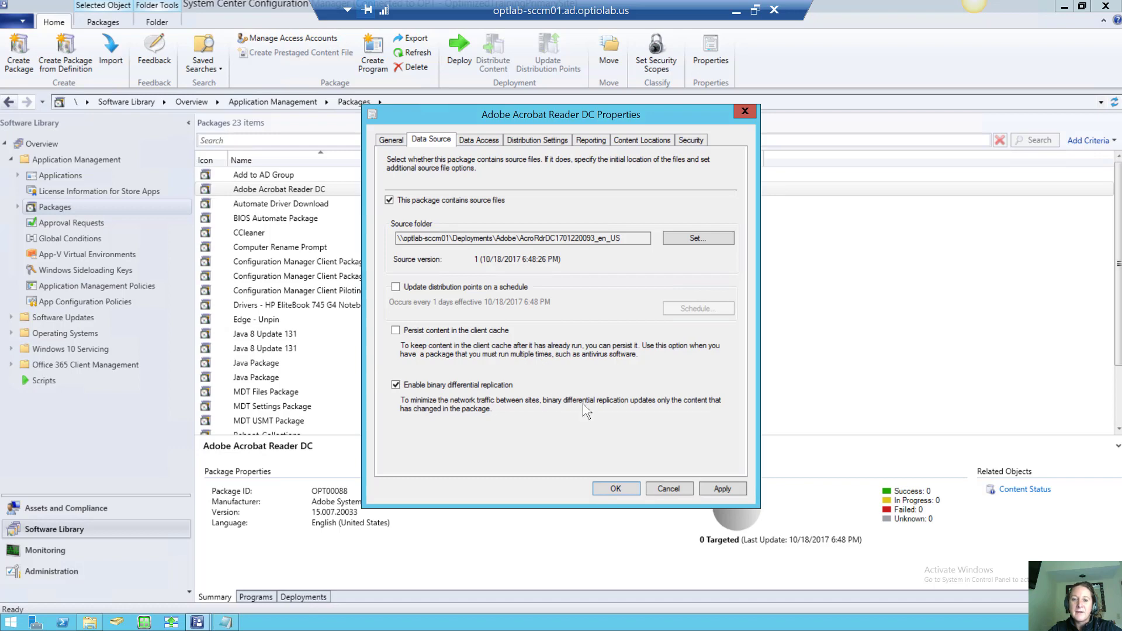
click(617, 488)
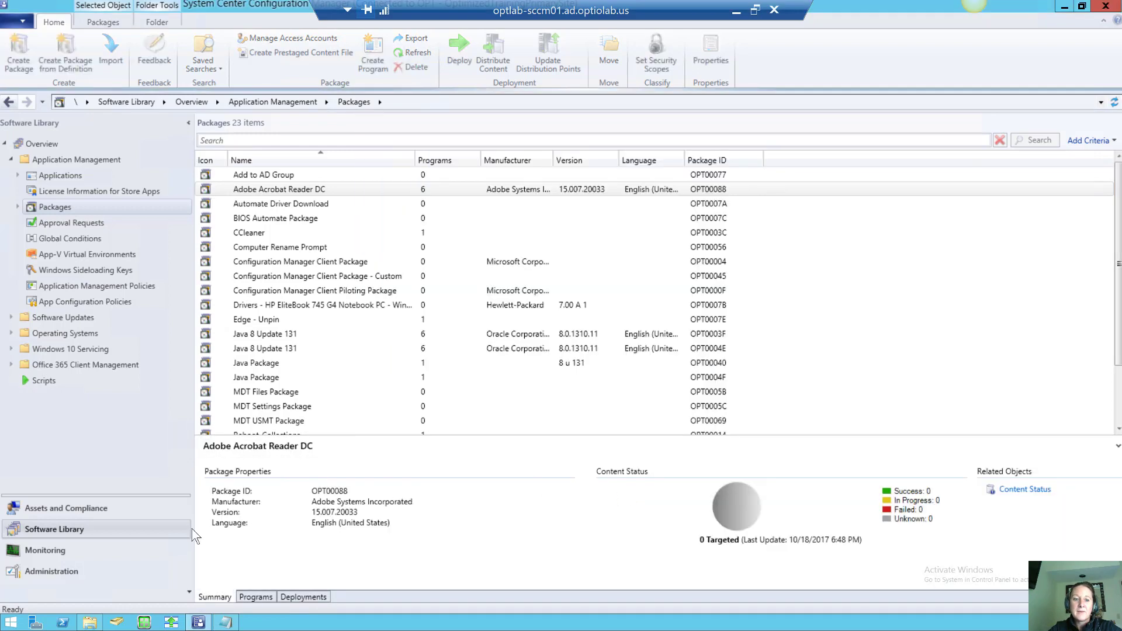
List the Adobe package's programs and widen the Command Line column to read full commands
click(252, 596)
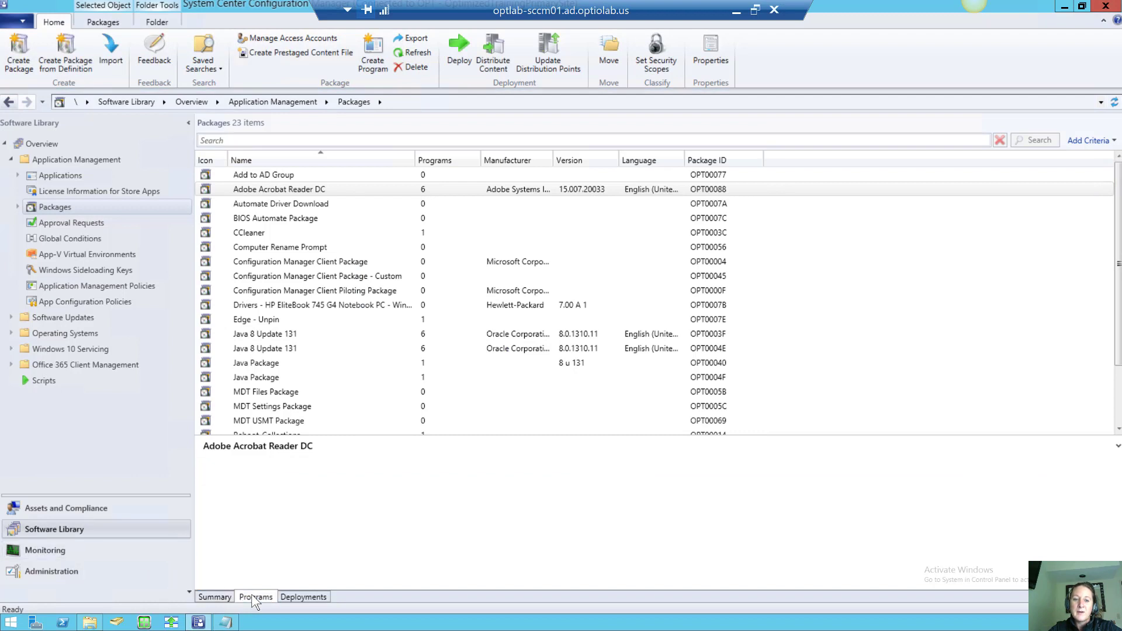
click(295, 479)
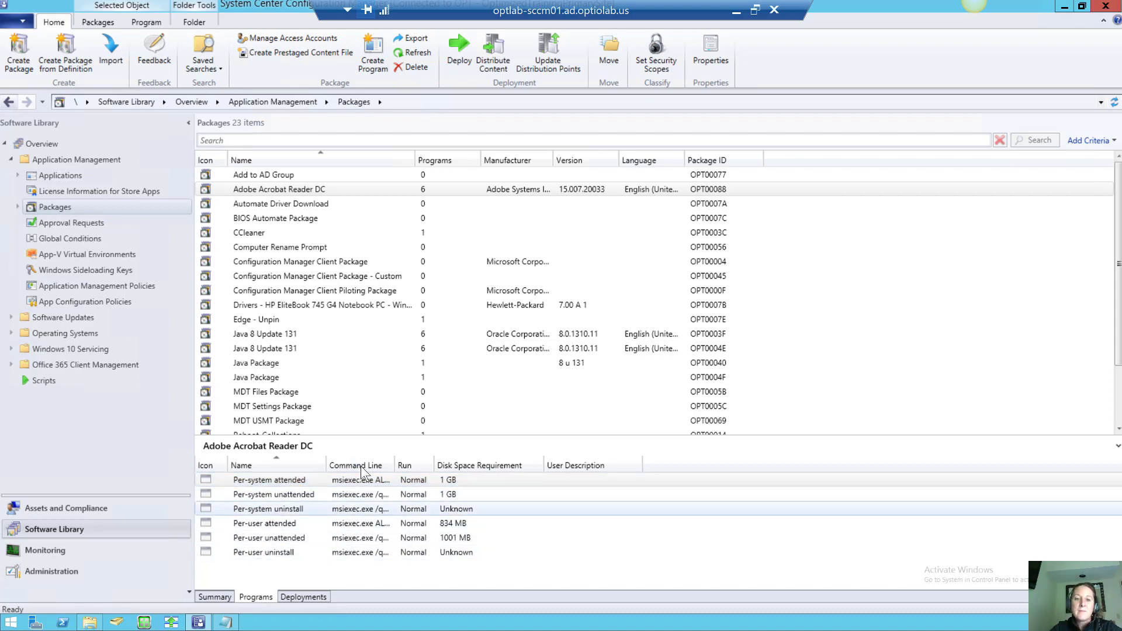
drag(391, 465, 593, 460)
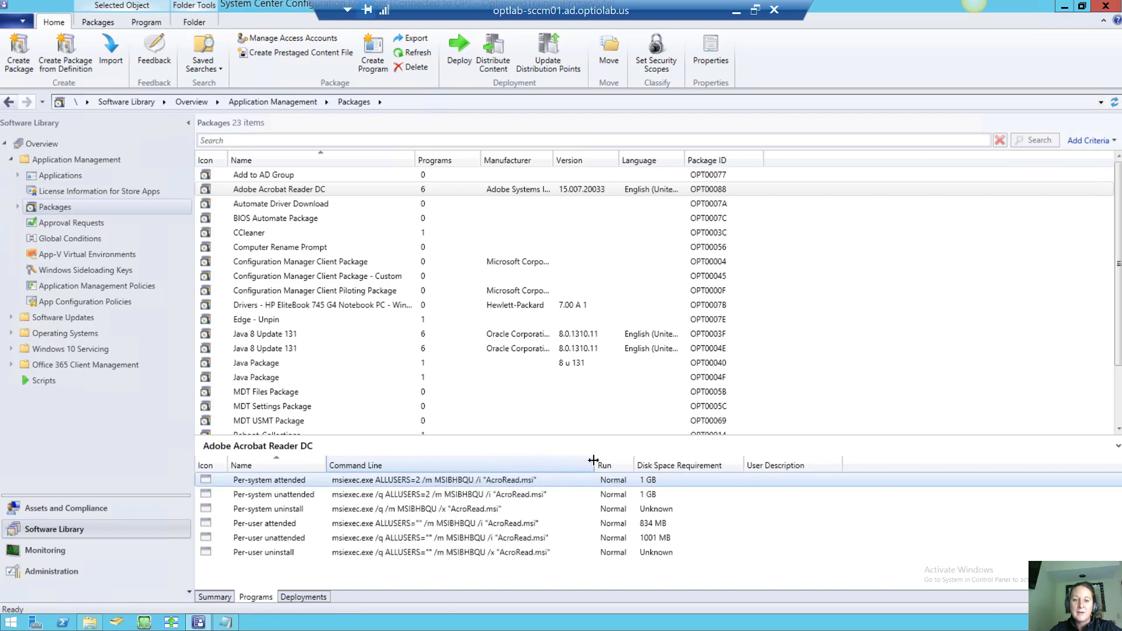
Open the Per-system unattended program's properties
click(303, 492)
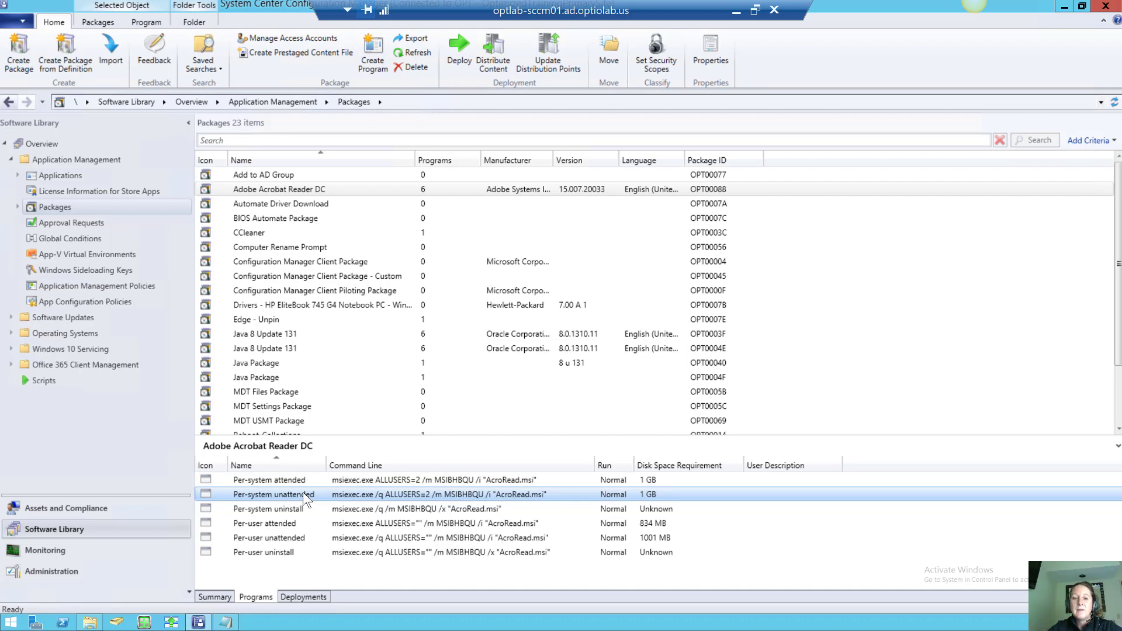
right_click(303, 492)
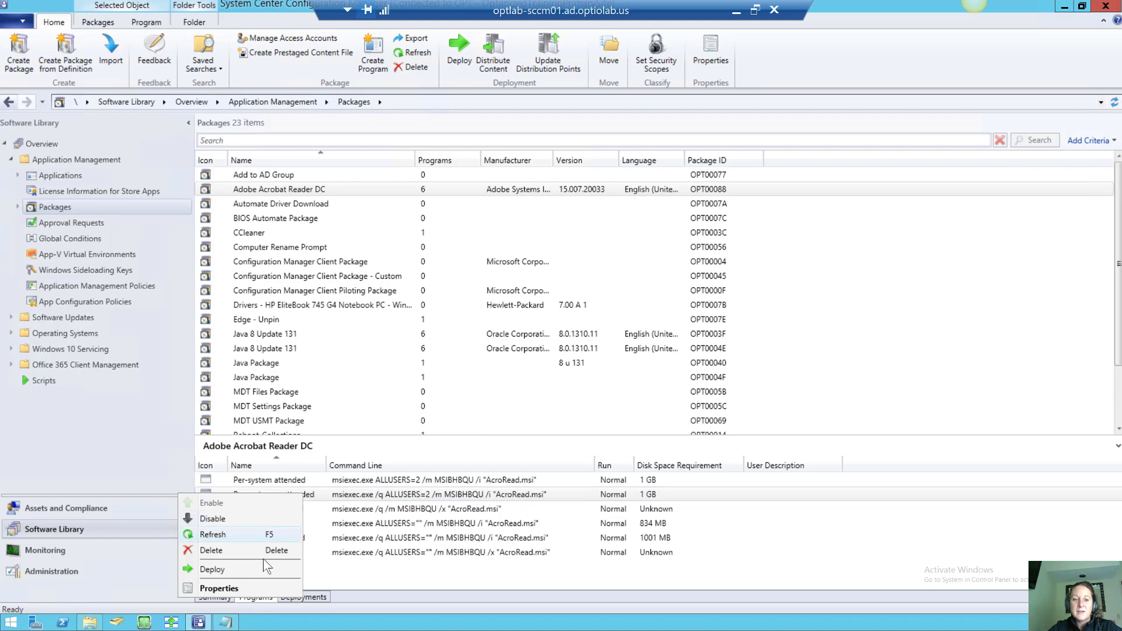
click(267, 587)
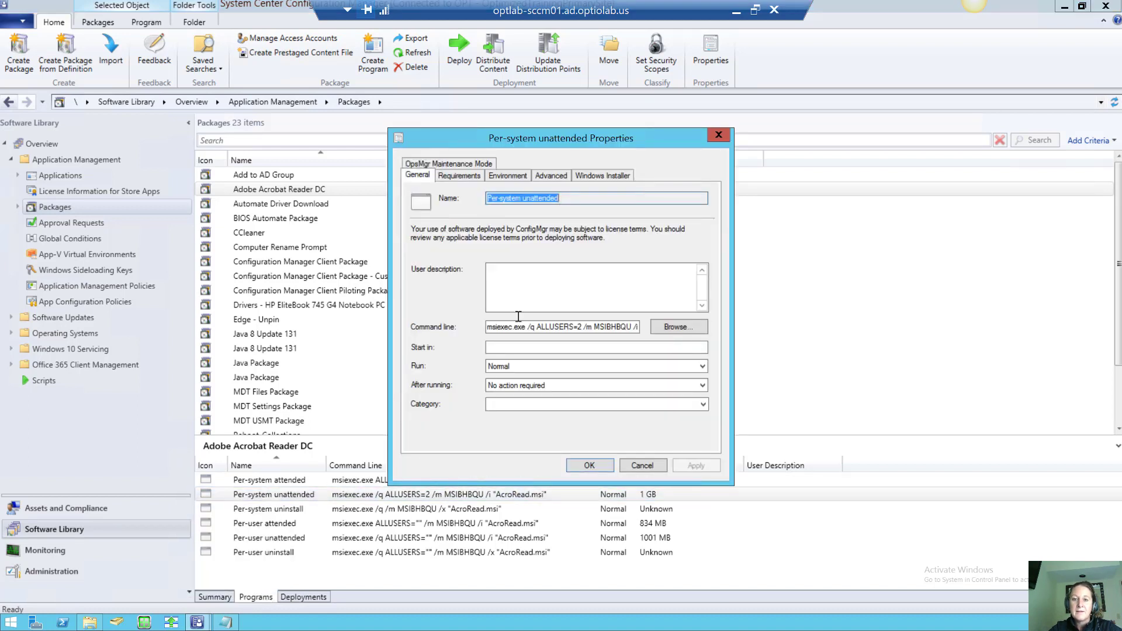
click(542, 326)
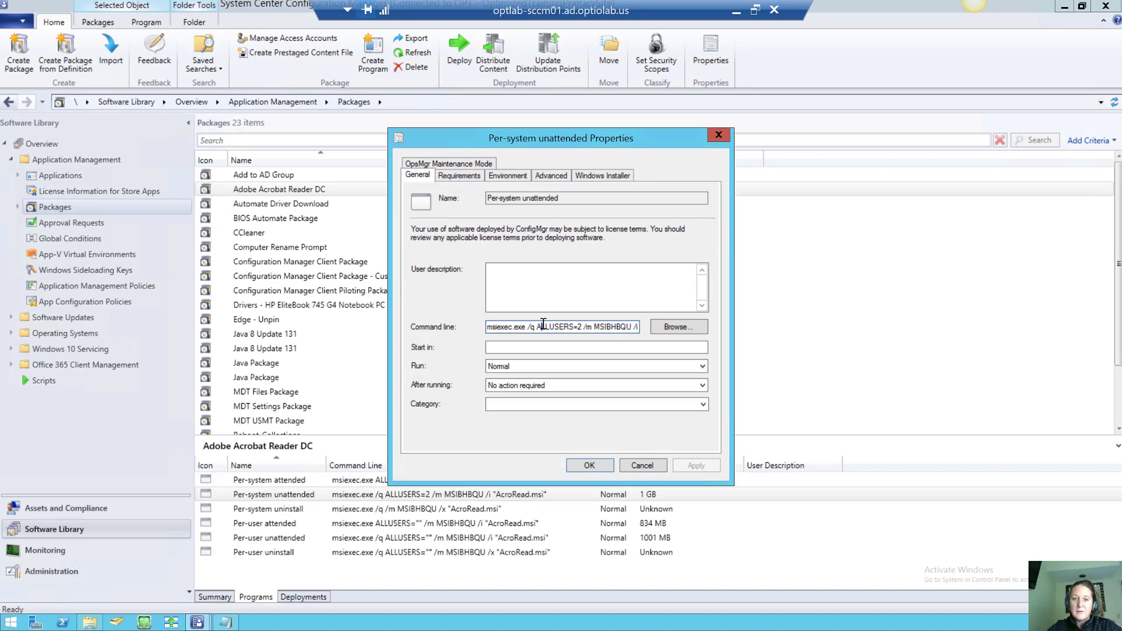
key(End)
text(/nore)
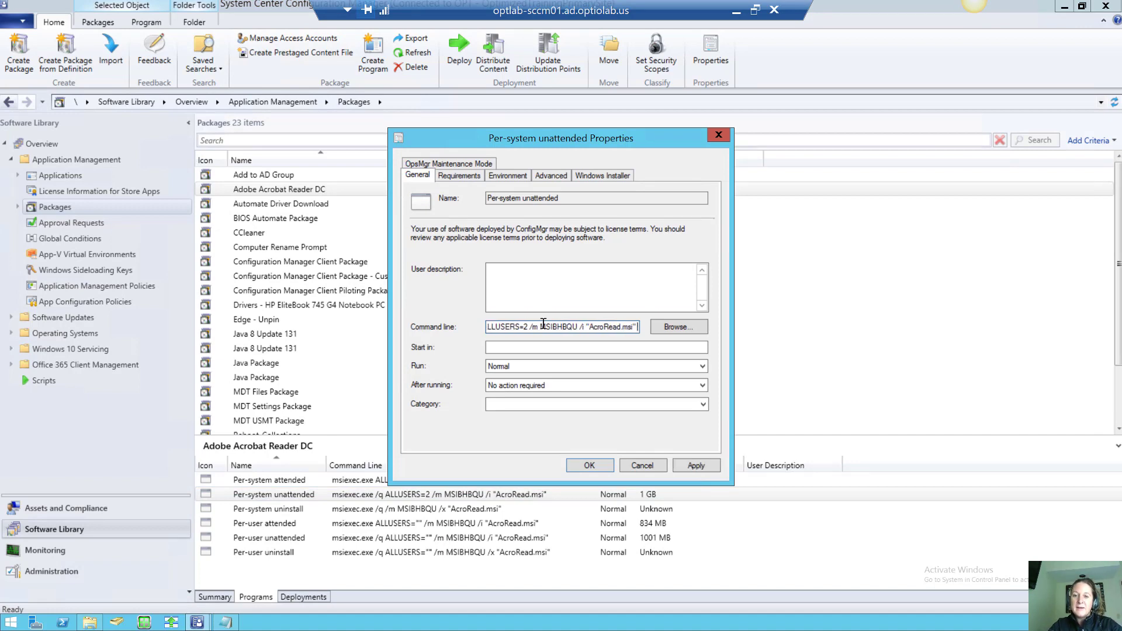
text(st)
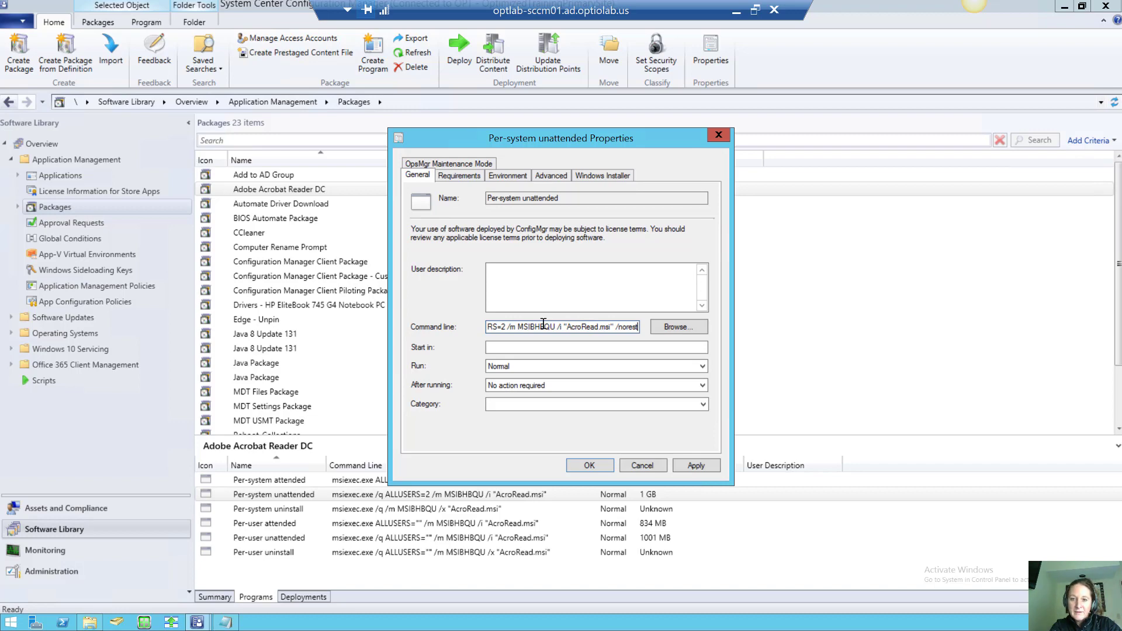
text(art)
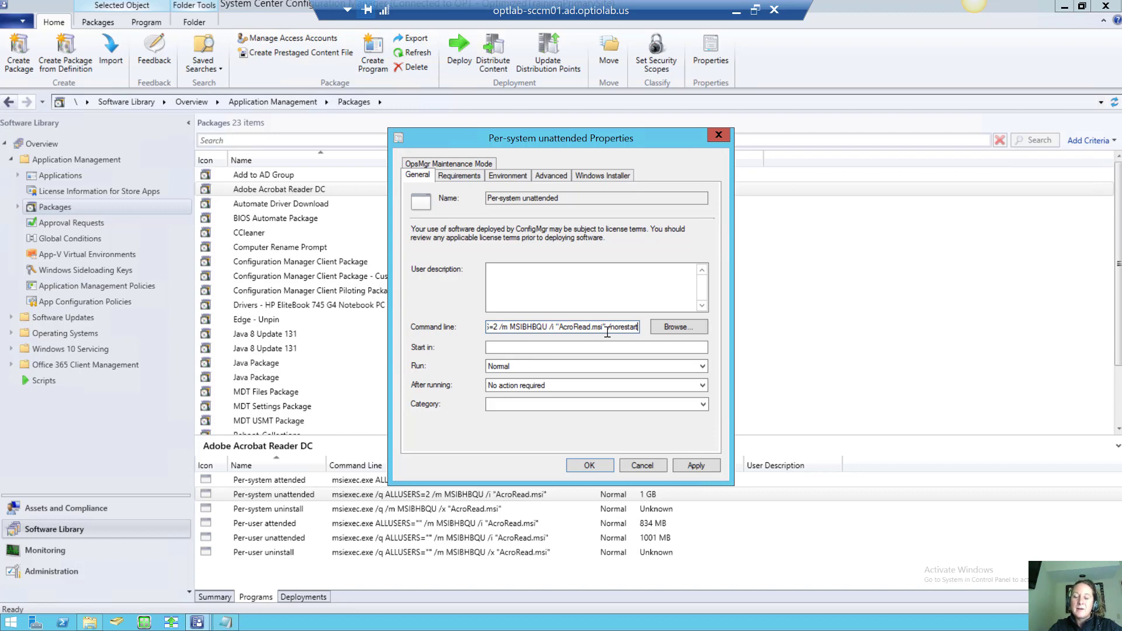
key(BackSpace)
key(BackSpace)
key(BackSpace)
key(BackSpace)
key(BackSpace)
key(BackSpace)
key(BackSpace)
key(BackSpace)
key(BackSpace)
key(BackSpace)
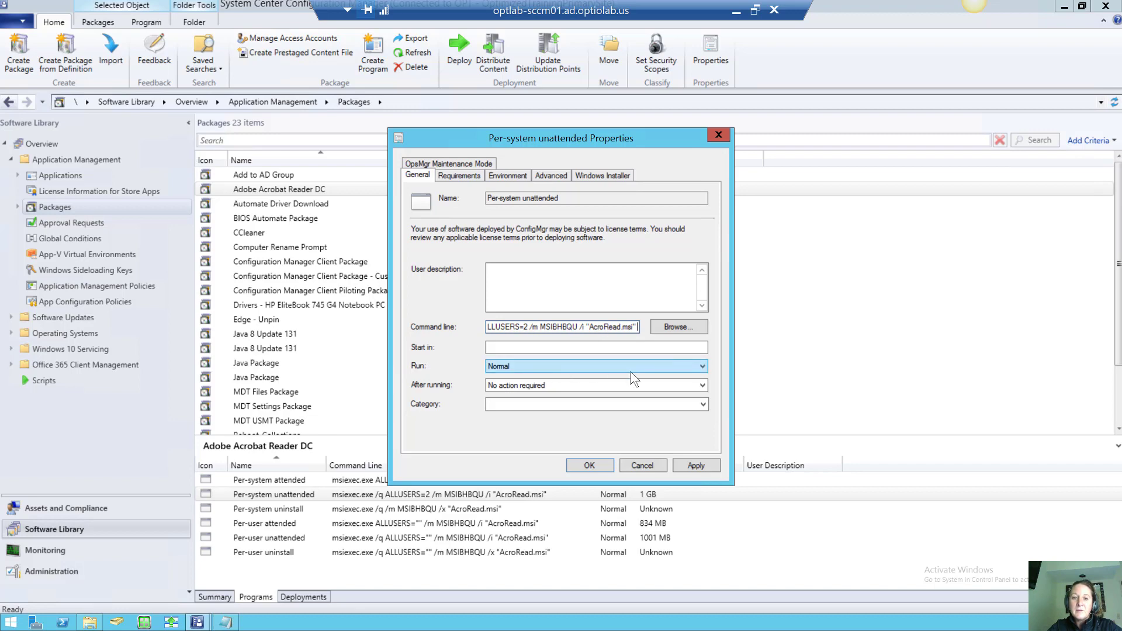
click(689, 365)
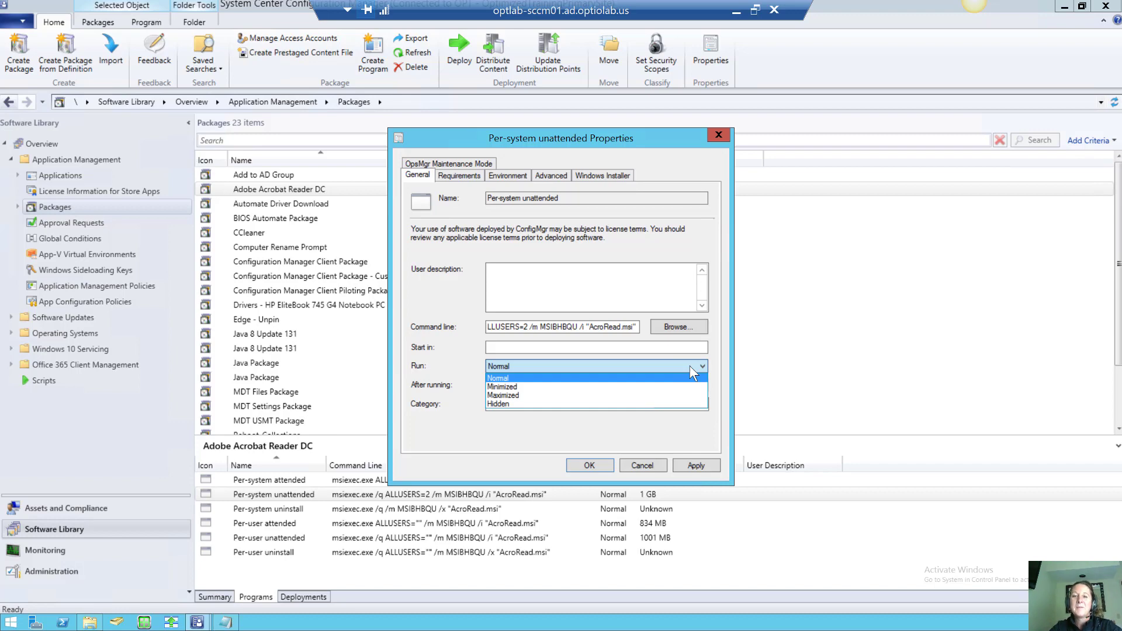
click(468, 179)
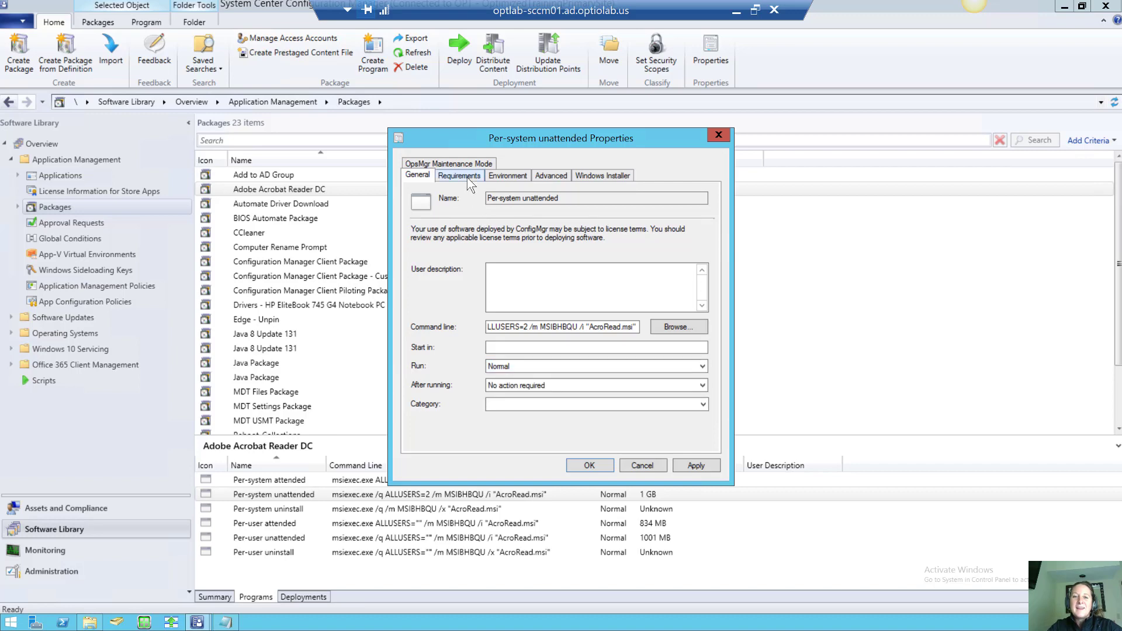
Set the estimated disk space requirement to 15 MB
click(467, 177)
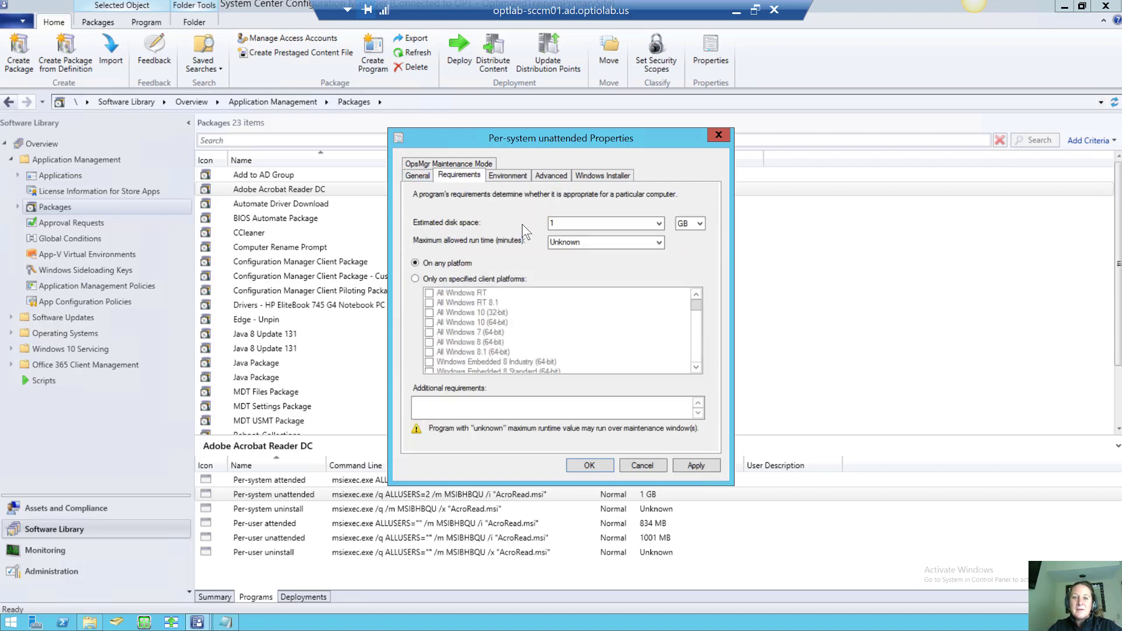
double_click(567, 222)
text(1)
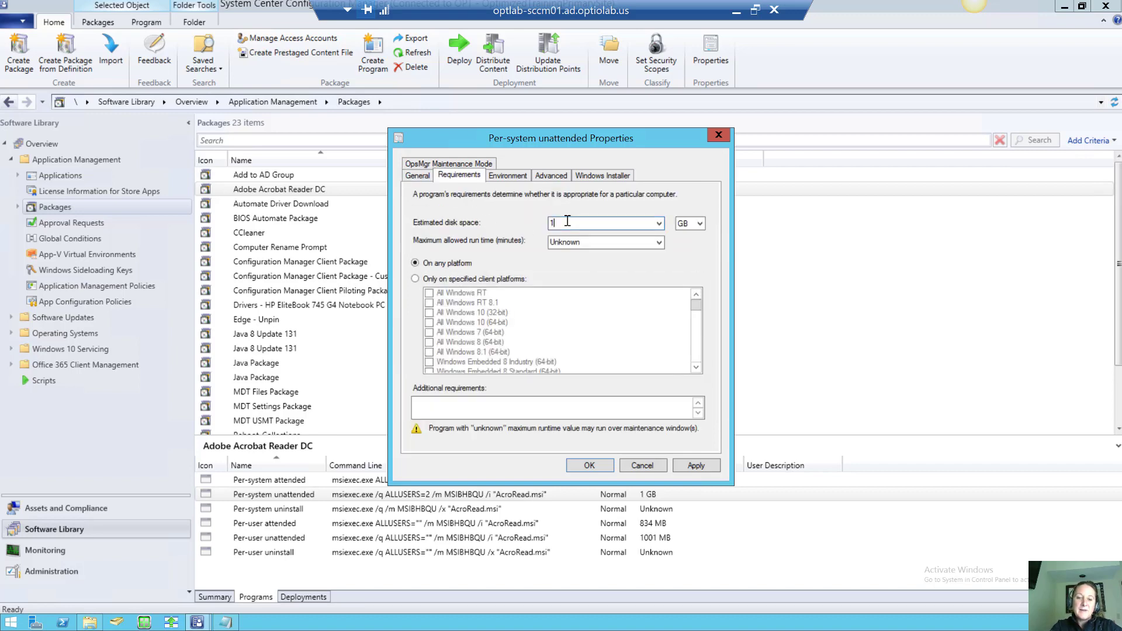
text(5)
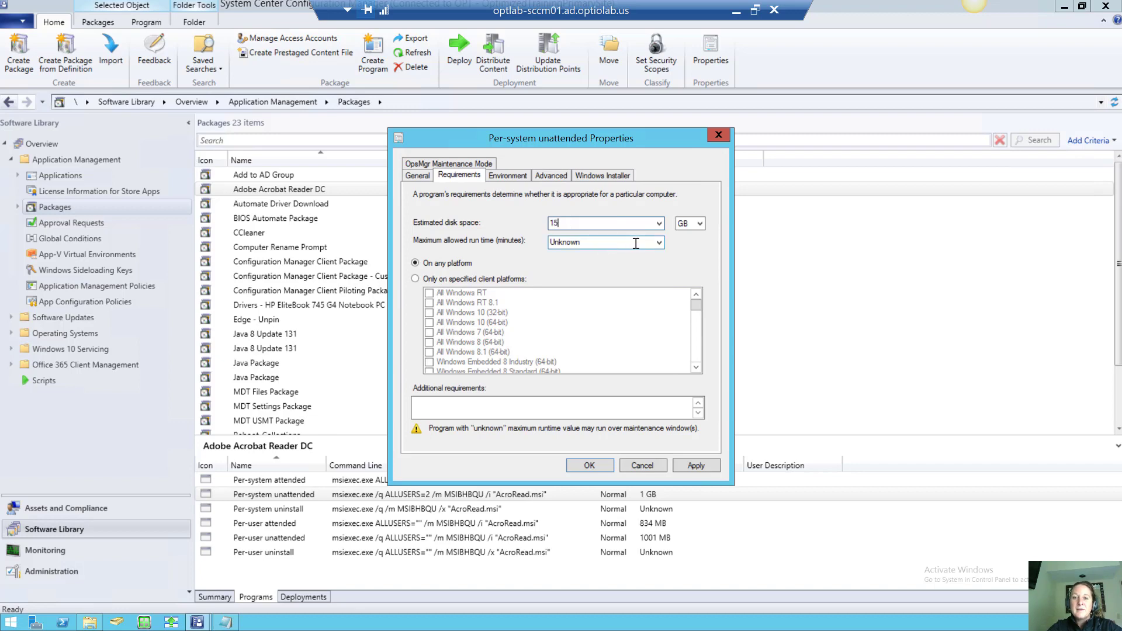
click(659, 243)
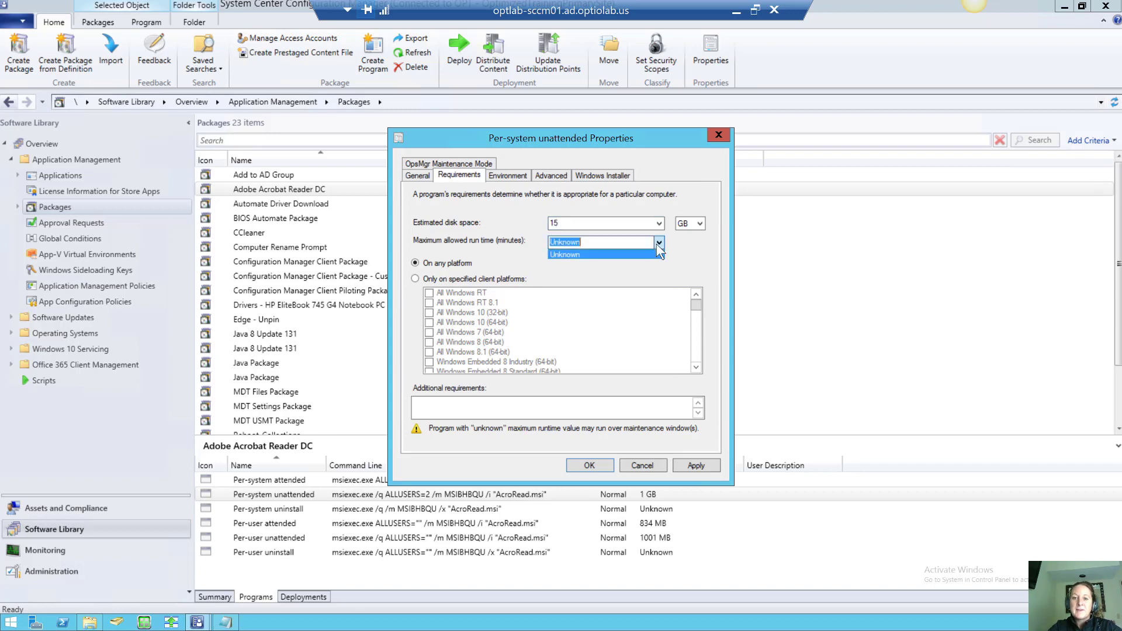
click(698, 224)
click(699, 225)
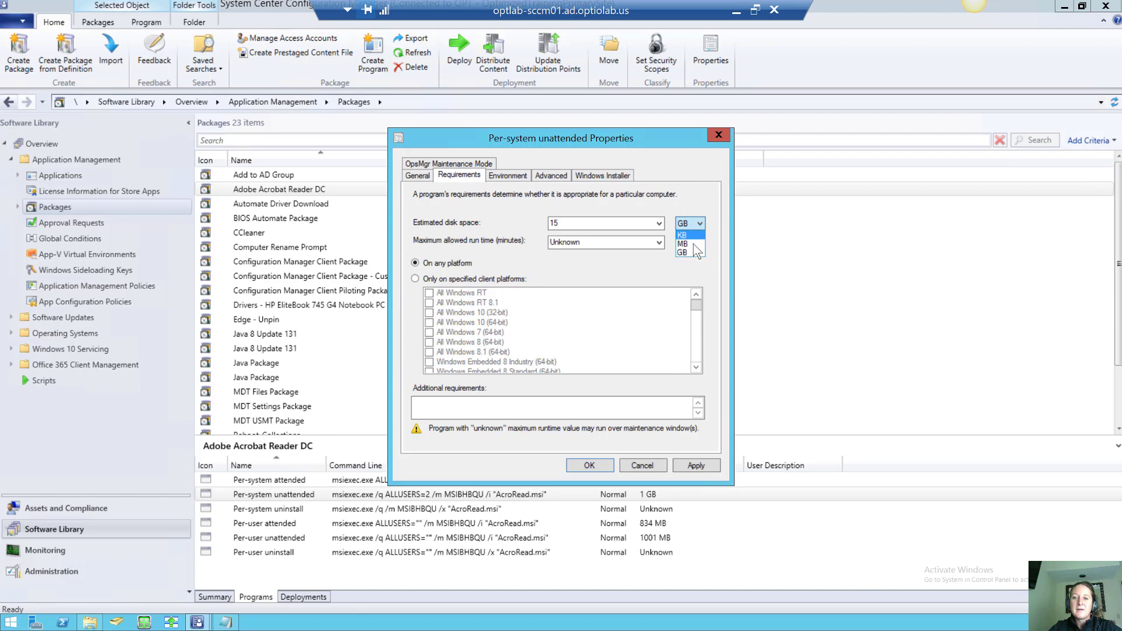
Set the maximum allowed run time to 15 minutes, review Environment, and save the program
click(659, 243)
click(637, 242)
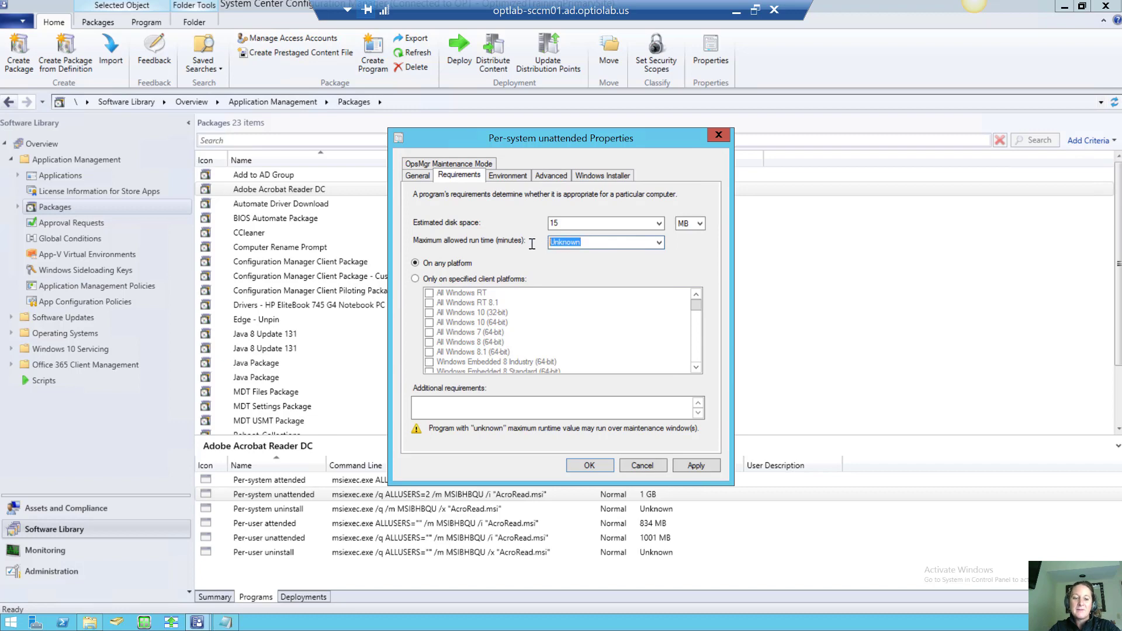
text(15)
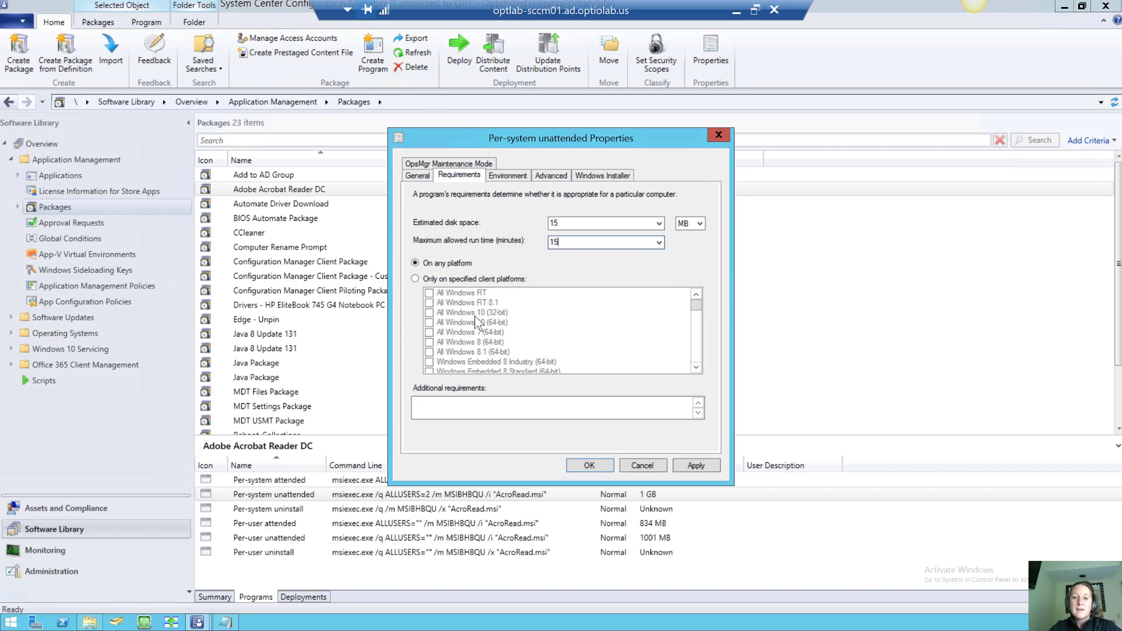
click(507, 175)
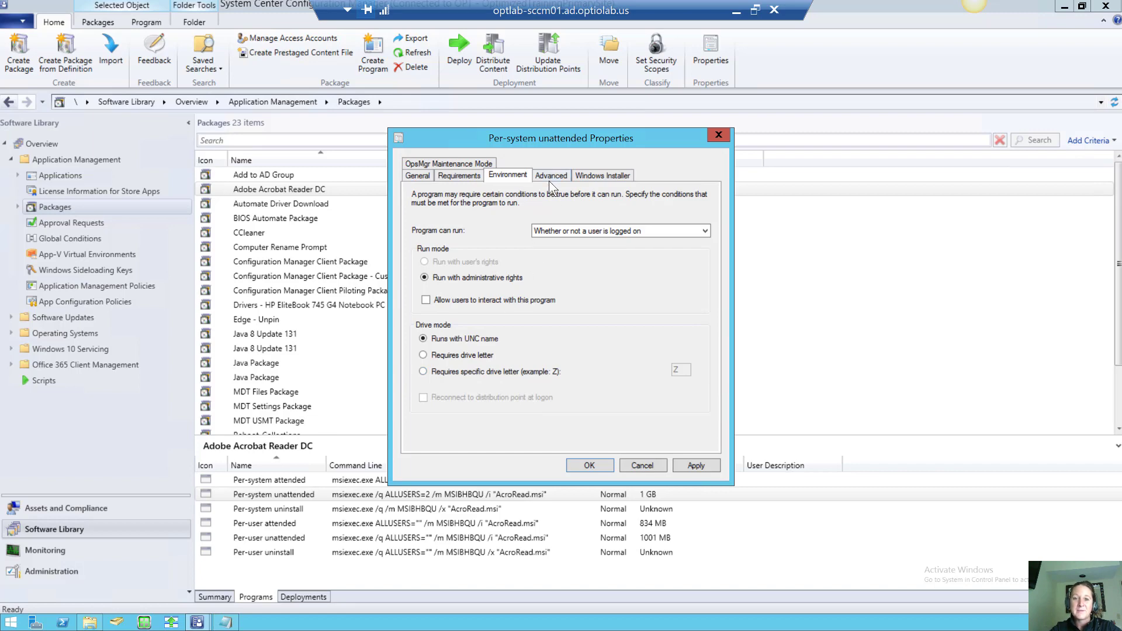
click(587, 467)
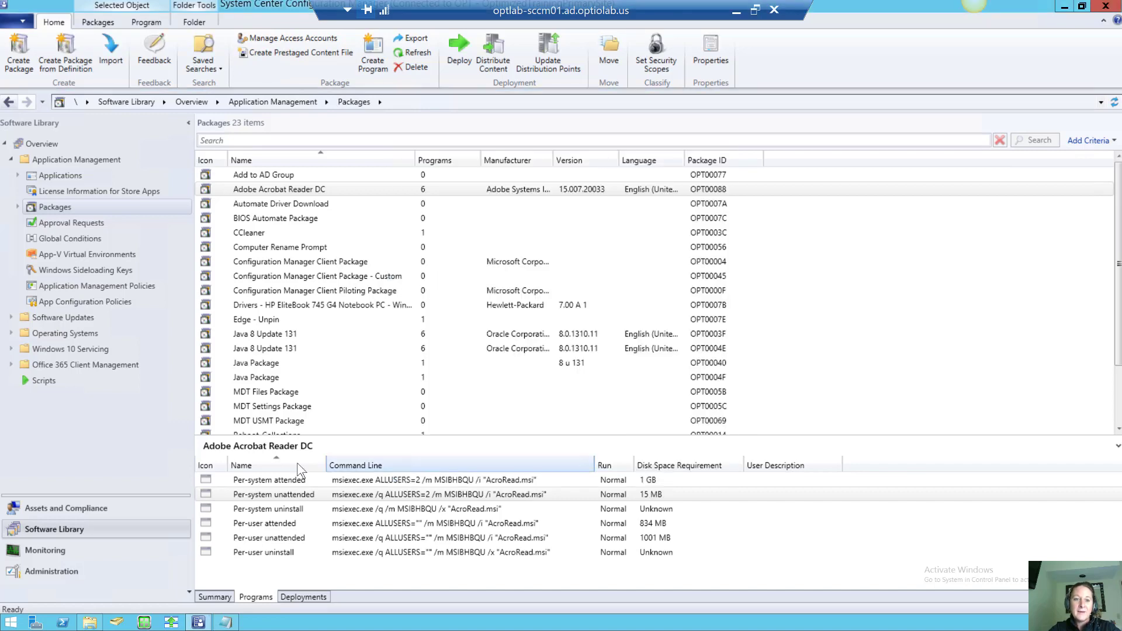
Start Distribute Content and add OPTLAB-SCCM01 as the distribution point destination
right_click(251, 195)
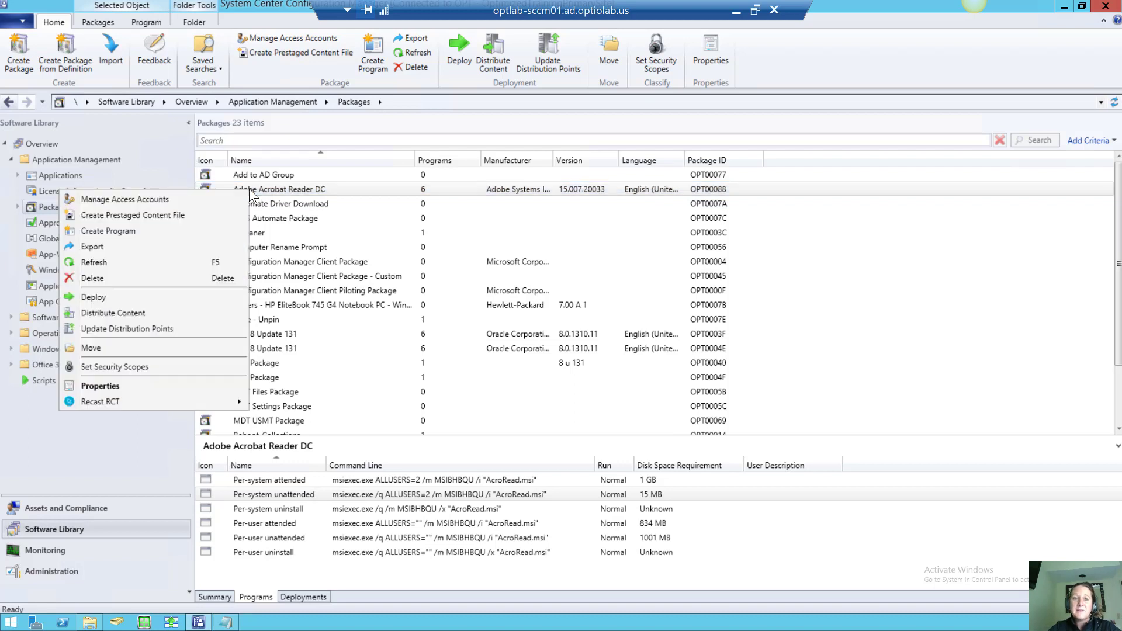
click(181, 311)
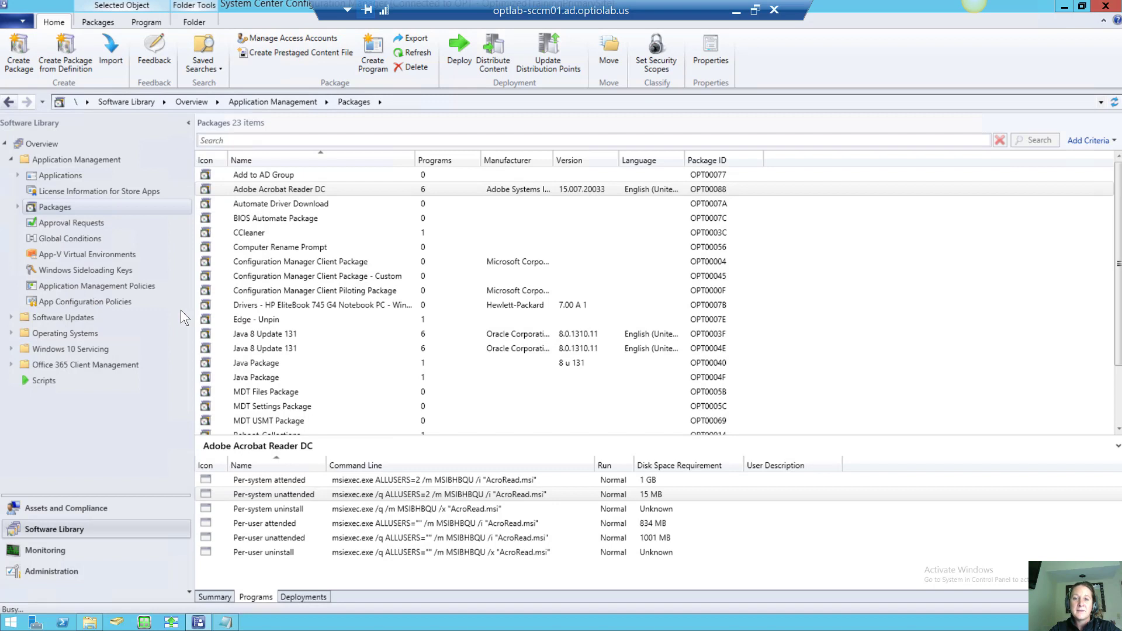
click(633, 485)
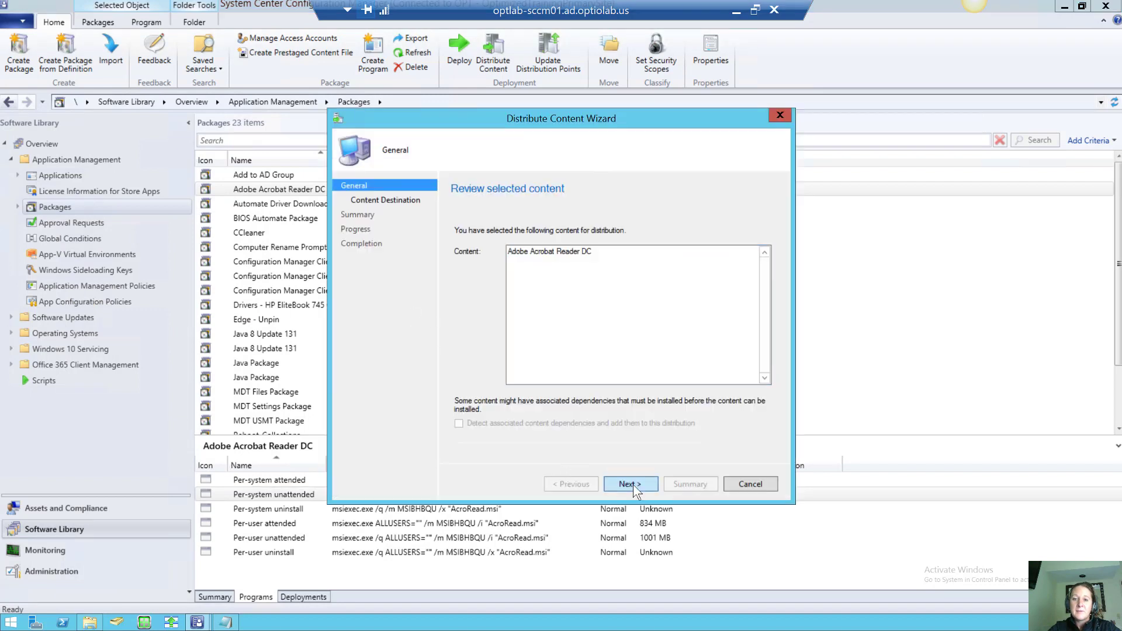
click(727, 284)
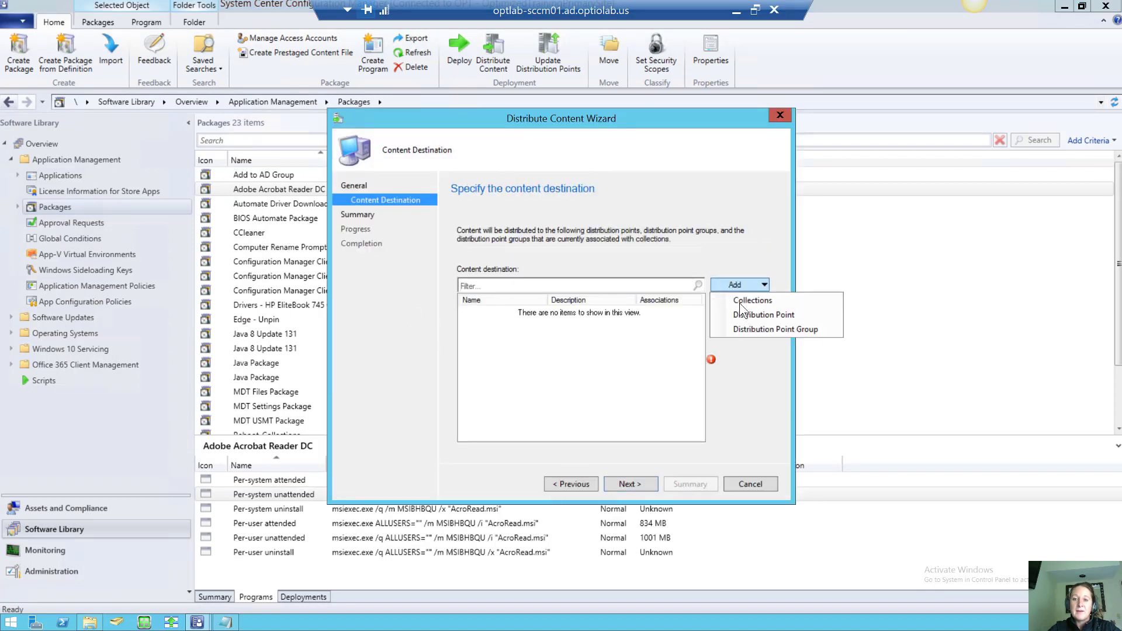
click(742, 312)
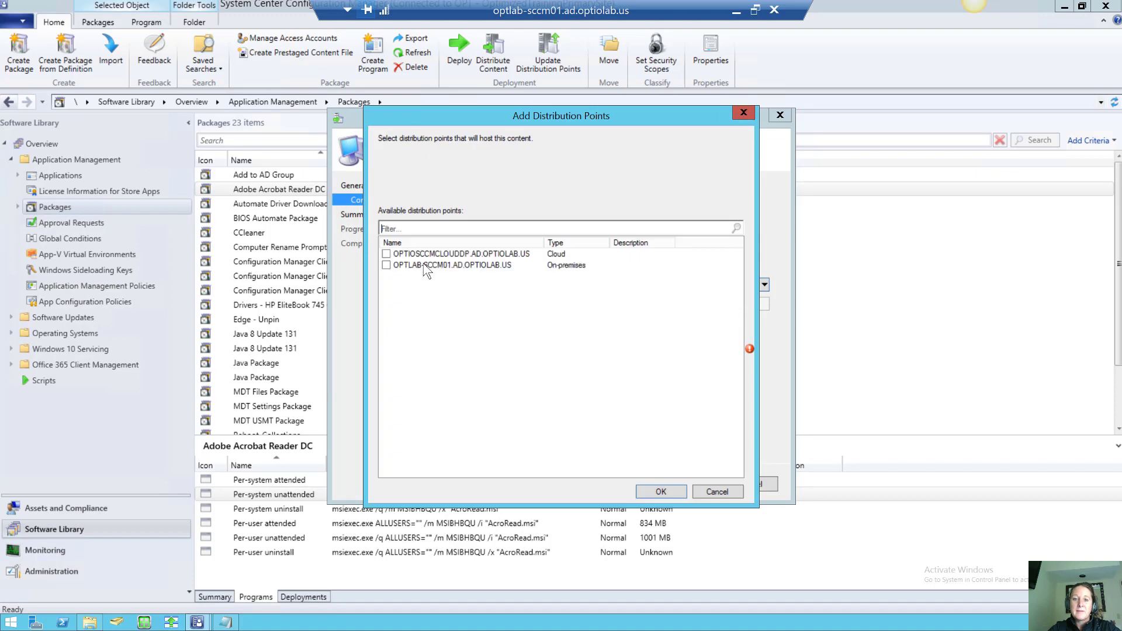
click(386, 265)
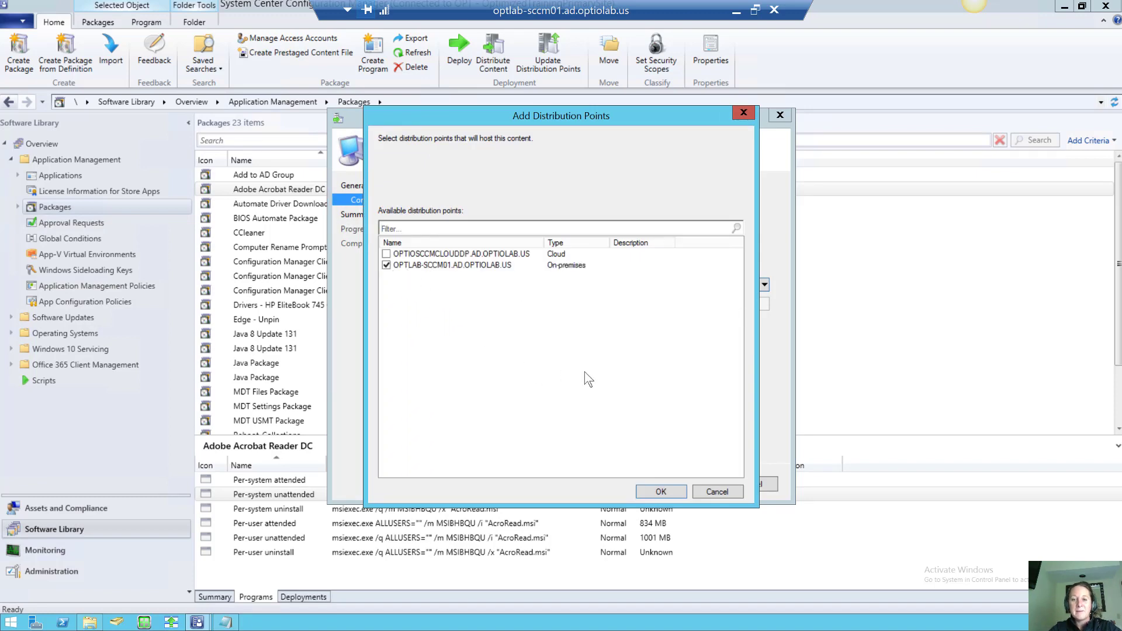
click(666, 492)
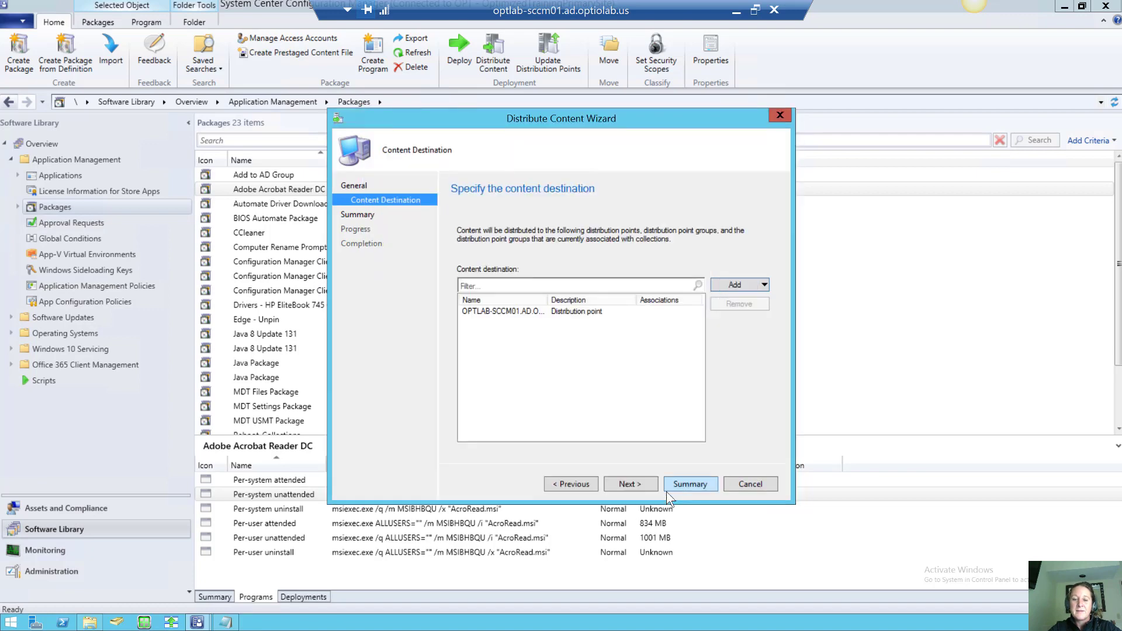
Run the distribution through the summary and close the finished wizard
click(627, 483)
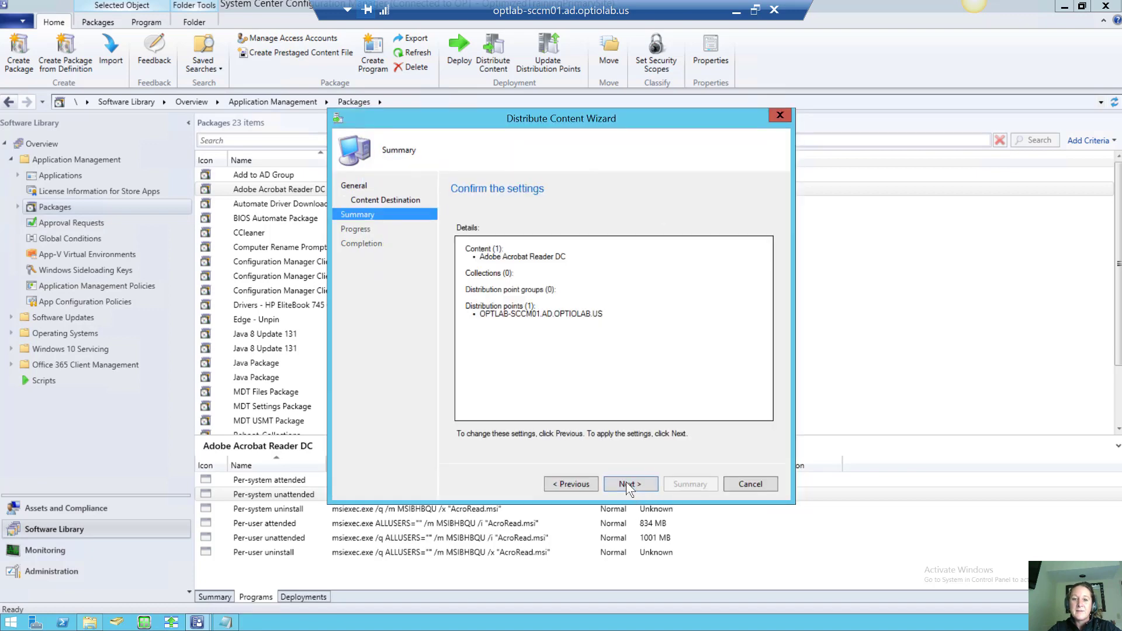
click(626, 483)
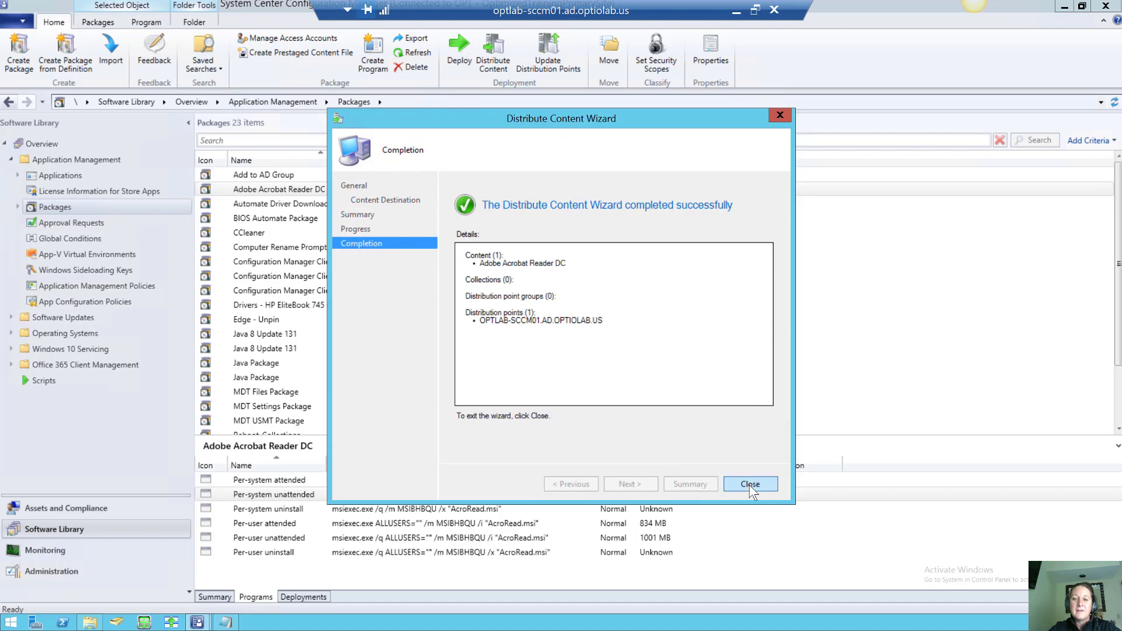
click(750, 485)
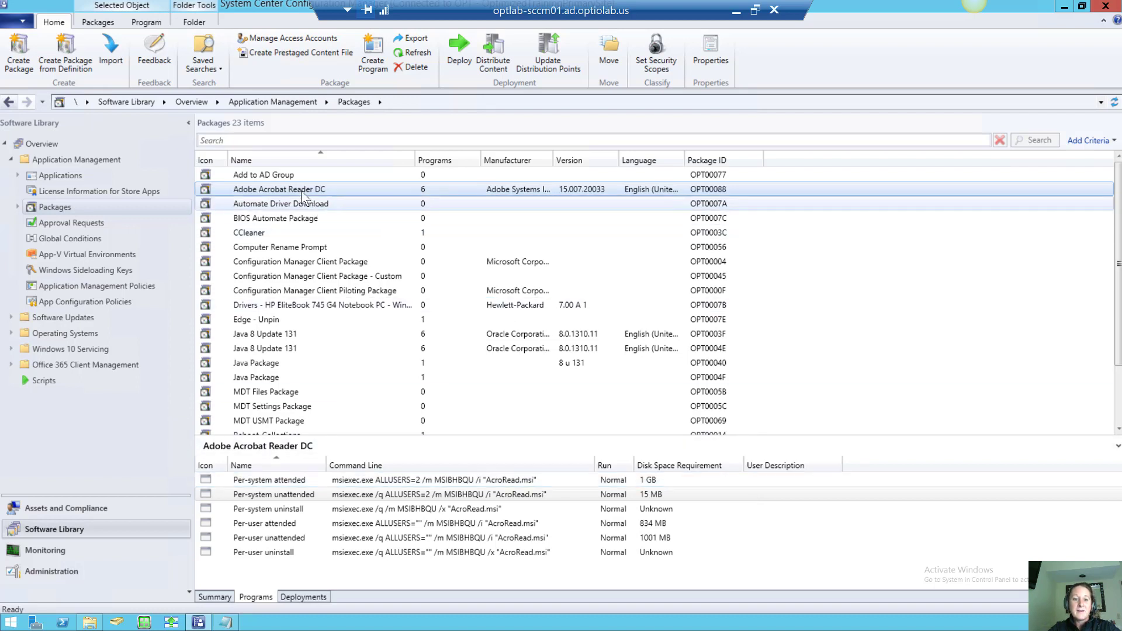
Check the package's Summary Content Status showing 1 of 1 distribution point succeeded
click(225, 598)
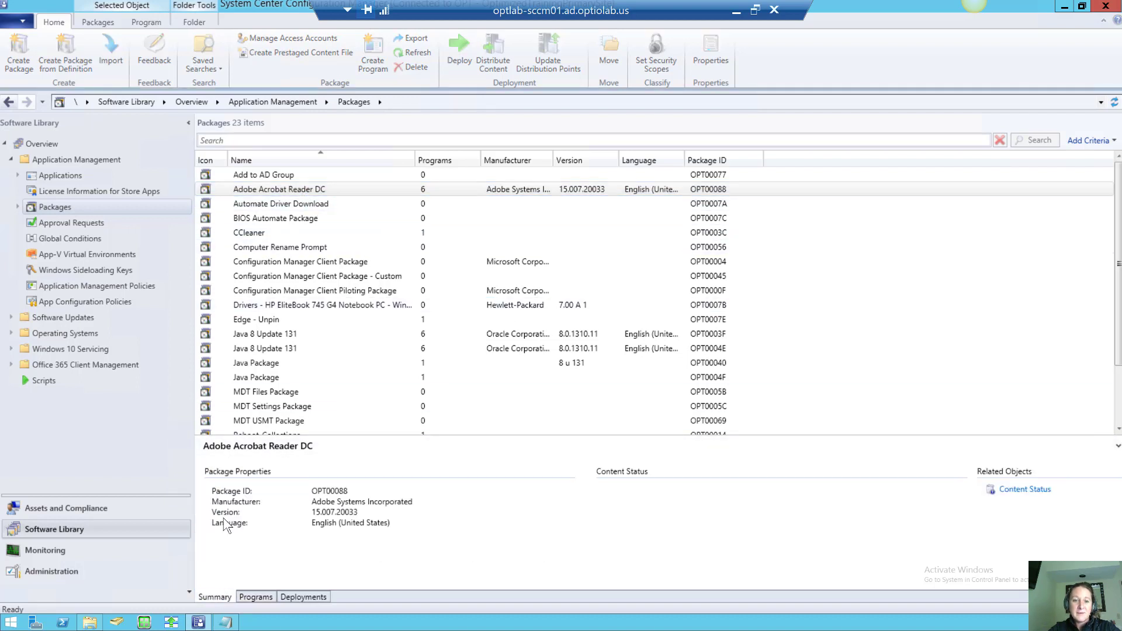
click(297, 203)
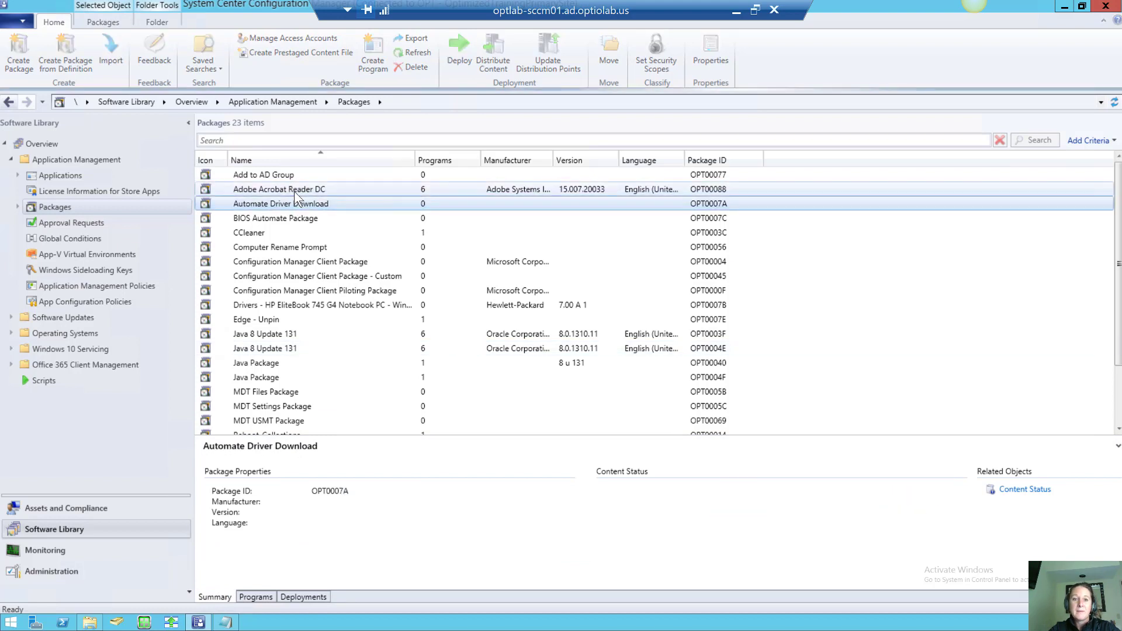
click(294, 191)
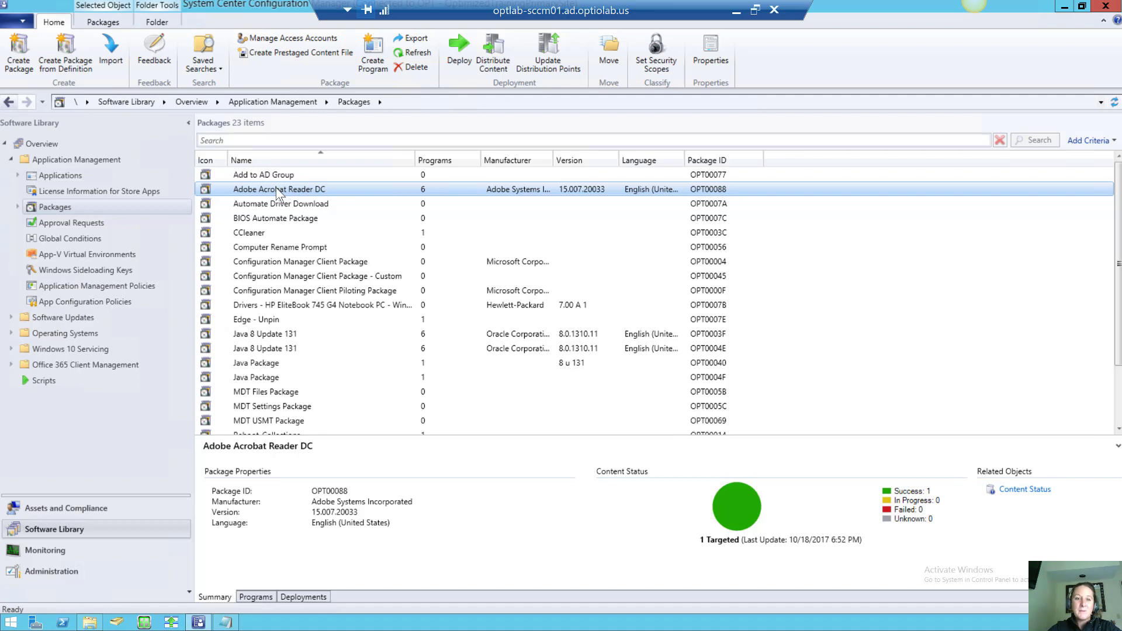
right_click(277, 189)
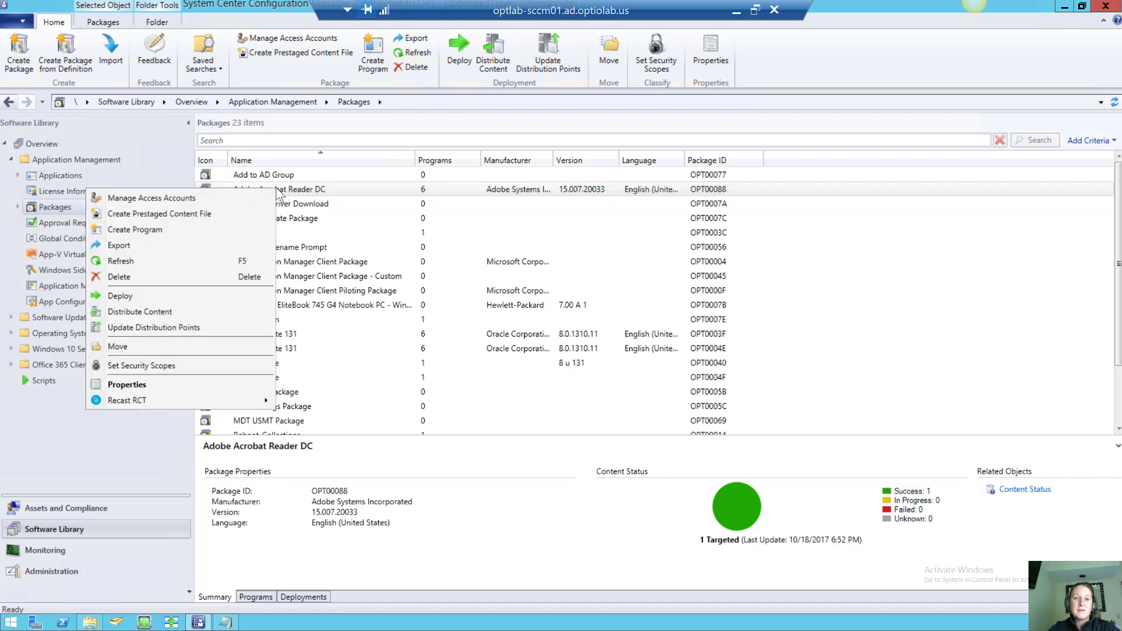
Start deploying the package with Per-system unattended as the chosen program
click(201, 293)
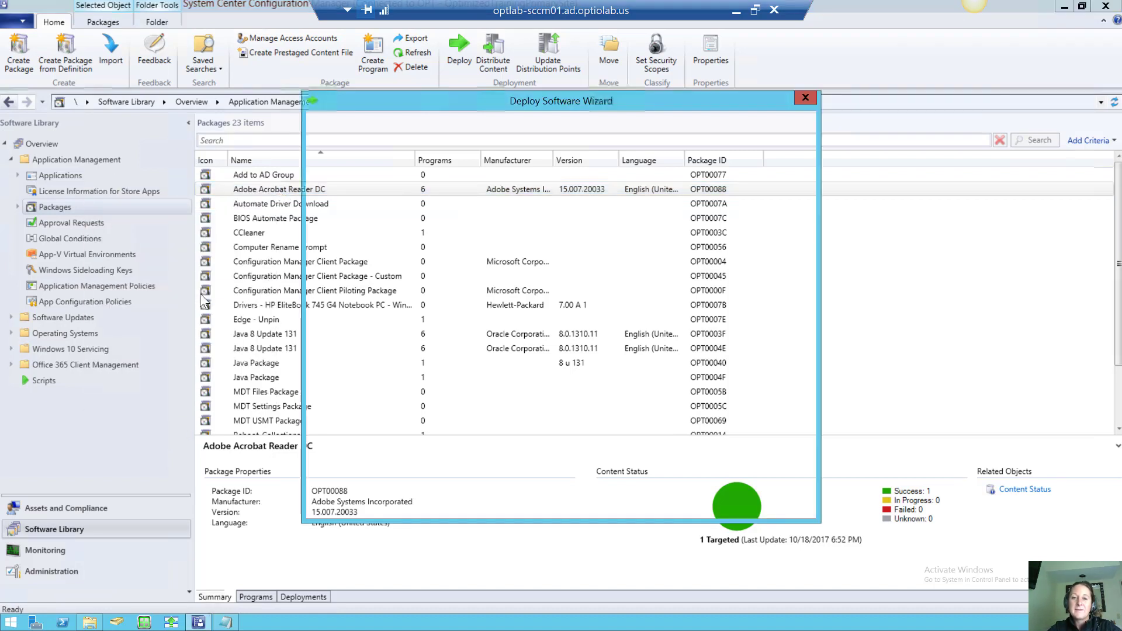
click(749, 225)
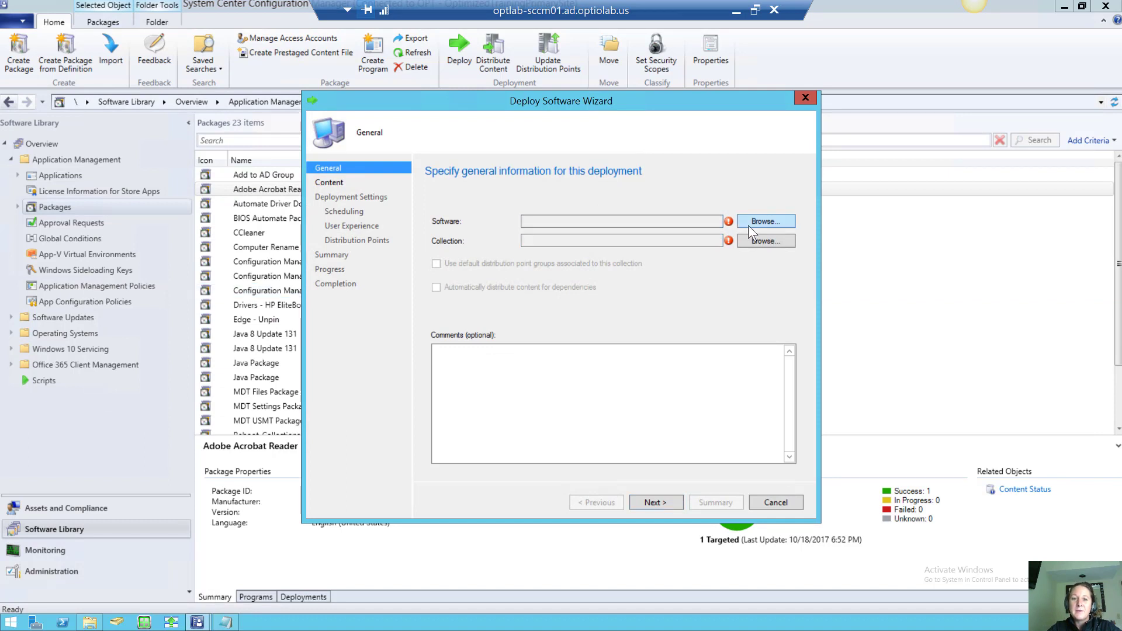
click(543, 237)
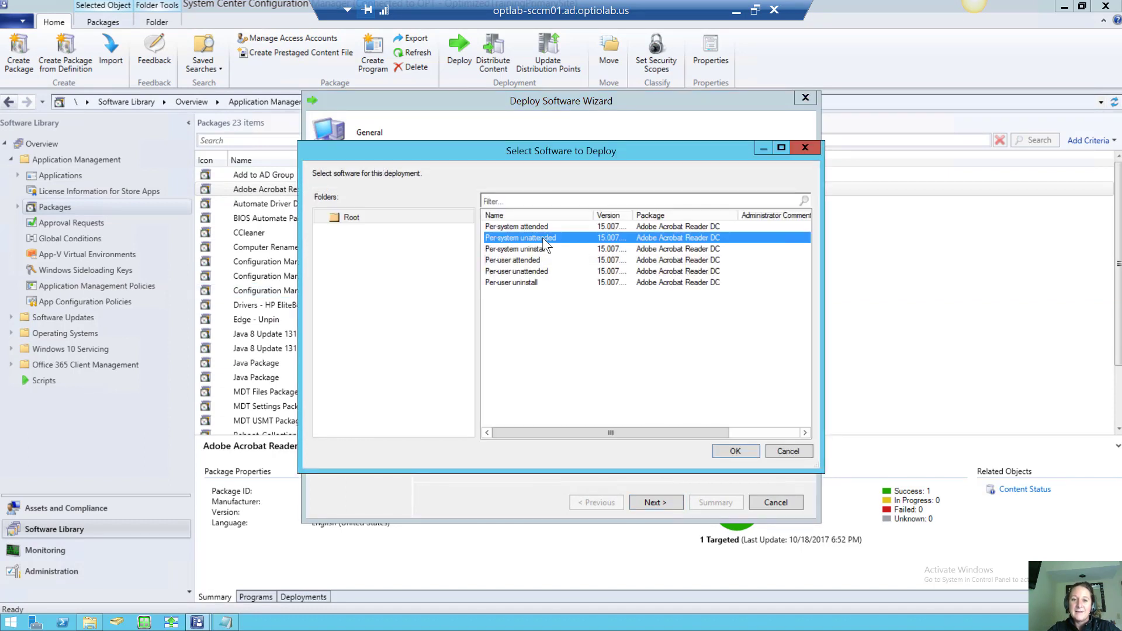
click(731, 450)
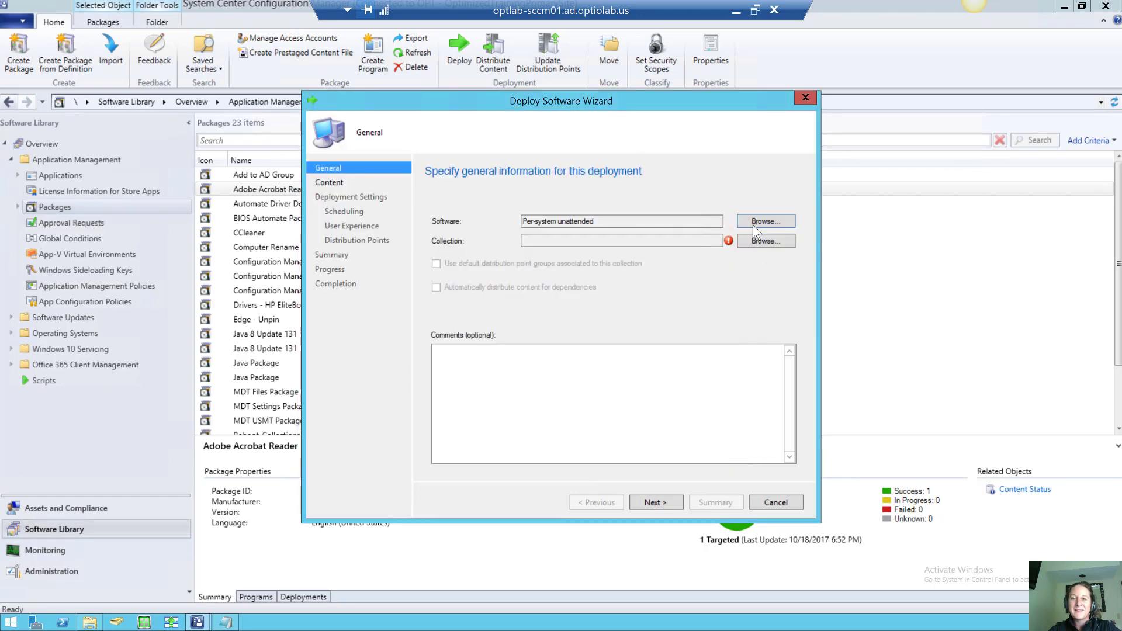
Target the Test1 collection and advance to the content destination step
click(756, 241)
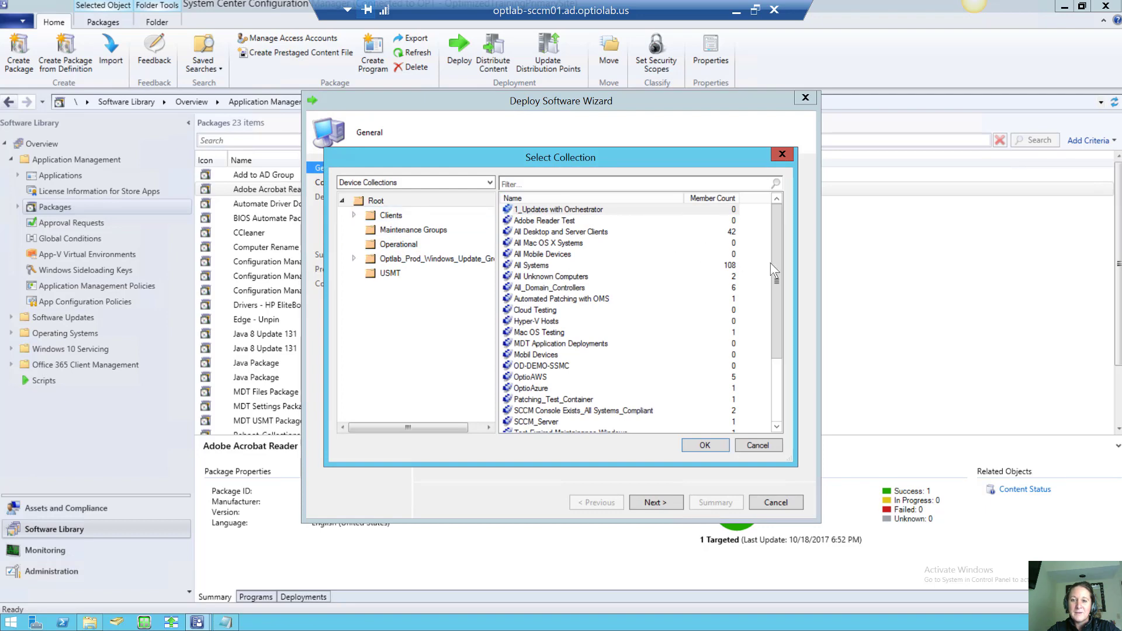
scroll(778, 268, down, 3)
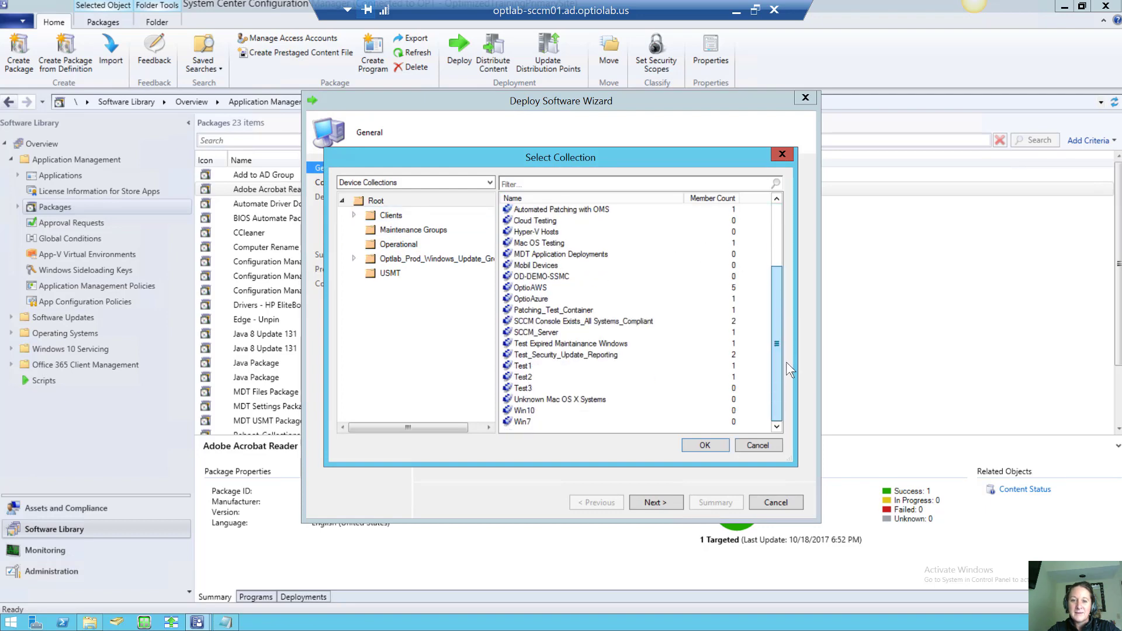
click(595, 365)
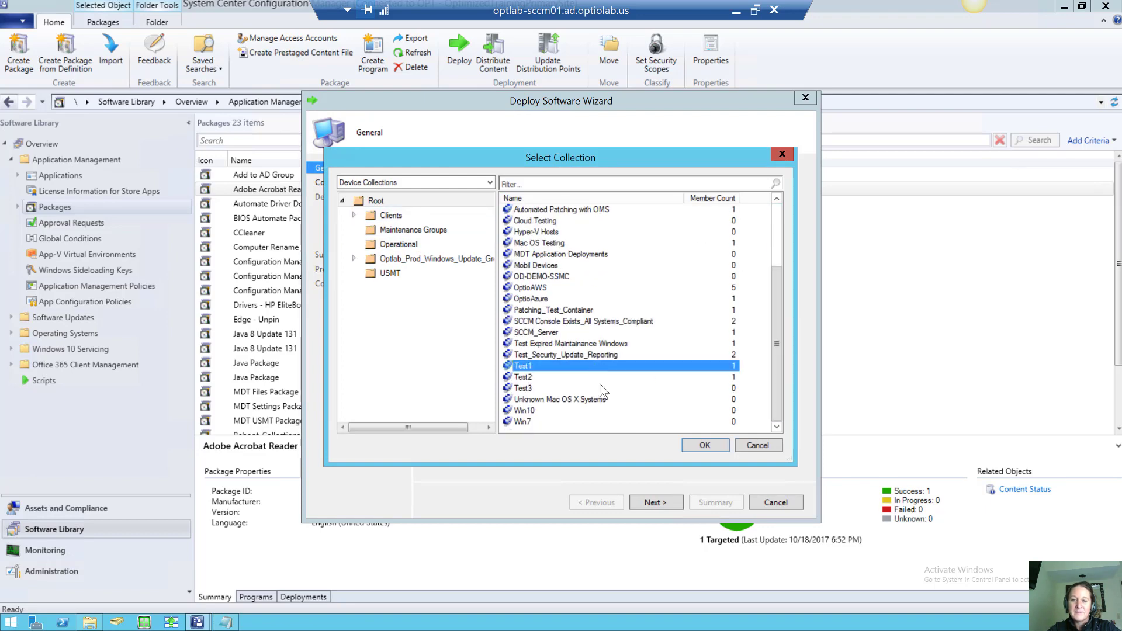
click(701, 445)
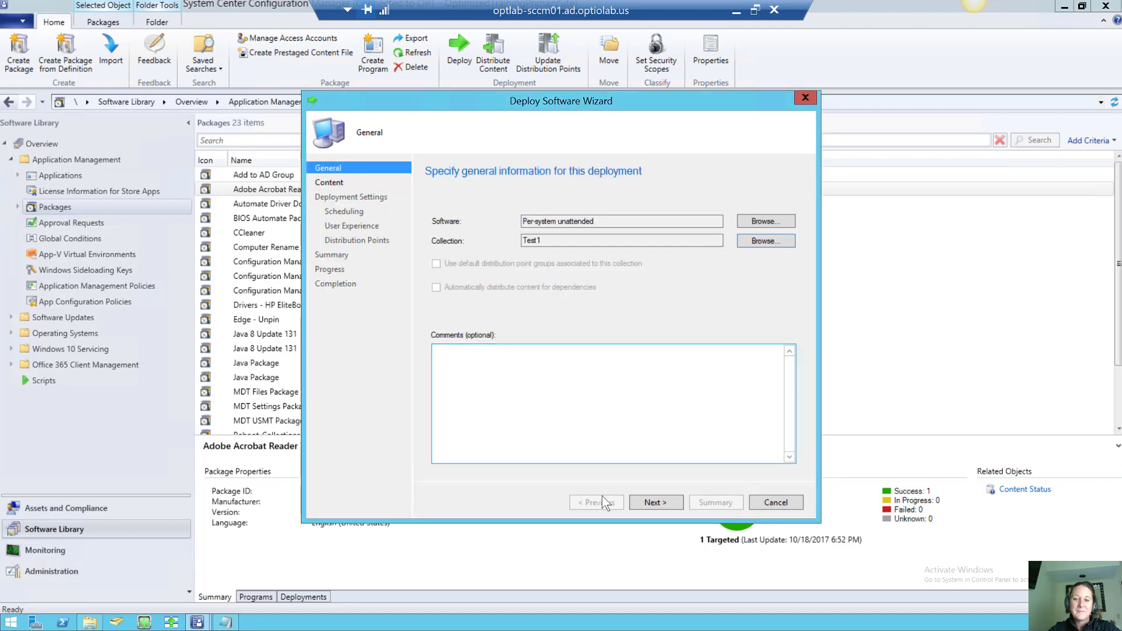
click(647, 506)
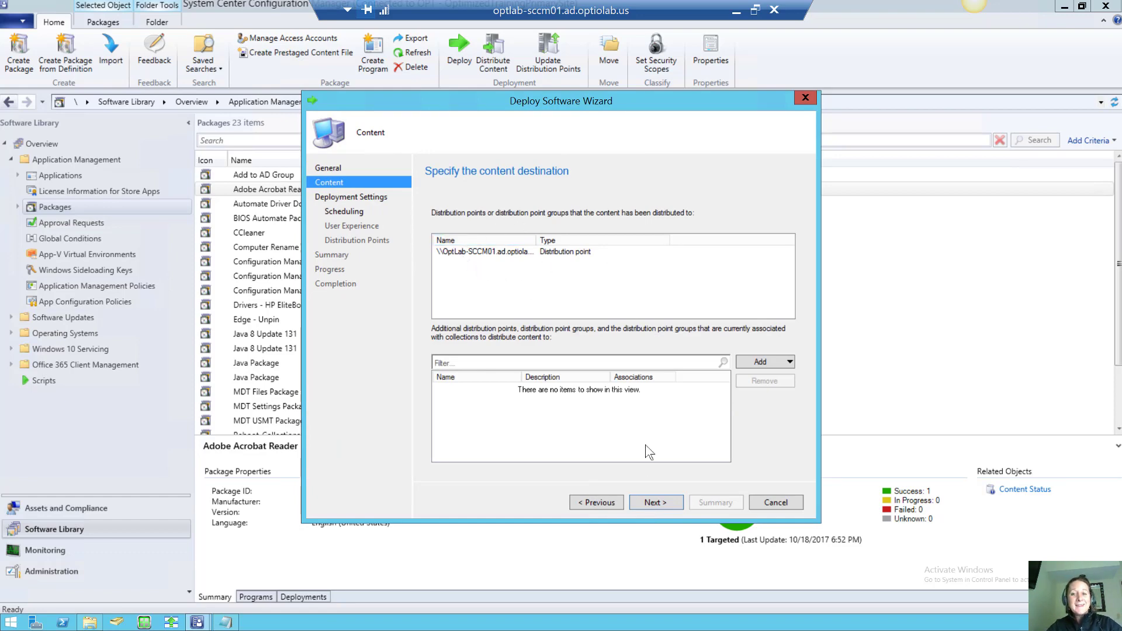
Briefly try Available, then set the deployment purpose back to Required and reach Scheduling
click(658, 502)
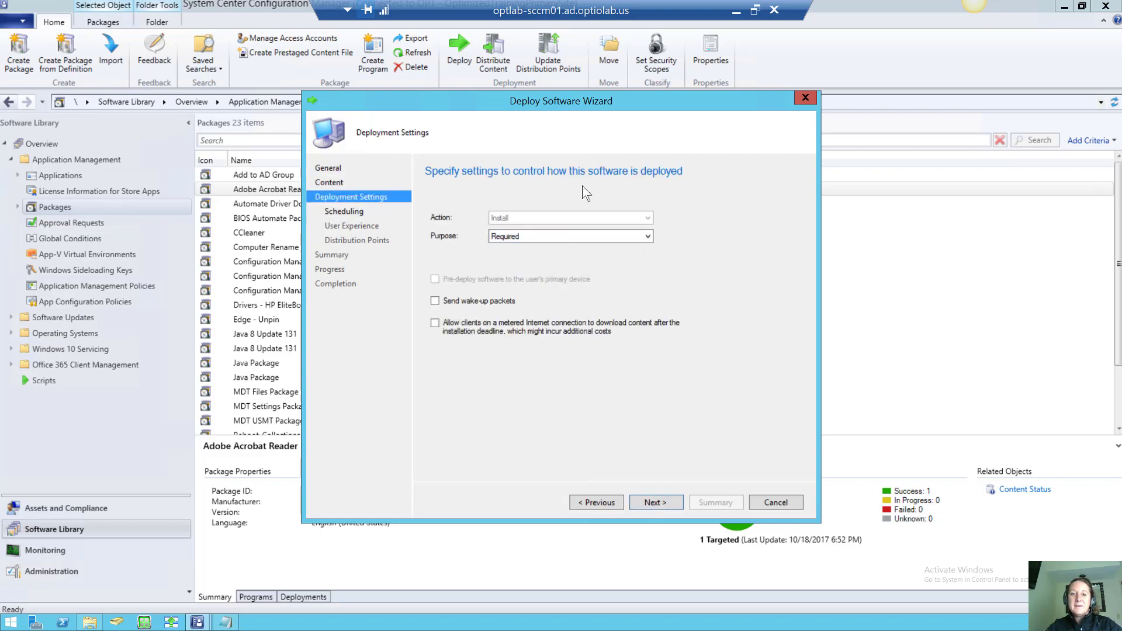
click(637, 239)
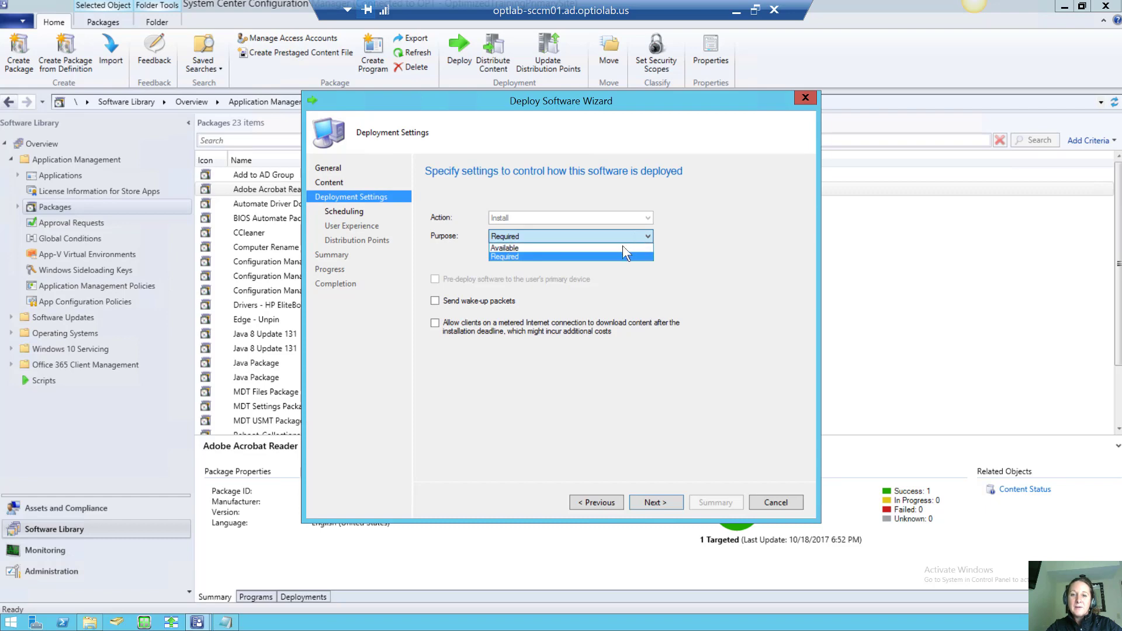
click(622, 245)
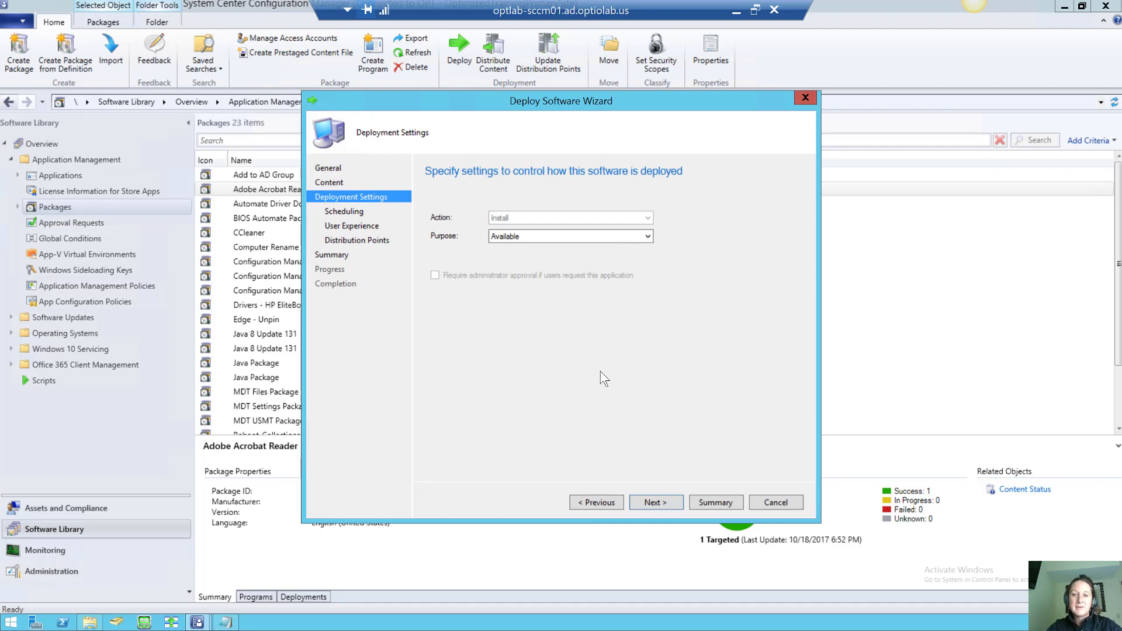
click(656, 502)
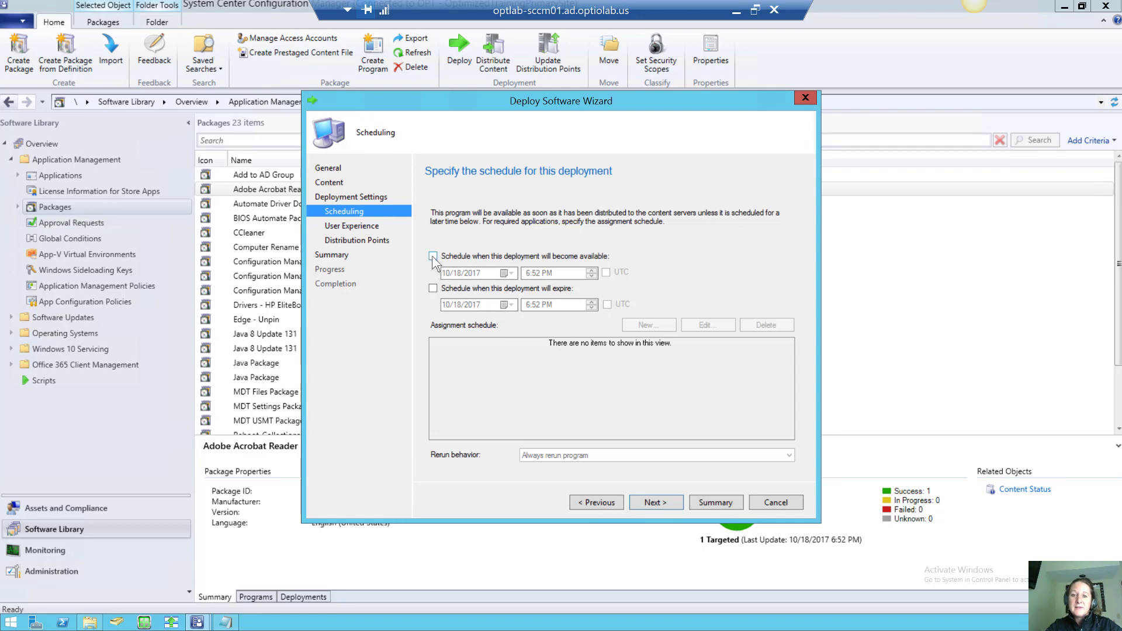
click(593, 502)
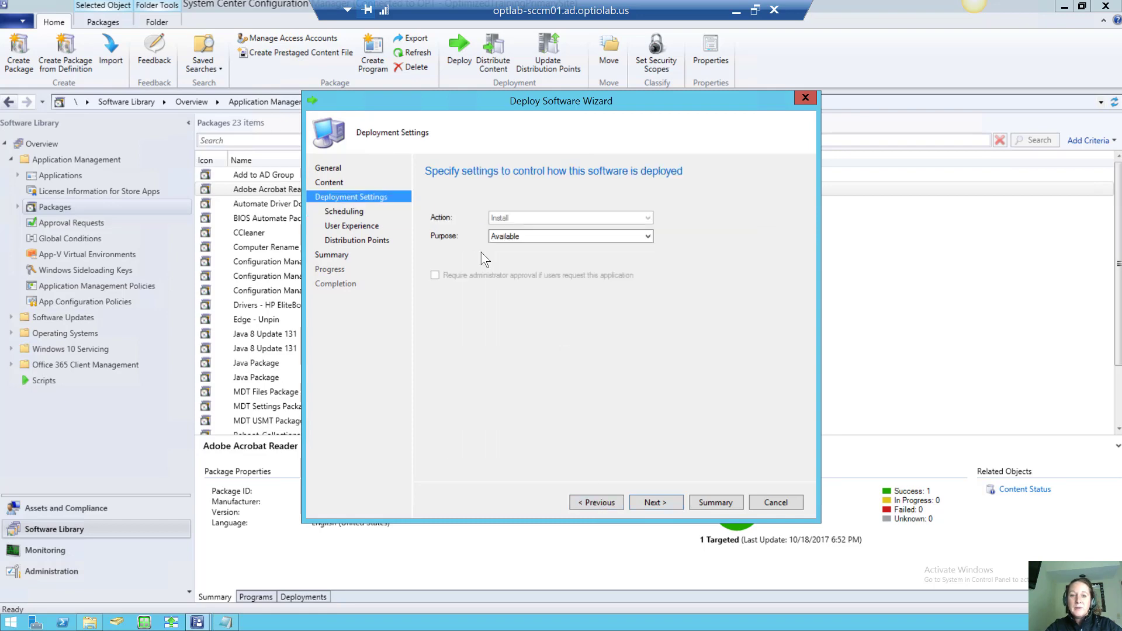
click(512, 238)
click(523, 256)
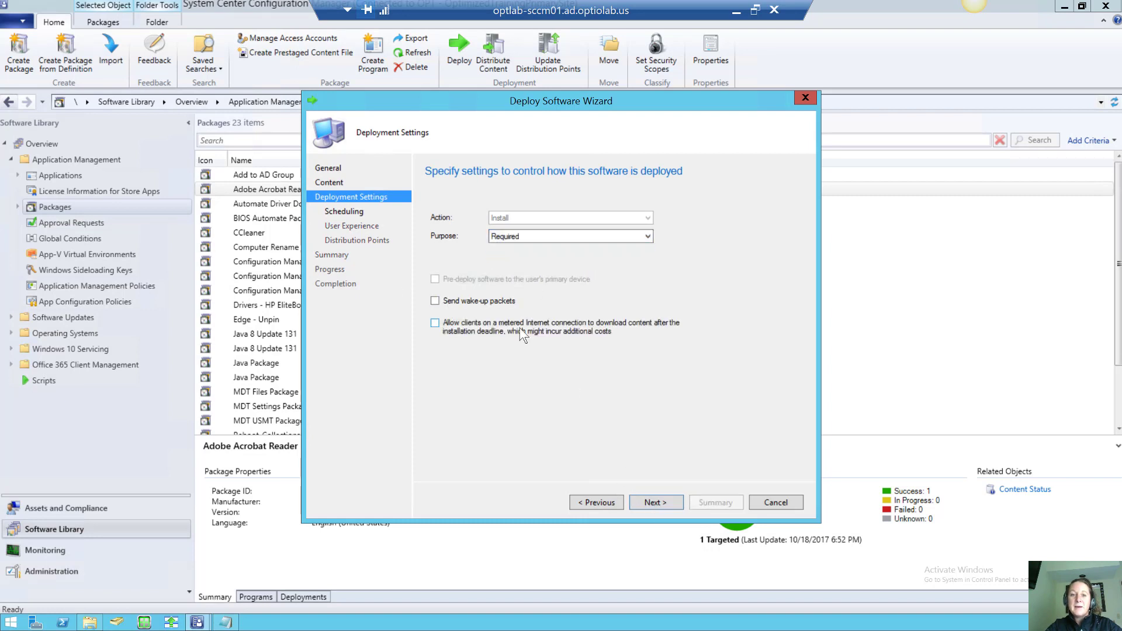
click(651, 503)
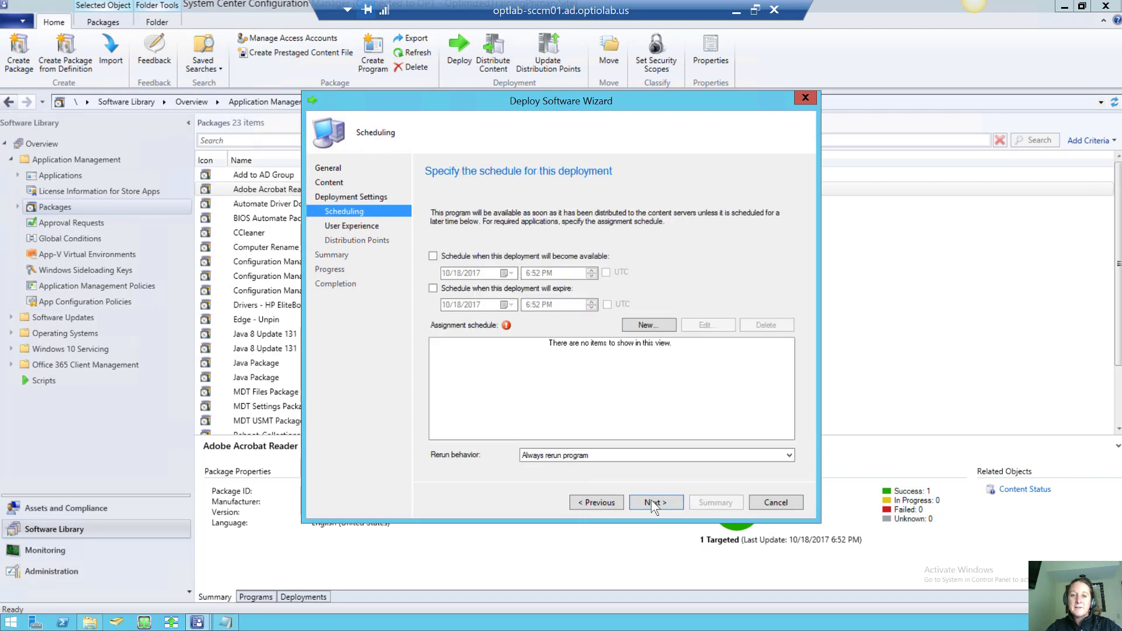
click(645, 326)
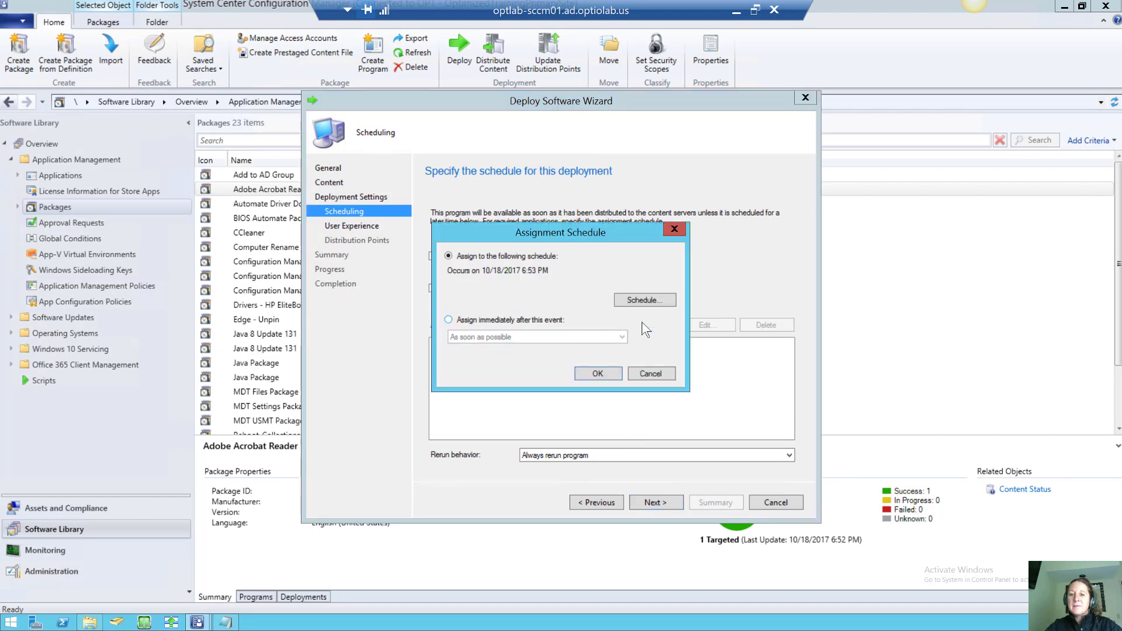
click(541, 320)
click(576, 334)
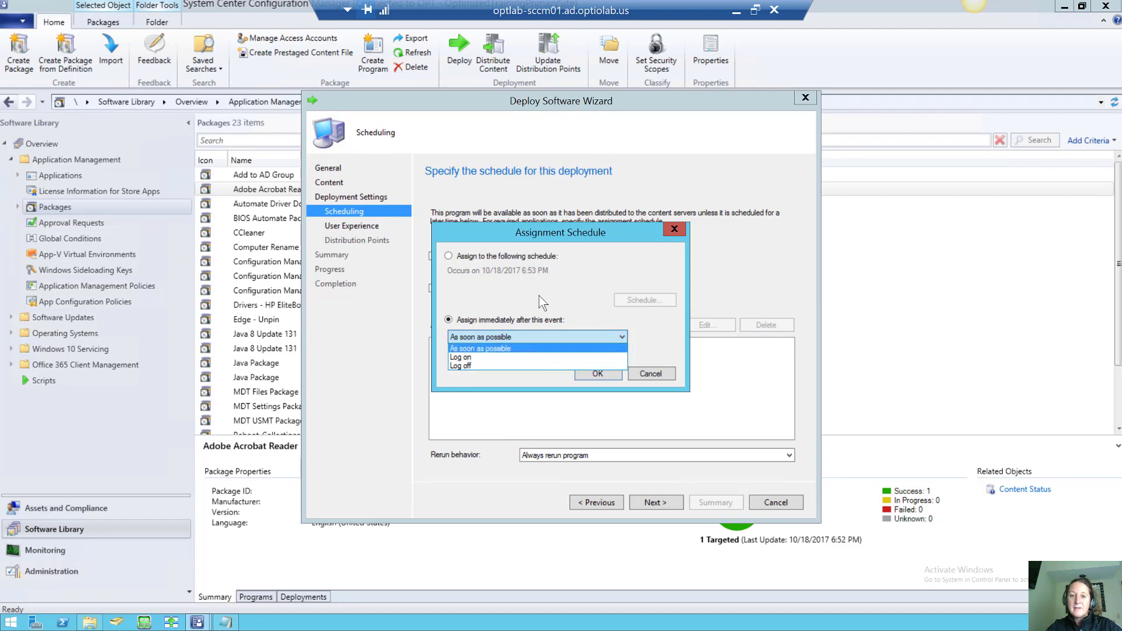
click(528, 255)
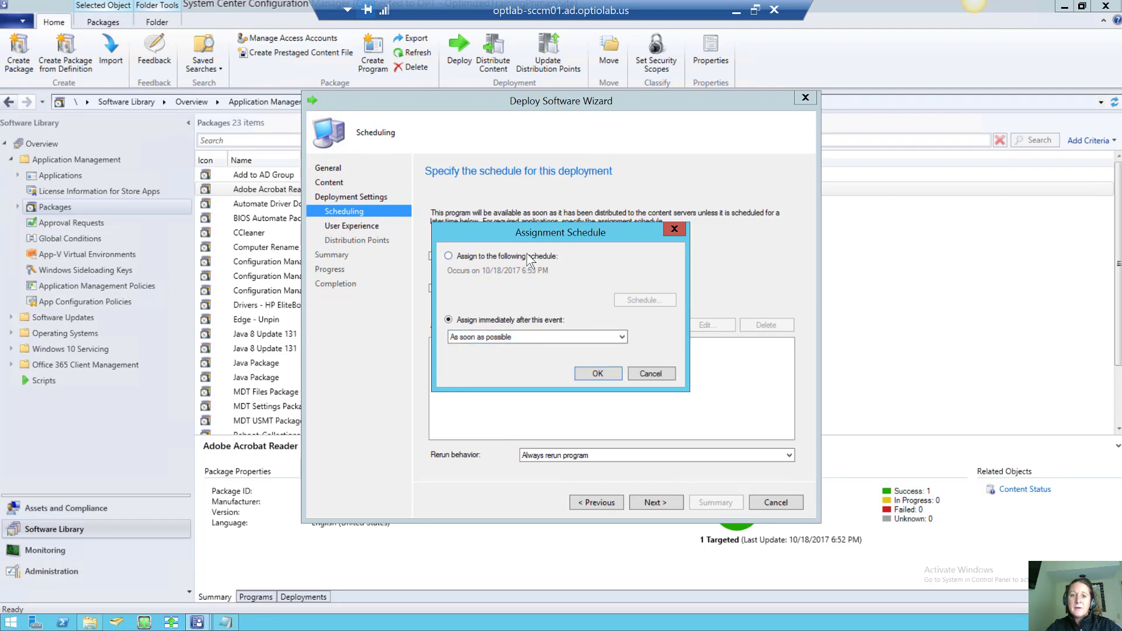
click(529, 259)
click(658, 299)
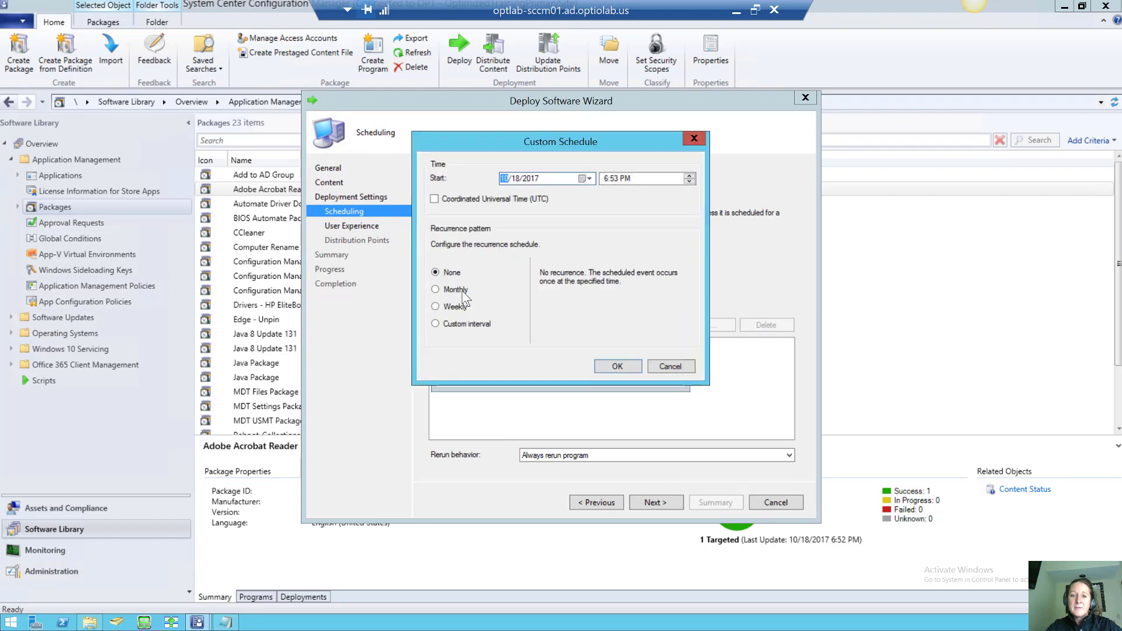
click(446, 307)
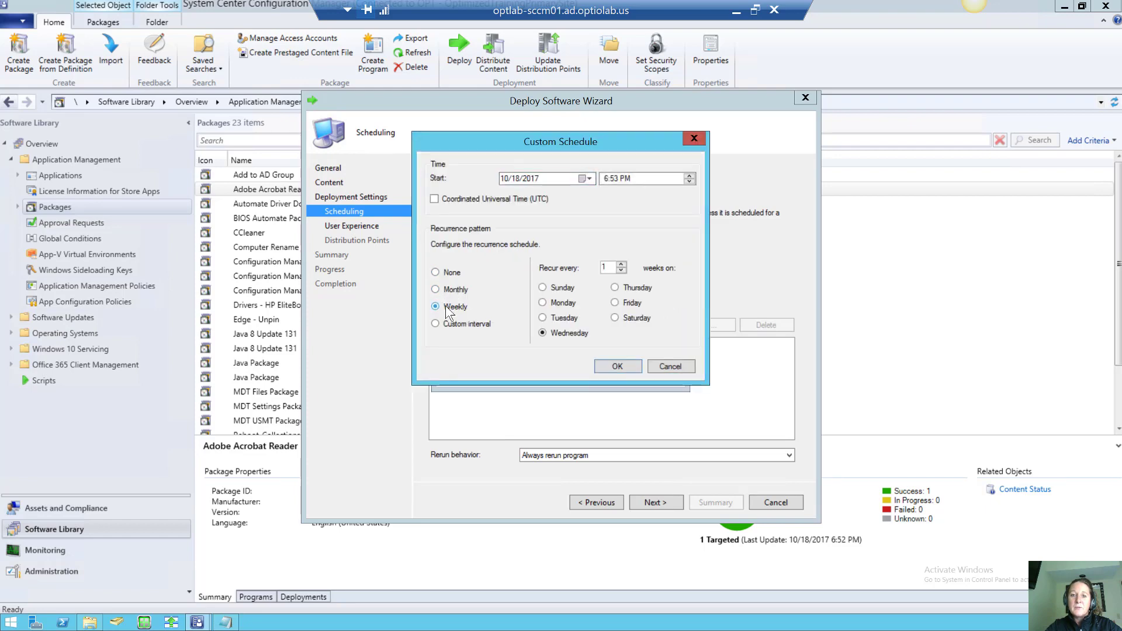
click(543, 302)
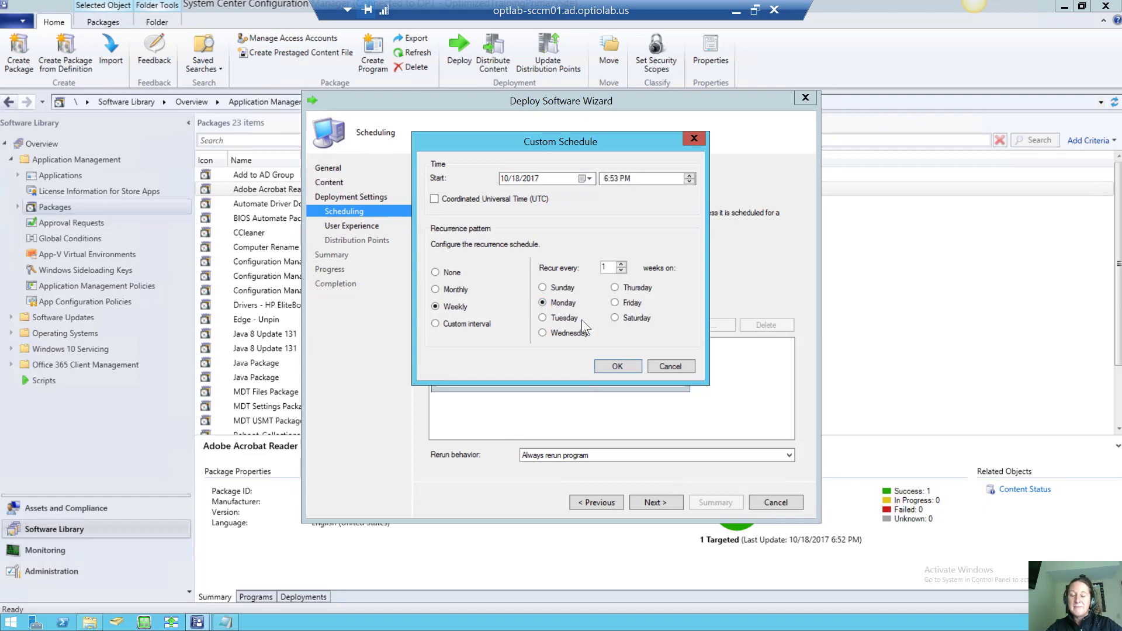
click(658, 367)
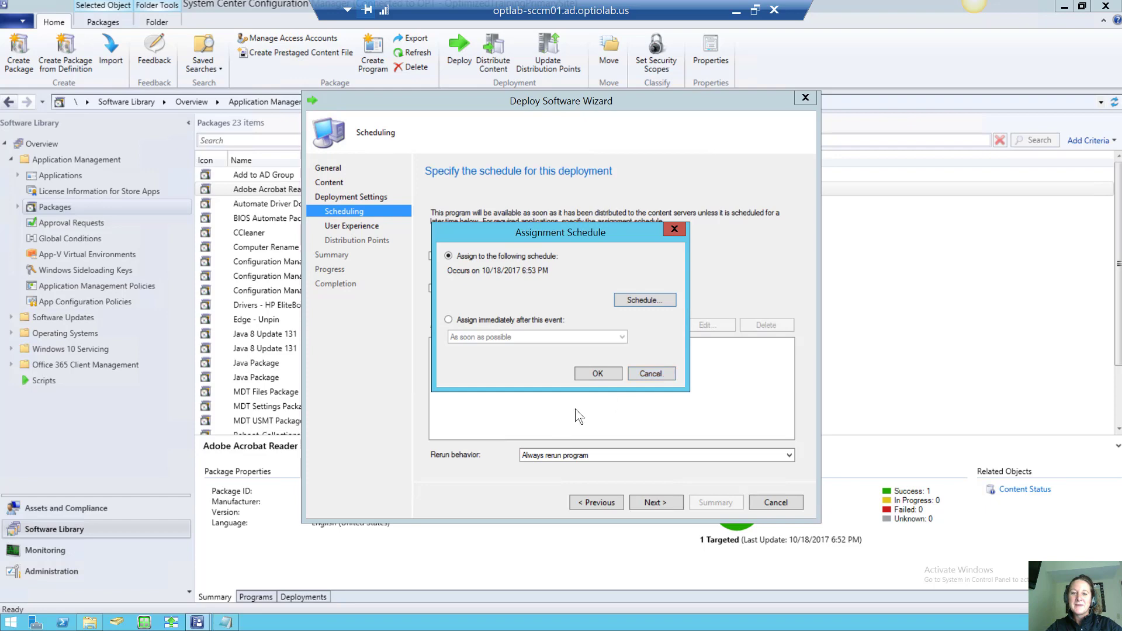
click(647, 374)
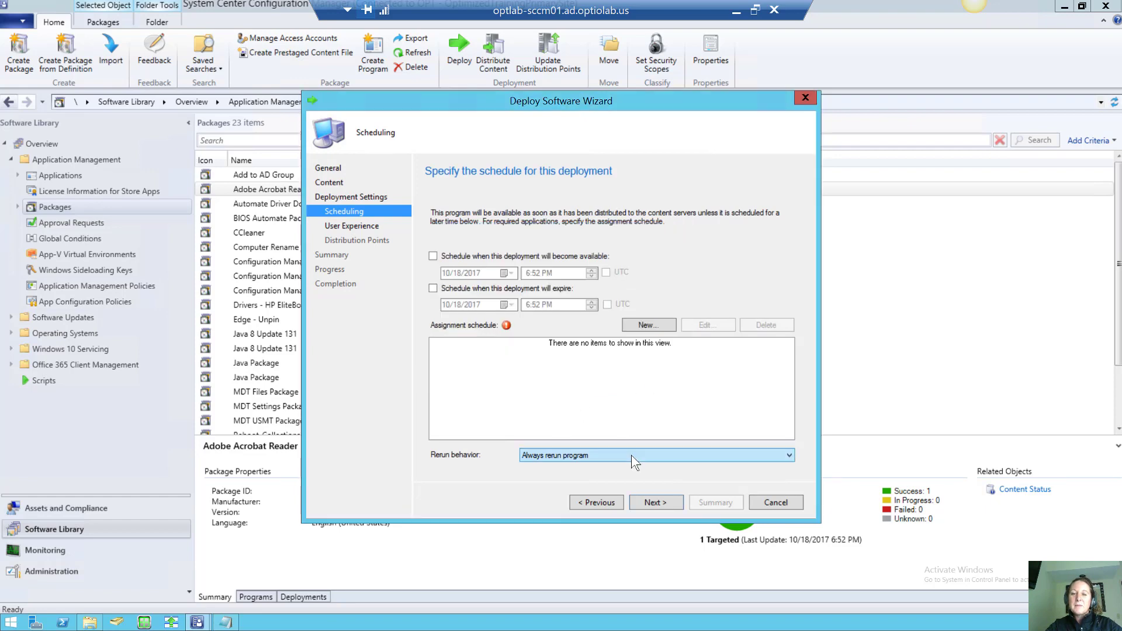
Return to Deployment Settings, switch purpose to Available, and advance past Scheduling to User Experience
click(631, 454)
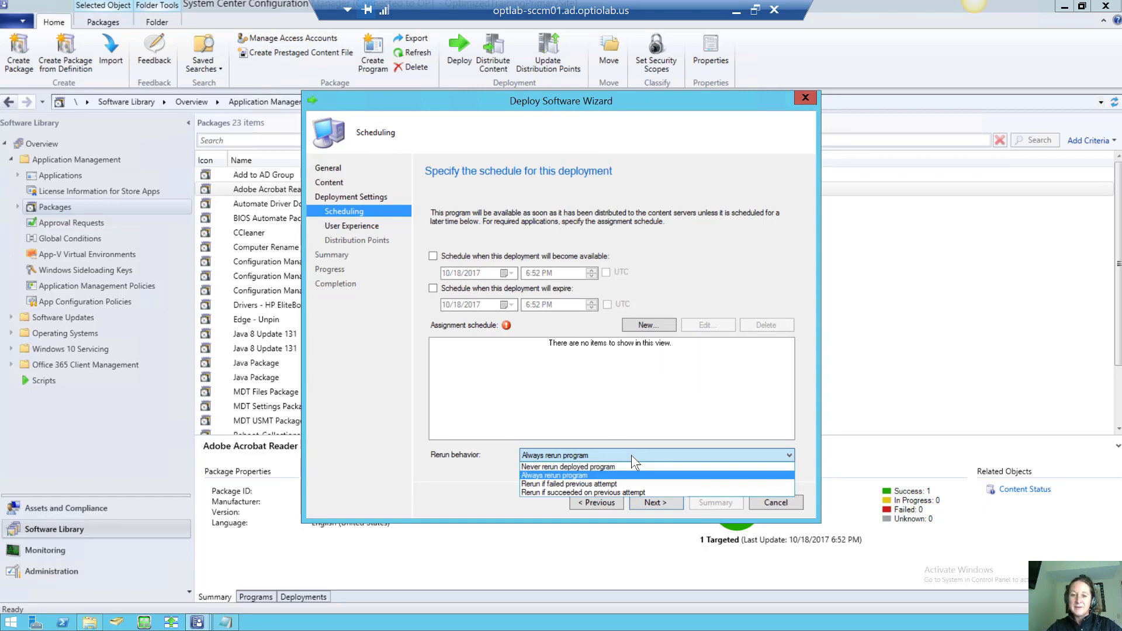
click(609, 500)
click(608, 502)
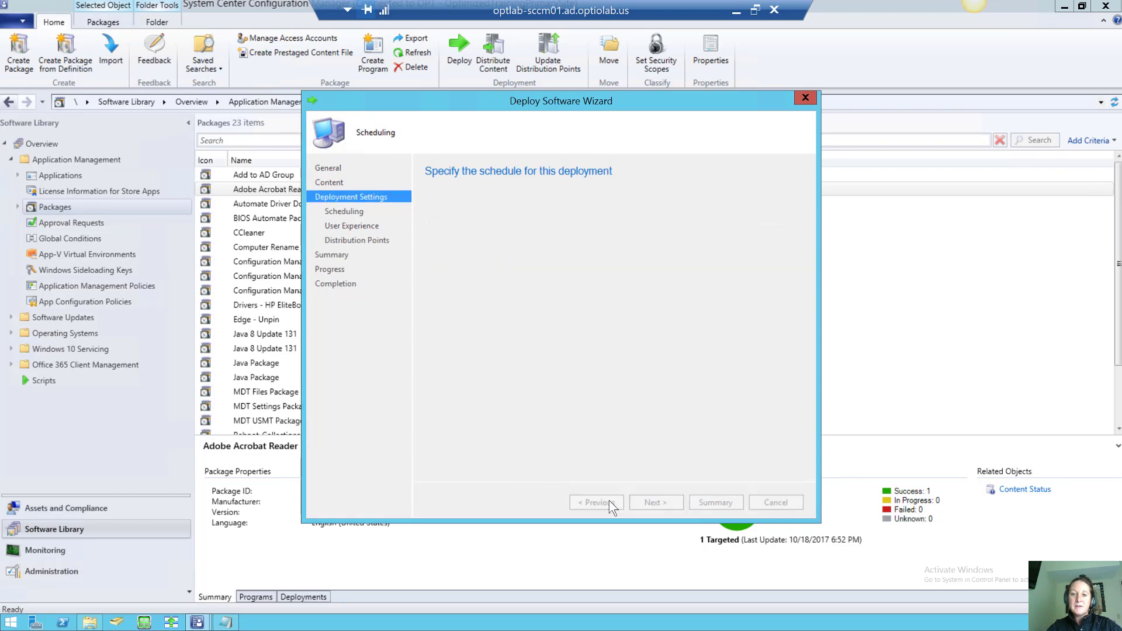
click(533, 242)
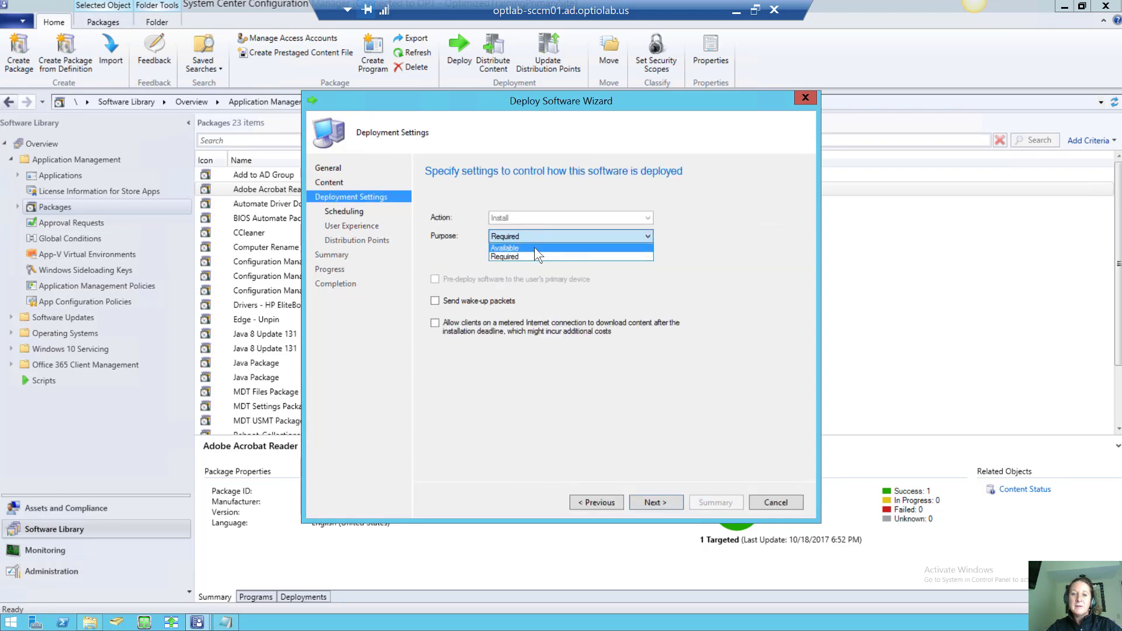
click(535, 257)
click(649, 502)
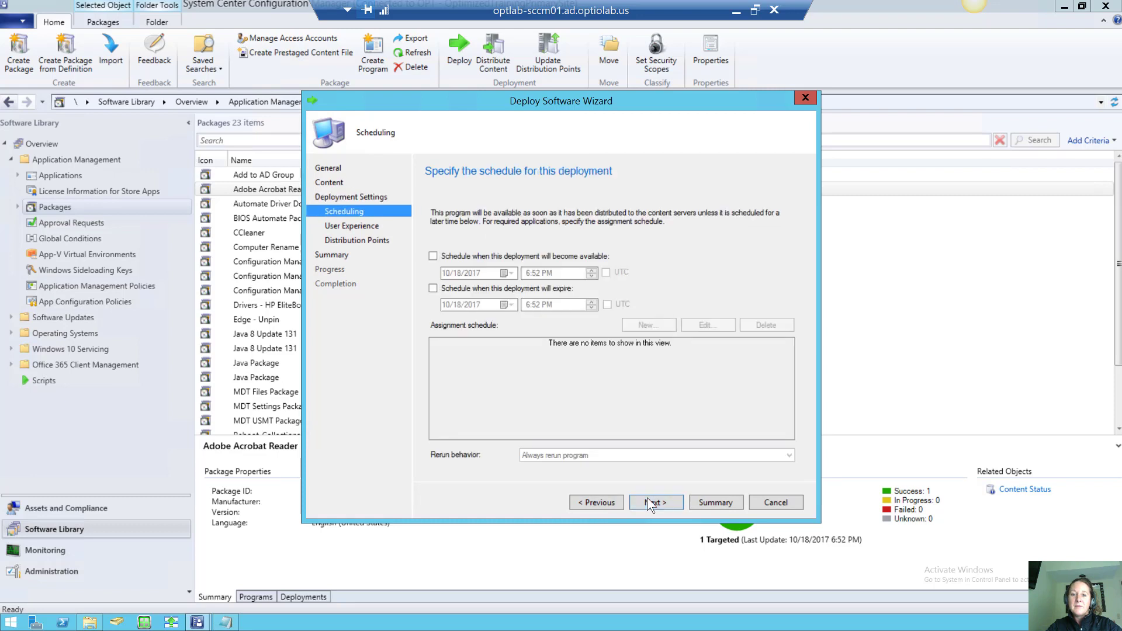
click(647, 498)
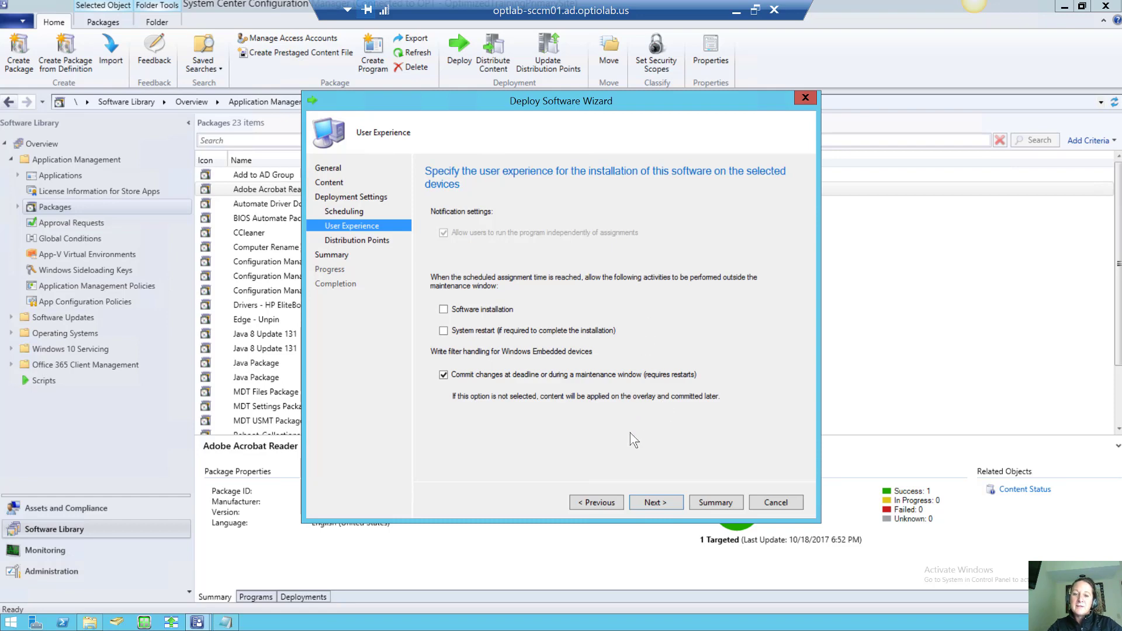
On Distribution Points, leave neighbour boundary group clients at 'Do not run program' and continue
click(654, 501)
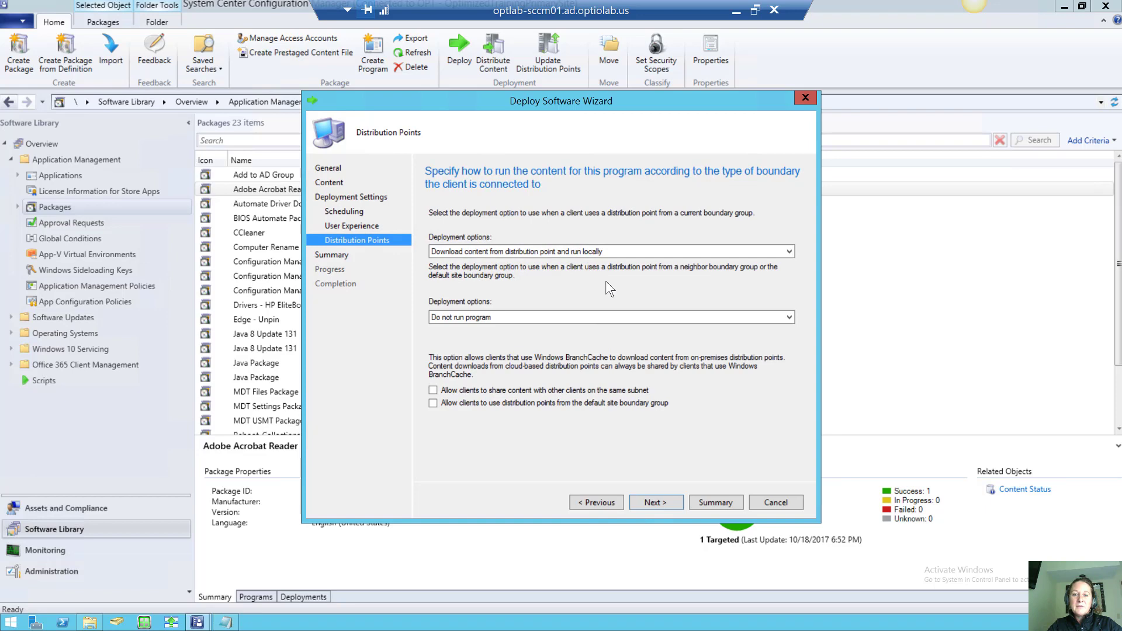
click(545, 317)
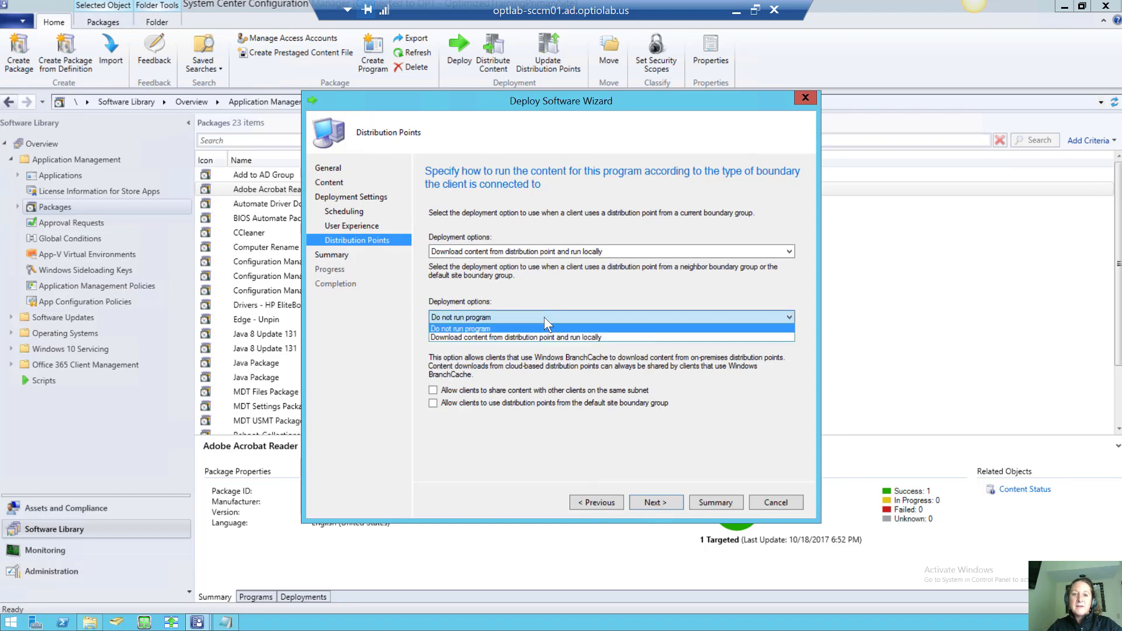
click(545, 317)
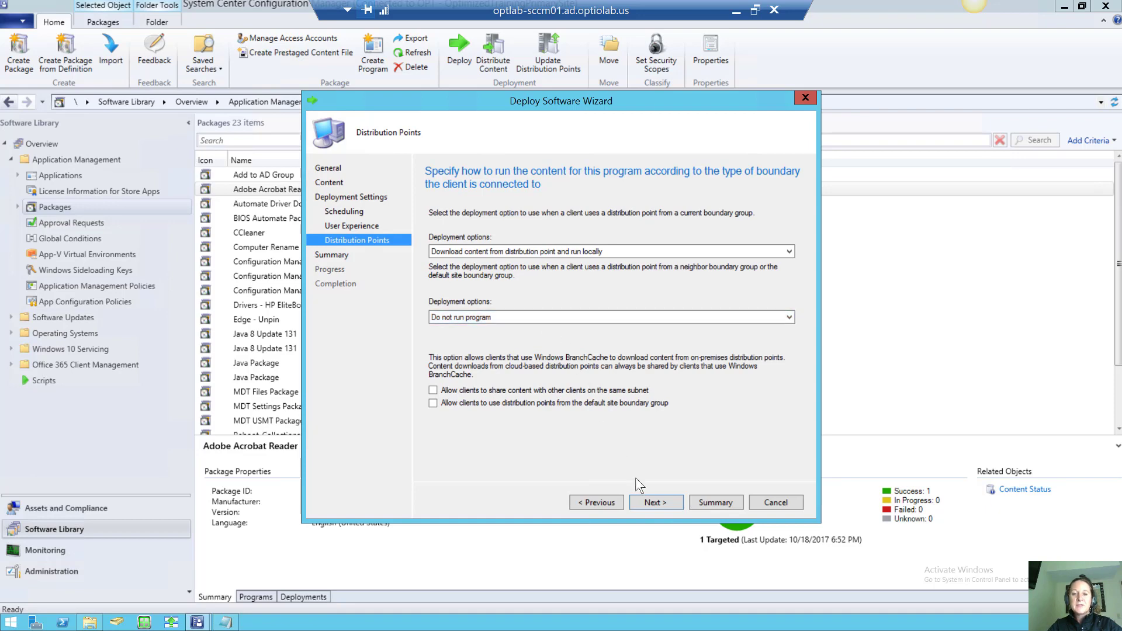
click(635, 317)
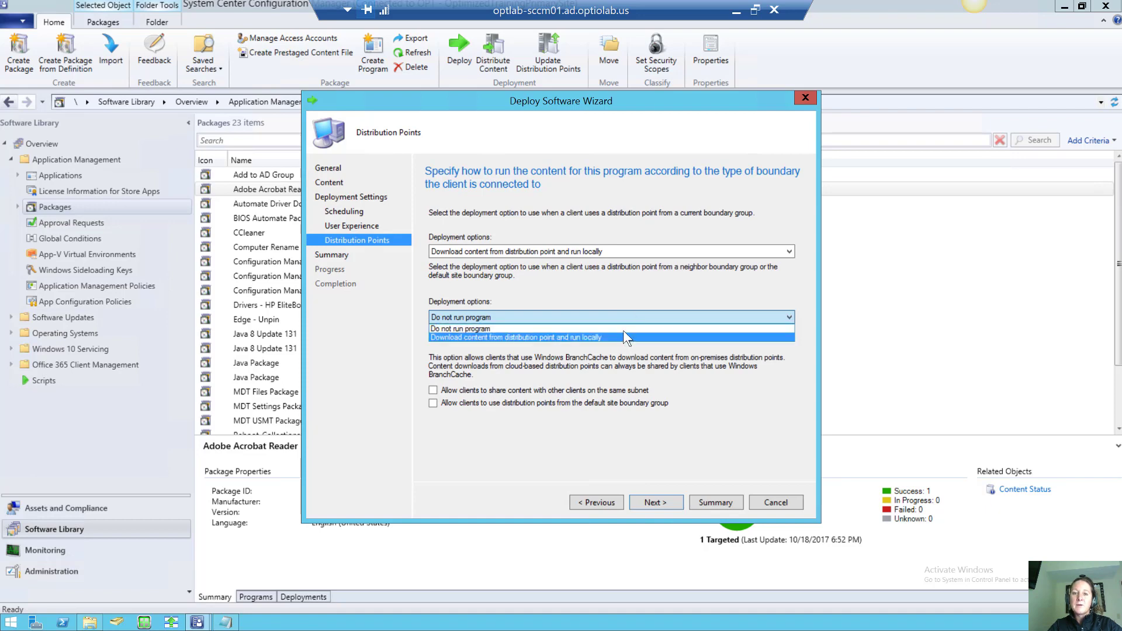
click(623, 329)
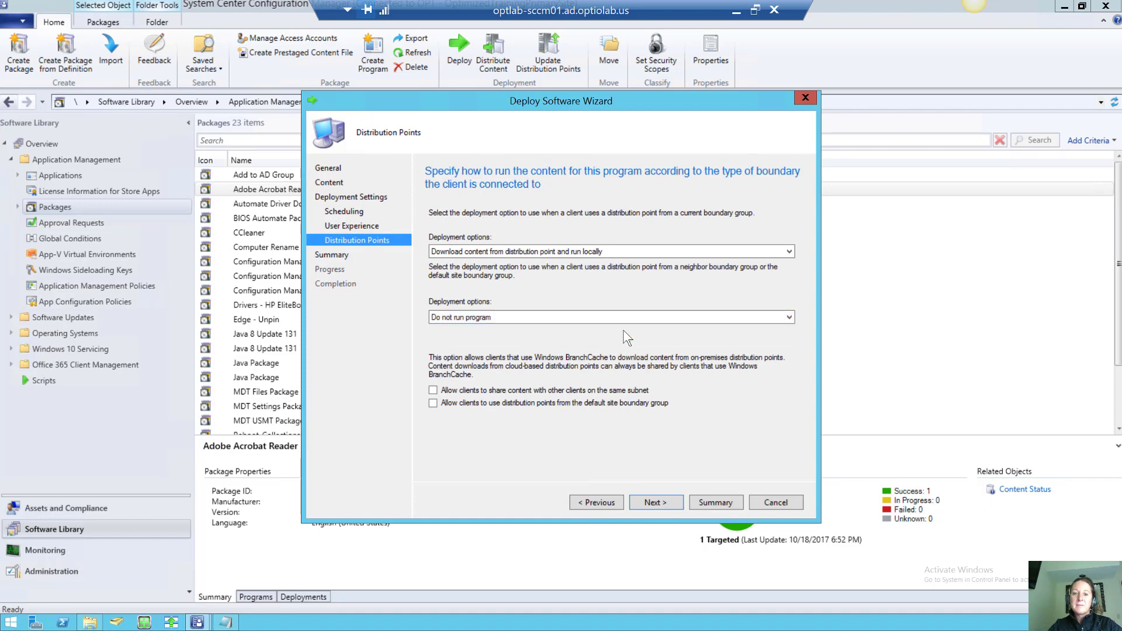
click(651, 500)
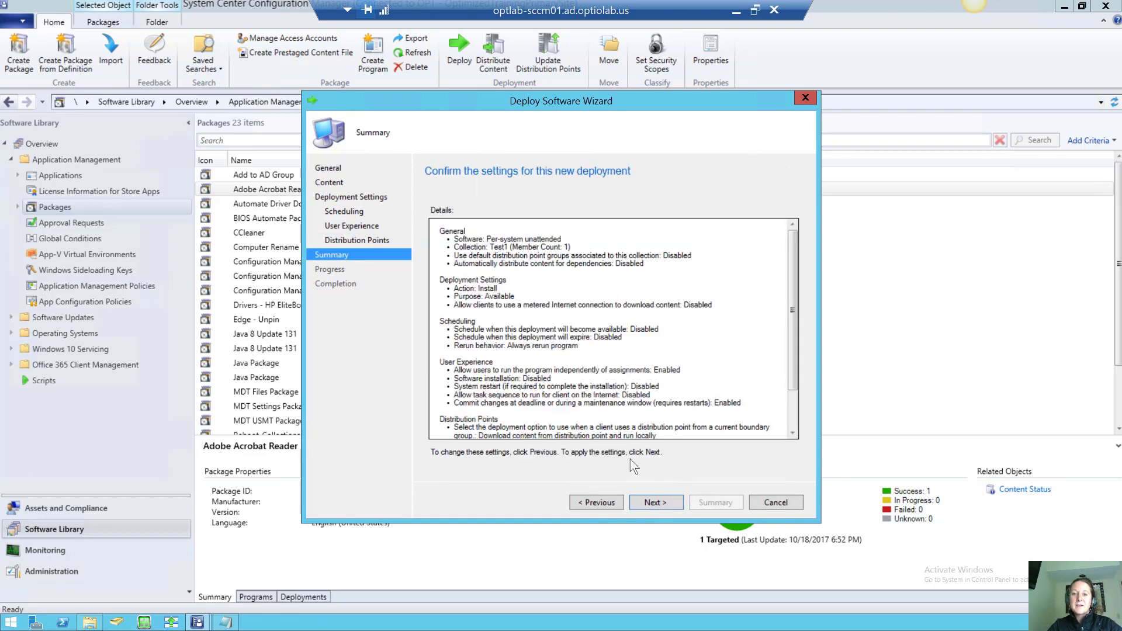
Apply the Available Adobe Acrobat Reader DC deployment and close the completed wizard
click(651, 501)
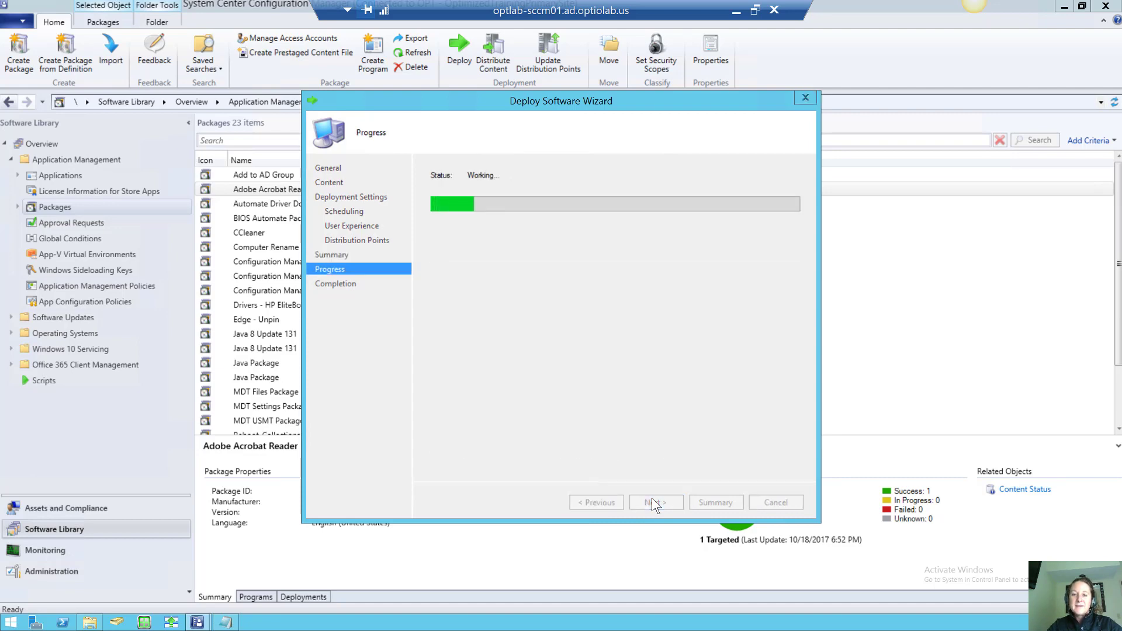
click(769, 501)
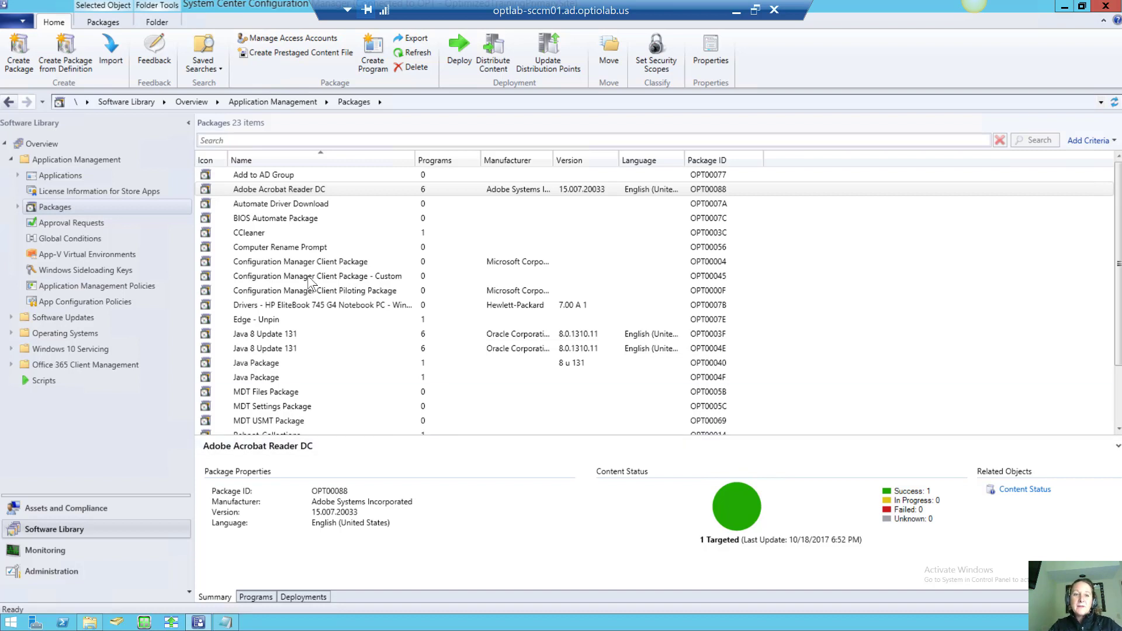
Start a new package named 'Adobe Reader Manual' that contains source files
right_click(43, 207)
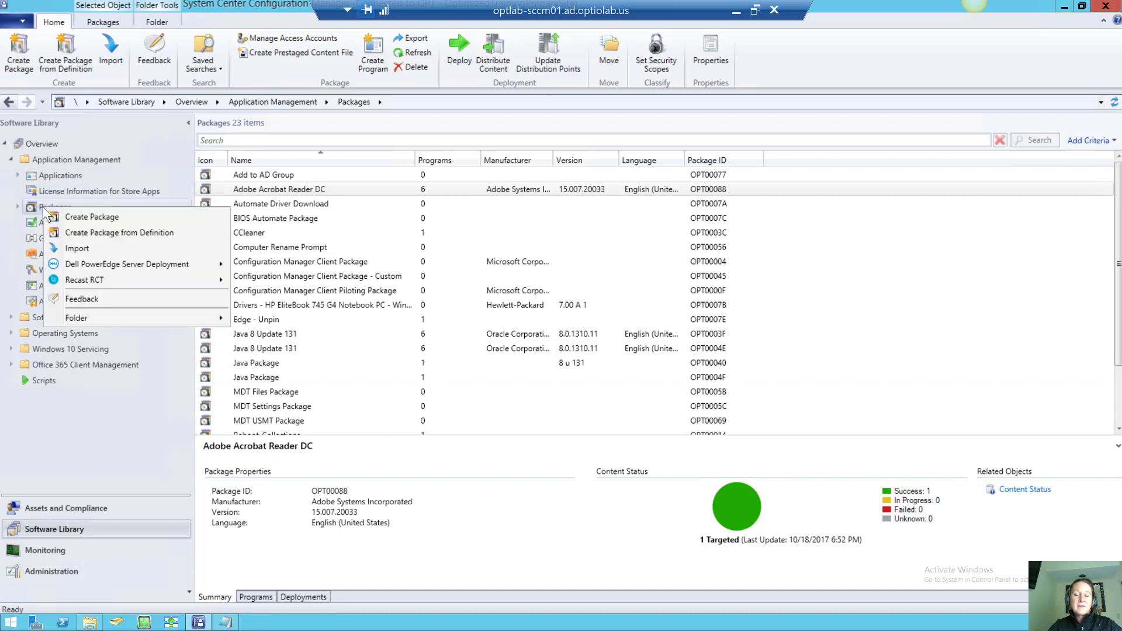
click(80, 217)
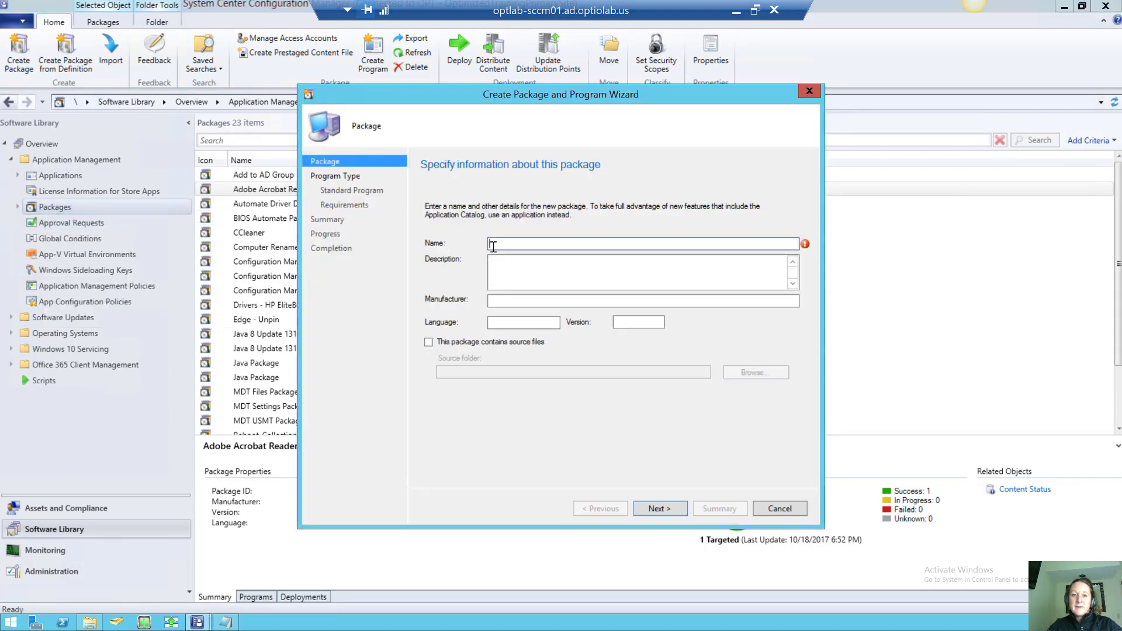
text(Adobe )
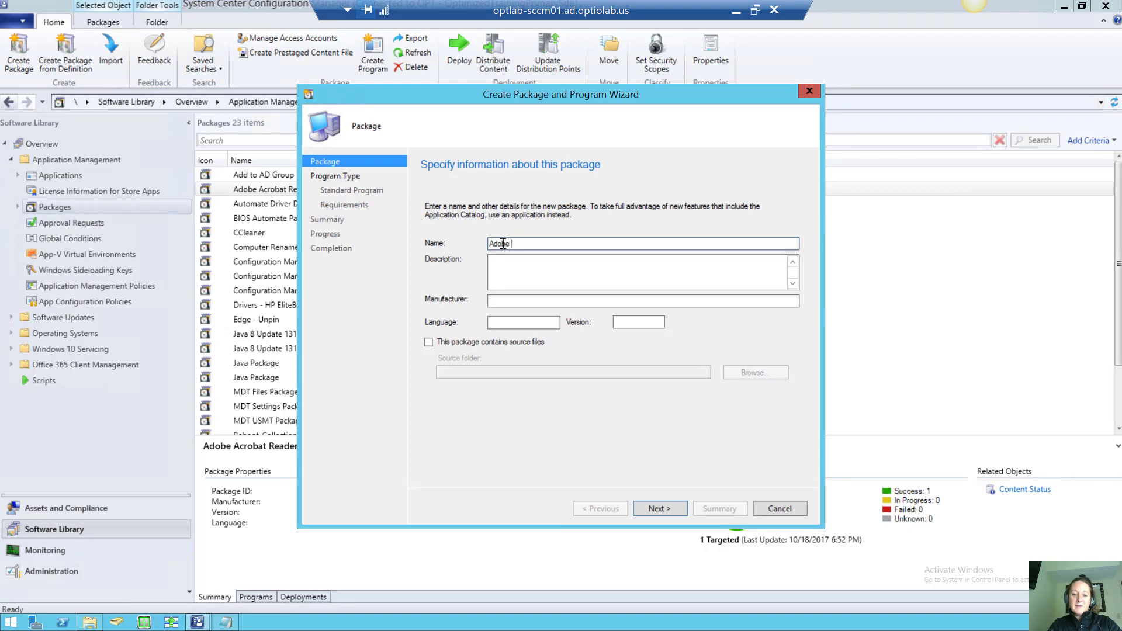
text(Reader )
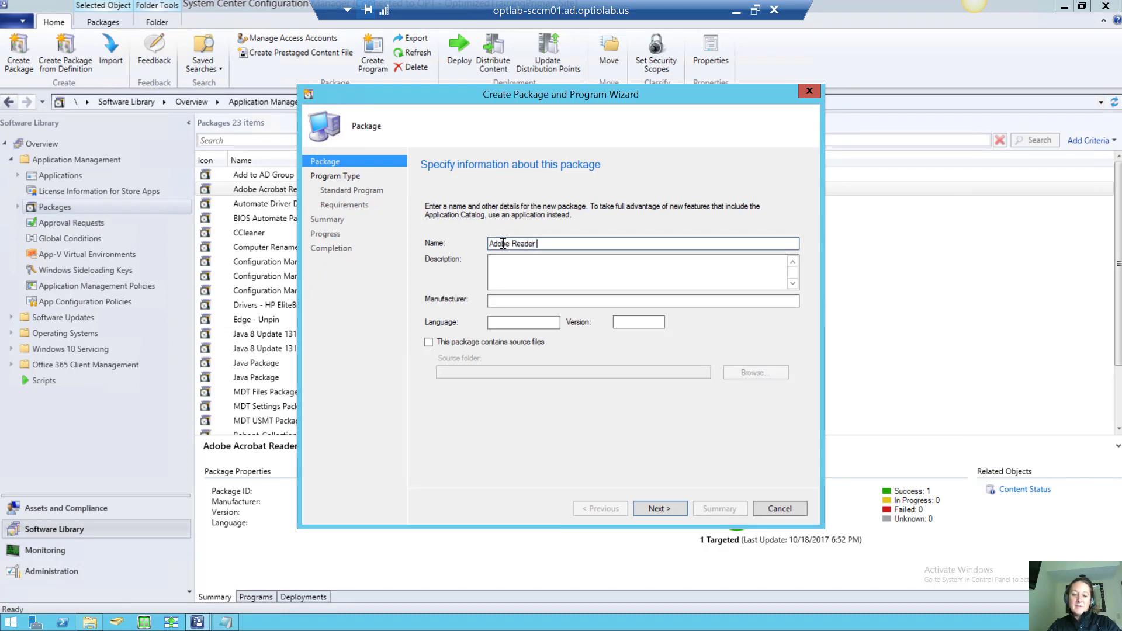
text(Manual)
click(429, 342)
click(753, 372)
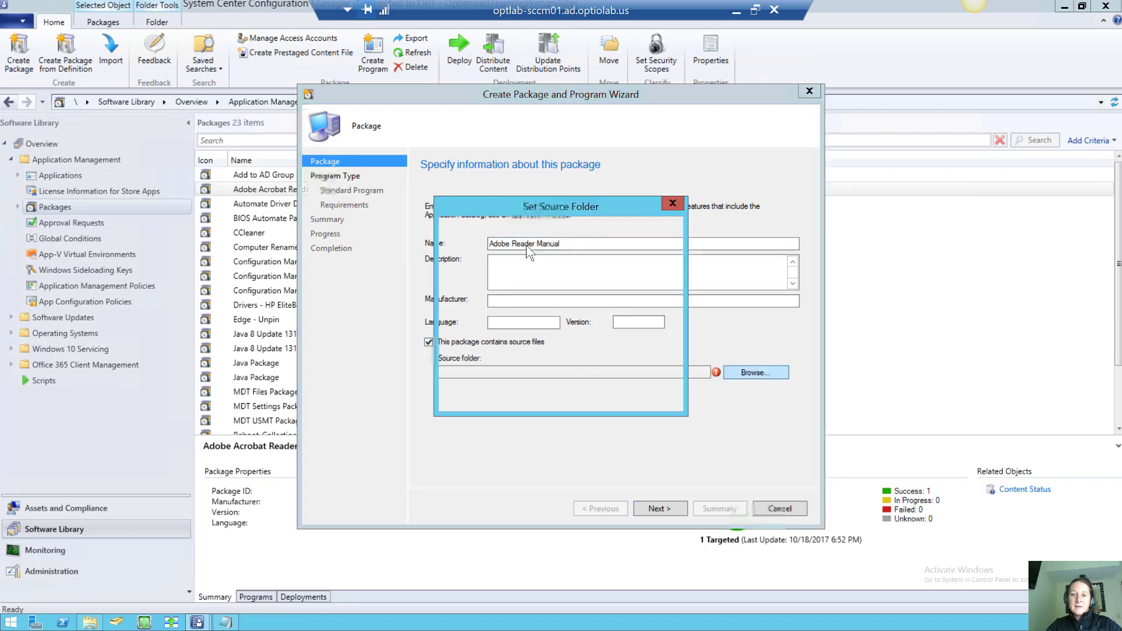
click(533, 360)
text(\\optlab-sccm01\Deployments\Adobe)
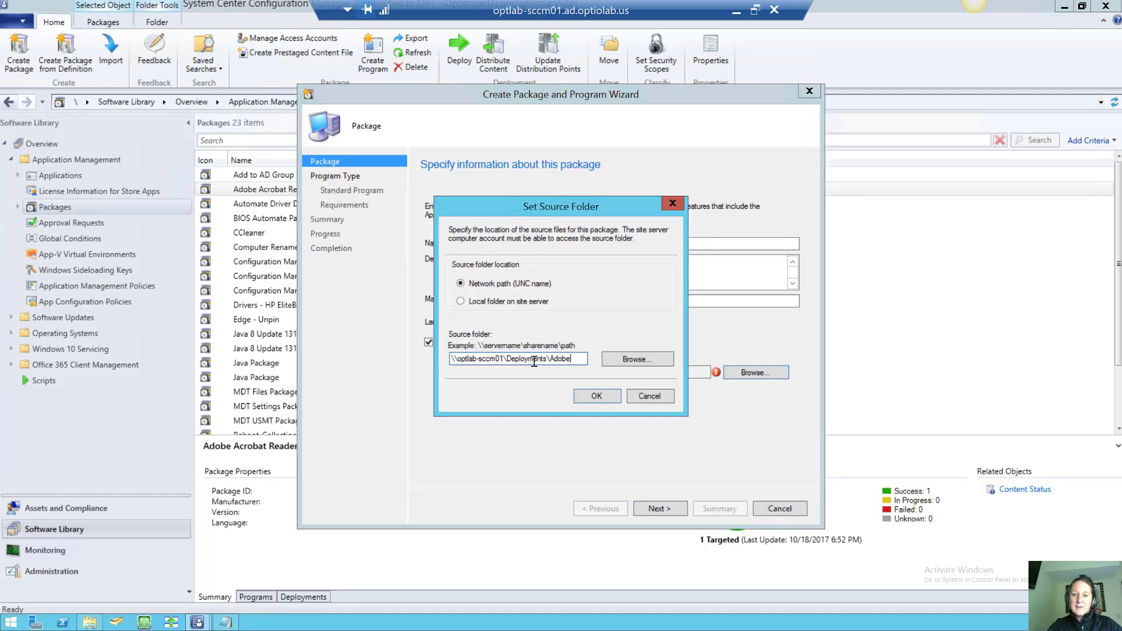
click(623, 360)
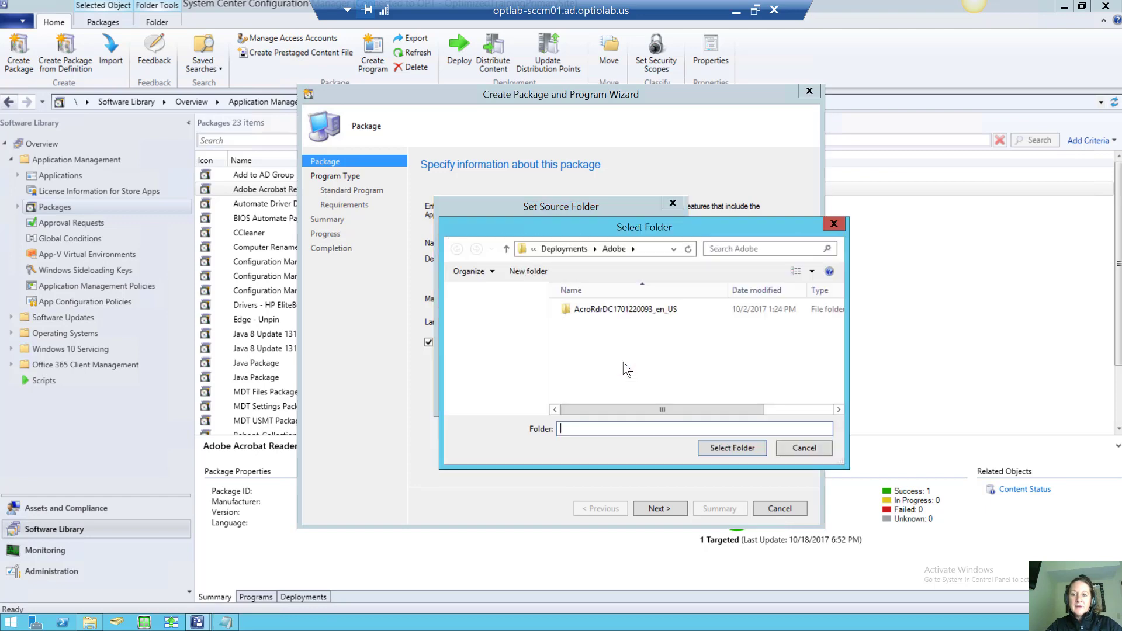
double_click(618, 308)
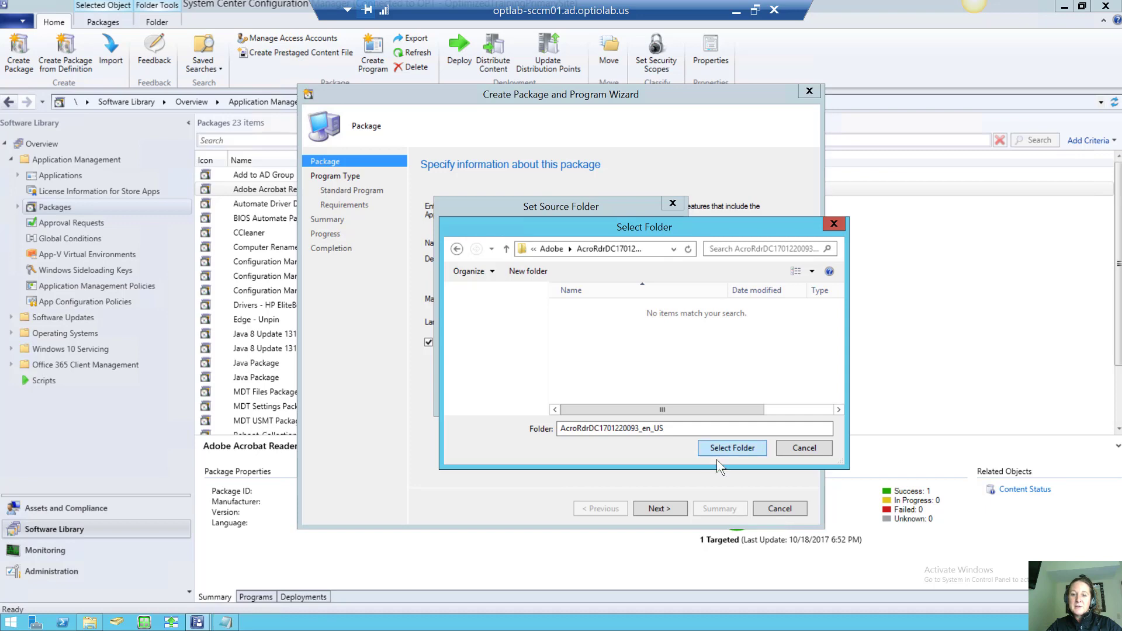
click(728, 446)
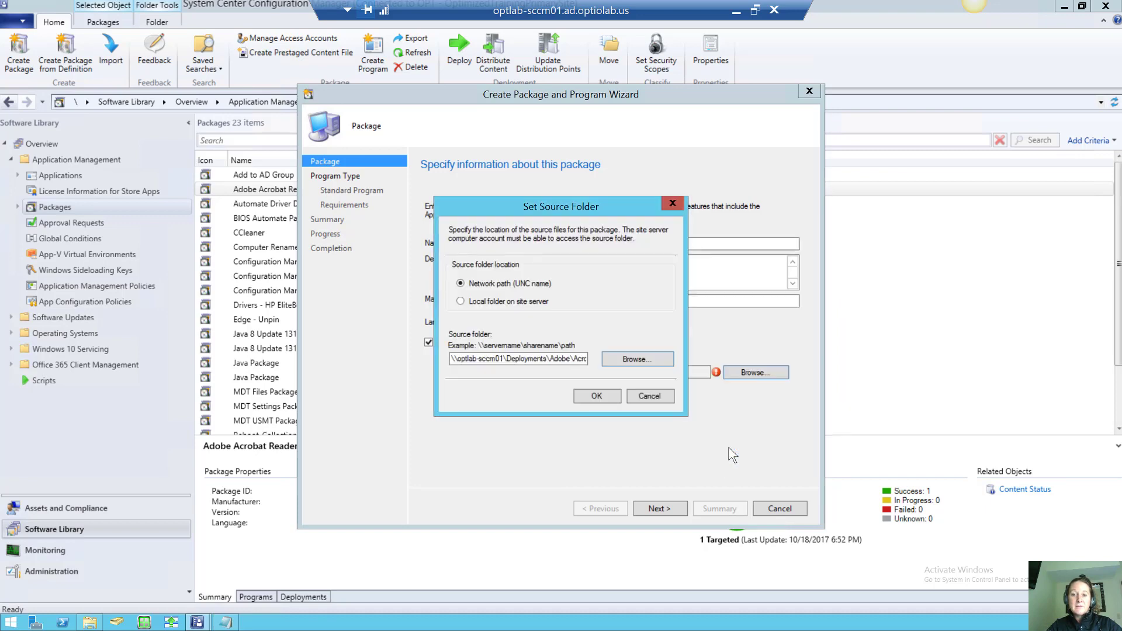
click(604, 396)
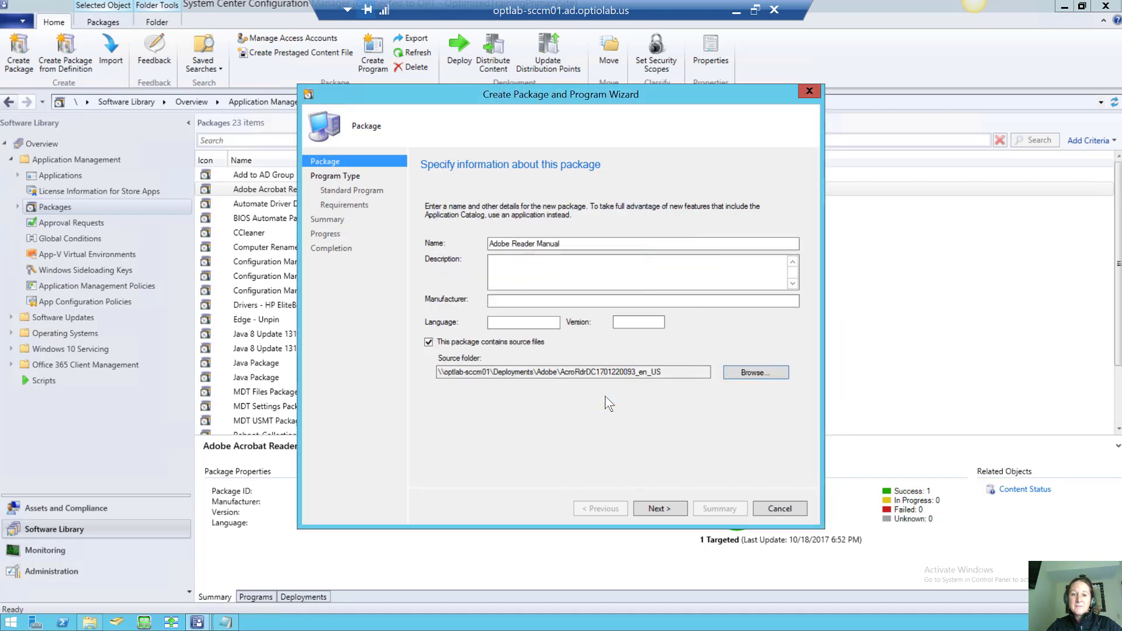
click(654, 509)
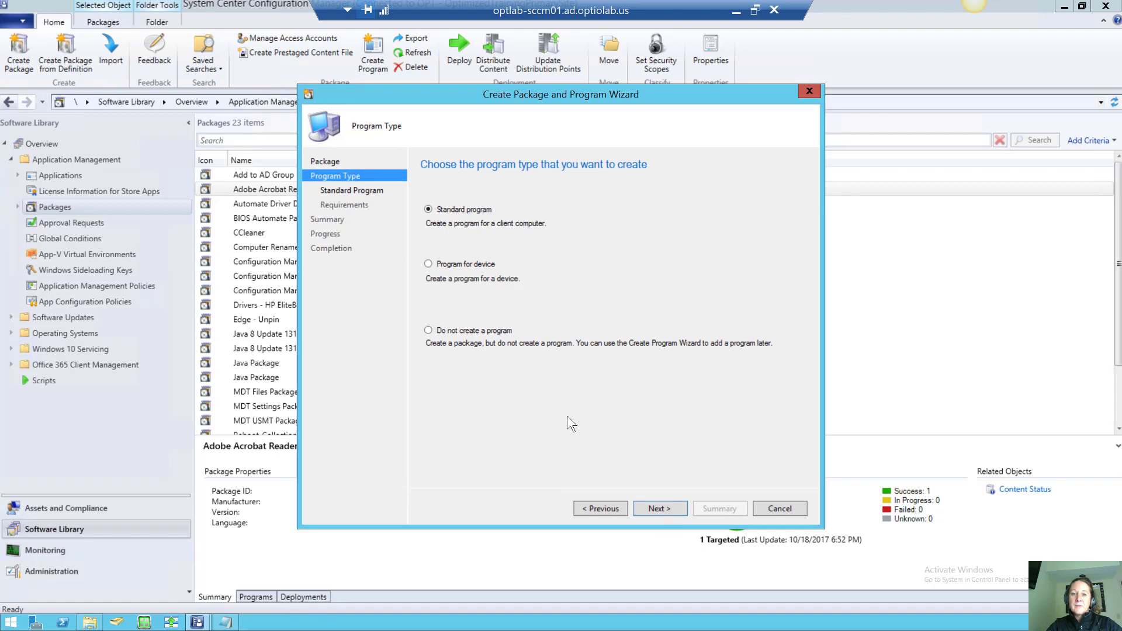
Name the standard program 'Install' and pick AcroRead.msi as its command line
click(657, 508)
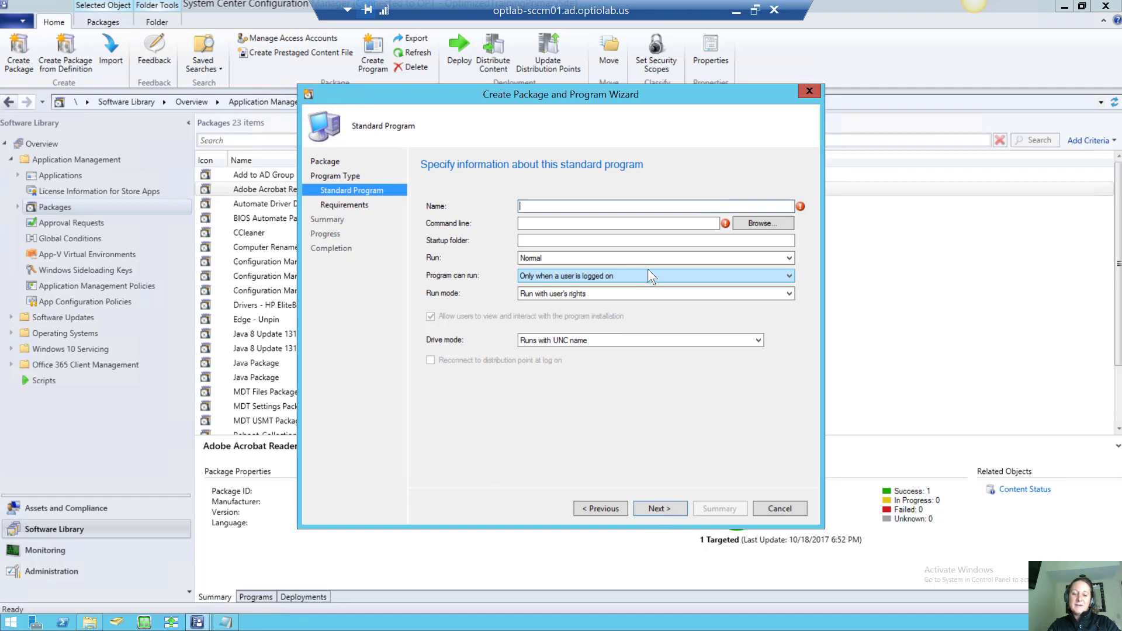
text(Install)
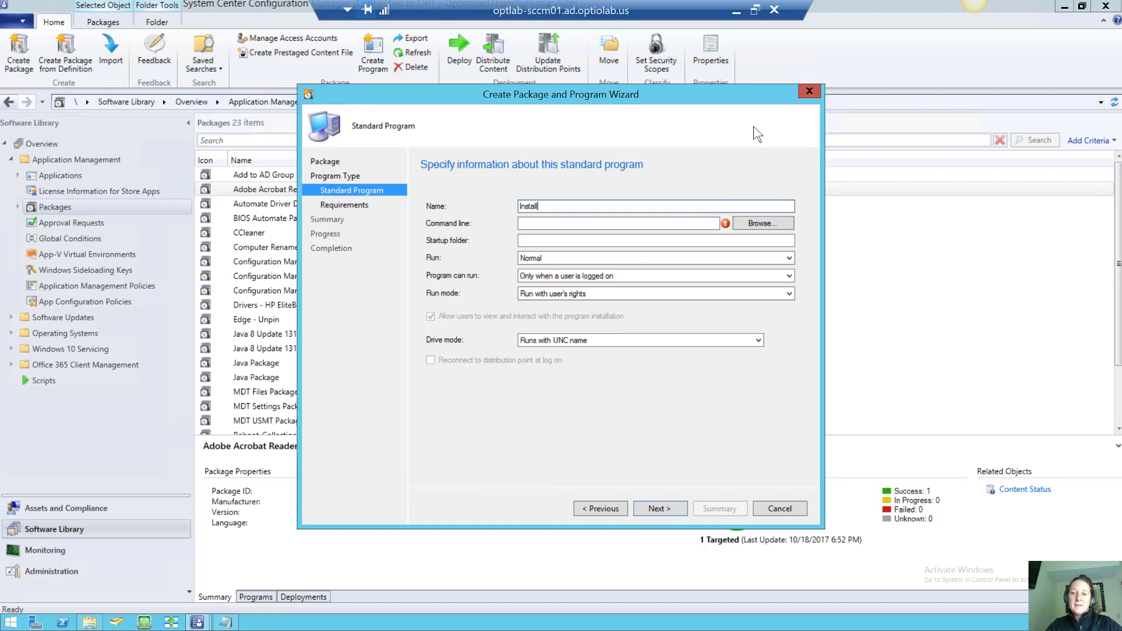
click(764, 225)
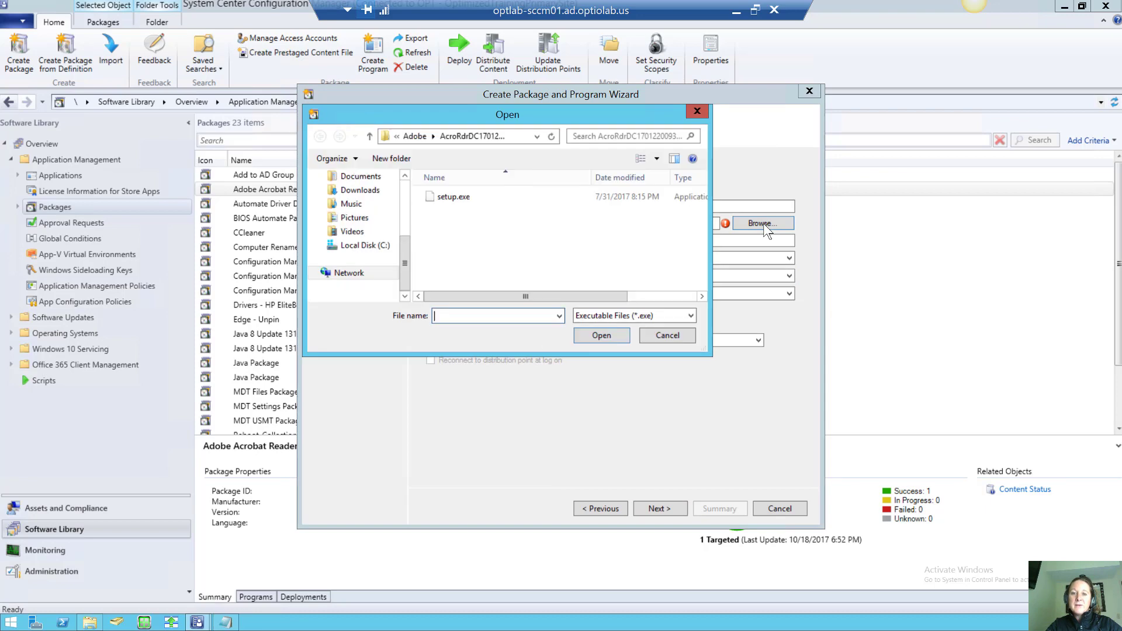
click(664, 313)
click(664, 336)
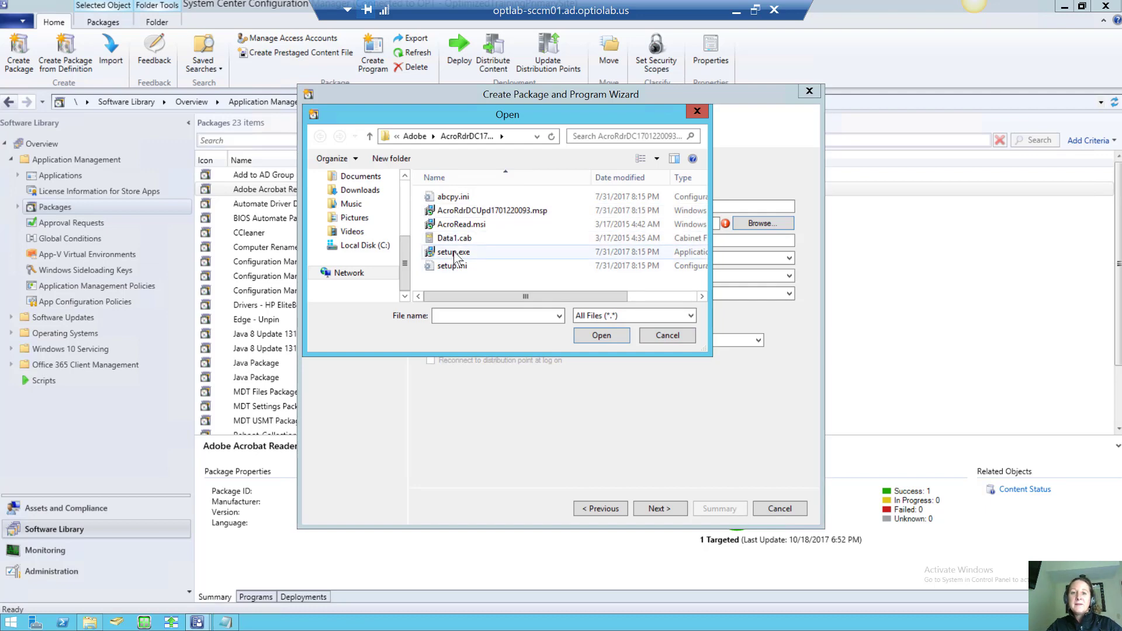
click(478, 224)
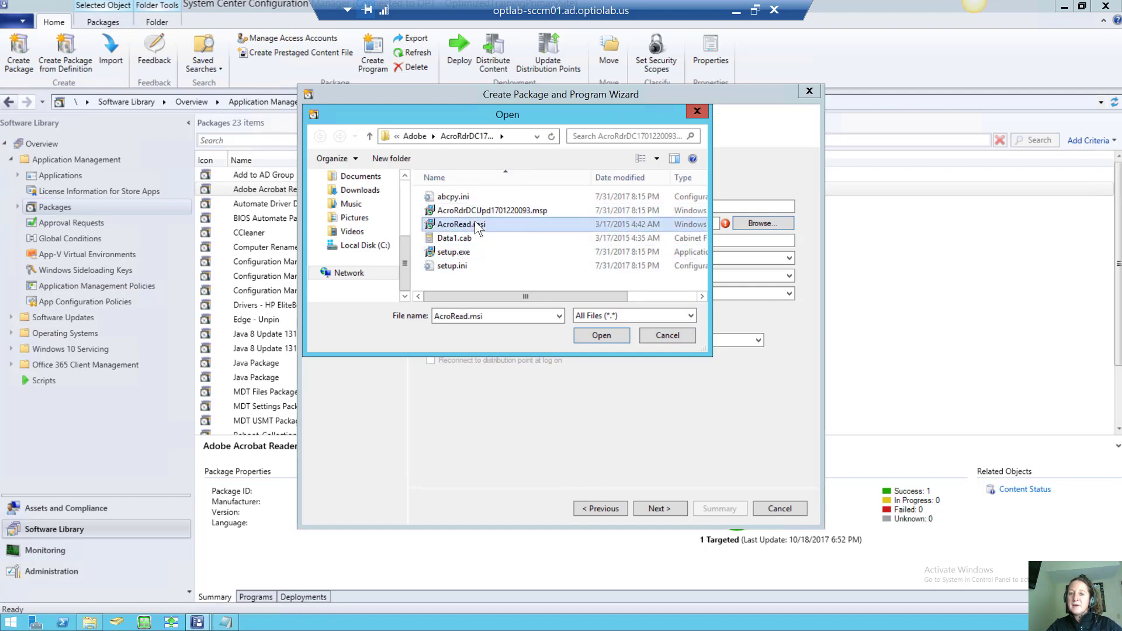
click(598, 334)
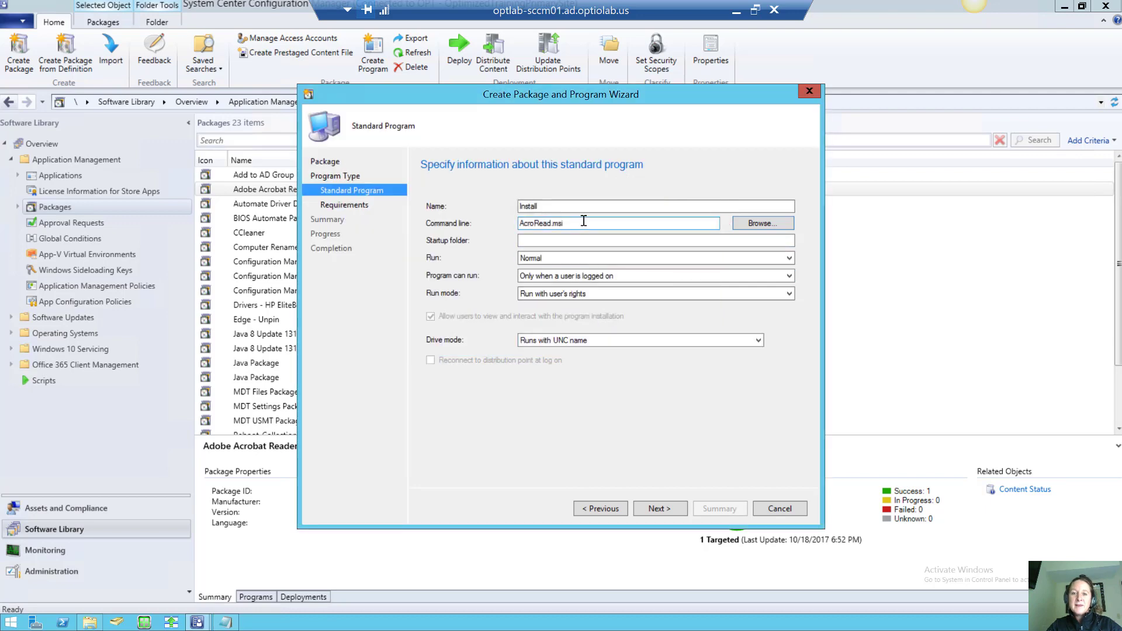
Edit the command line to read 'msiexec /i AcroRead.msi /passive'
click(521, 223)
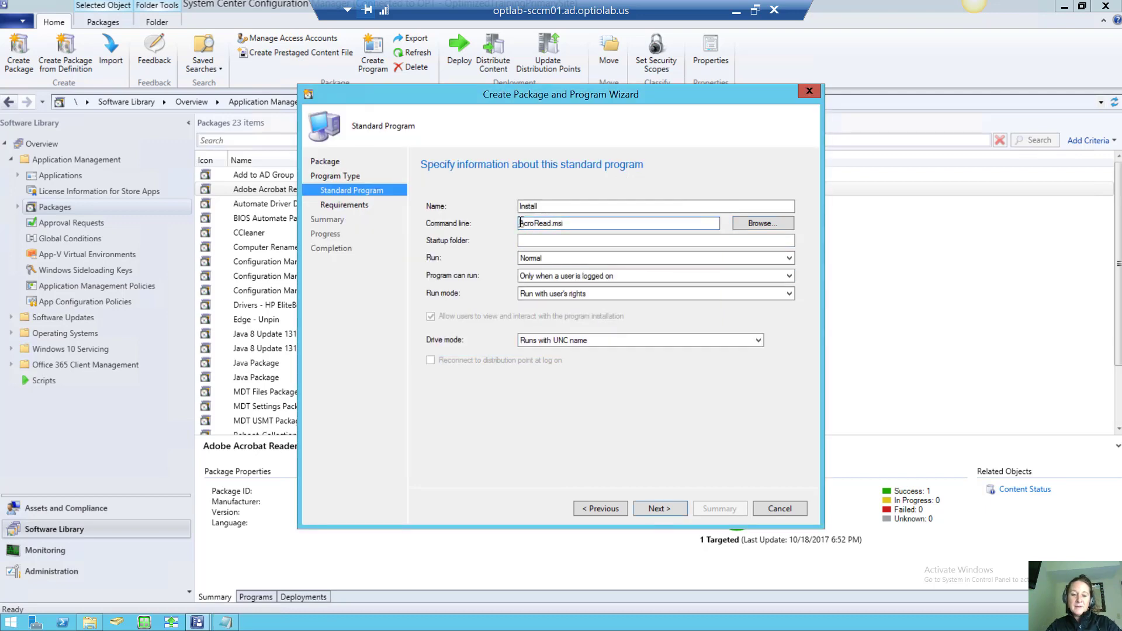
text(m)
text(si)
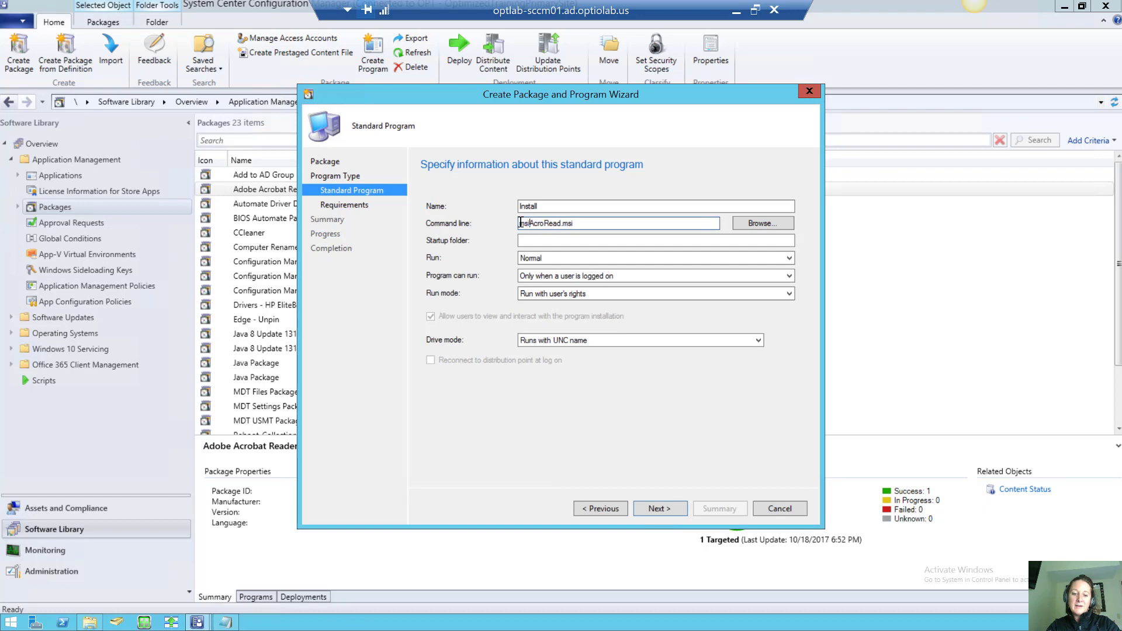
text(exec /i)
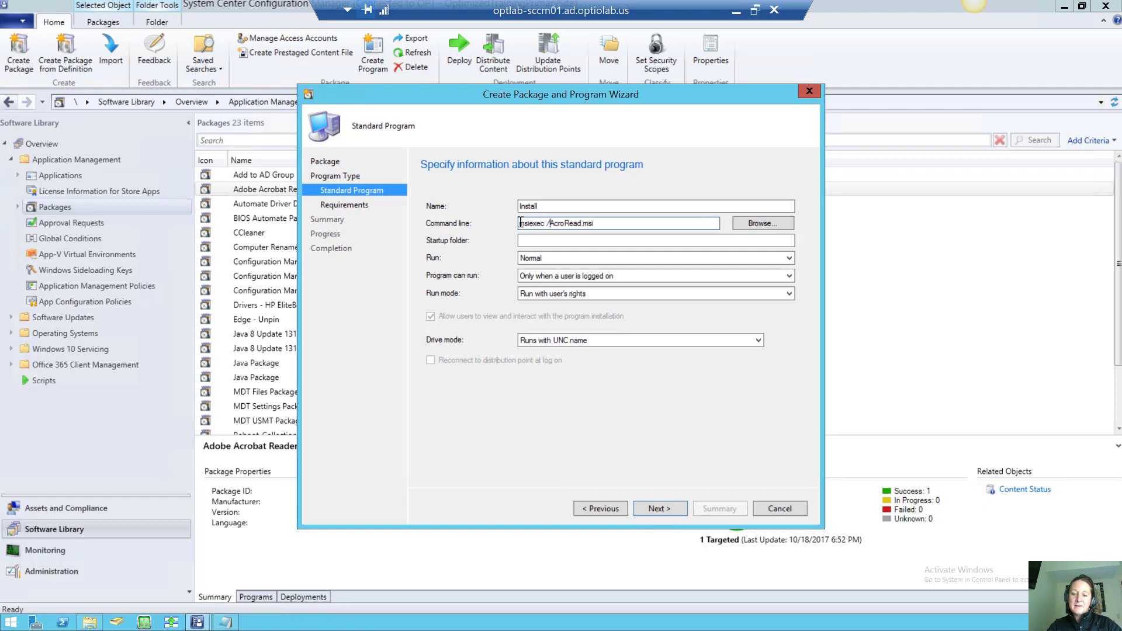
click(625, 224)
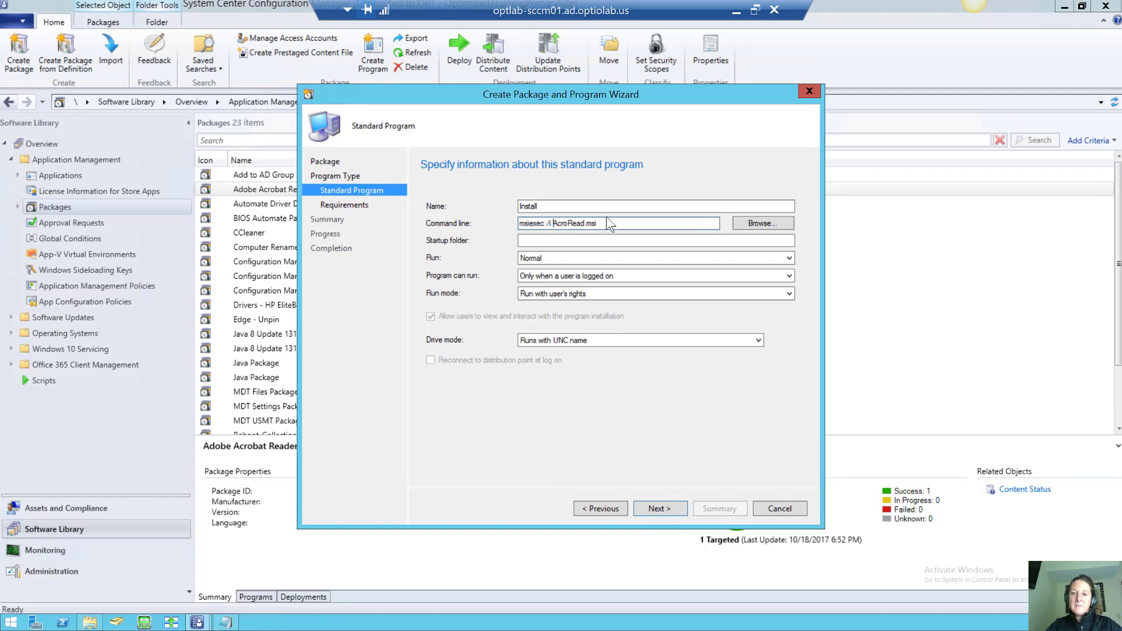
text(/)
text(p)
text(ive)
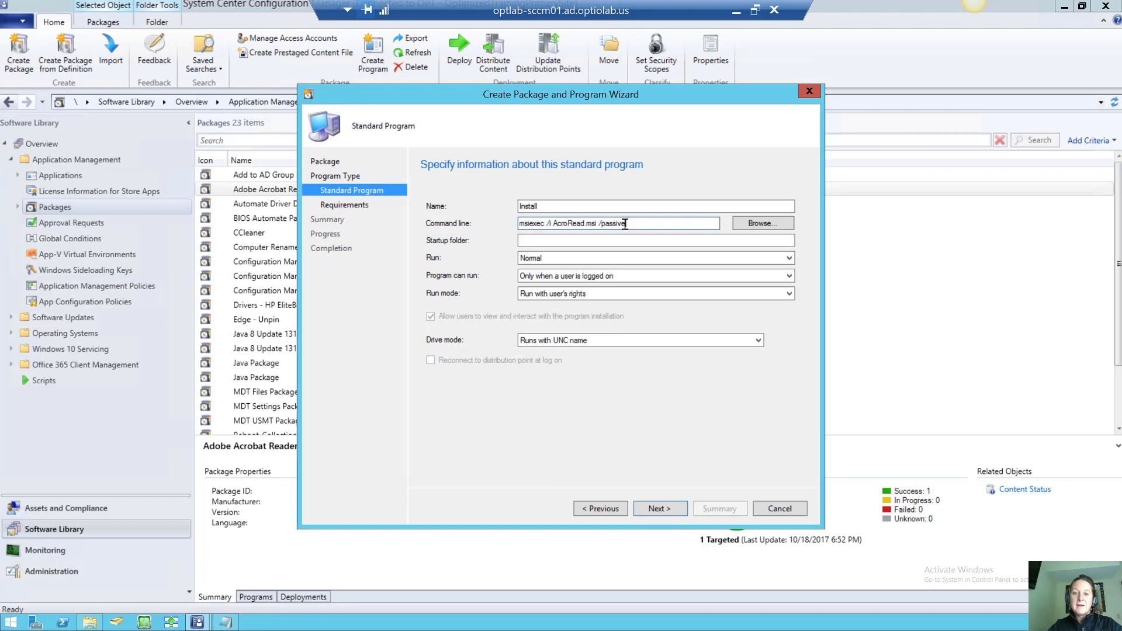
key(BackSpace)
key(BackSpace)
key(BackSpace)
key(BackSpace)
key(BackSpace)
key(BackSpace)
key(BackSpace)
text(qn)
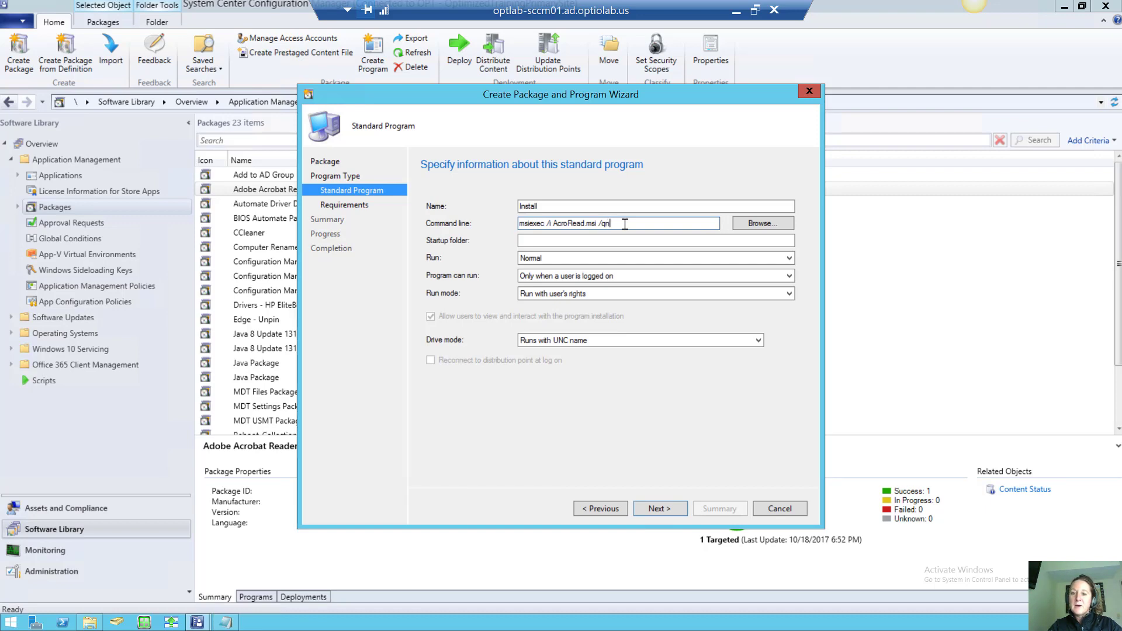
key(BackSpace)
text(b)
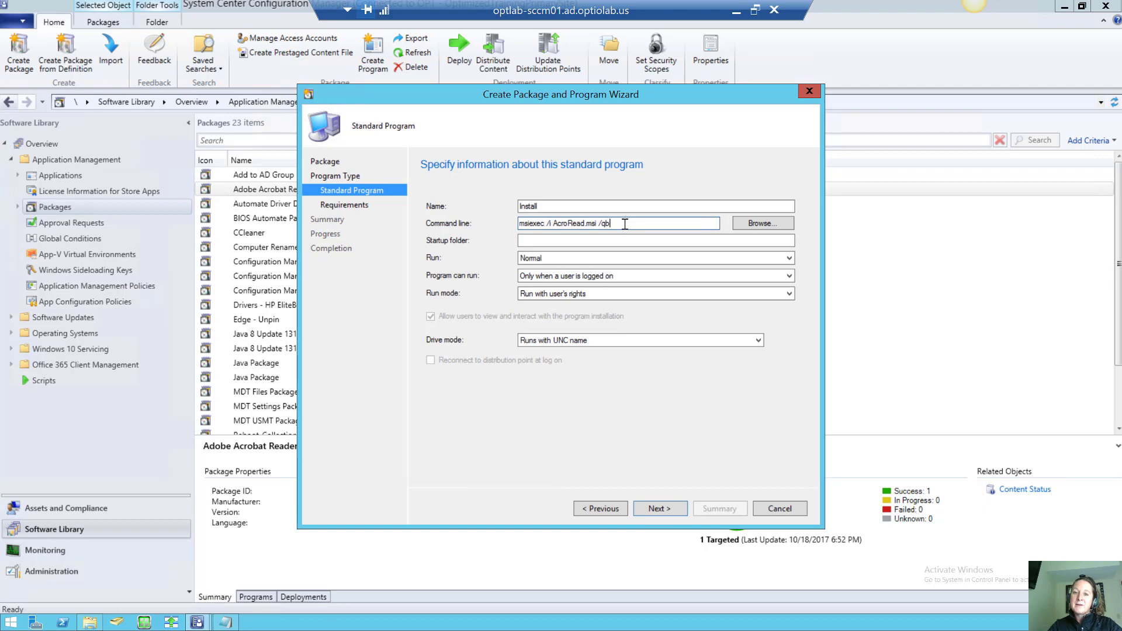
key(BackSpace)
key(BackSpace)
text(passive)
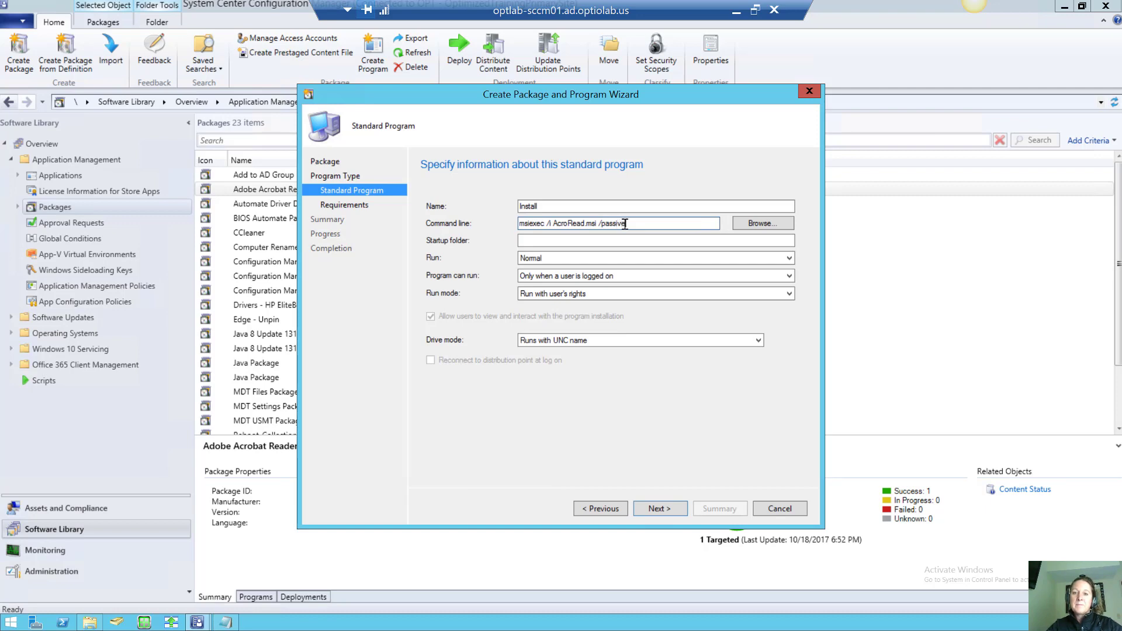
Set 'Program can run' to 'Whether or not a user is logged on'
click(590, 273)
click(588, 296)
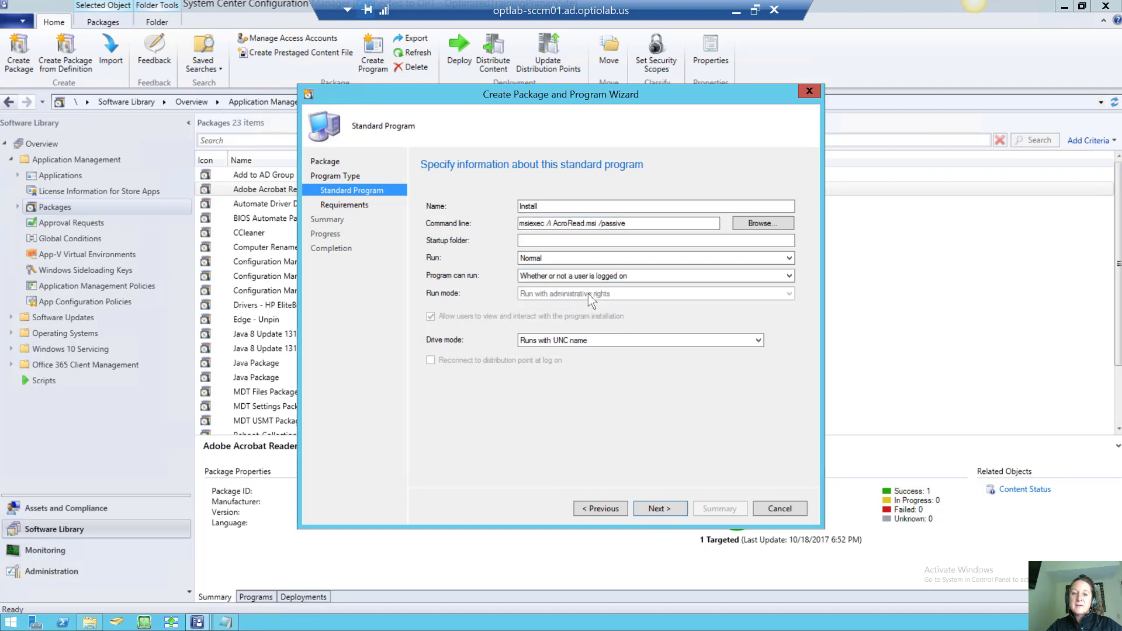
click(602, 275)
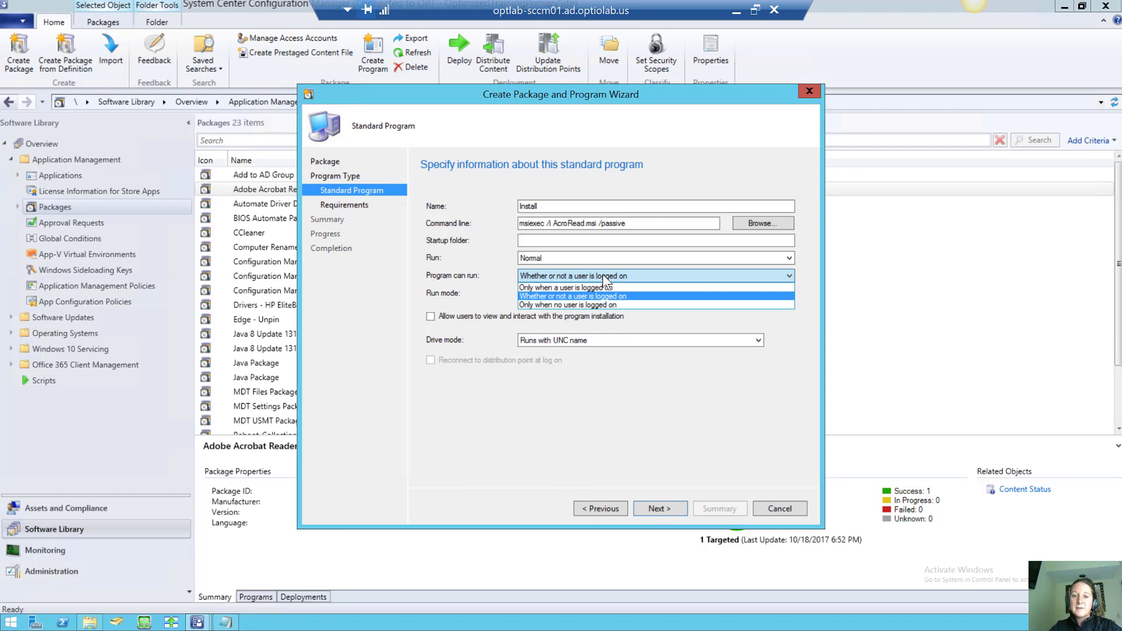
click(602, 275)
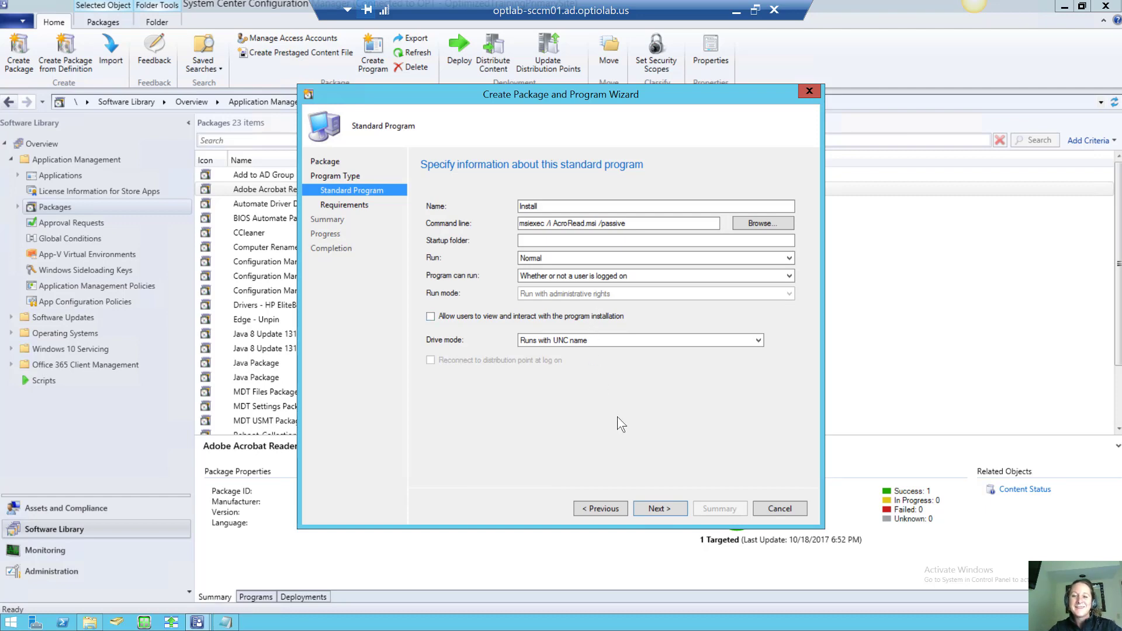
Enter 15 MB estimated disk space and complete the Adobe Reader Manual package wizard
click(657, 506)
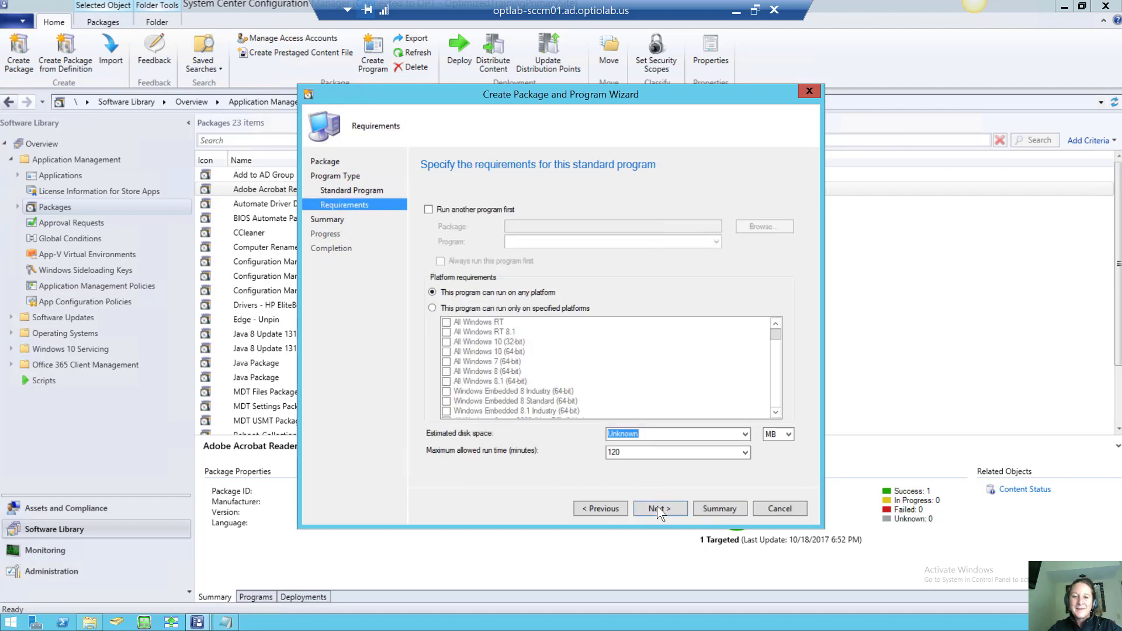
drag(638, 434, 612, 450)
text(1515)
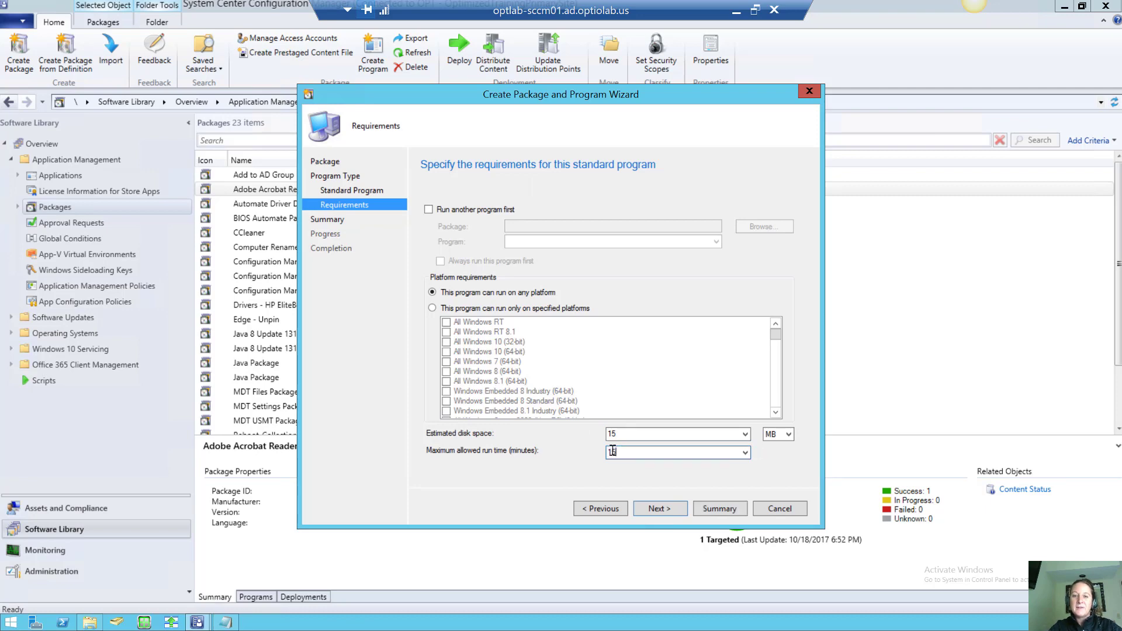
click(654, 506)
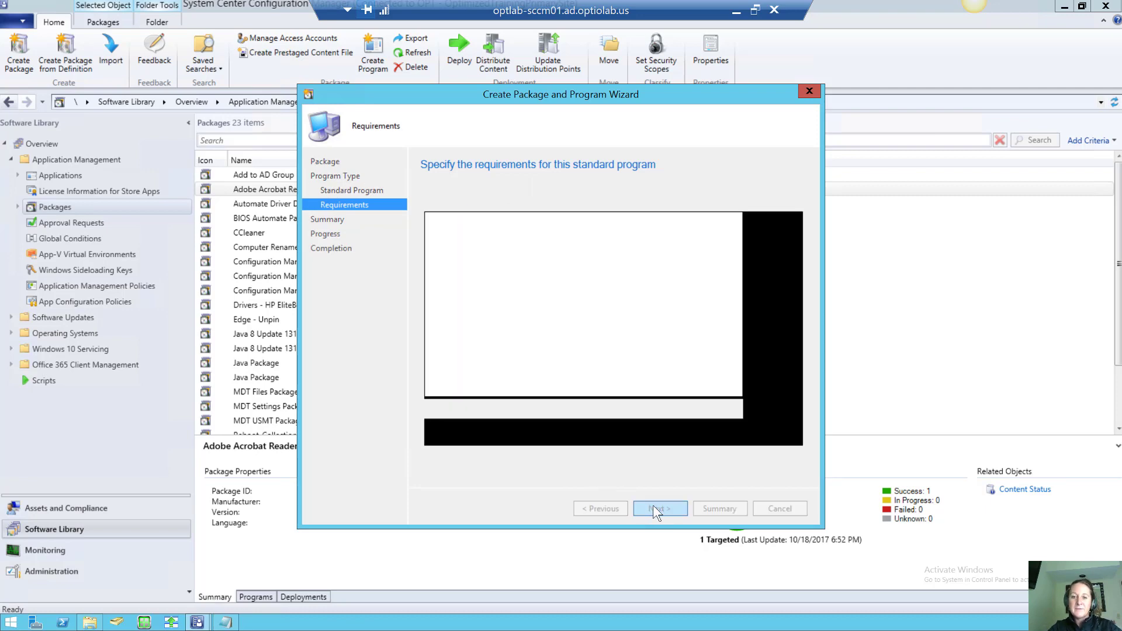
click(653, 506)
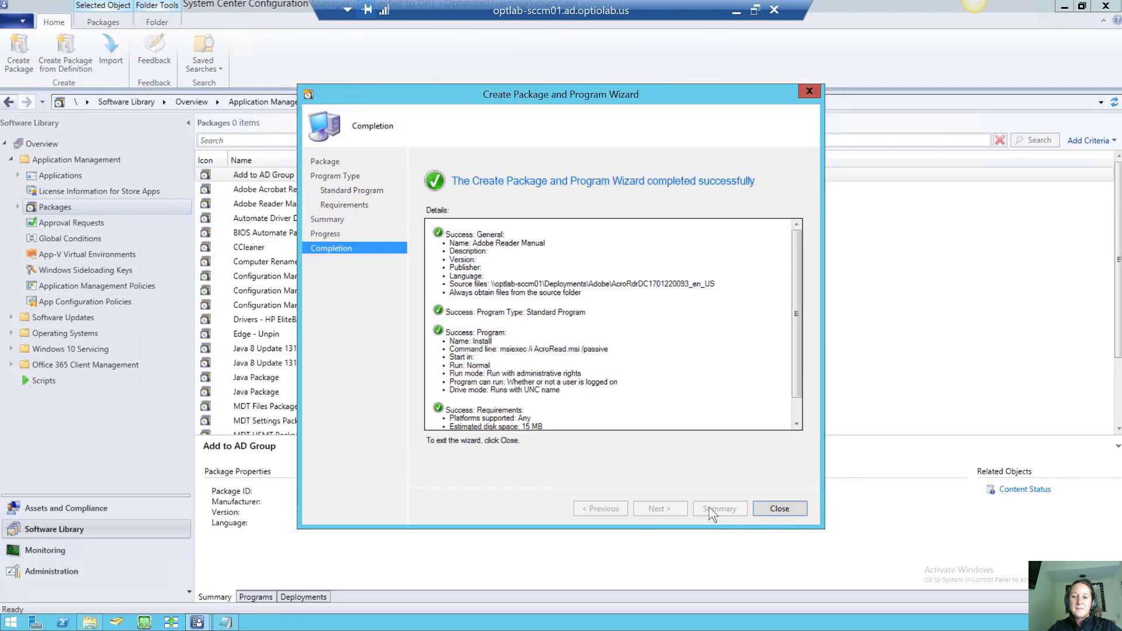
click(767, 503)
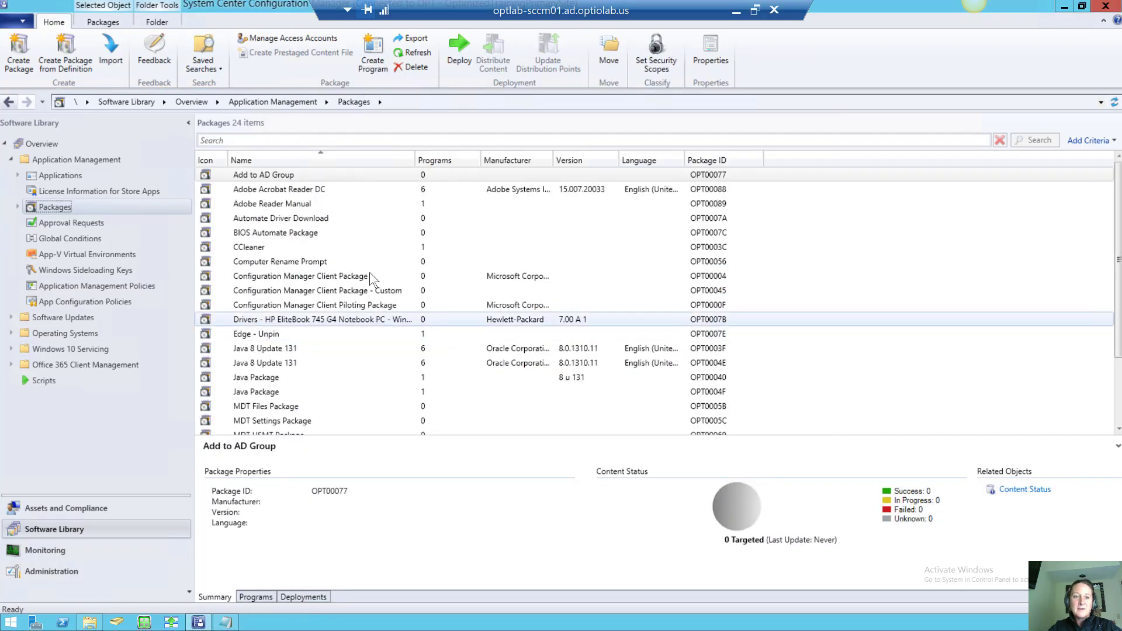
Show Adobe Reader Manual's Programs tab with the Install program's msiexec /i AcroRead.msi /passive
click(298, 202)
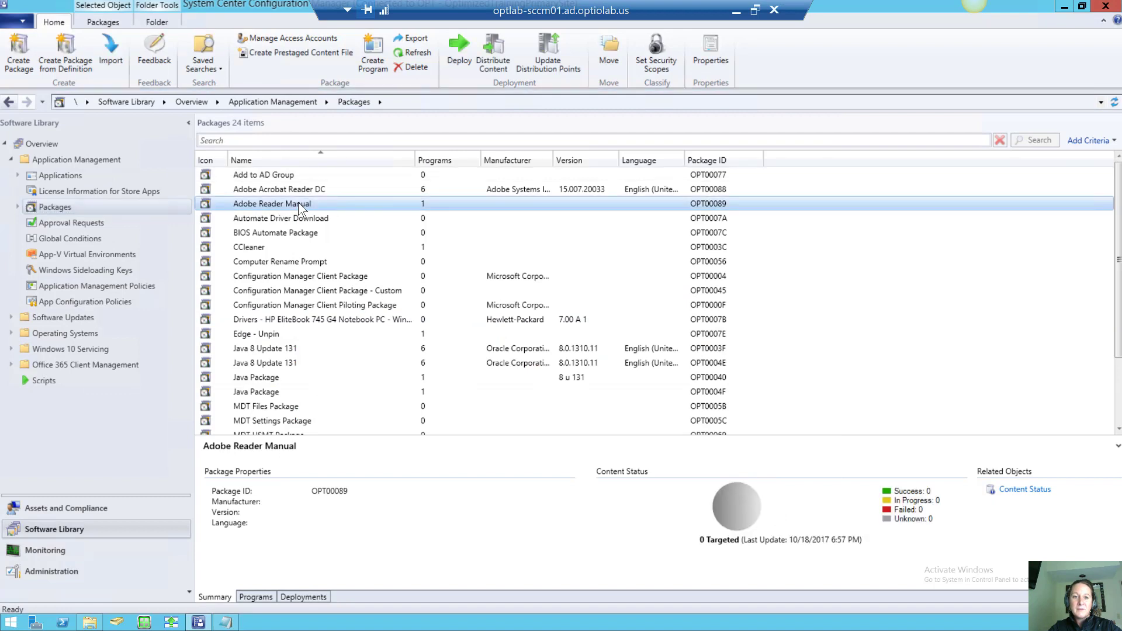
click(260, 597)
click(388, 477)
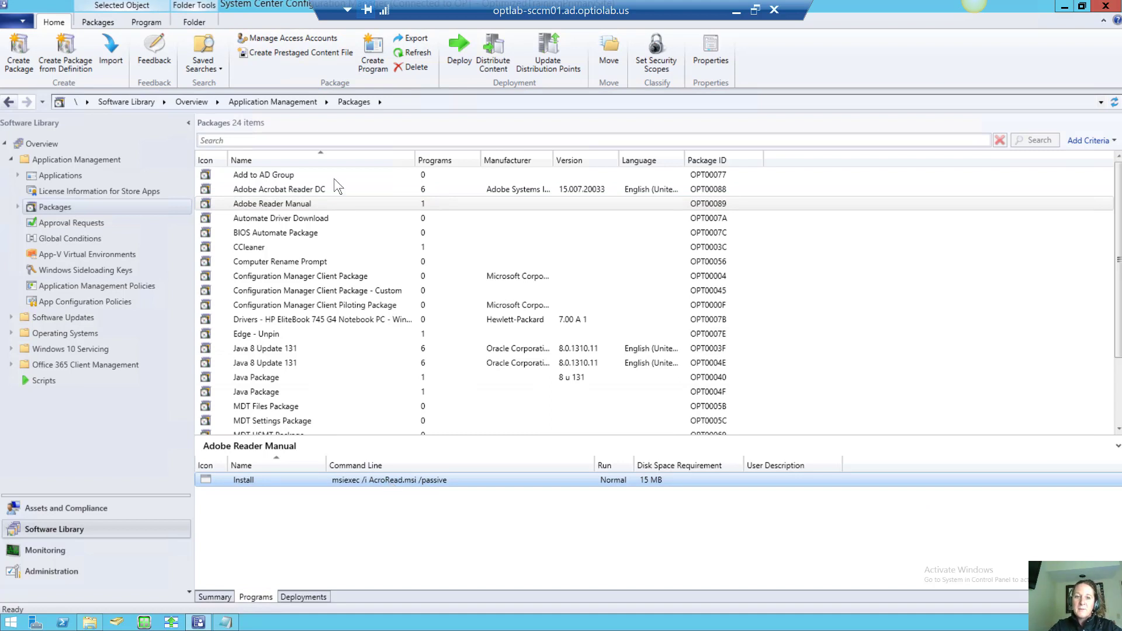
click(308, 202)
Tick 'Enable binary differential replication' in Adobe Reader Manual's Data Source properties and save
right_click(306, 199)
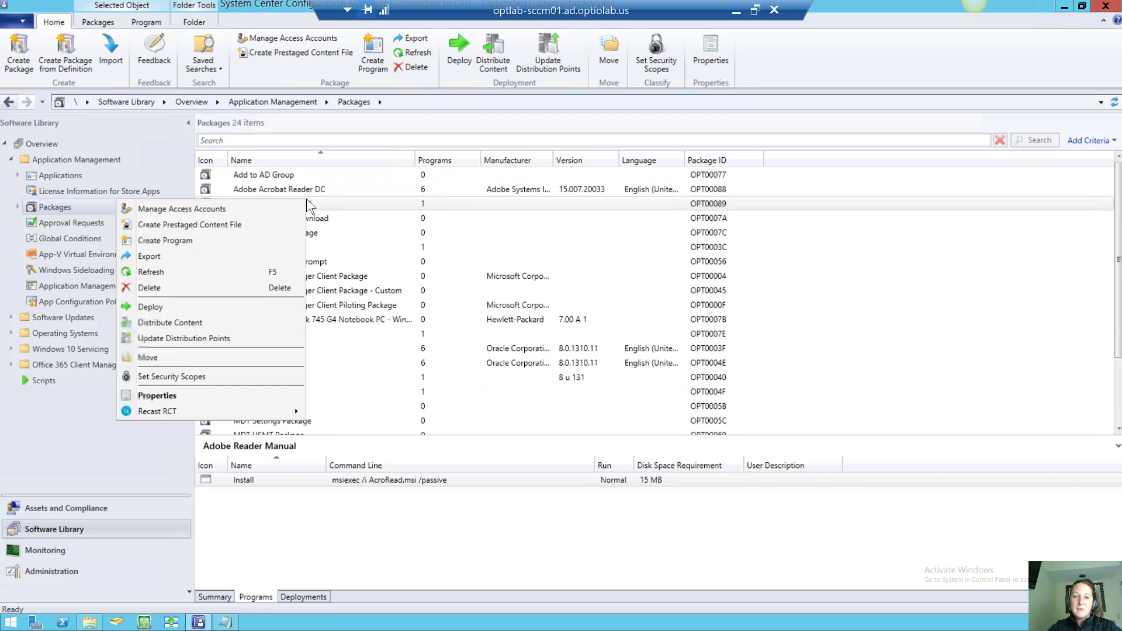
click(246, 395)
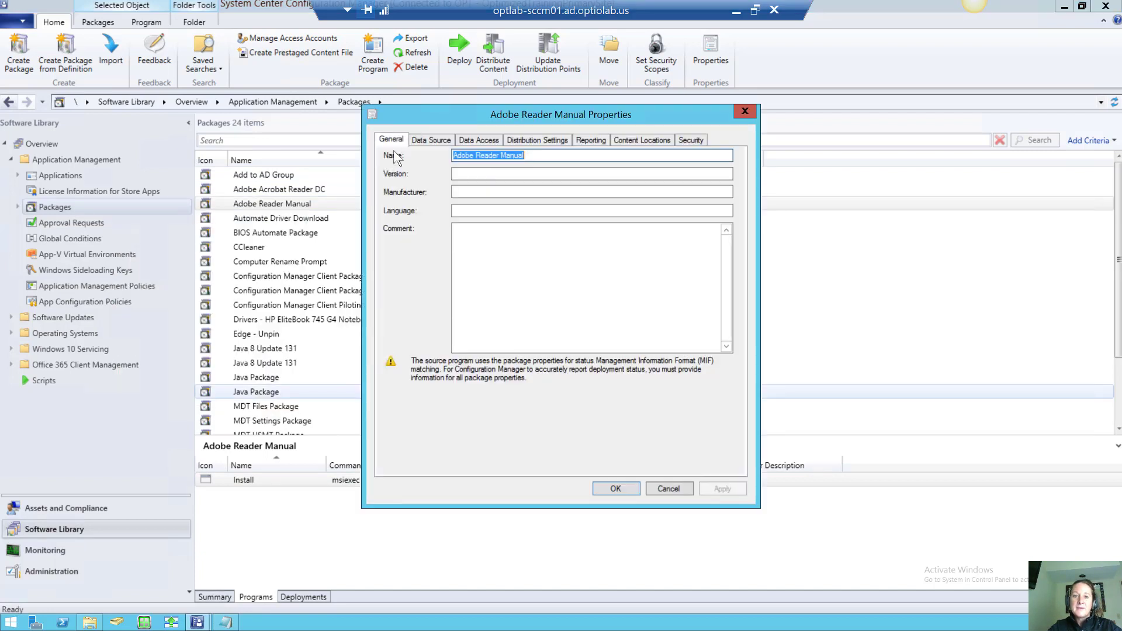
click(430, 139)
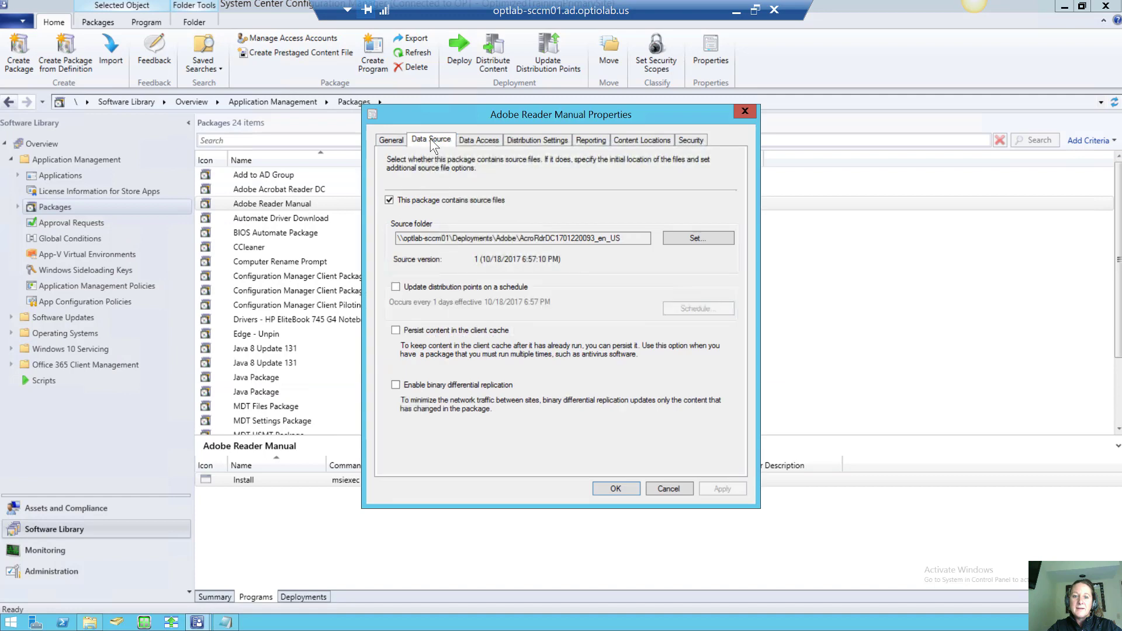
click(396, 384)
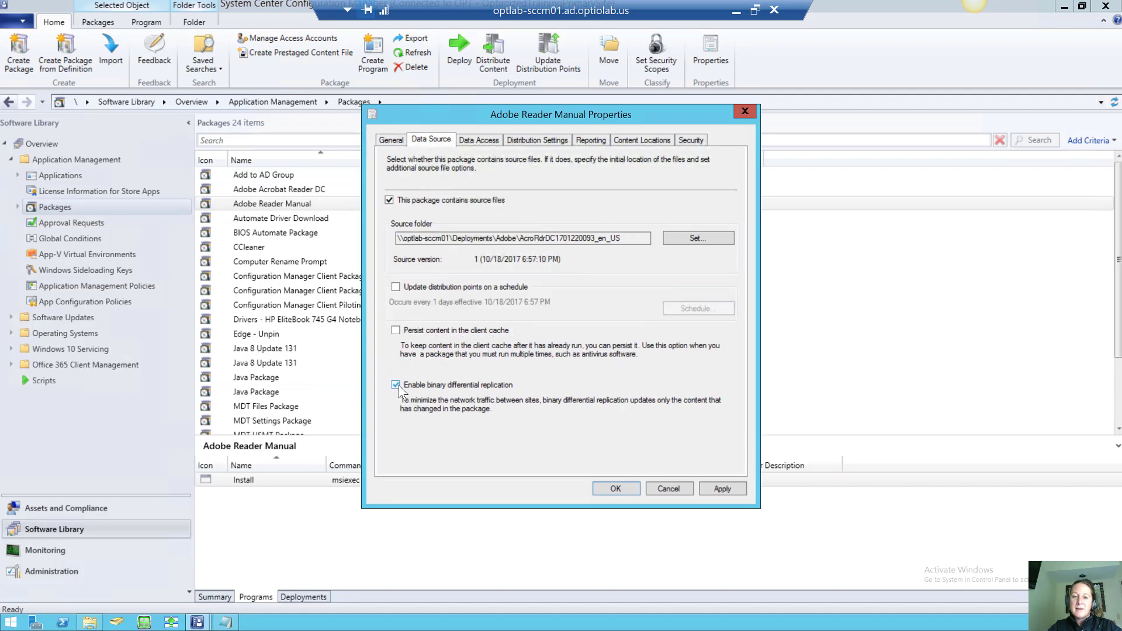
click(616, 488)
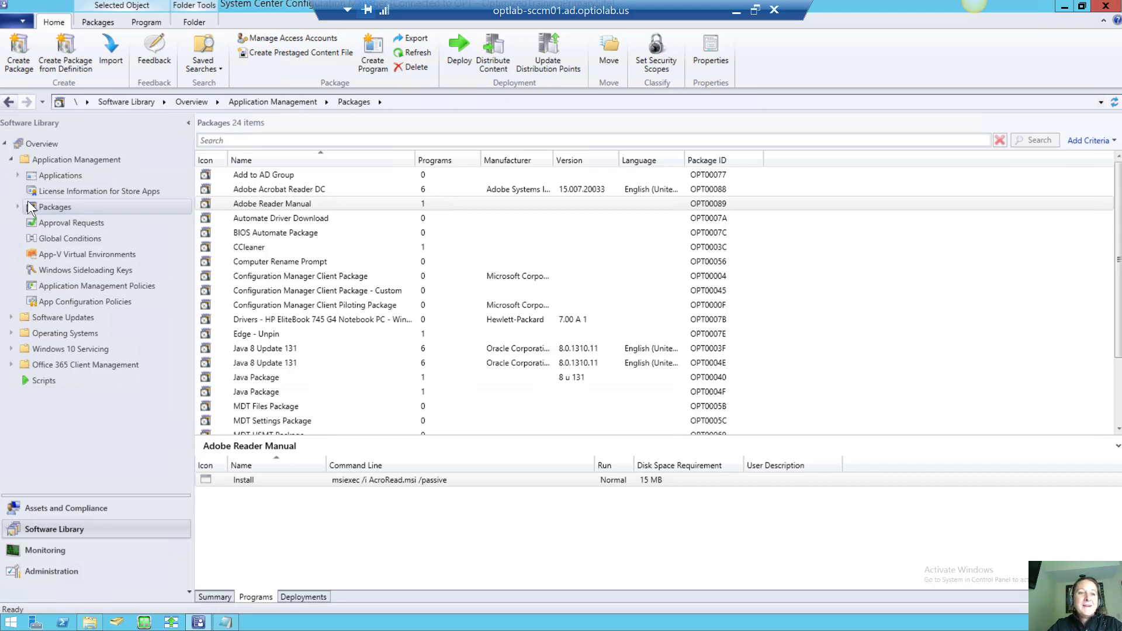
Start creating a new application from the Applications list
click(42, 174)
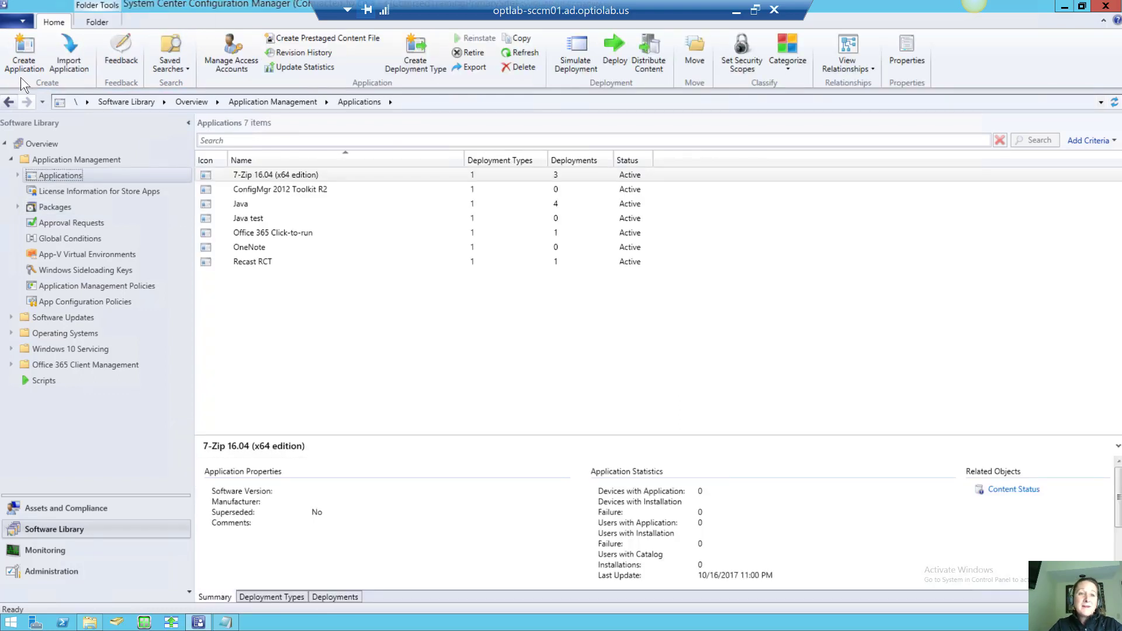
click(24, 59)
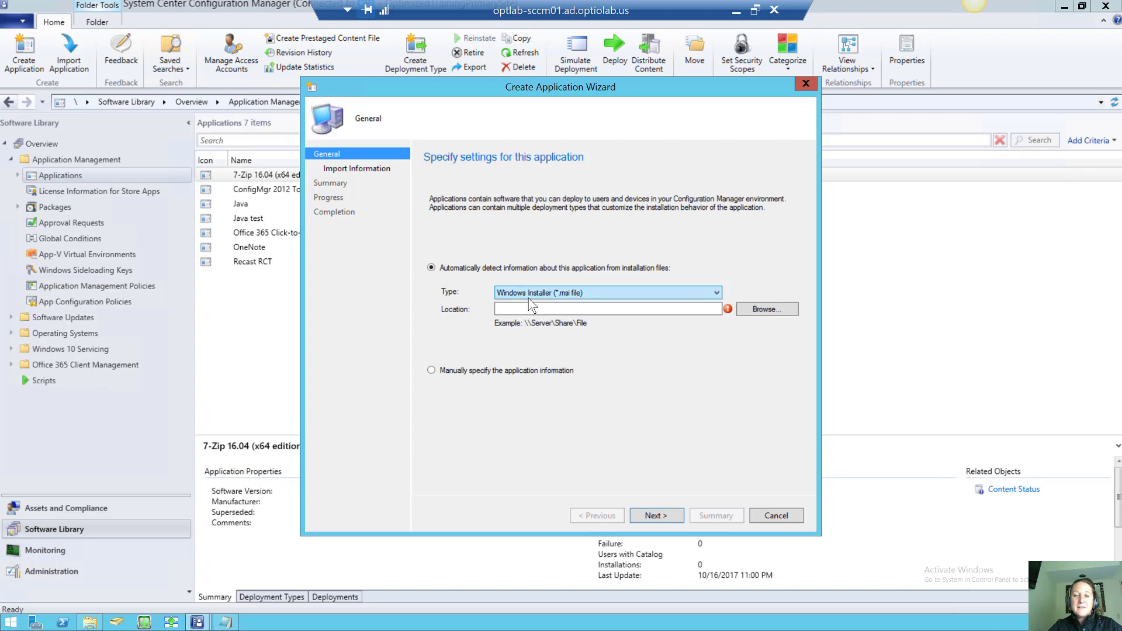
click(573, 311)
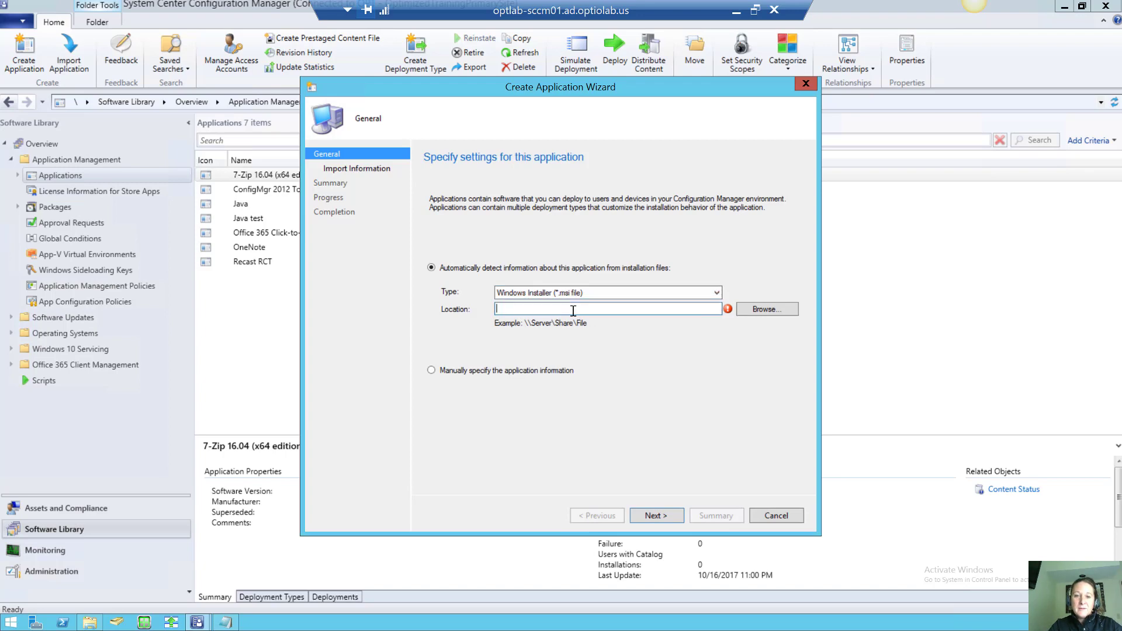
text(\\optlab-sccm01\Deployments\Adobe)
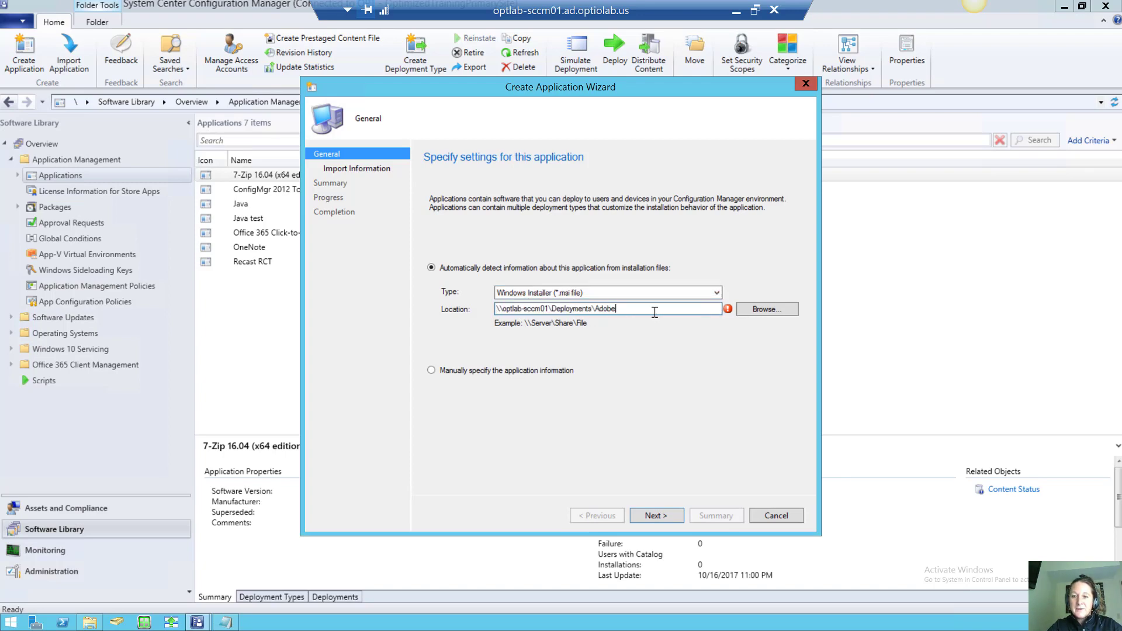
click(757, 311)
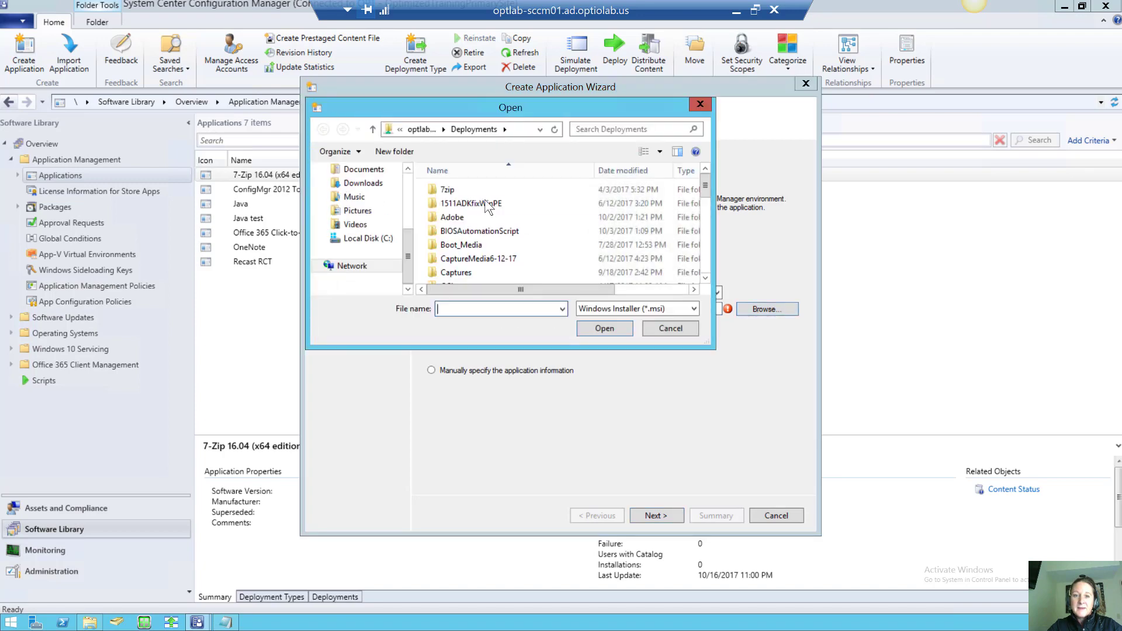
double_click(468, 216)
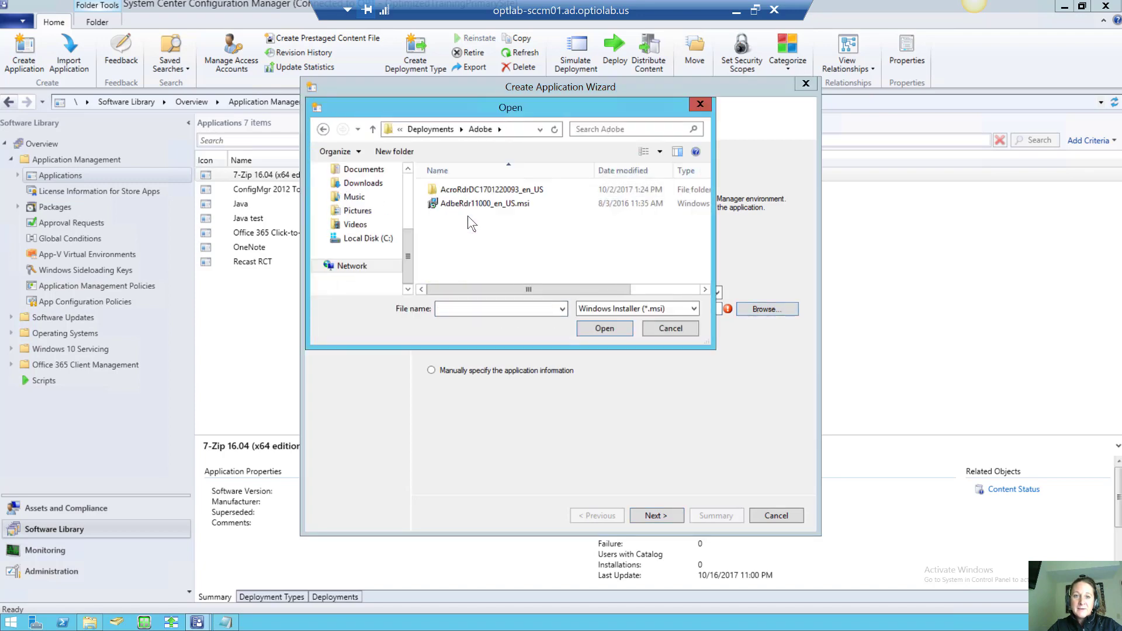
double_click(490, 191)
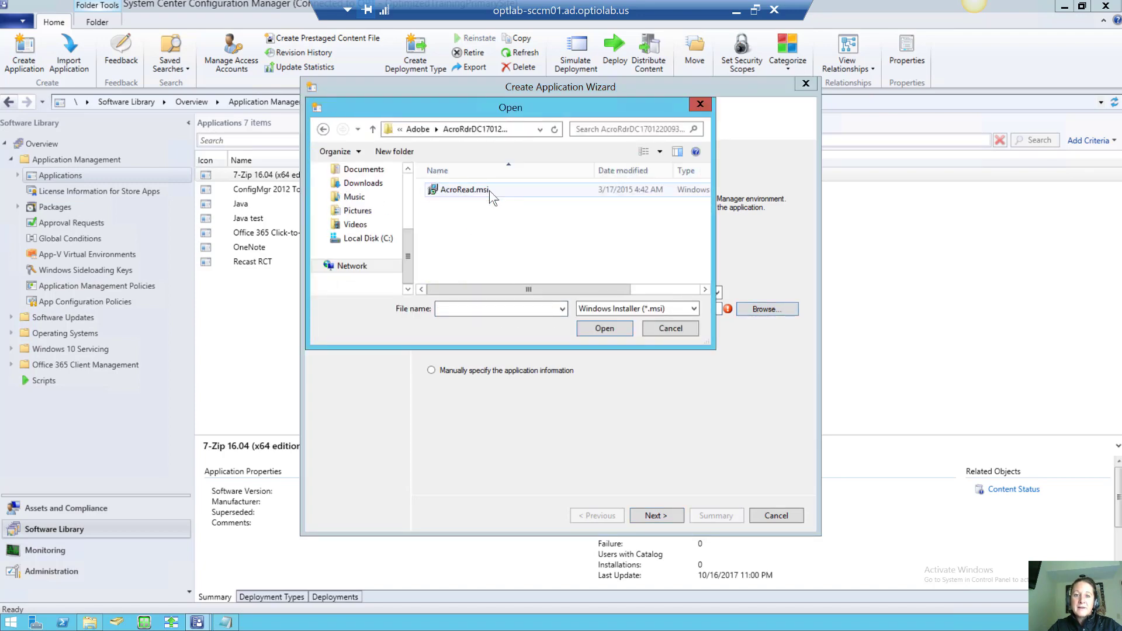
click(489, 191)
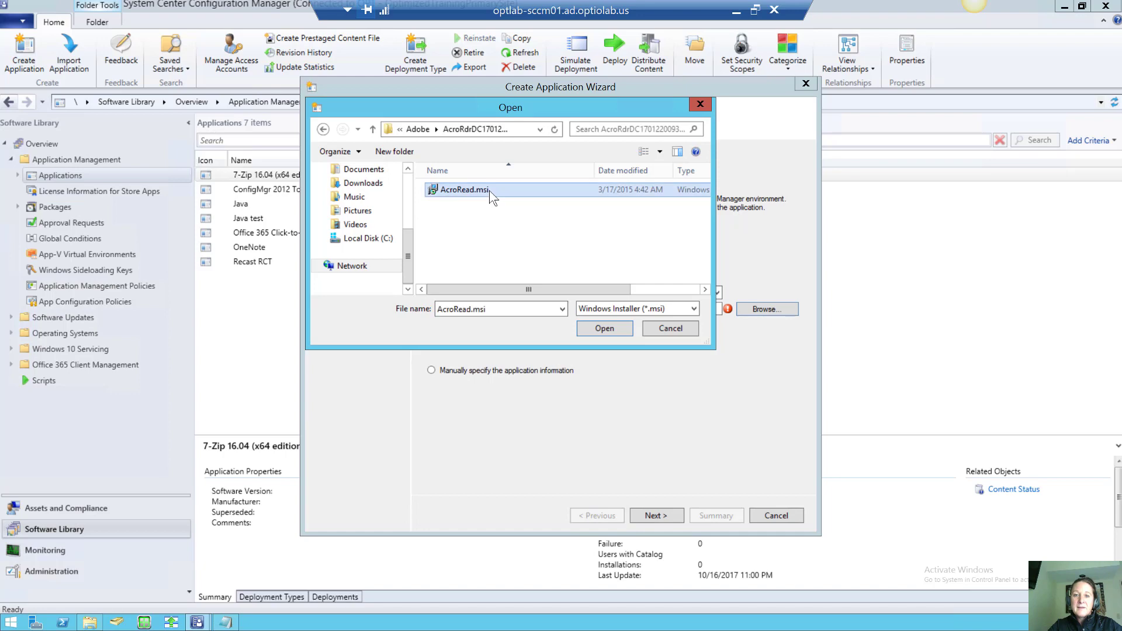
click(597, 329)
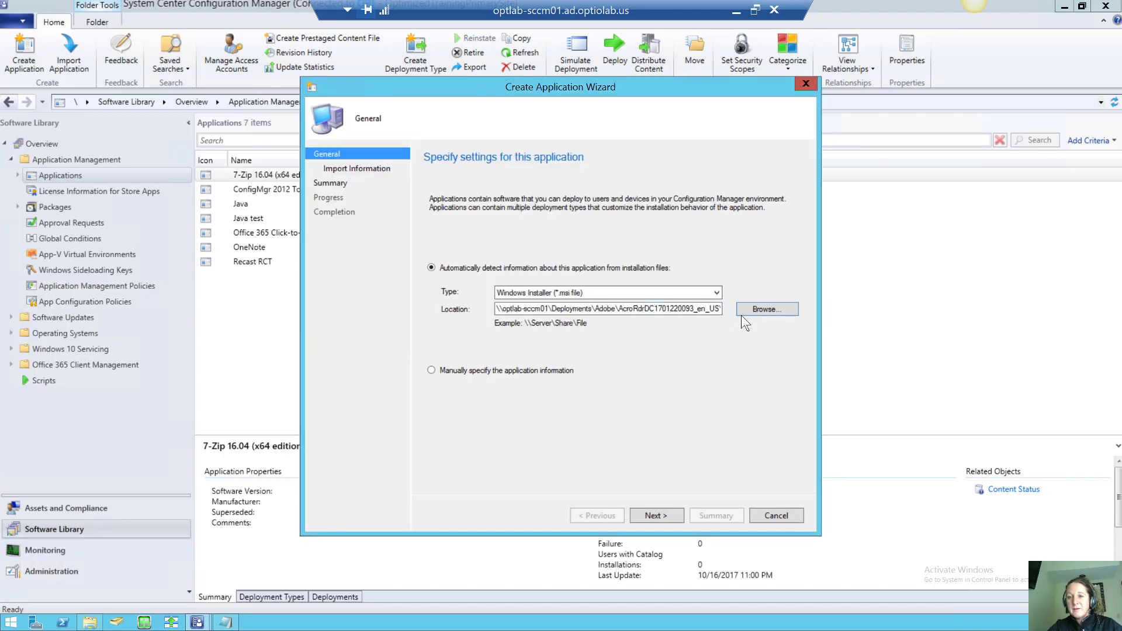
Go through Import Information, General Information and Summary to create Adobe Acrobat Reader DC, then close the wizard
click(651, 515)
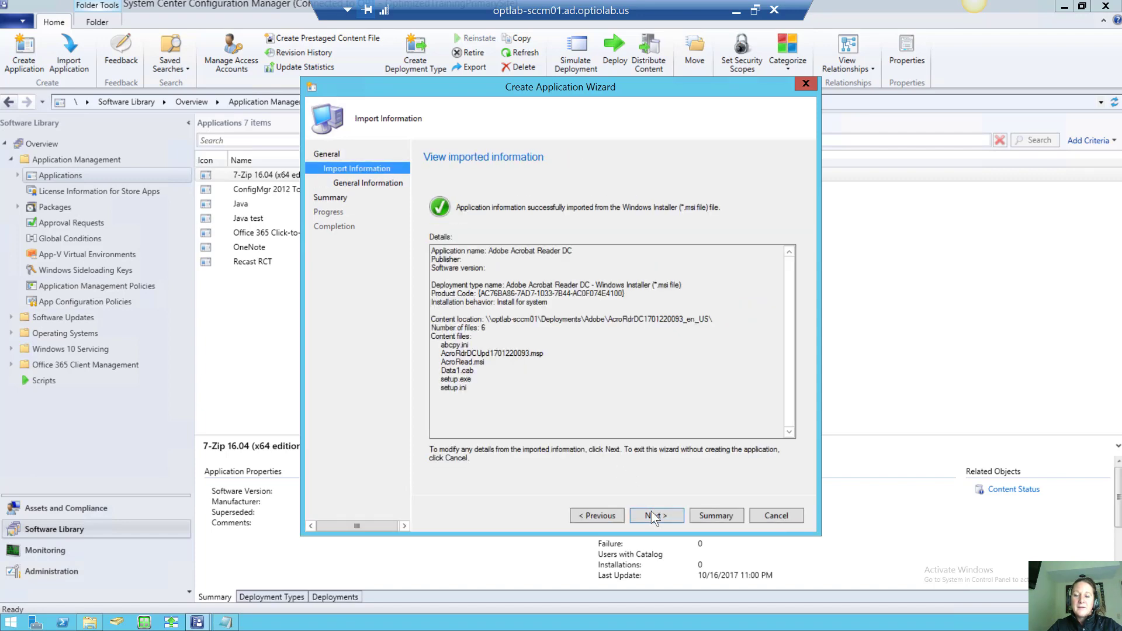
click(651, 515)
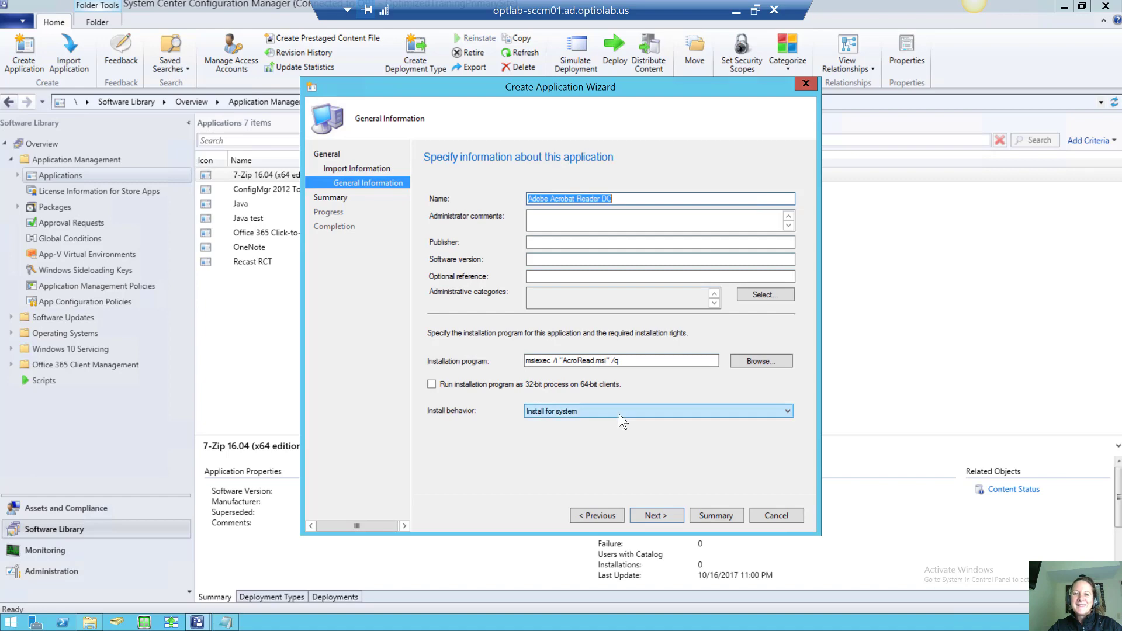
click(653, 516)
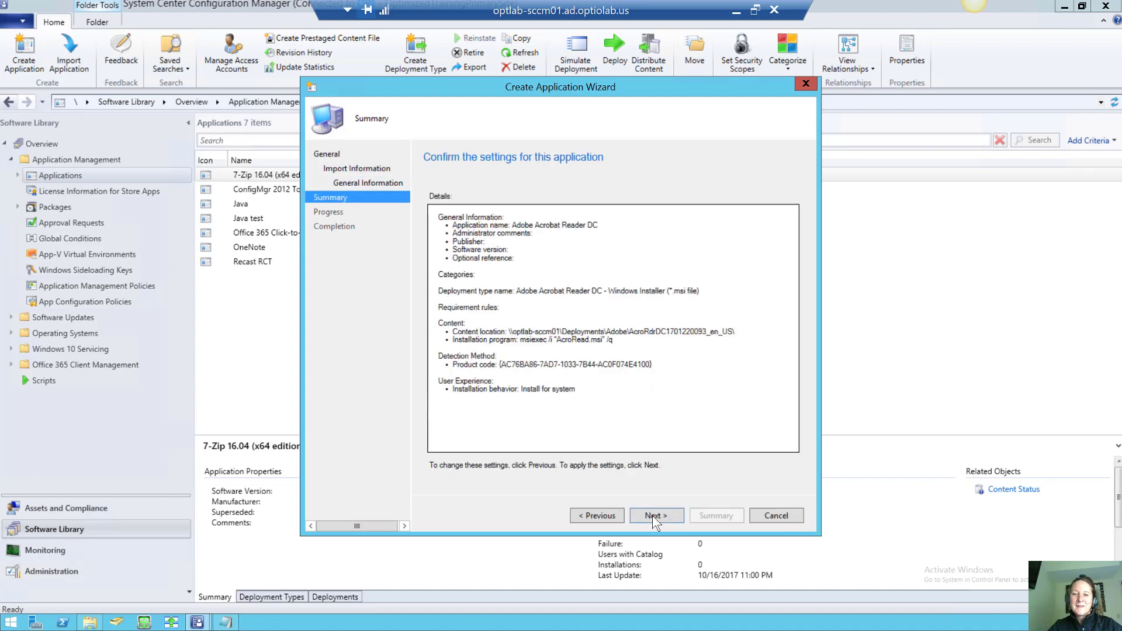
click(652, 515)
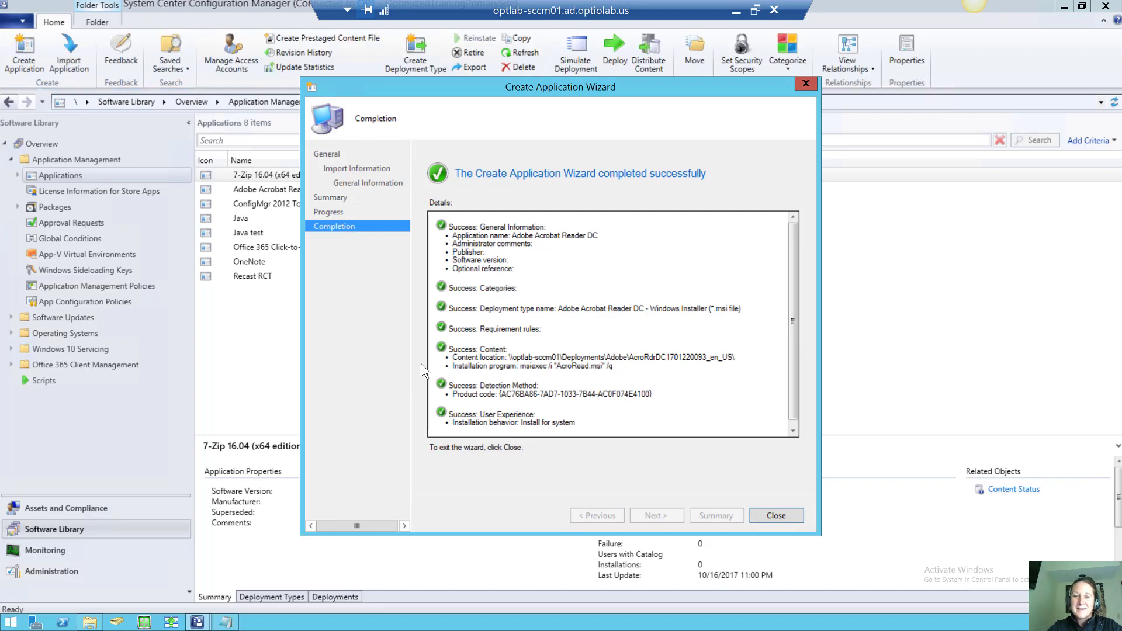
click(775, 516)
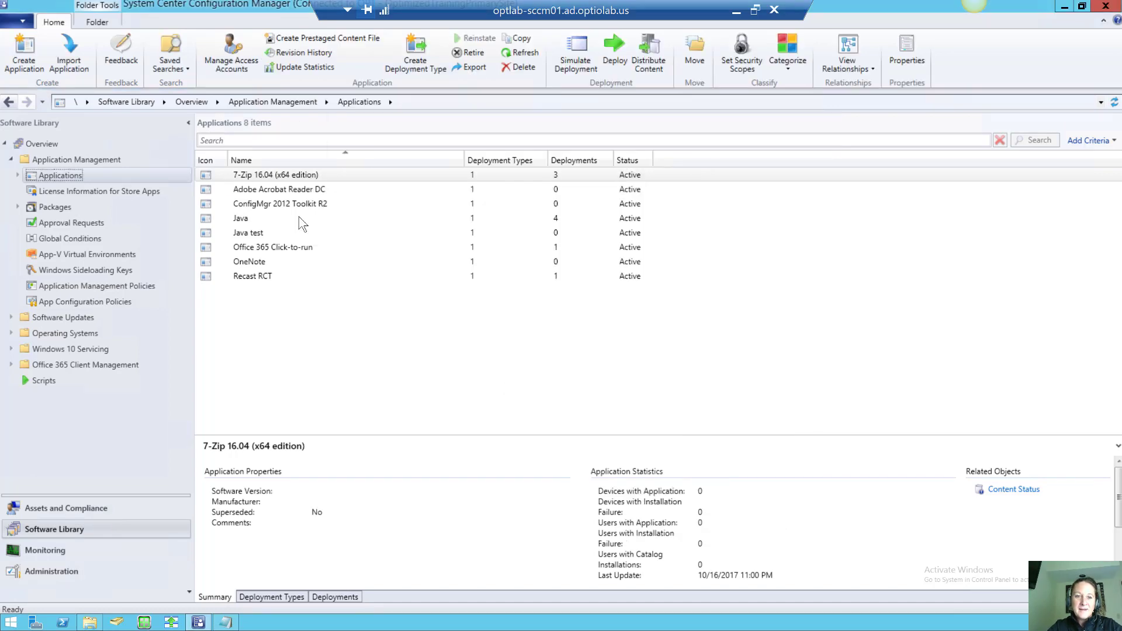
Open Adobe Acrobat Reader DC's properties and enable Date published
click(279, 188)
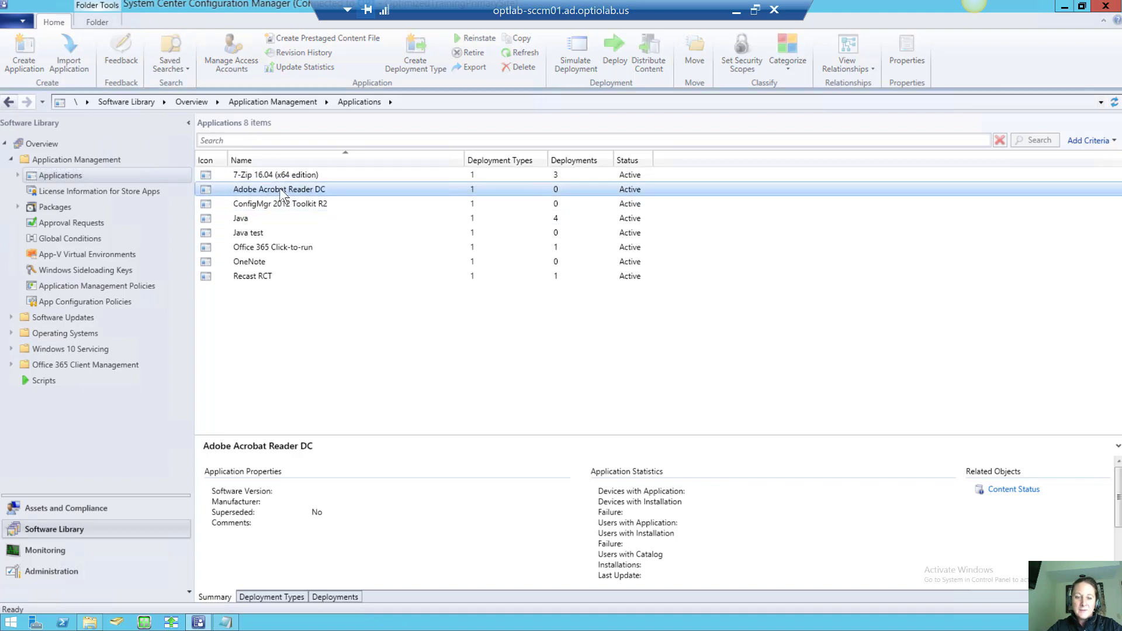
right_click(280, 187)
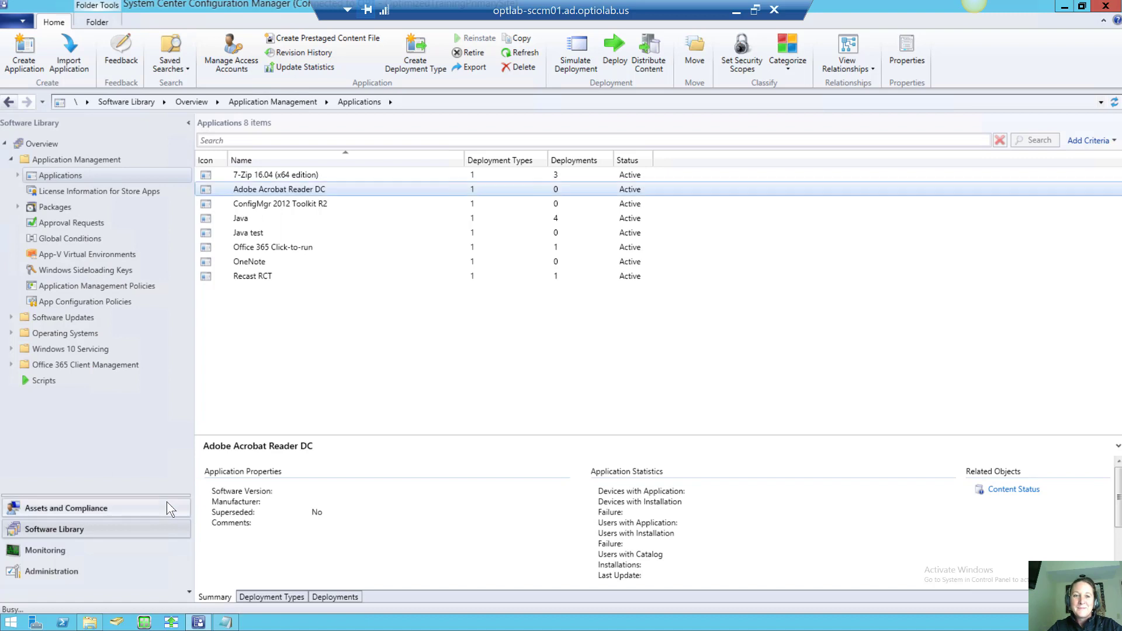
key(alt+Return)
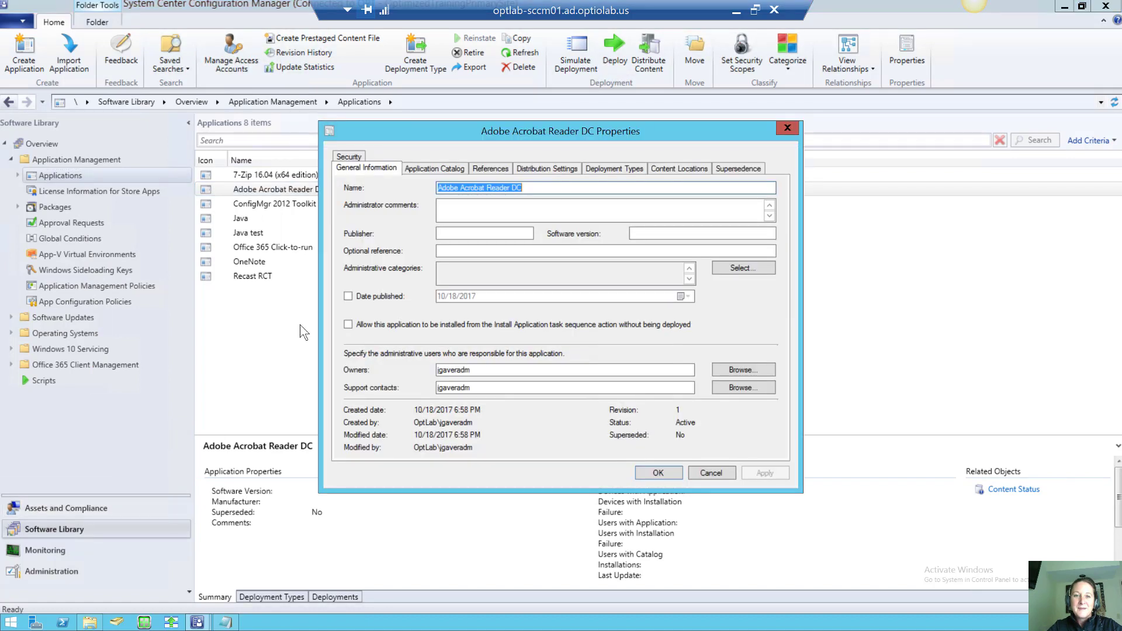
click(349, 297)
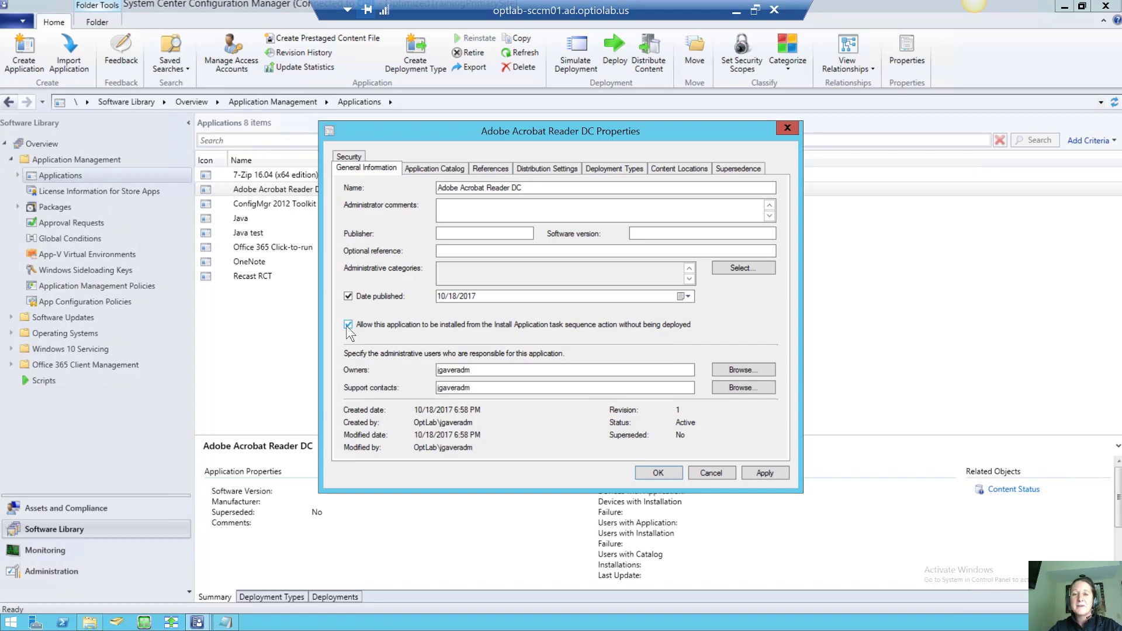
Use the red Acrobat icon from AdbeRdr11010_en_US.exe as the catalog icon and mark the app as featured
click(455, 170)
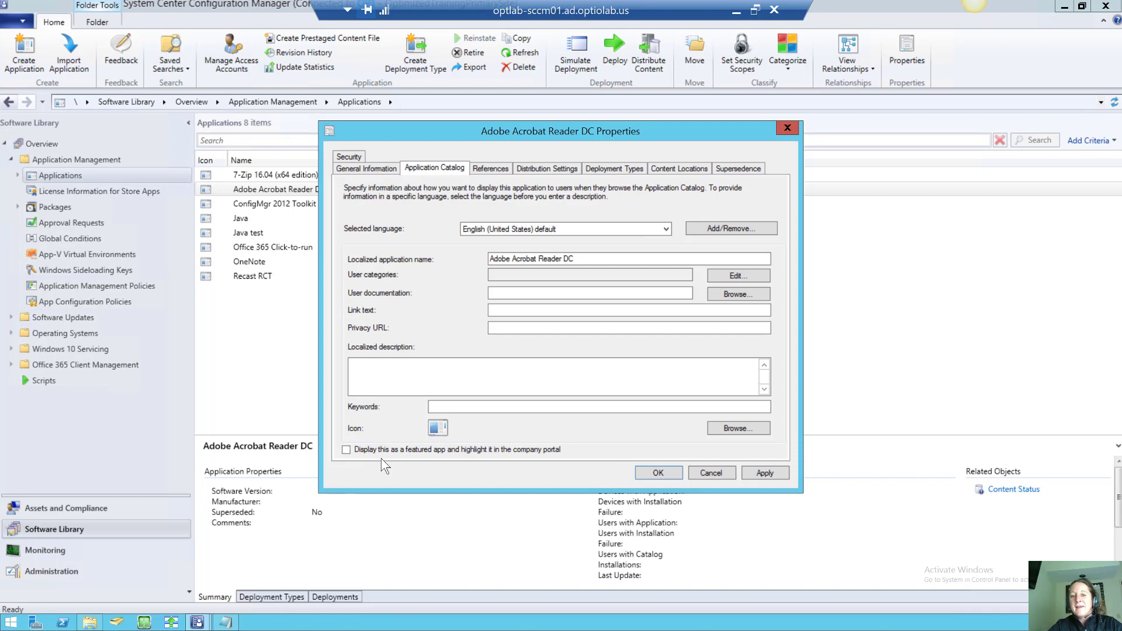
click(722, 429)
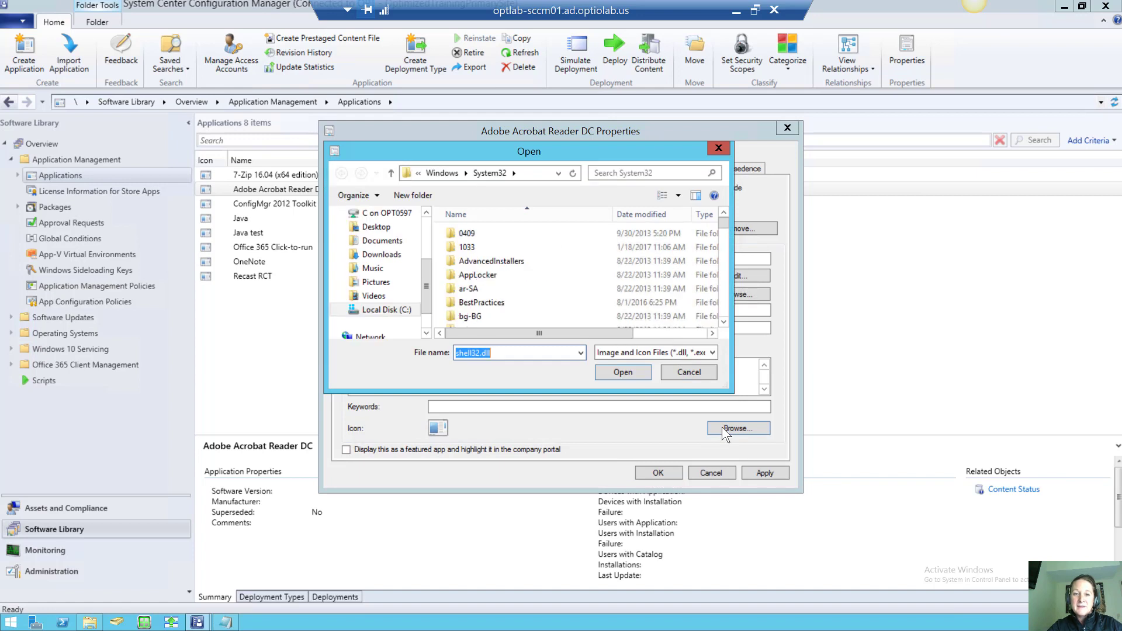
click(531, 174)
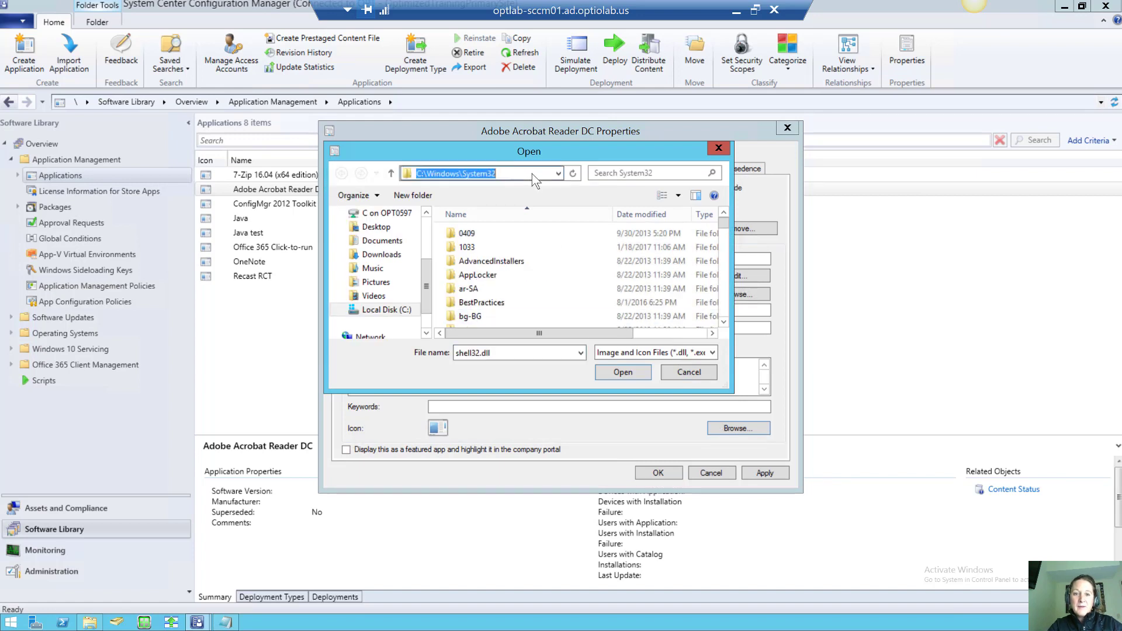
text(\\optlab-sccm01\Deployments\Adobe)
key(Return)
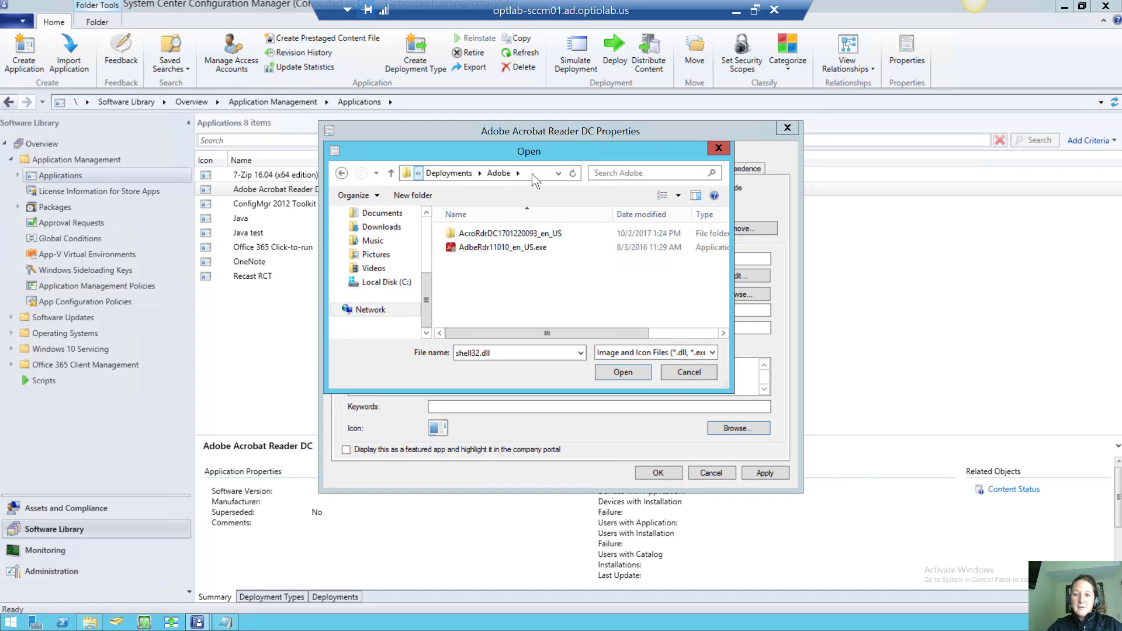
click(530, 248)
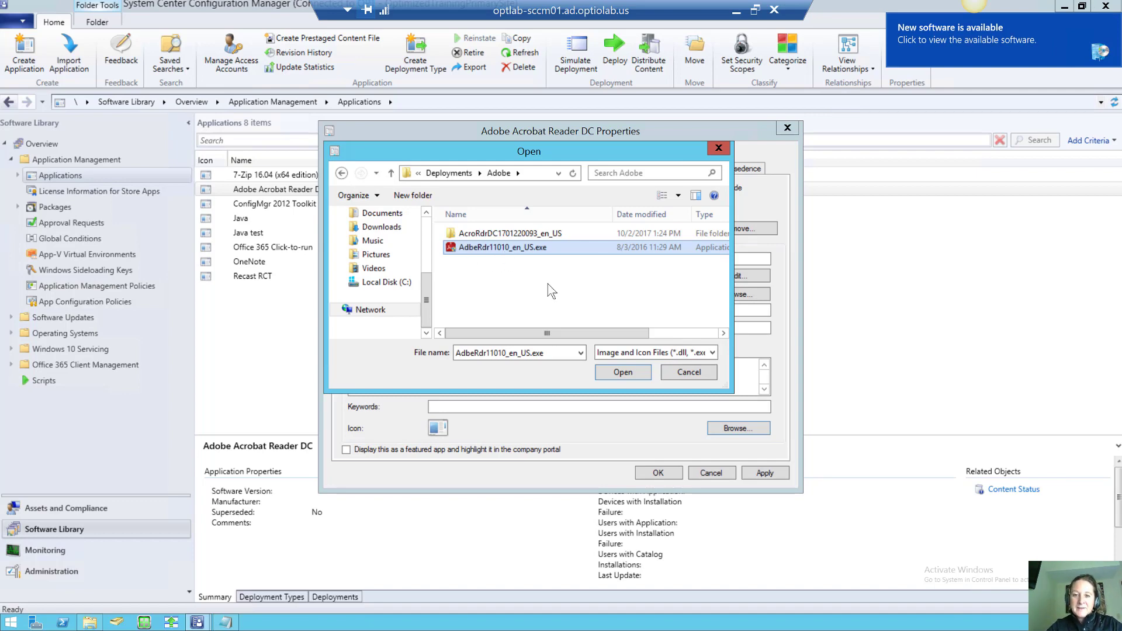
click(640, 353)
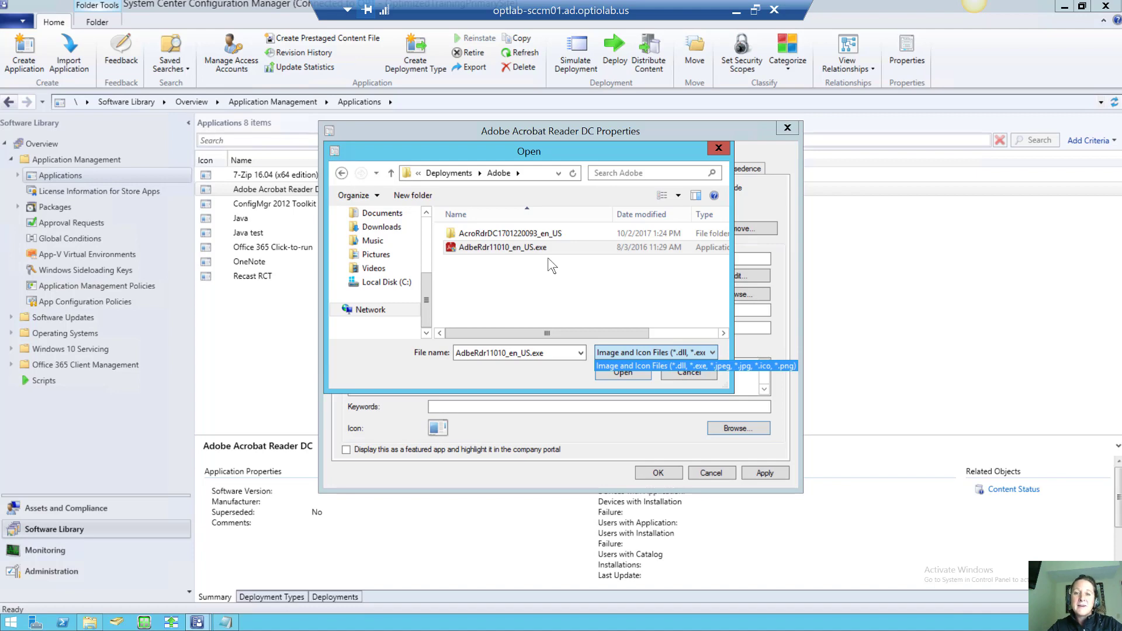
click(621, 377)
click(621, 374)
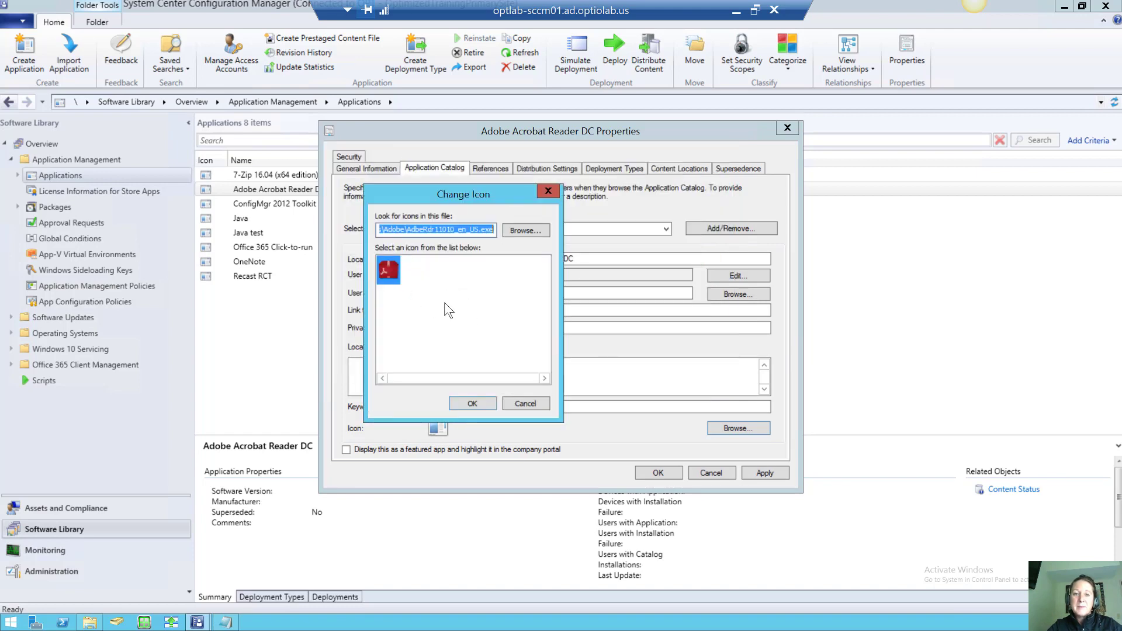
click(466, 399)
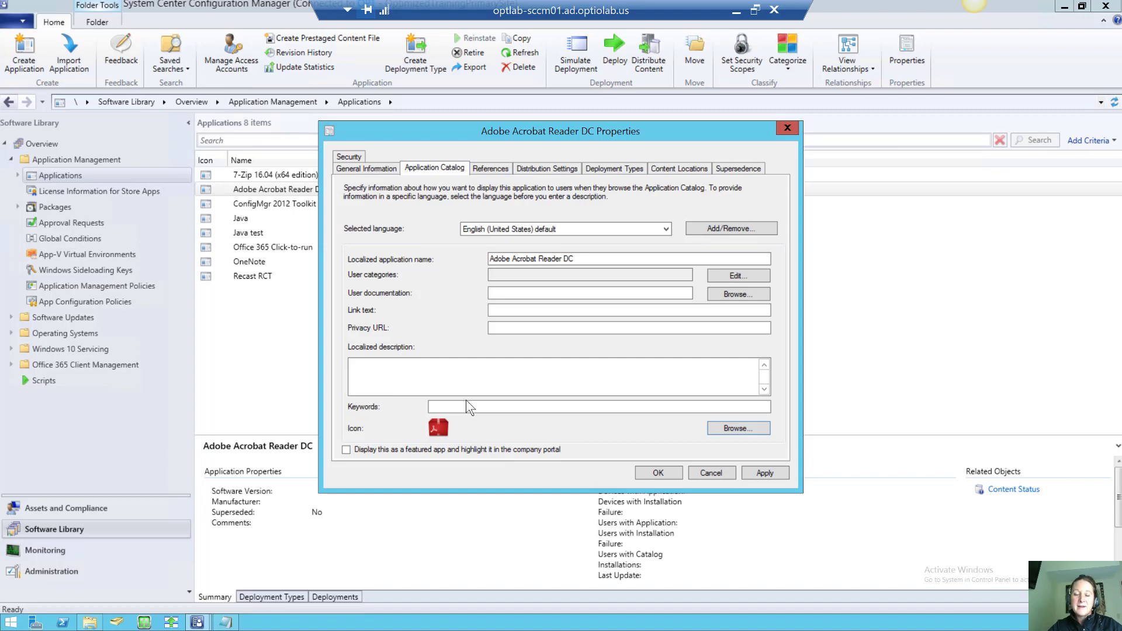
click(346, 450)
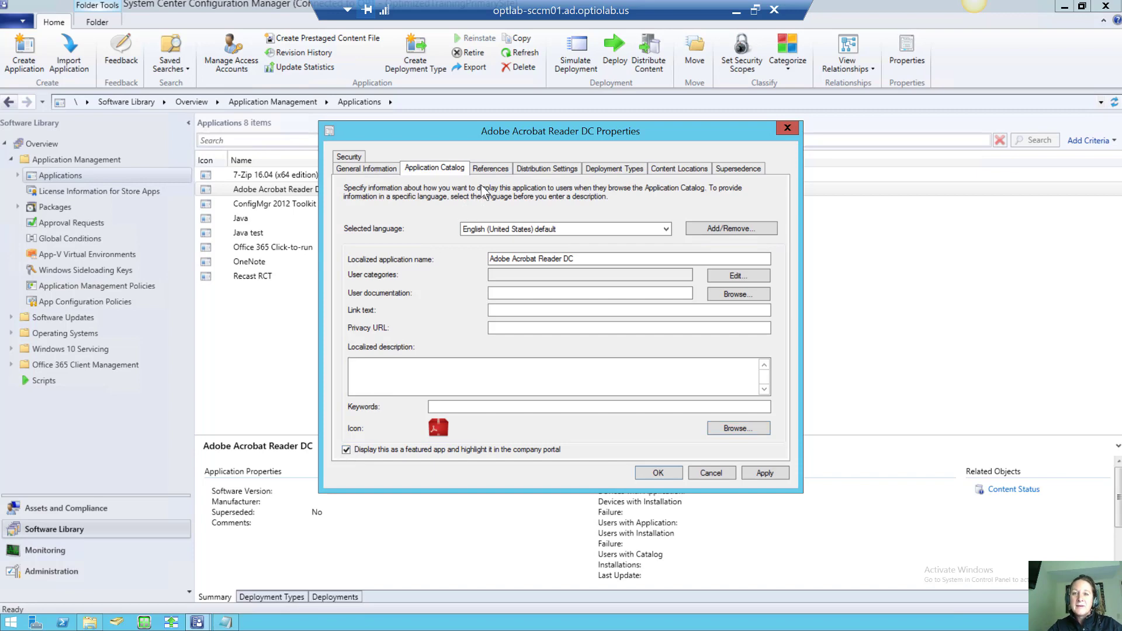
Edit the Windows Installer deployment type and review its Content and Programs settings
click(605, 167)
click(411, 261)
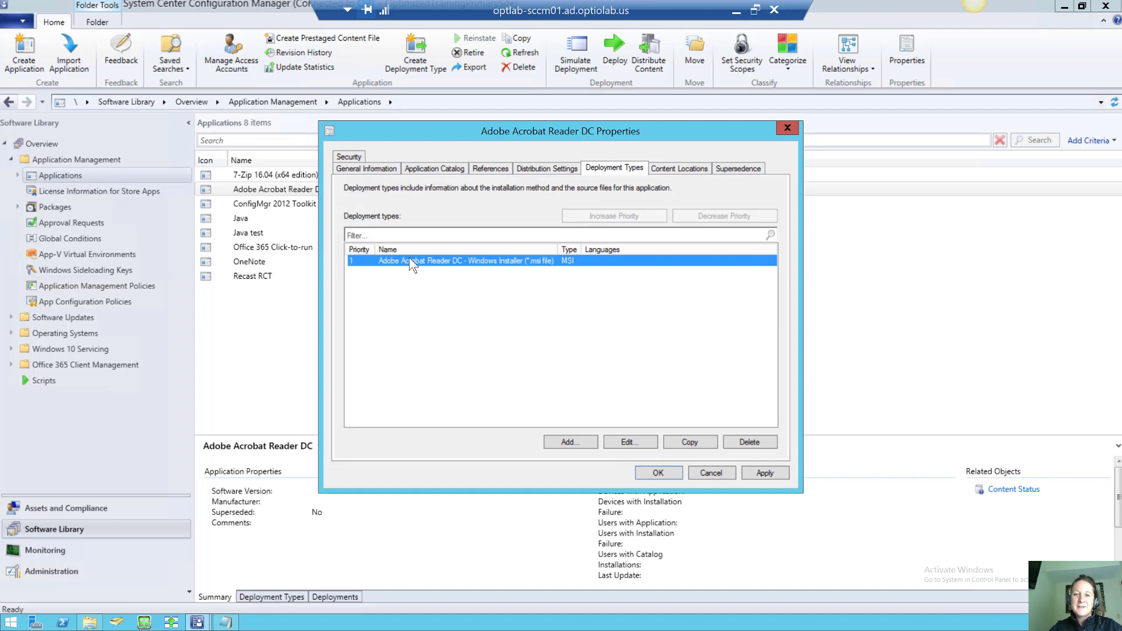
click(626, 442)
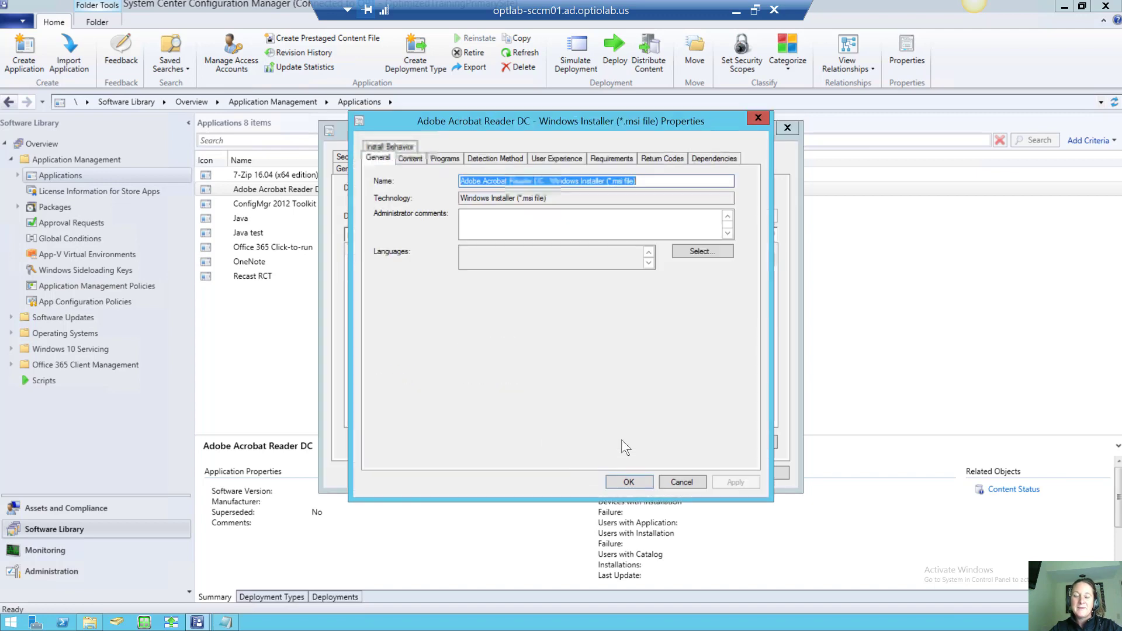
click(413, 158)
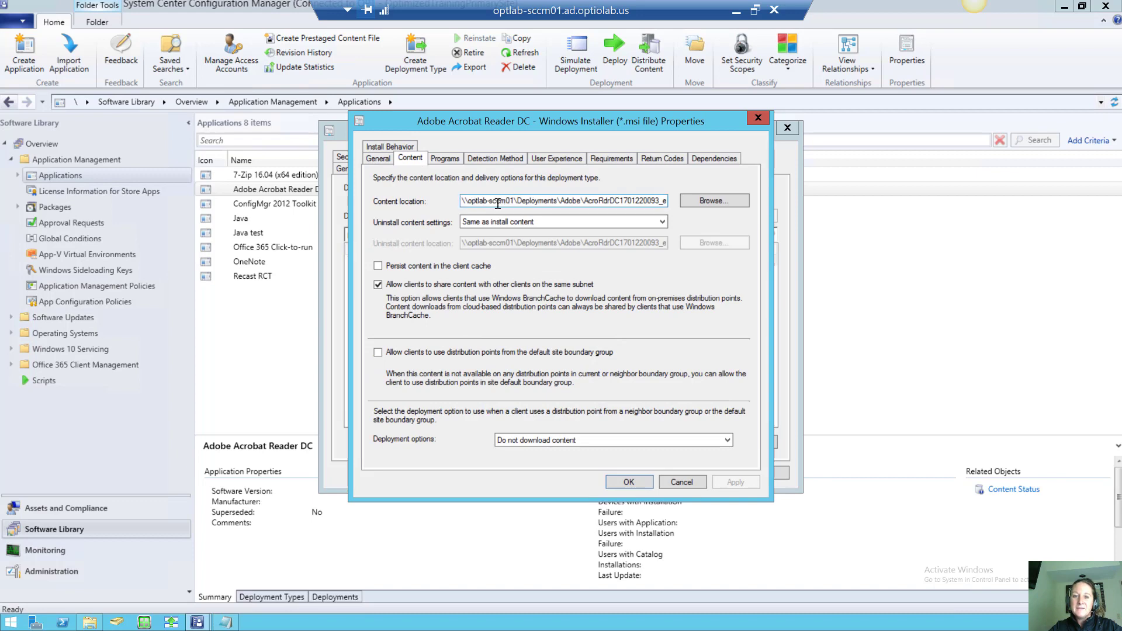
click(451, 157)
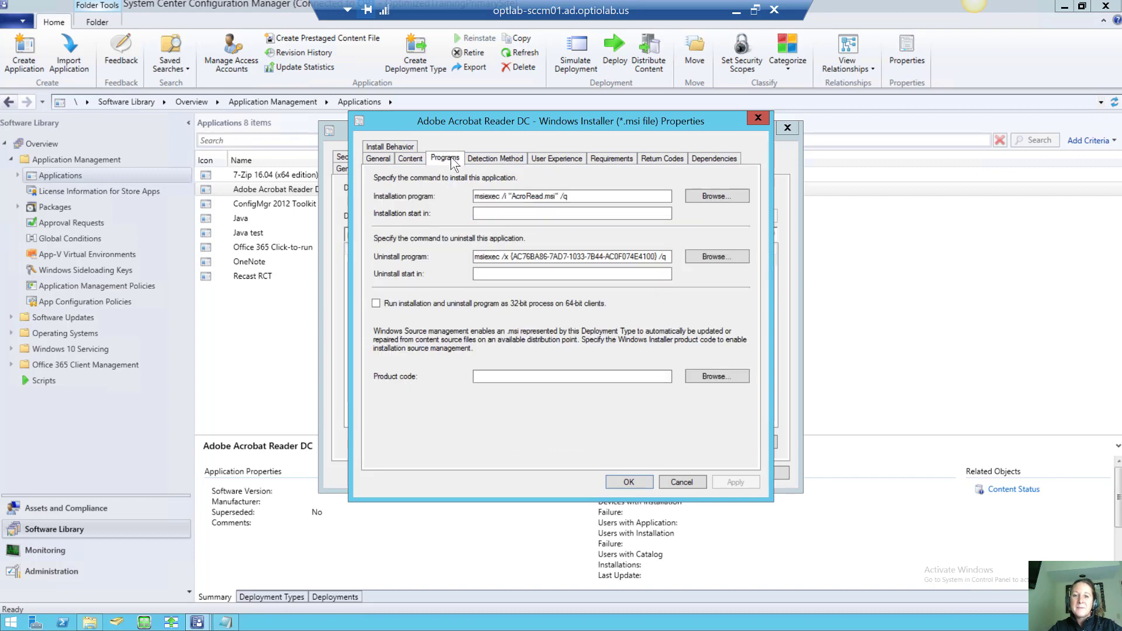
Leave the install command unchanged after trying /norestart, and view the detection rules
click(582, 196)
text(/)
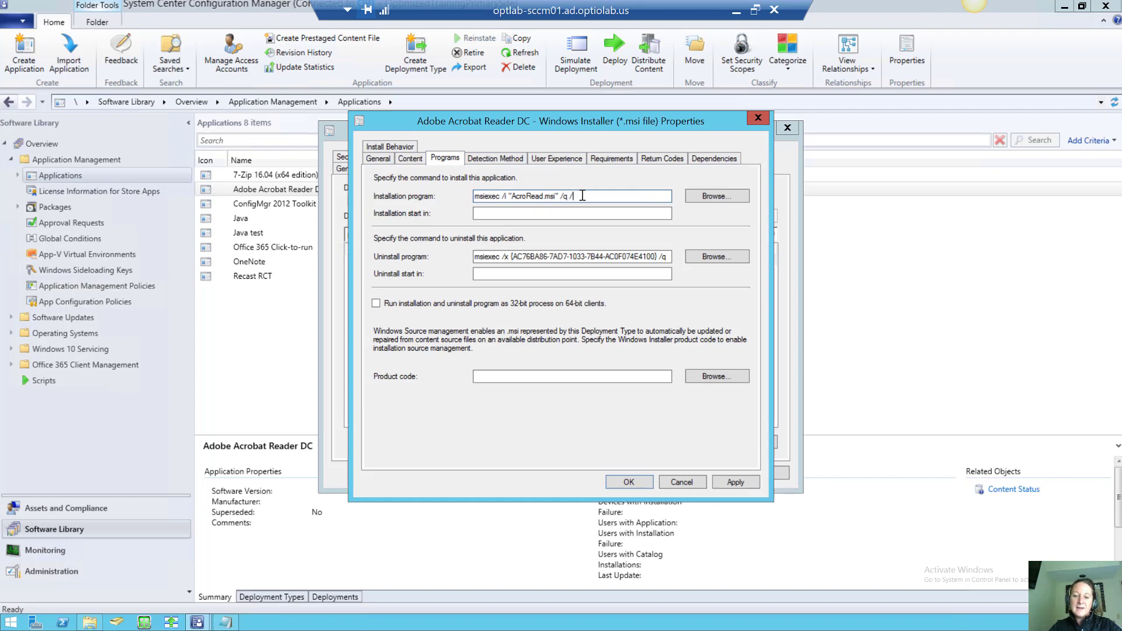
text(norestart)
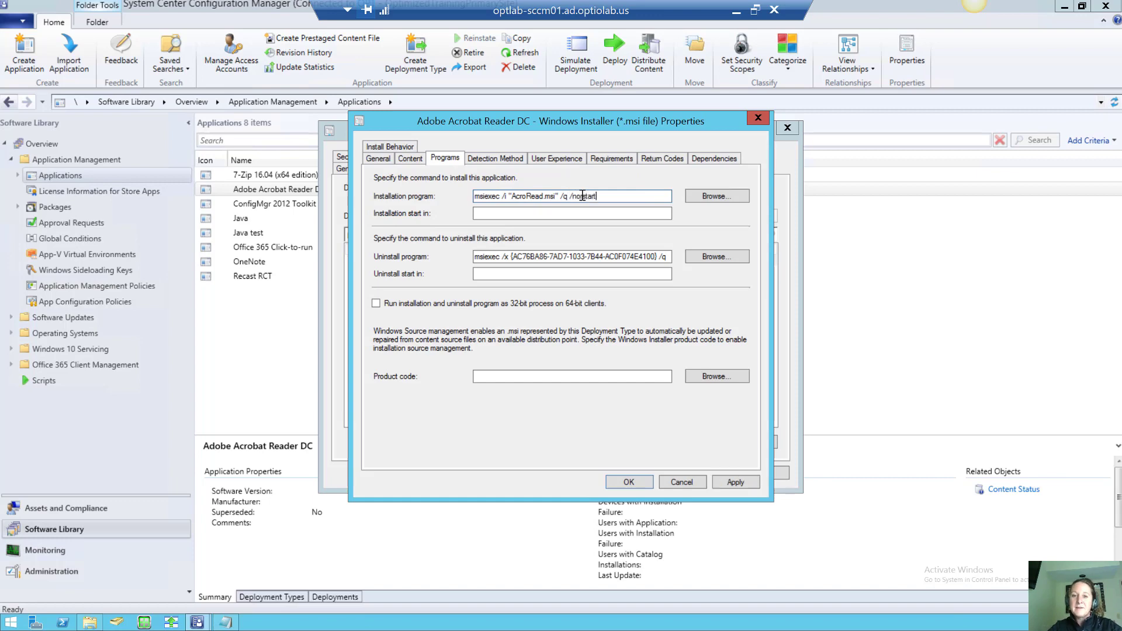
key(BackSpace)
key(BackSpace)
key(BackSpace)
key(BackSpace)
key(BackSpace)
key(BackSpace)
key(BackSpace)
key(BackSpace)
key(BackSpace)
key(BackSpace)
key(BackSpace)
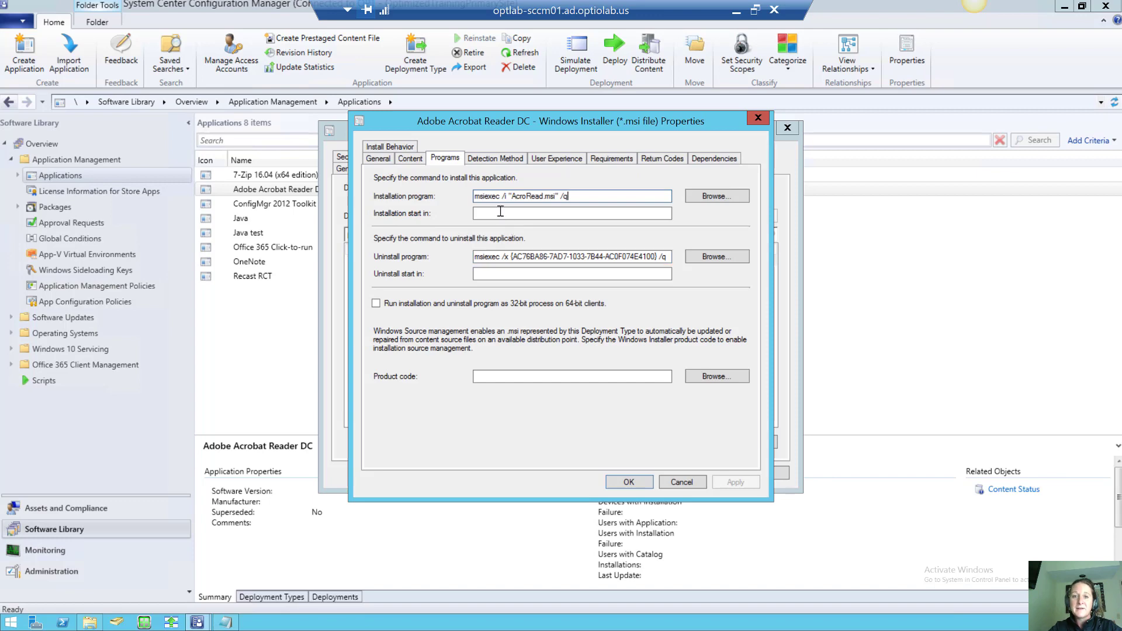
click(500, 159)
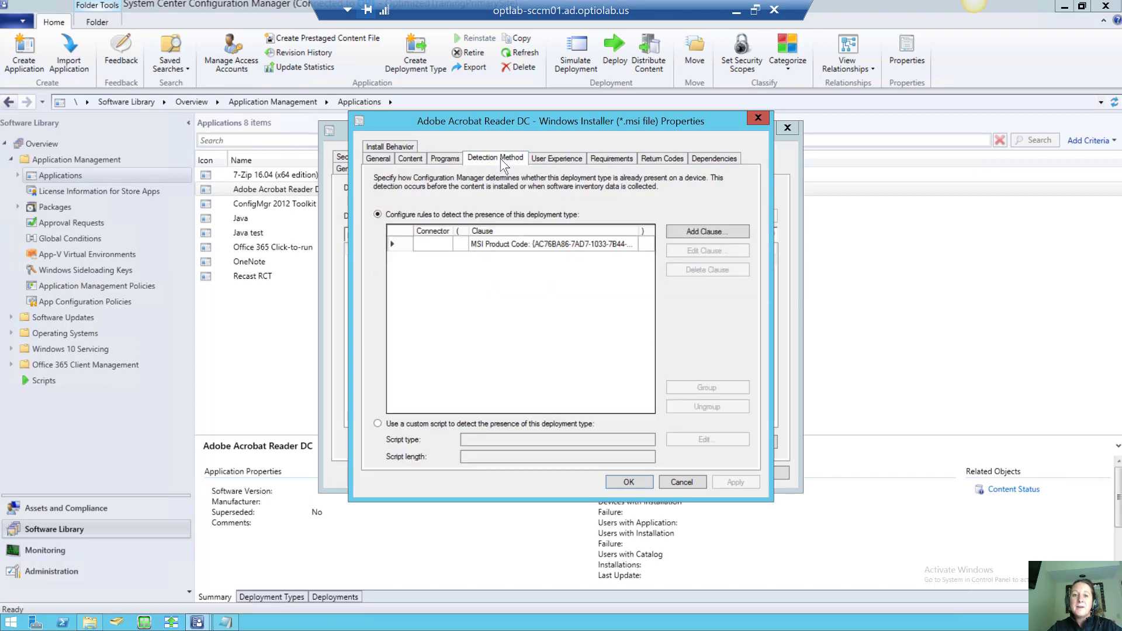
Change the MSI Product Code clause to a File System setting and browse drive C:
click(521, 243)
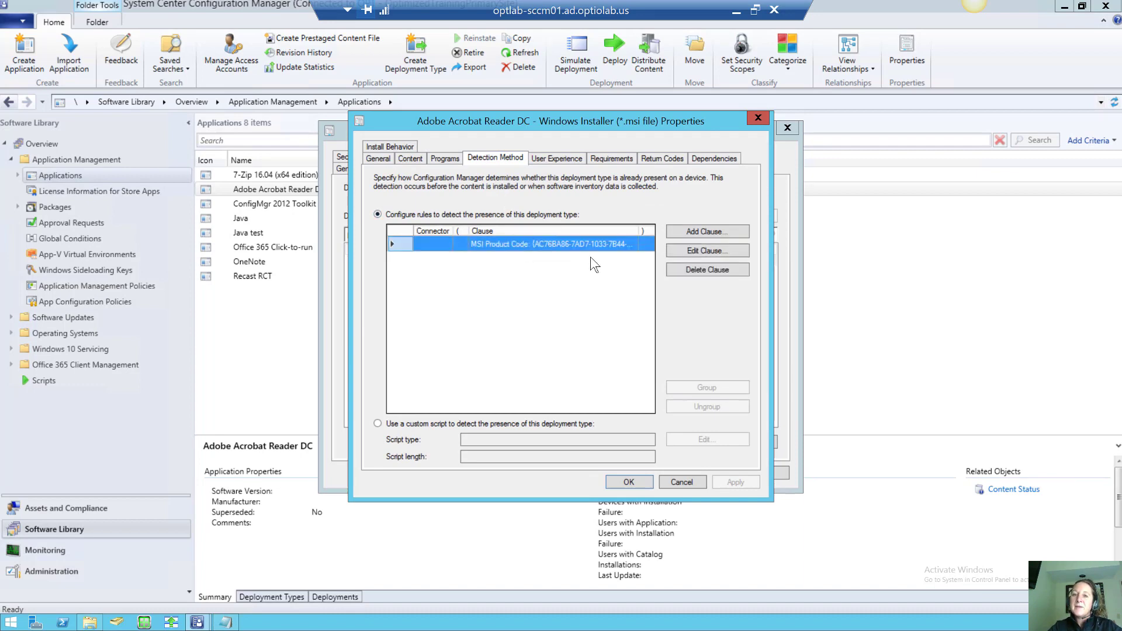
click(699, 252)
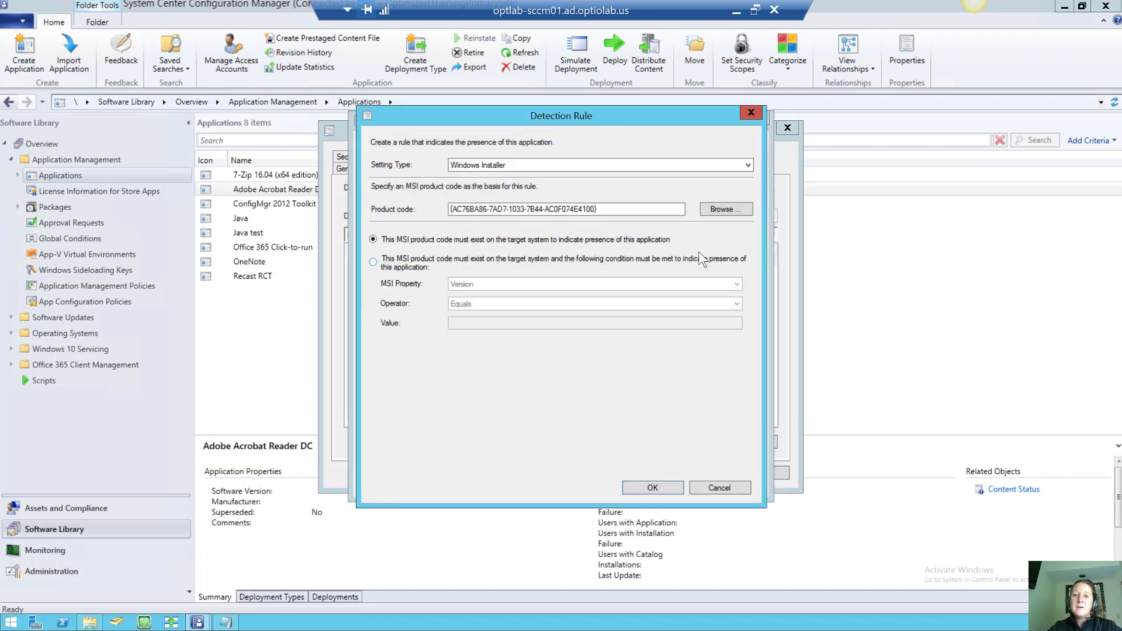
click(747, 167)
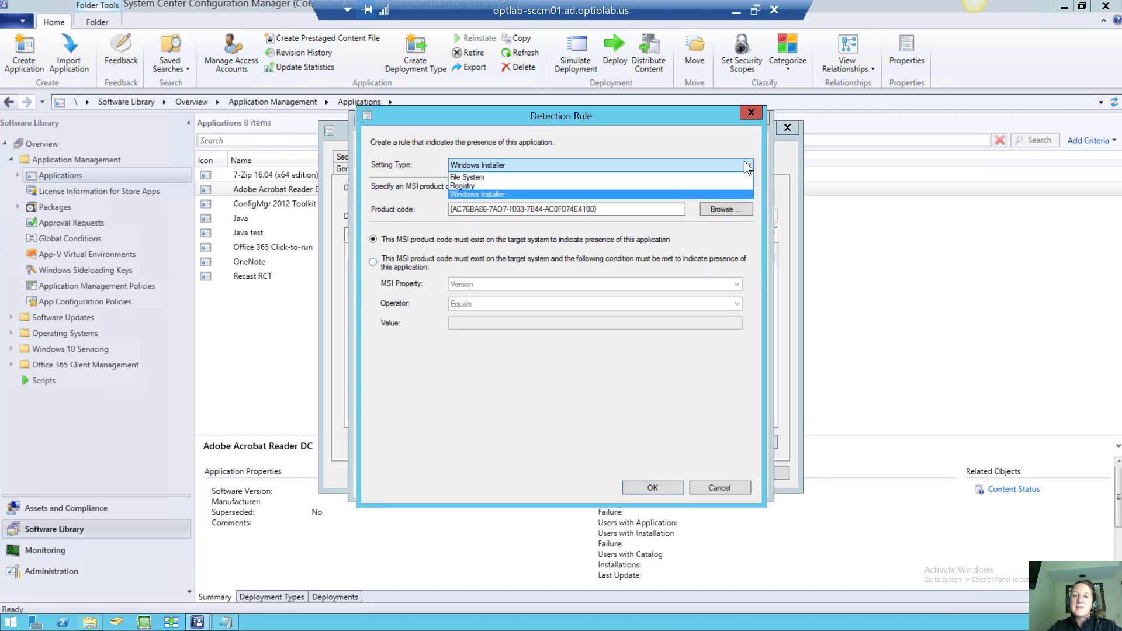
click(725, 175)
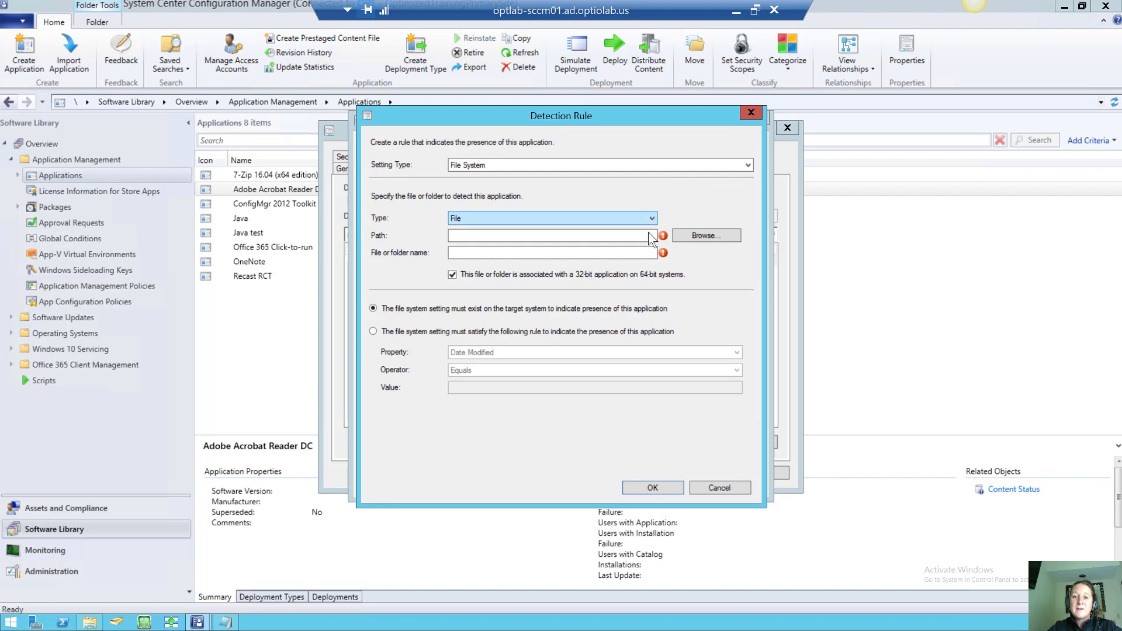
click(692, 236)
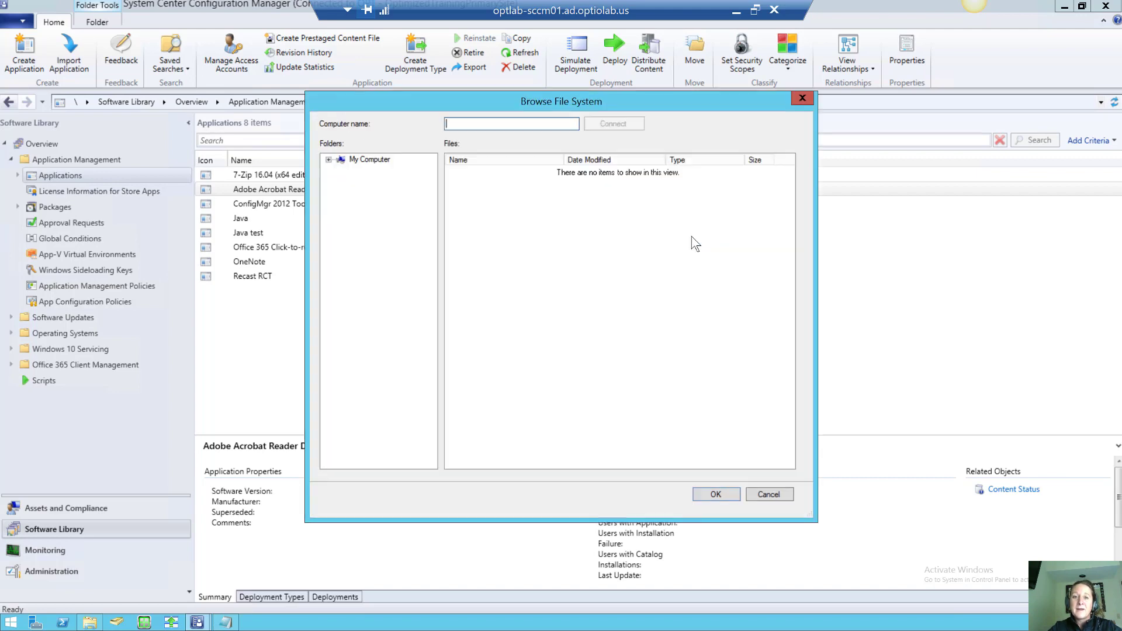
click(328, 160)
Navigate to C:\Program Files\Microsoft Monitoring Agent\Agent and select MonitoringHost.exe
click(339, 169)
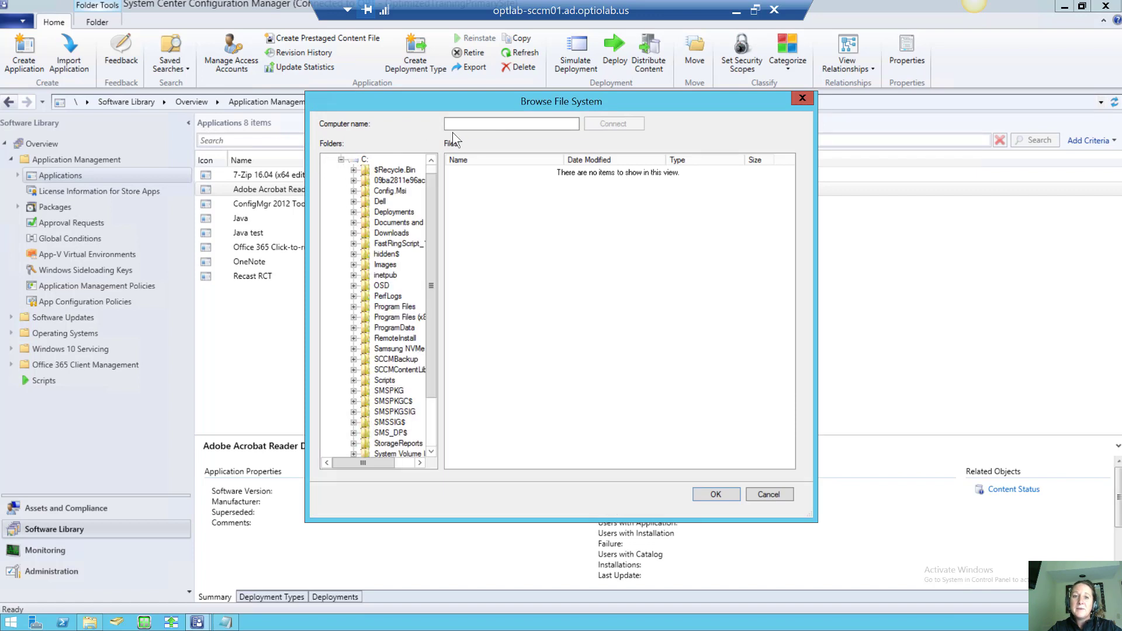
click(485, 124)
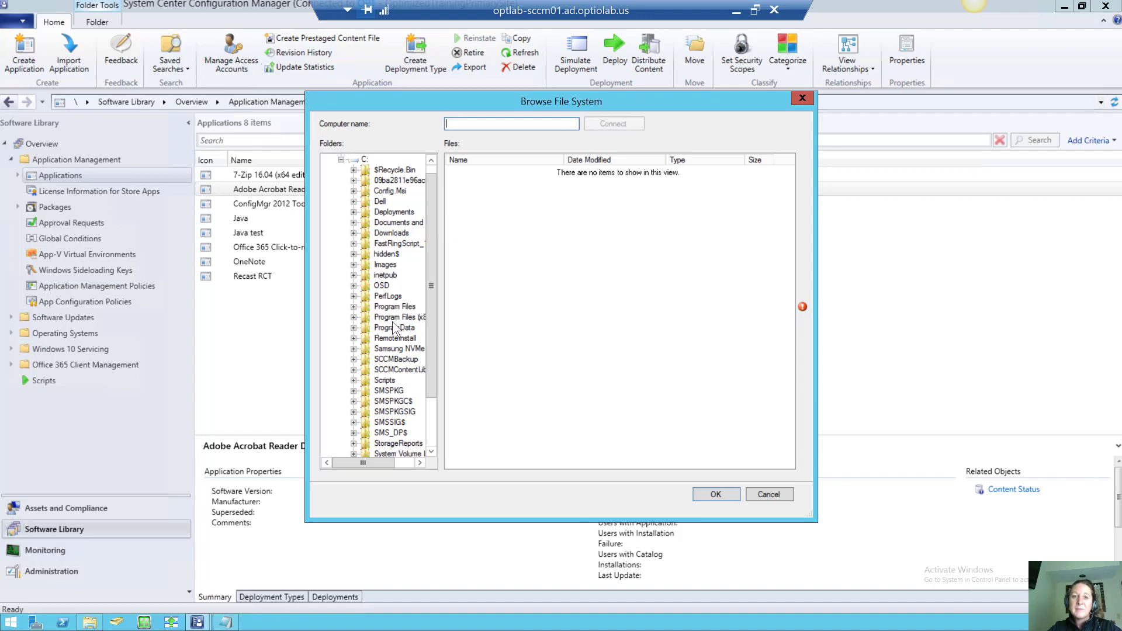
click(354, 306)
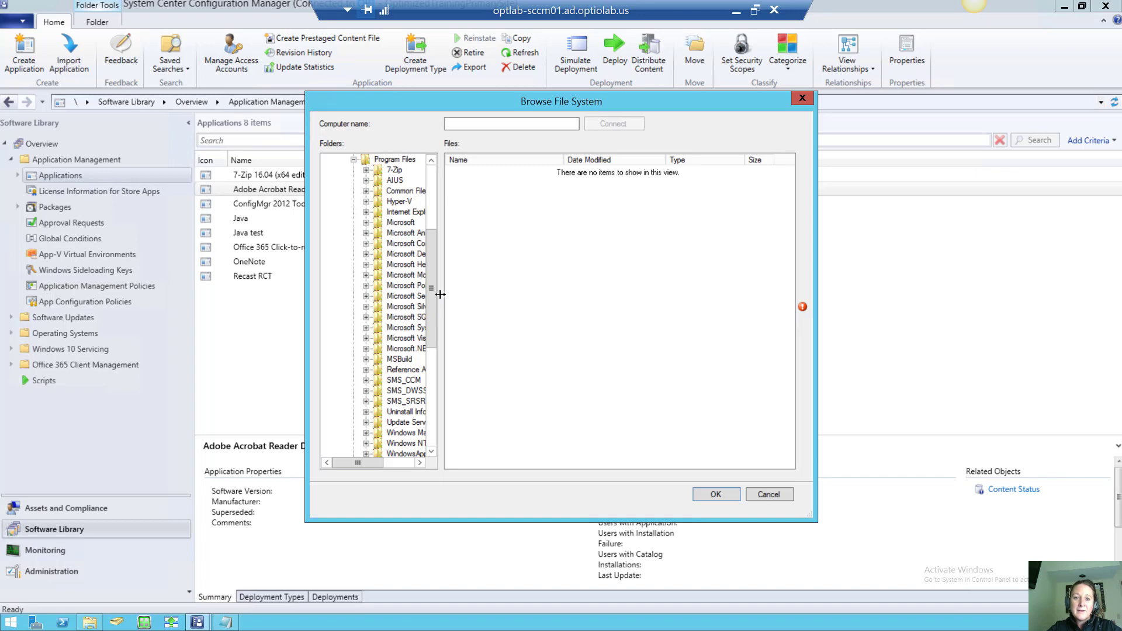
drag(440, 294, 509, 304)
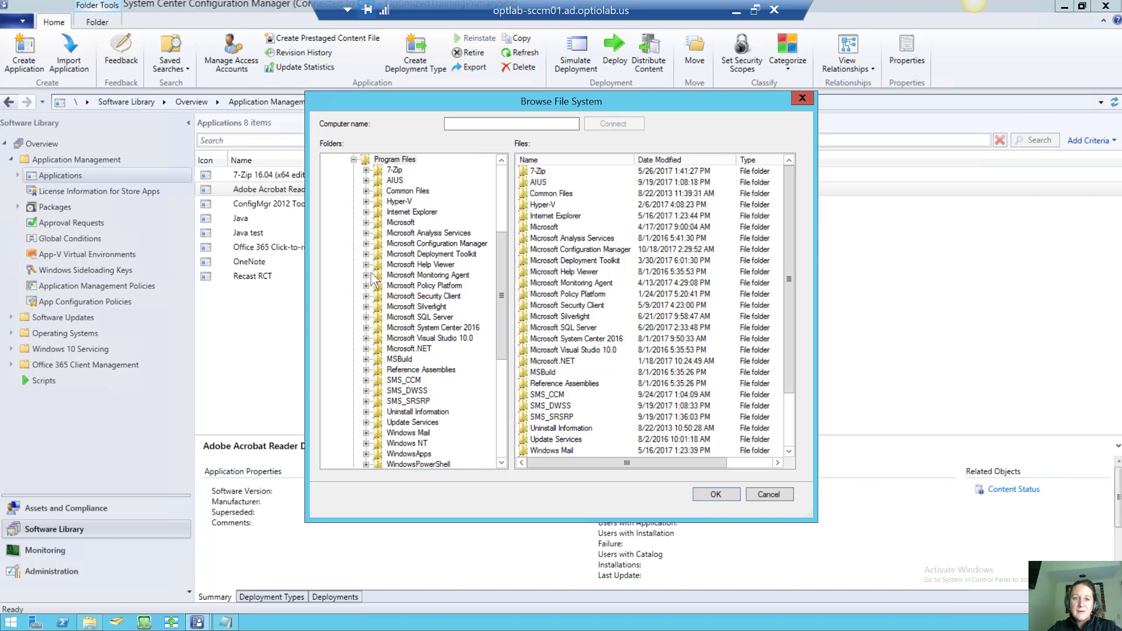
double_click(395, 275)
click(407, 286)
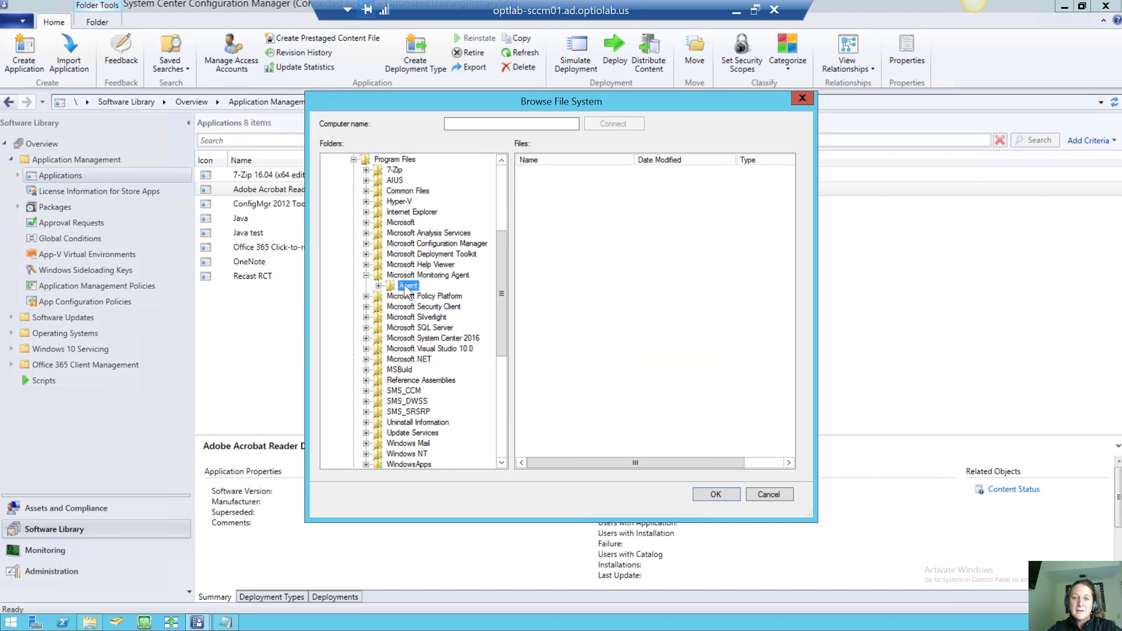
click(378, 285)
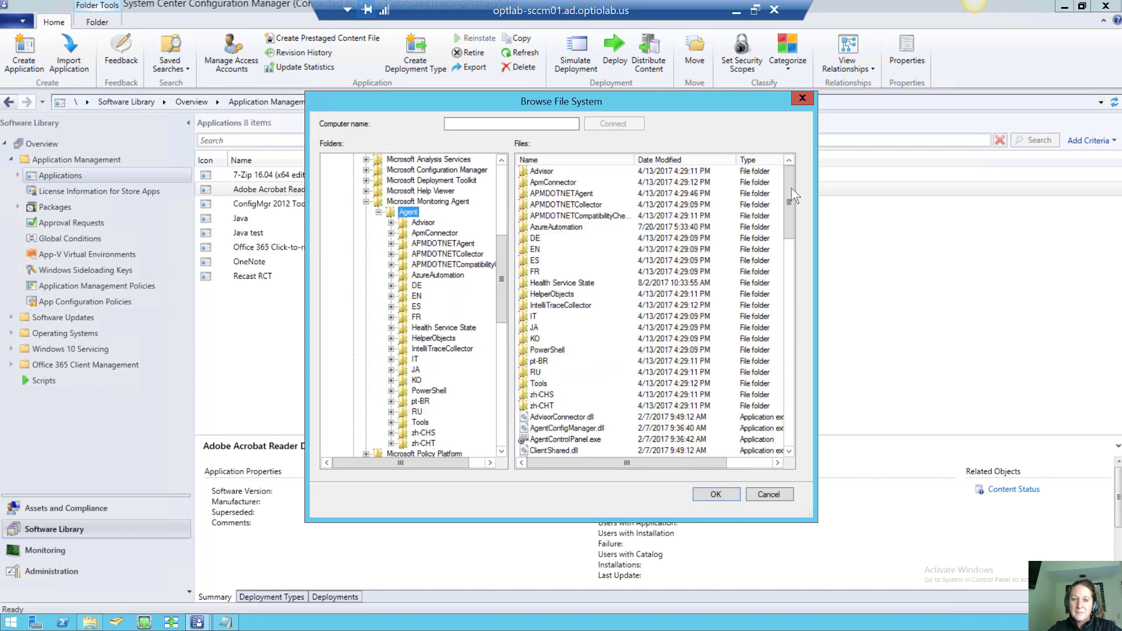
click(787, 306)
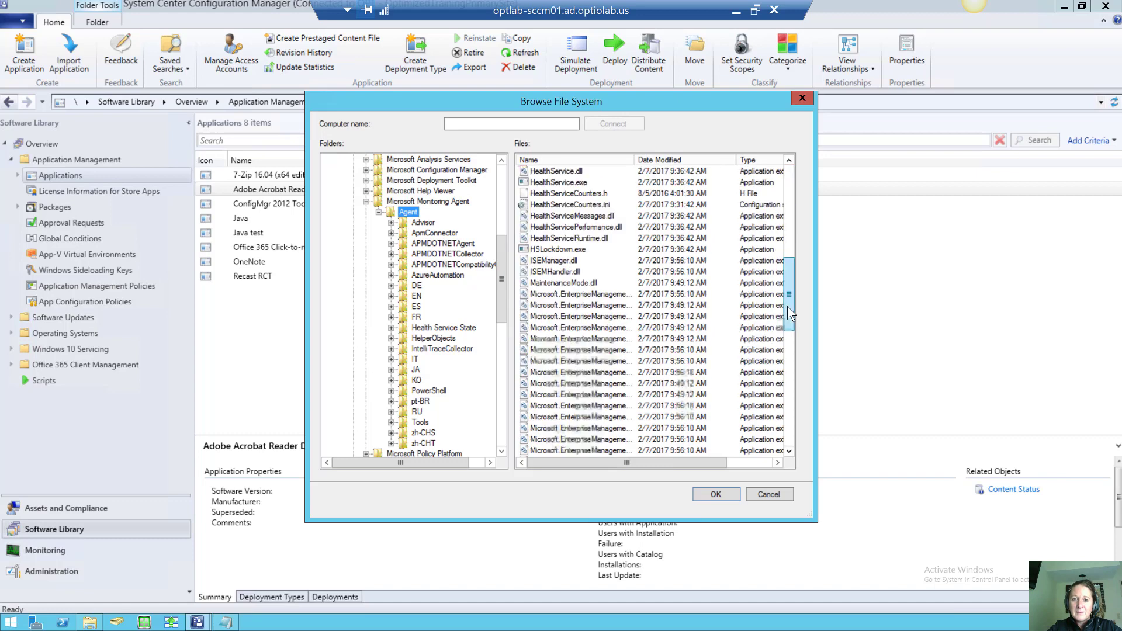
drag(787, 306, 797, 376)
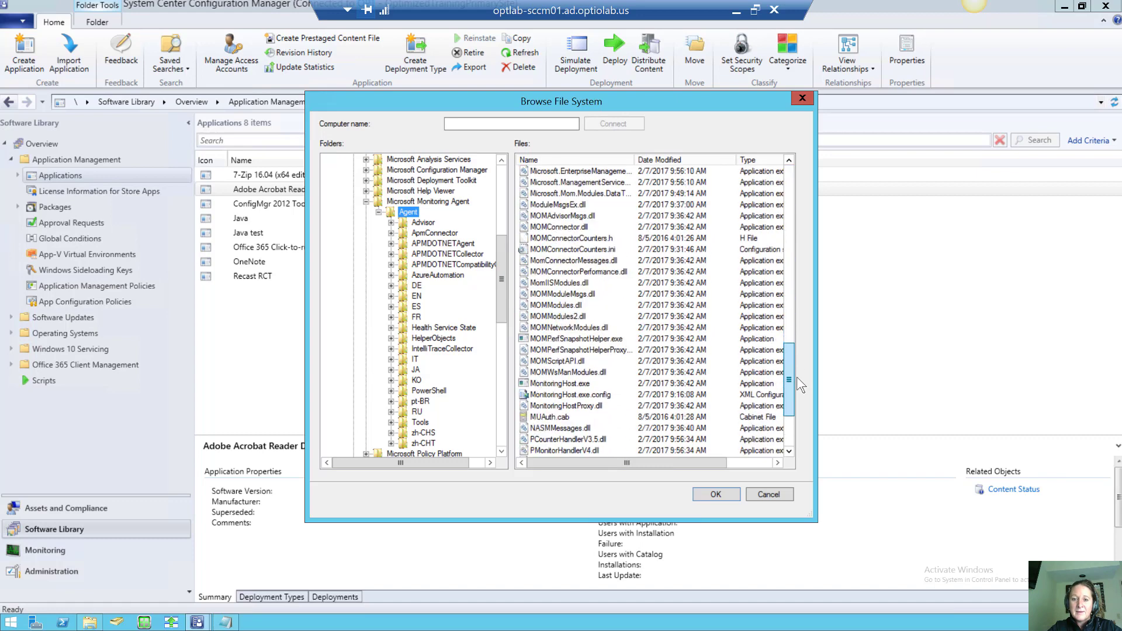
click(567, 383)
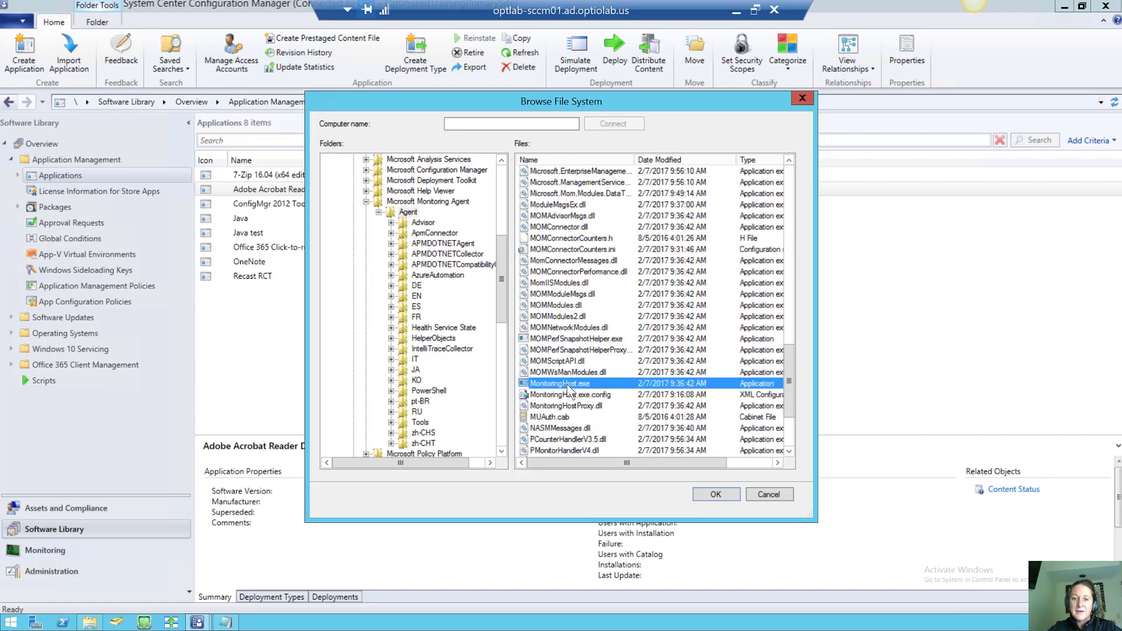
Confirm MonitoringHost.exe and require its Version property to satisfy a rule
click(710, 491)
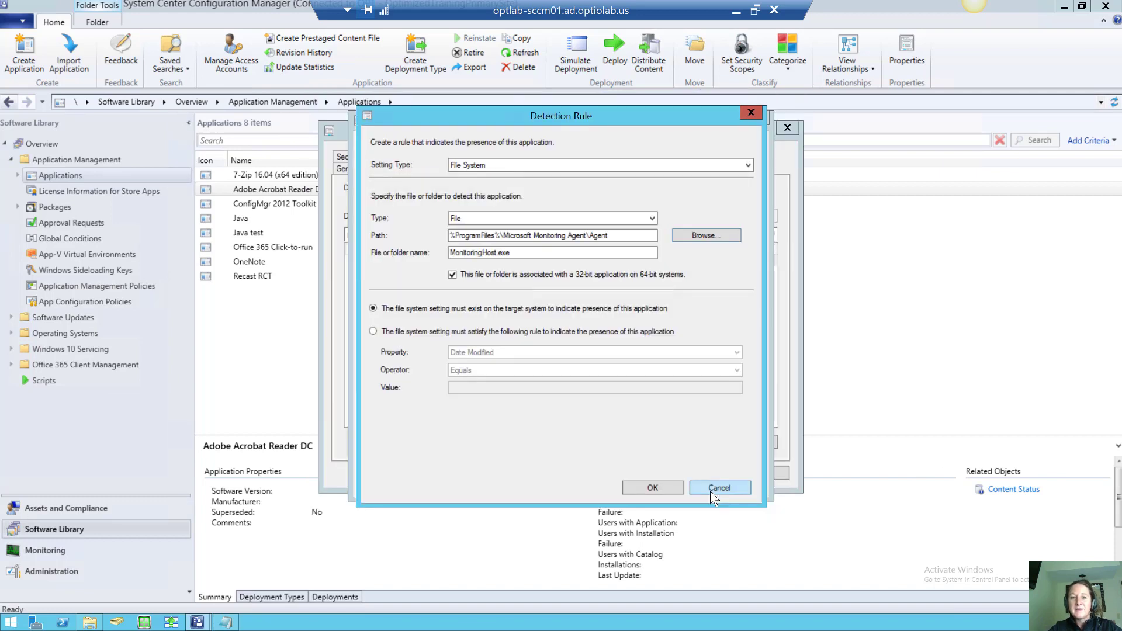
click(373, 331)
click(491, 351)
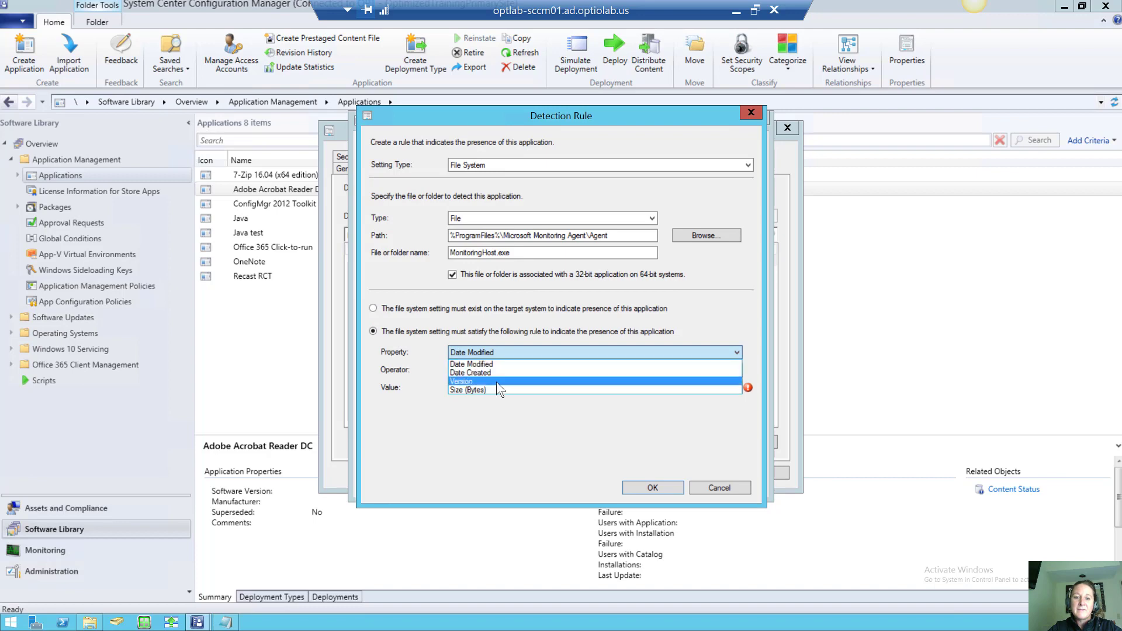
click(496, 381)
Set the comparison to Greater than or equal to with value 11.2
click(490, 368)
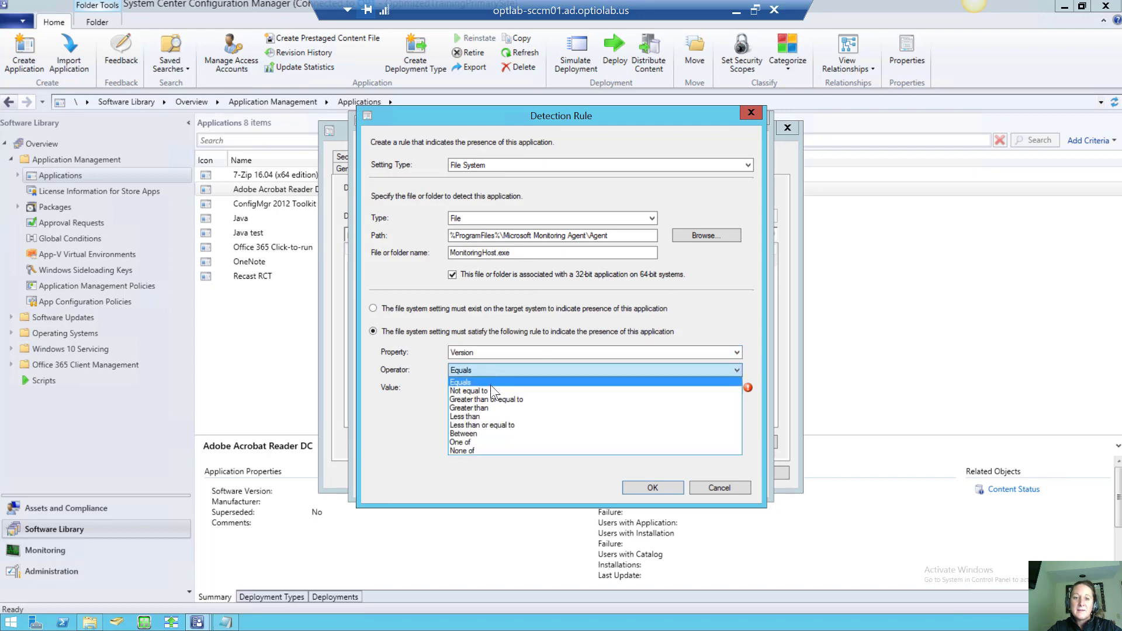
click(491, 390)
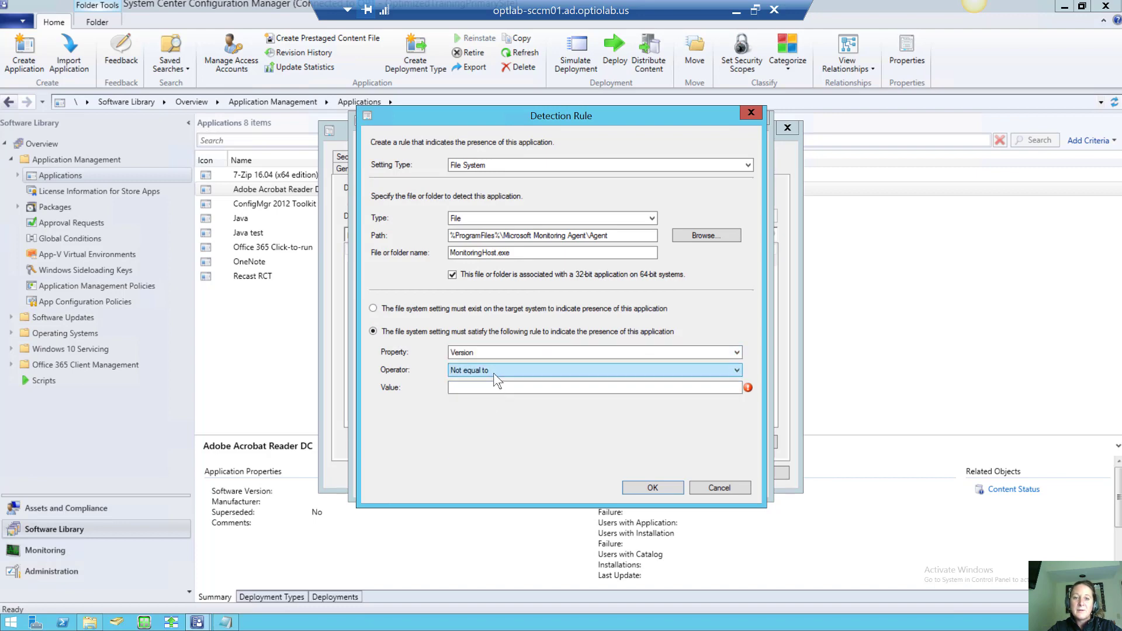
click(495, 374)
click(498, 399)
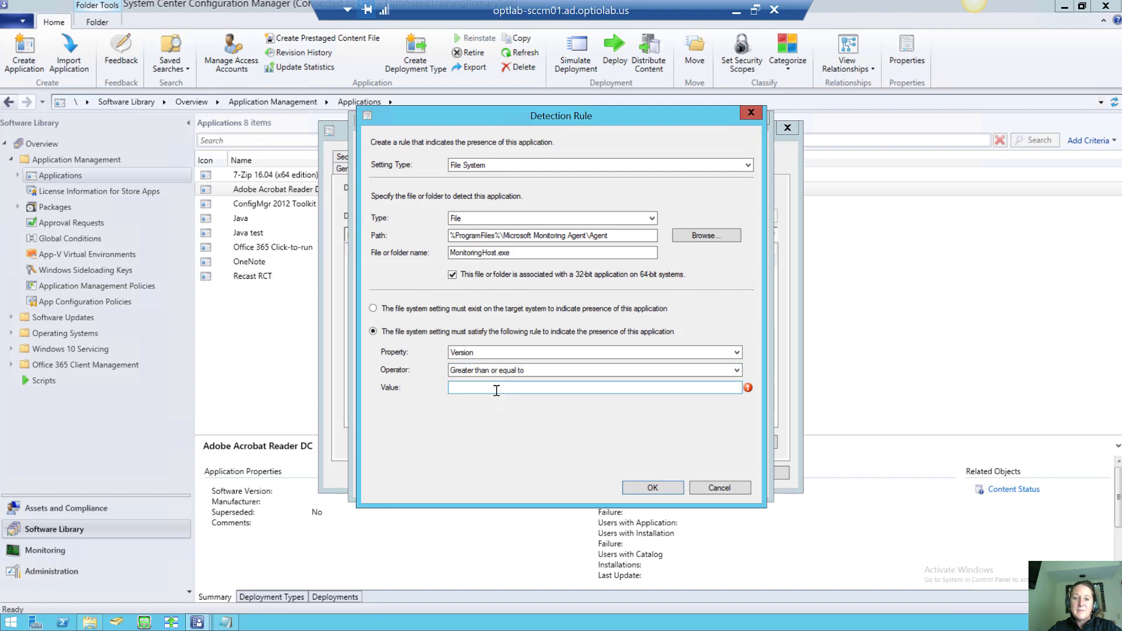
click(496, 388)
text(11.2)
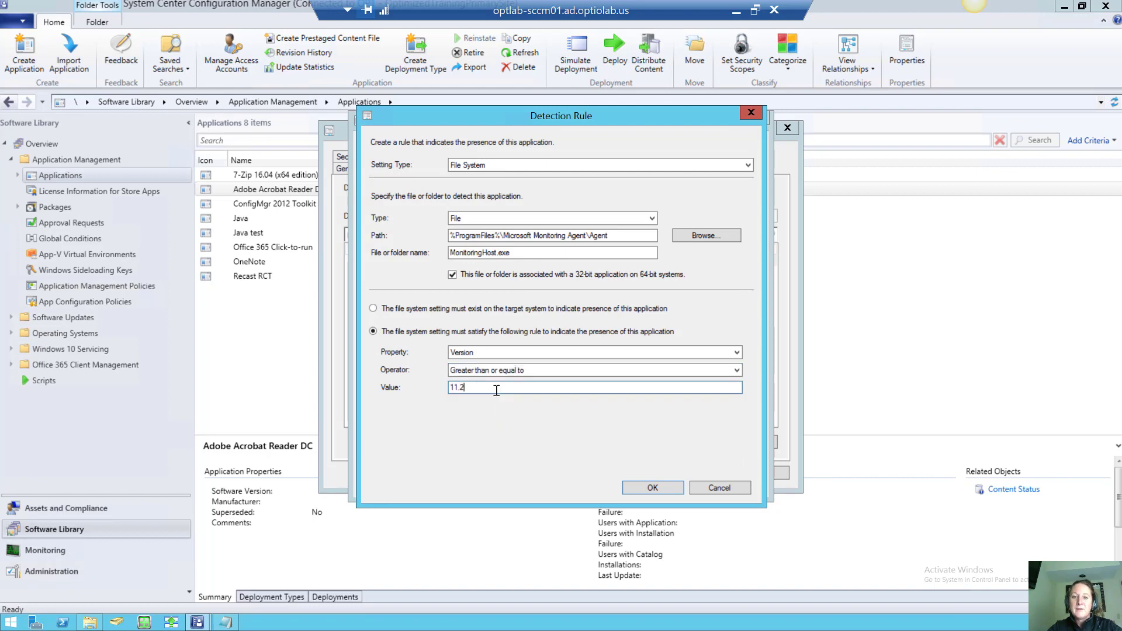
Change the compared file property to Date Modified
click(526, 352)
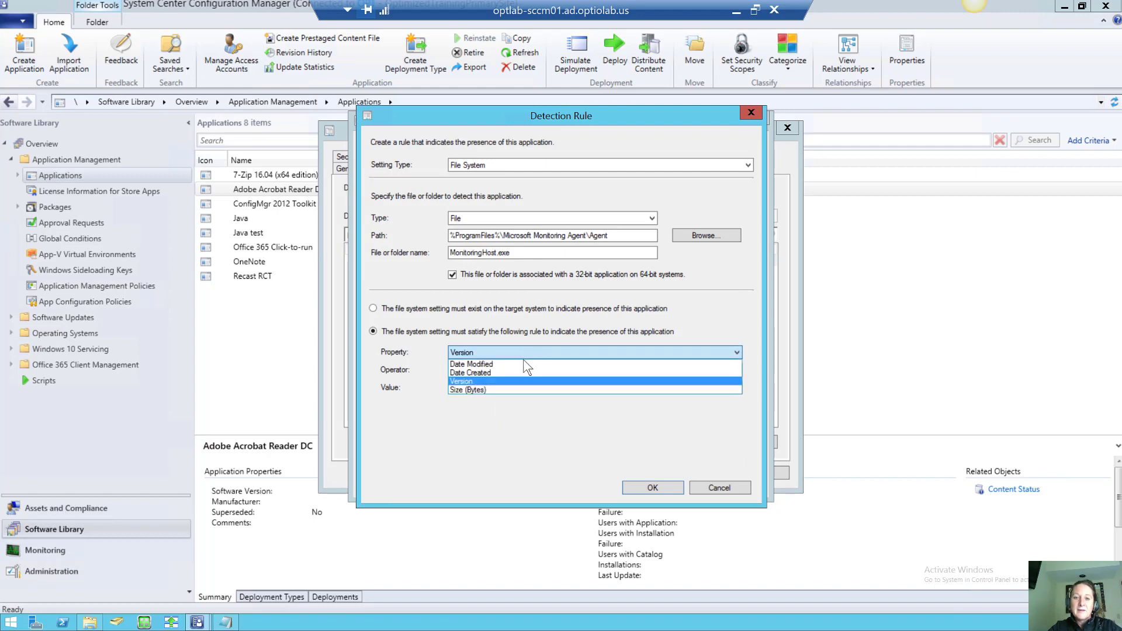
click(524, 361)
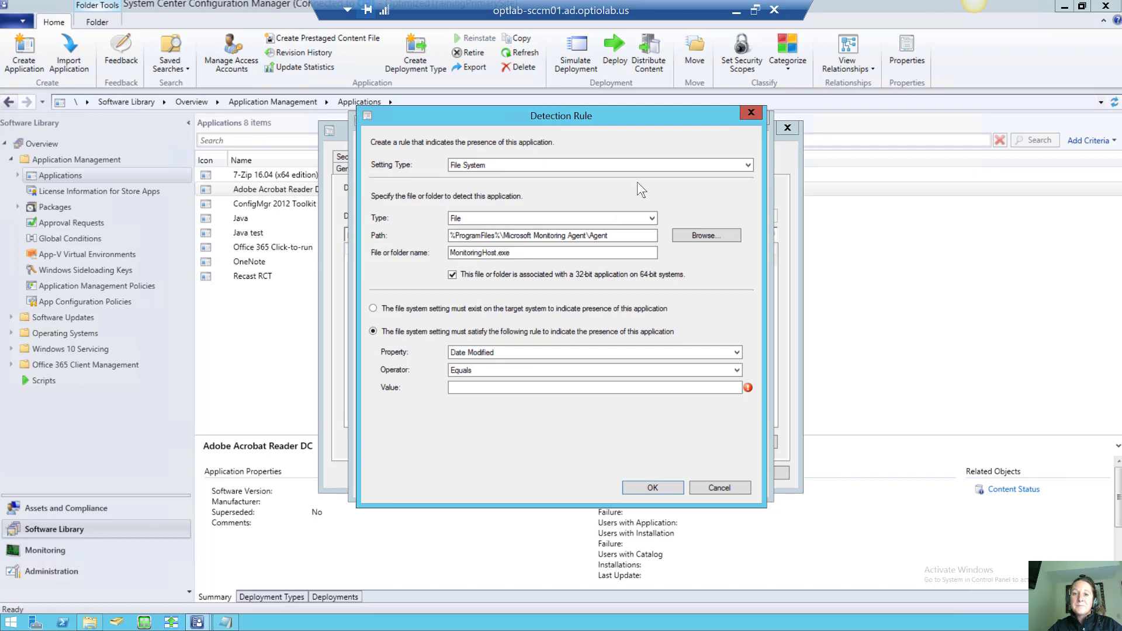
click(675, 164)
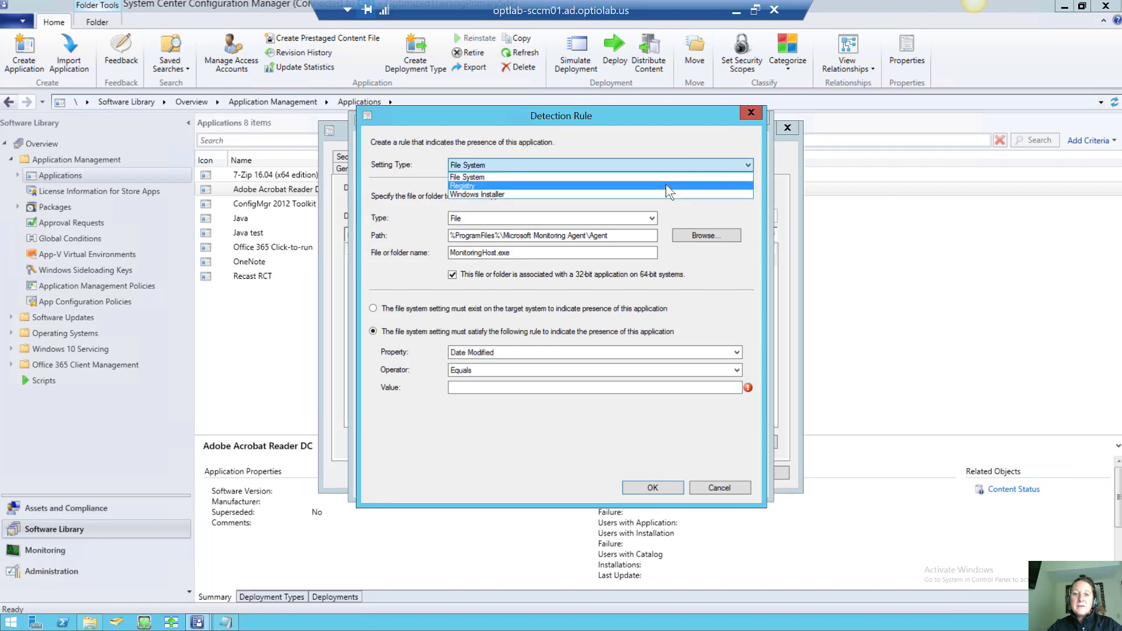
Switch the setting type to Registry, then cancel the edited detection rule
click(665, 185)
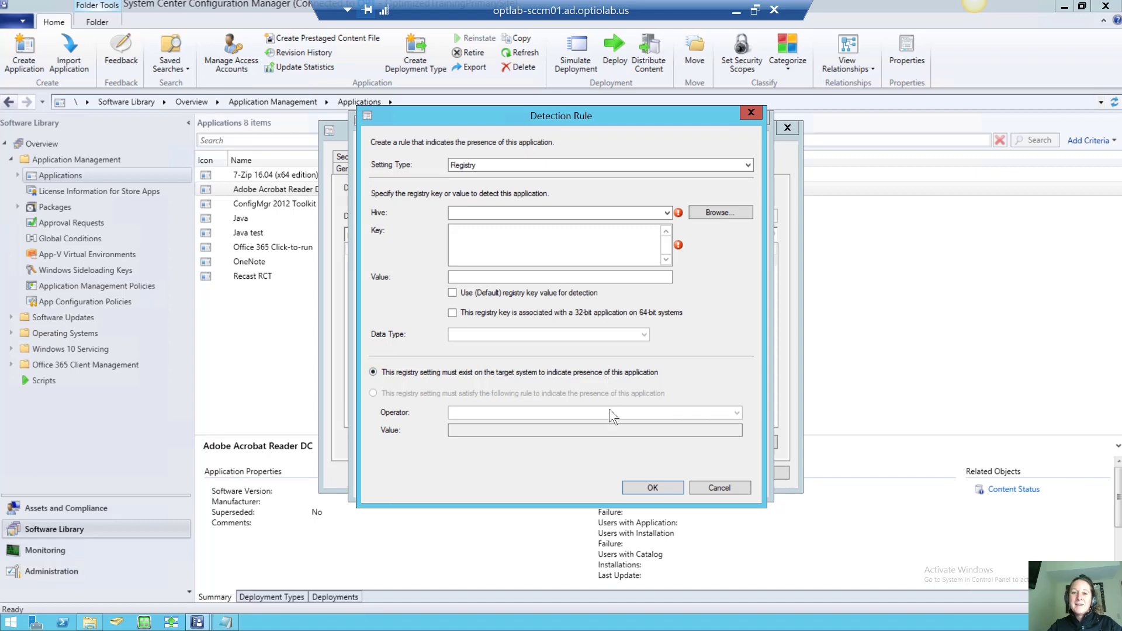
click(714, 487)
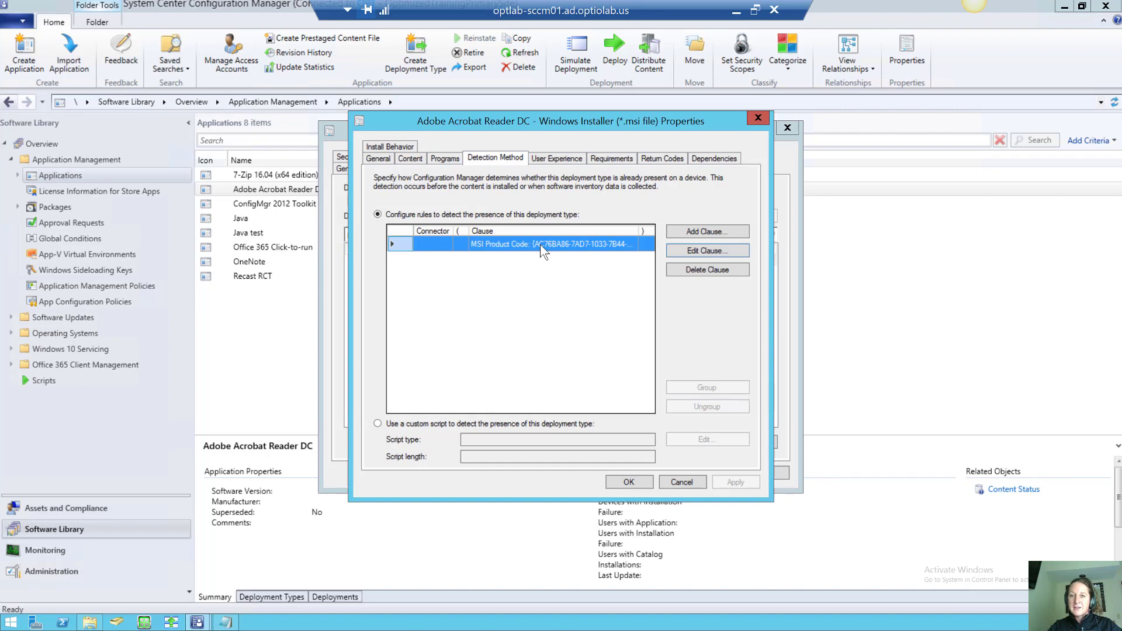
Set maximum allowed run time to 15 minutes and estimated installation time to 5 minutes
click(556, 162)
click(505, 157)
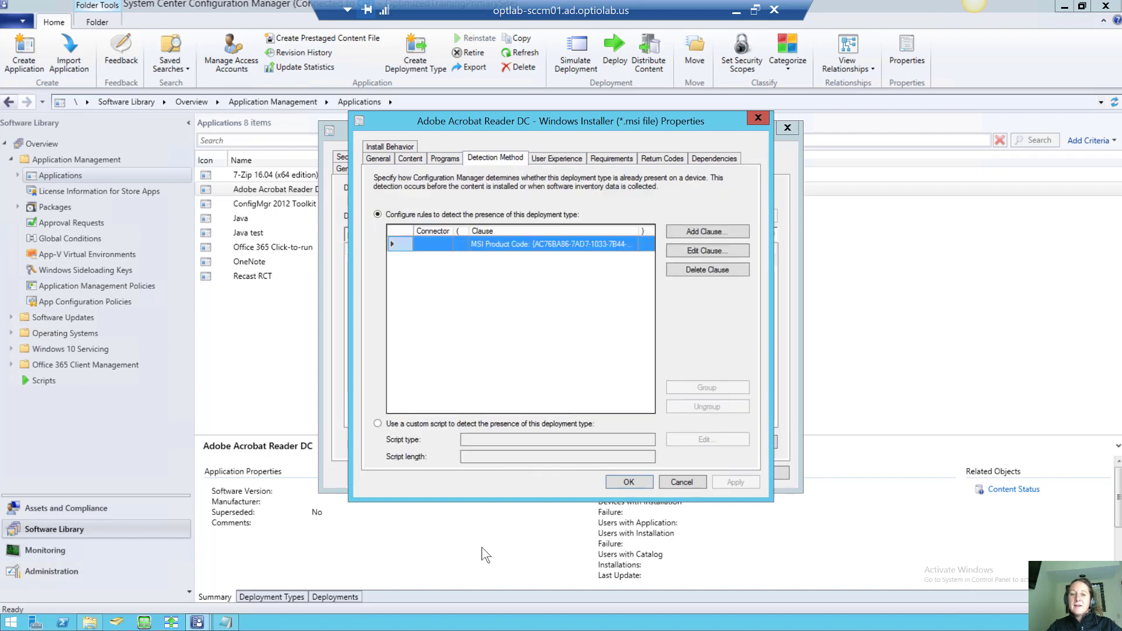
click(555, 158)
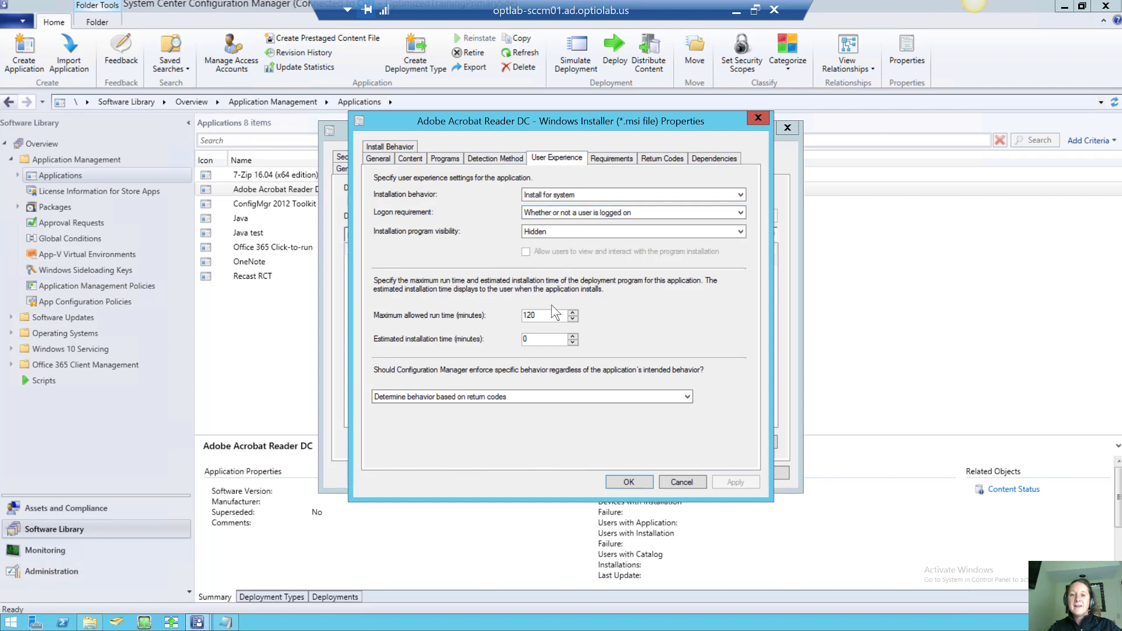
drag(549, 315, 512, 314)
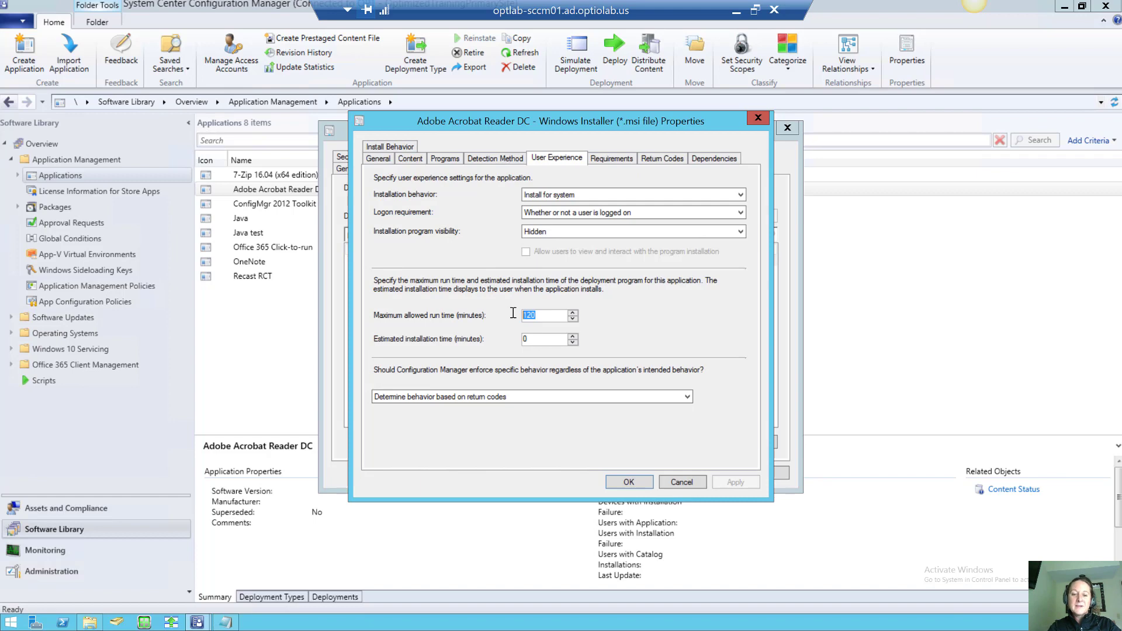
text(15)
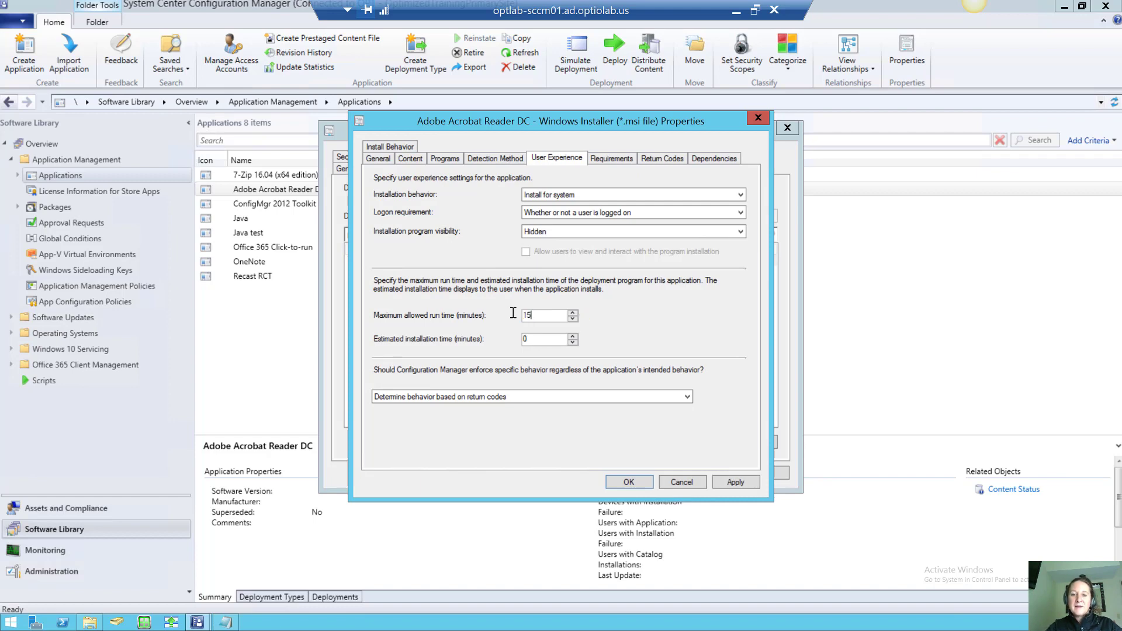
key(BackSpace)
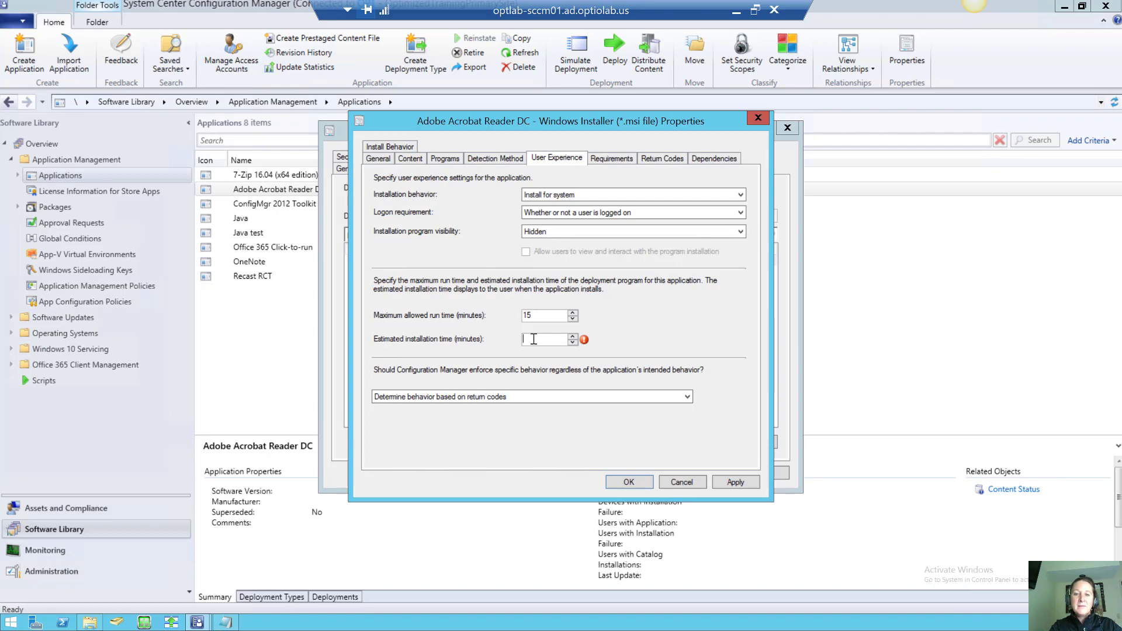
text(5)
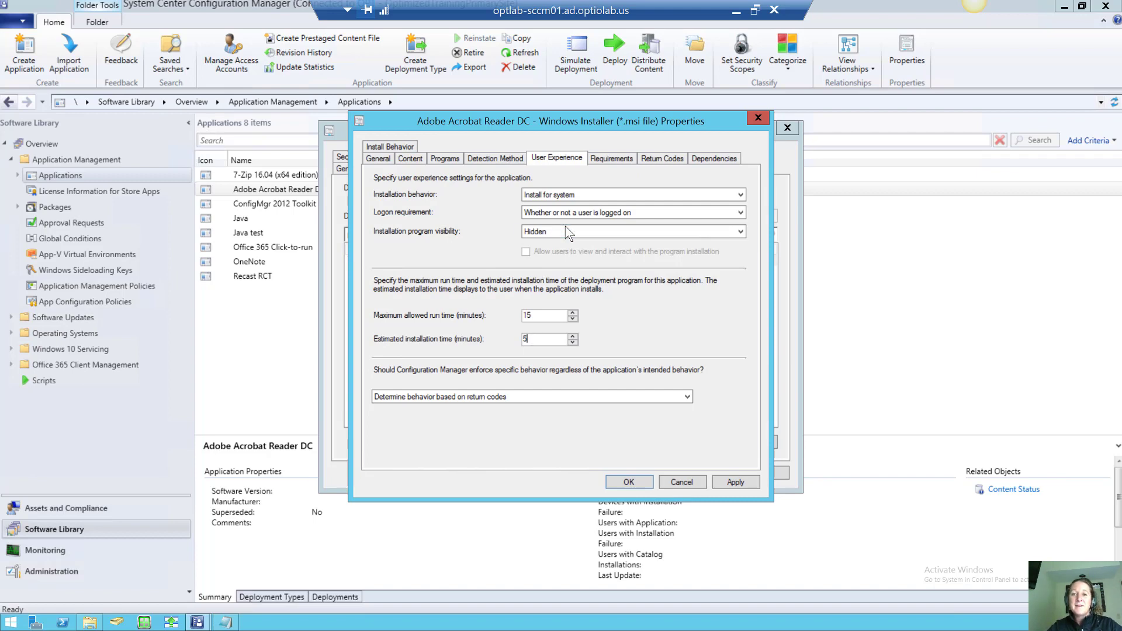
click(611, 158)
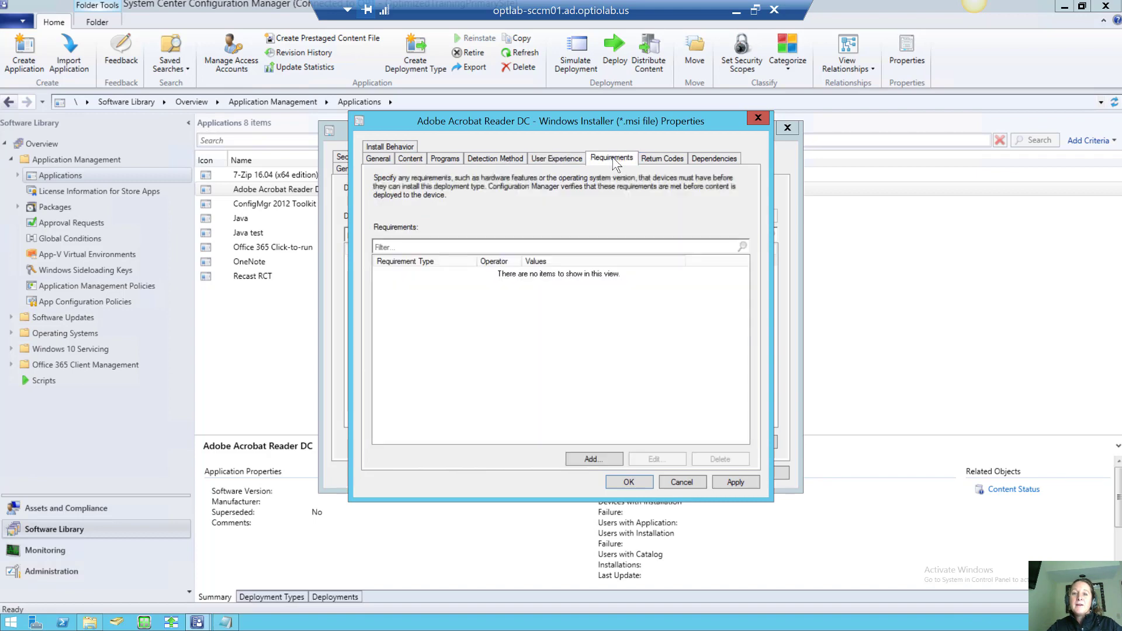
click(592, 459)
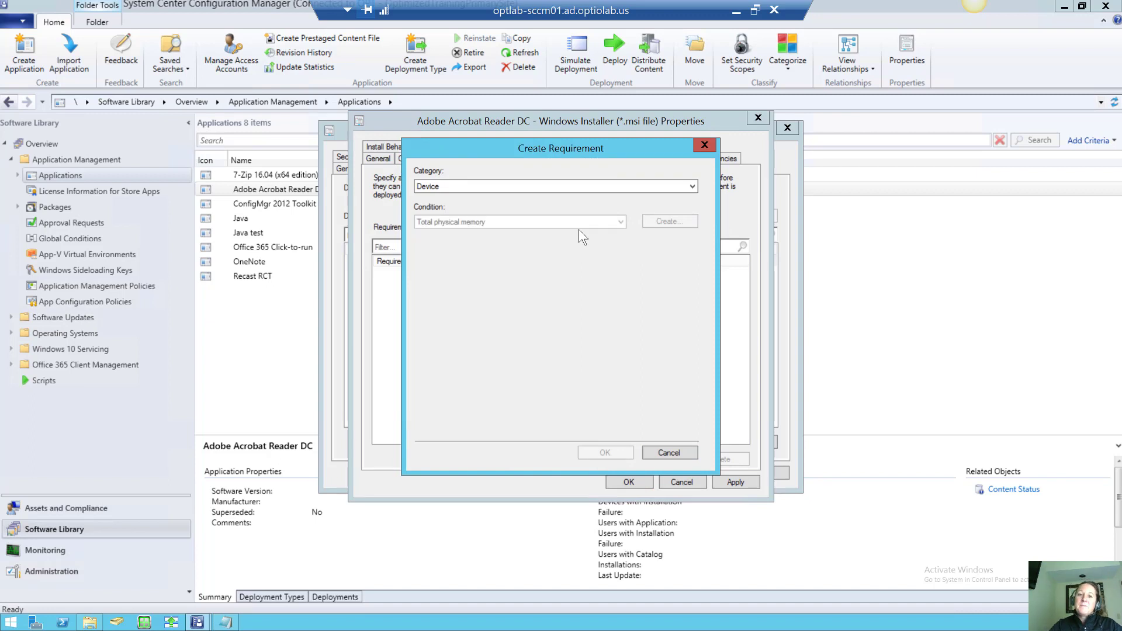
click(603, 222)
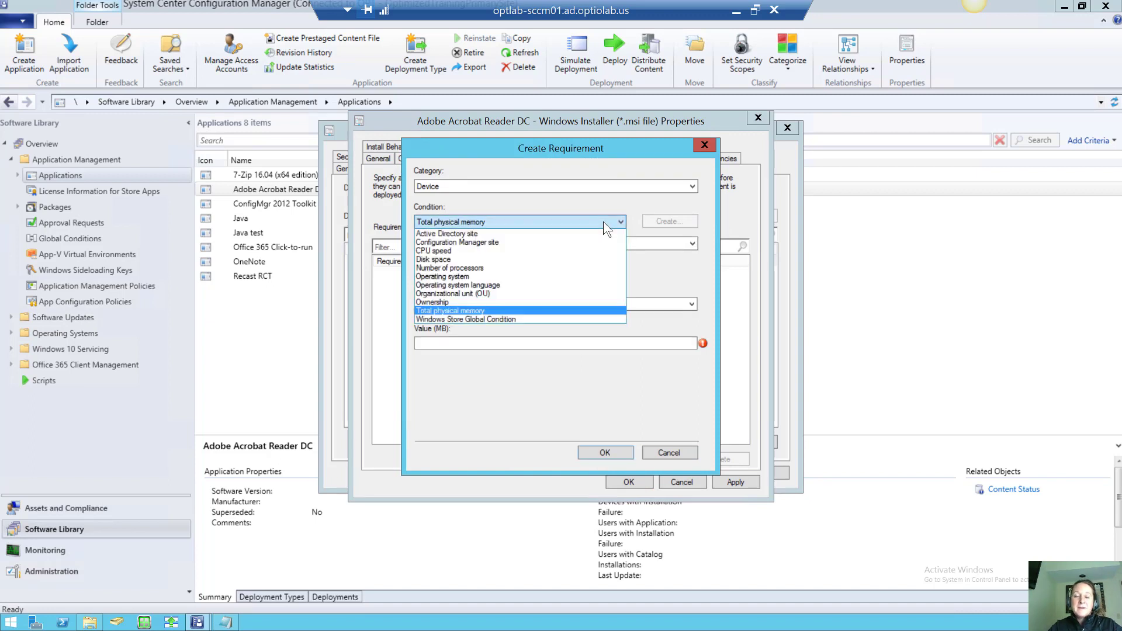
click(620, 206)
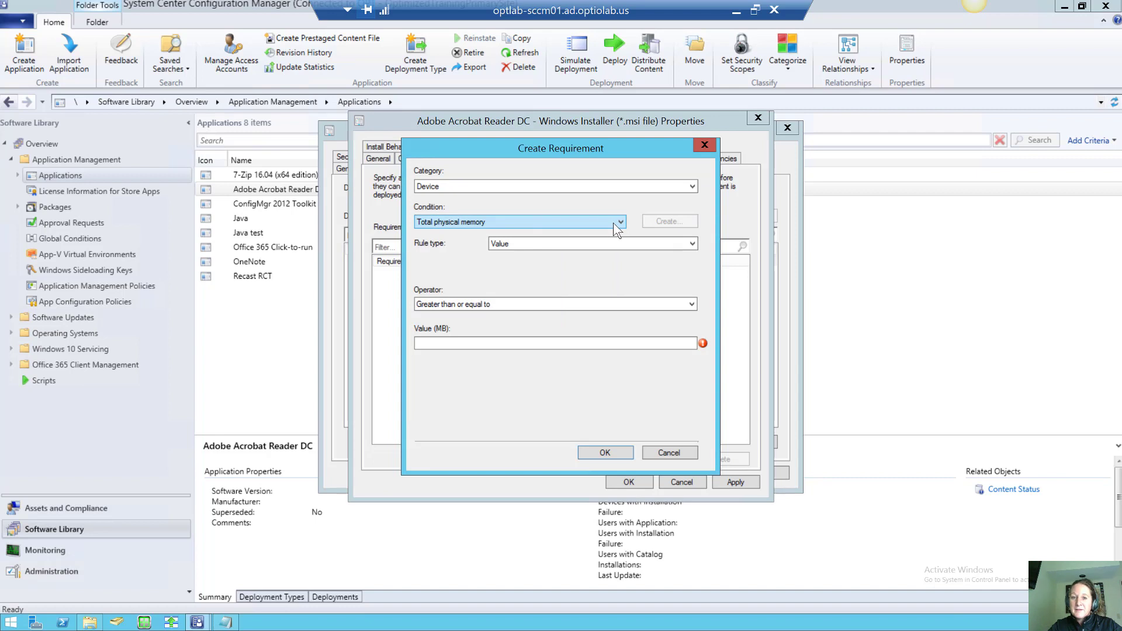
click(612, 223)
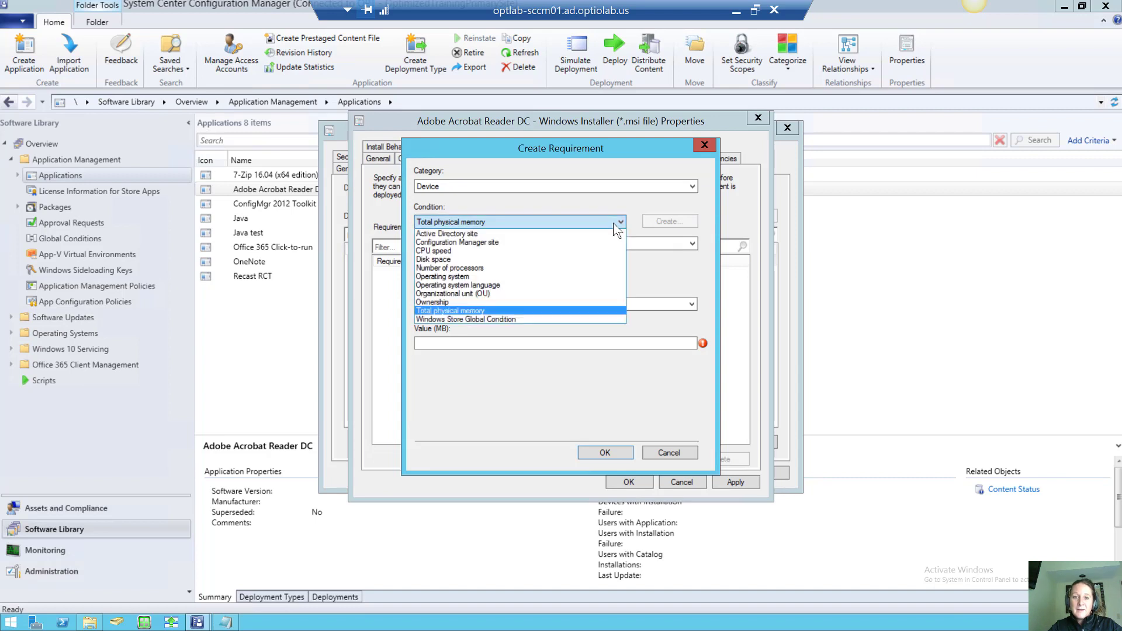
click(578, 276)
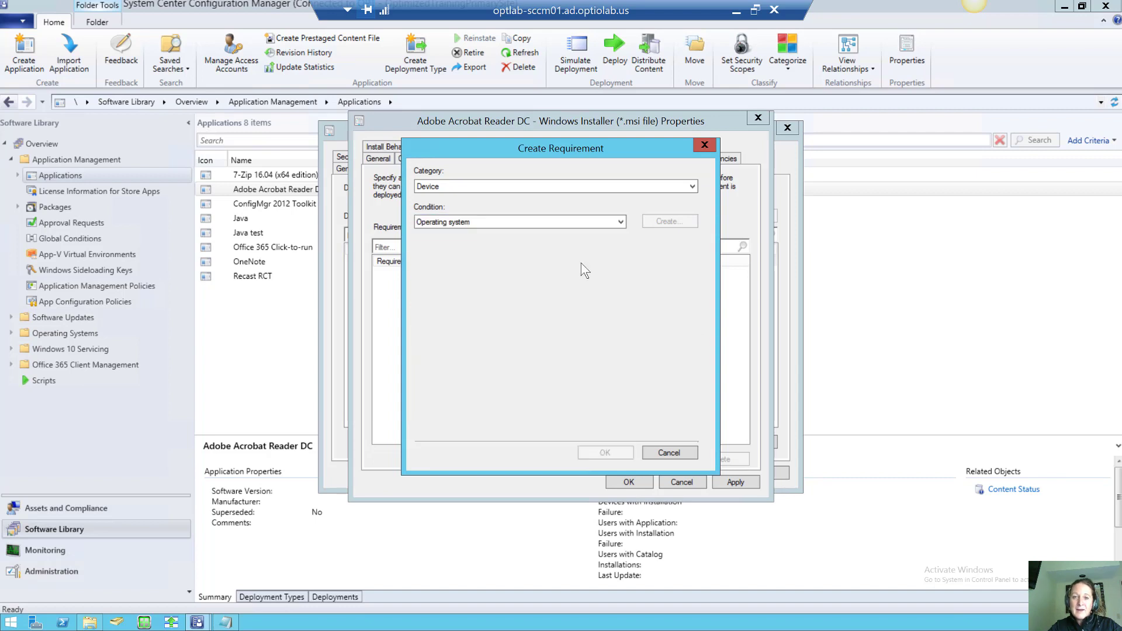
click(612, 223)
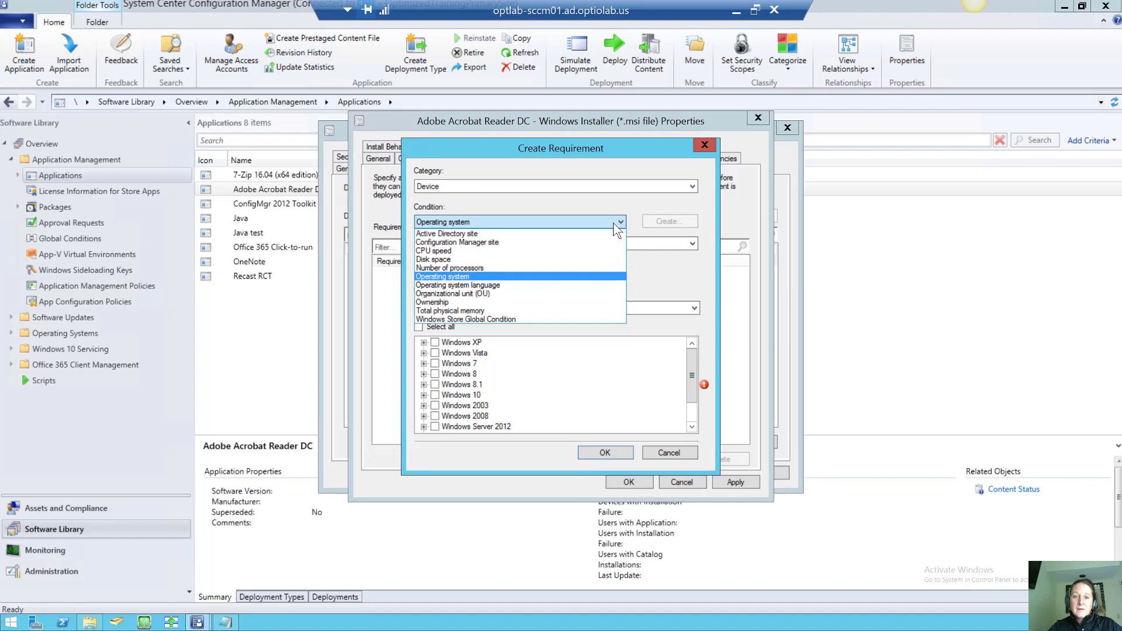
click(552, 260)
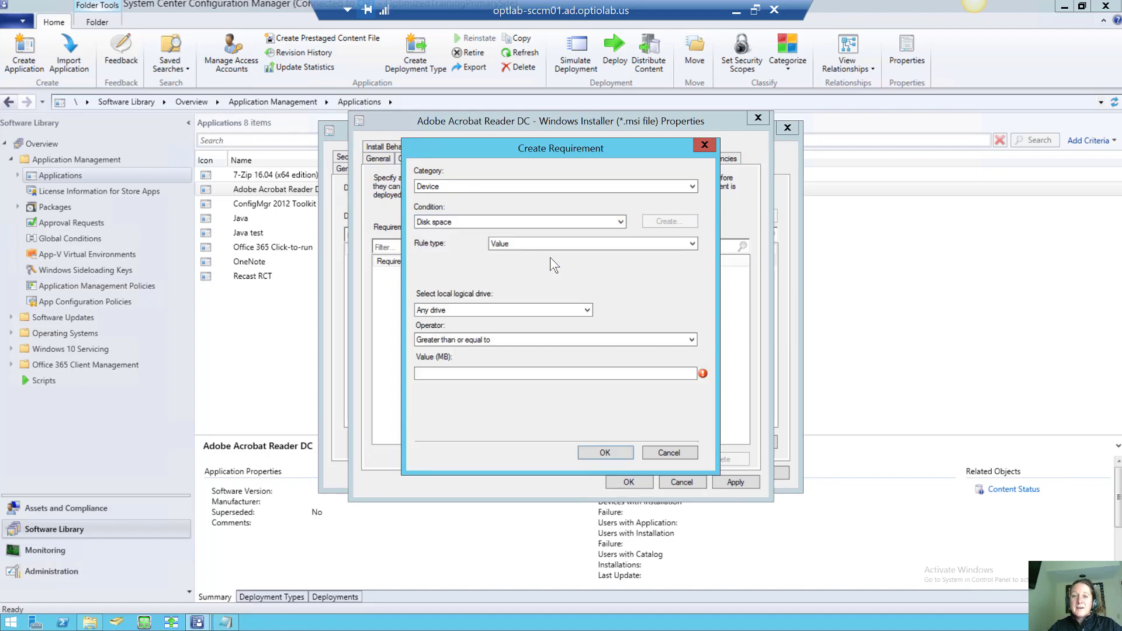
click(679, 187)
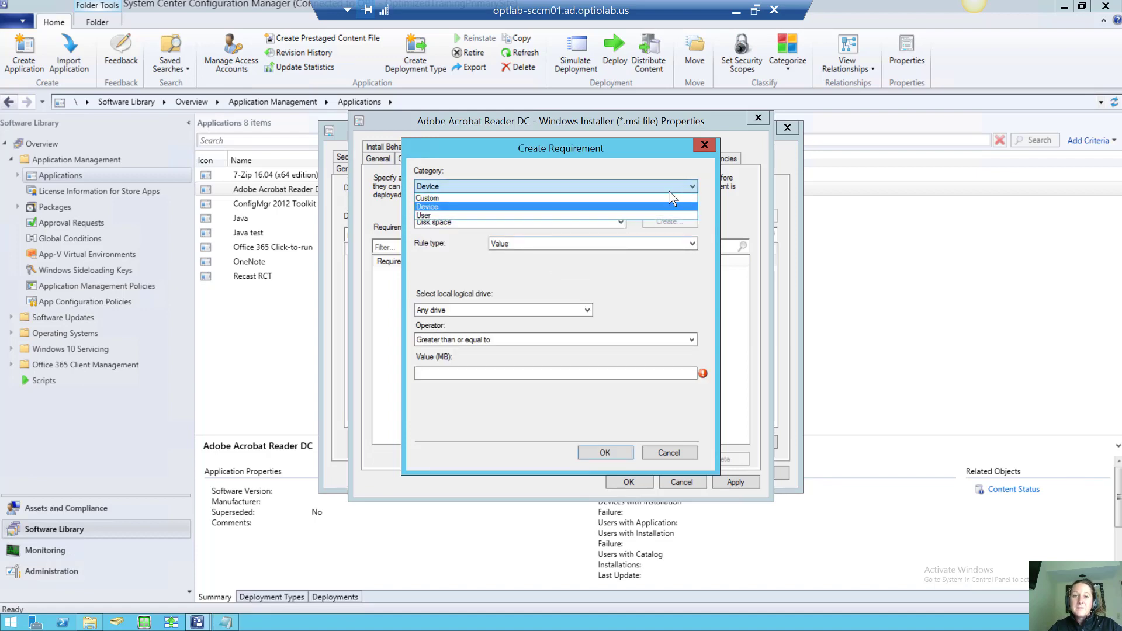
click(667, 215)
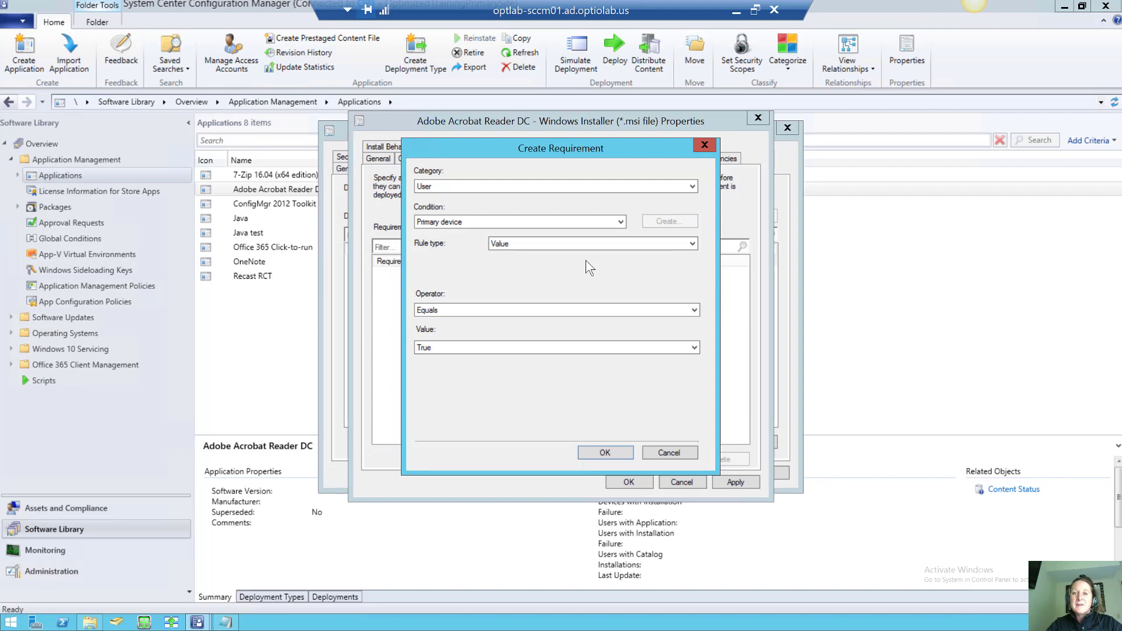
click(671, 453)
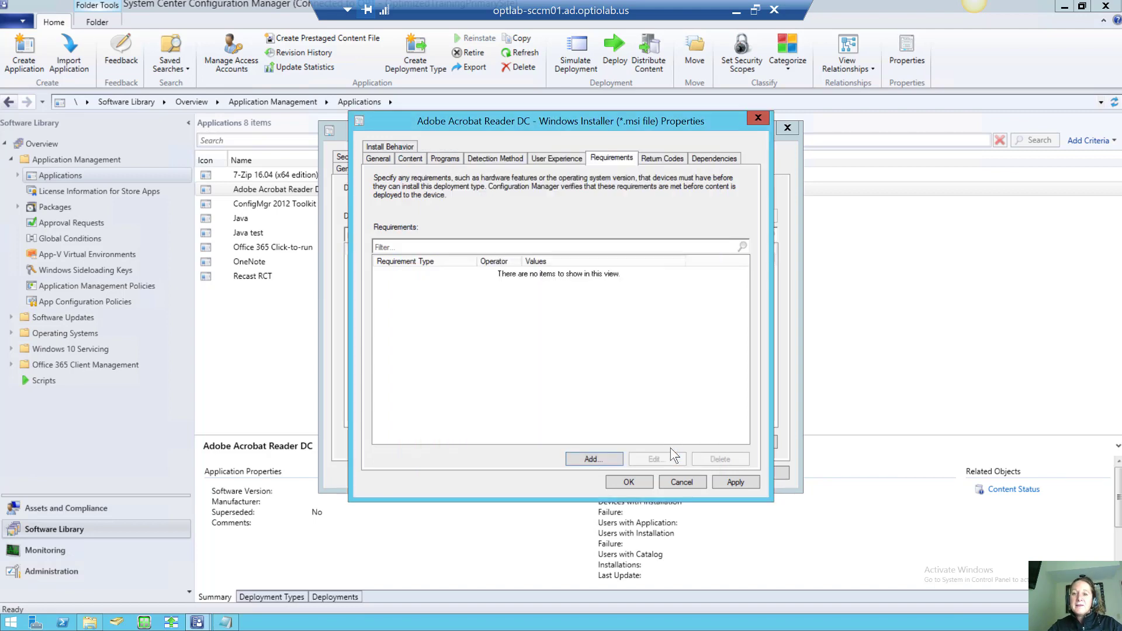
Start a new dependency group for the Acrobat deployment type named Test
click(704, 161)
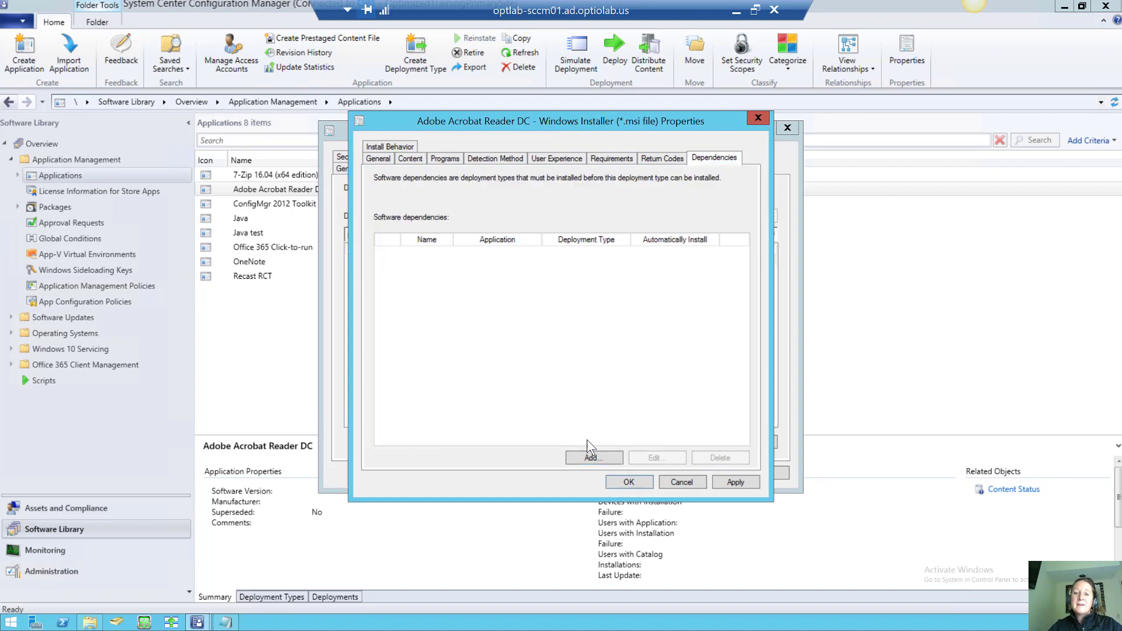
click(592, 458)
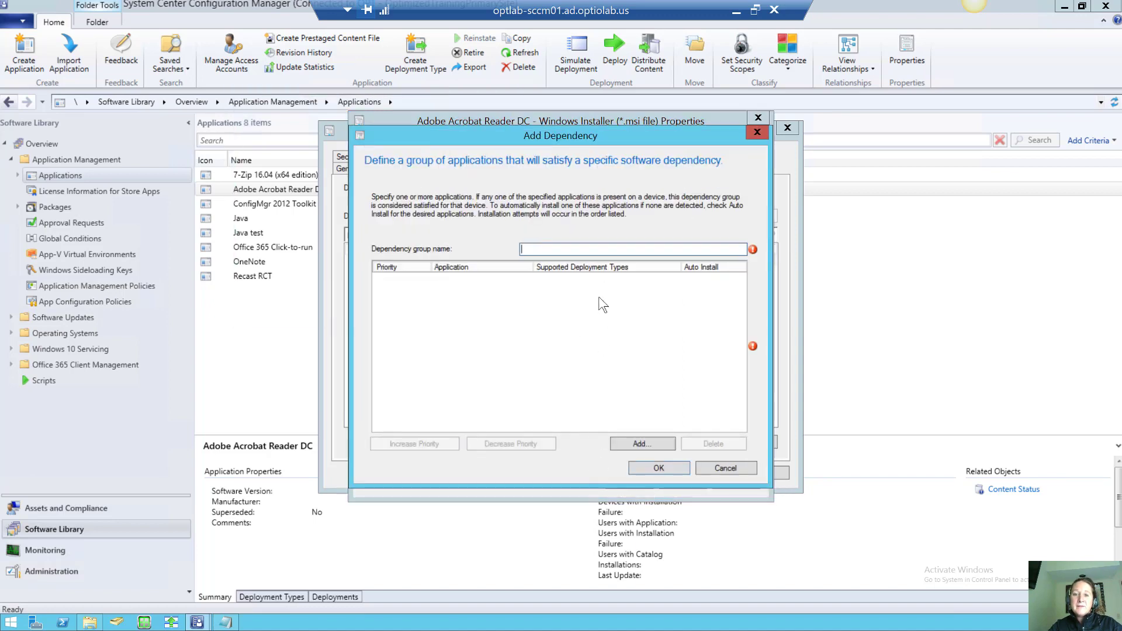
text(Test)
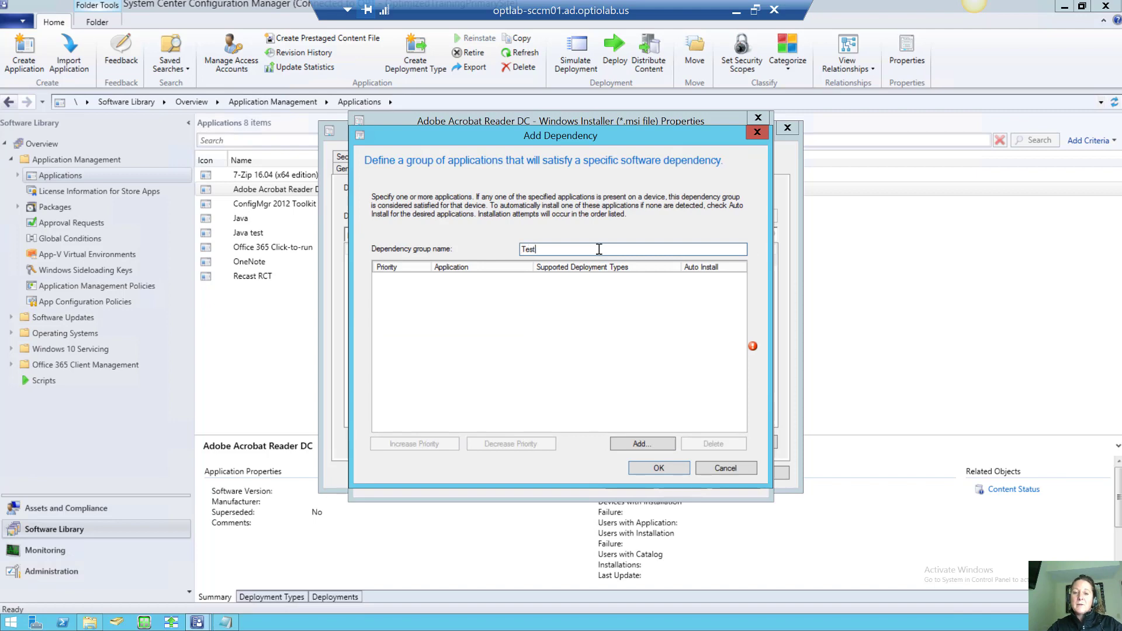
Add Java's Java 8 Update 131 deployment type as the group's required application
click(657, 442)
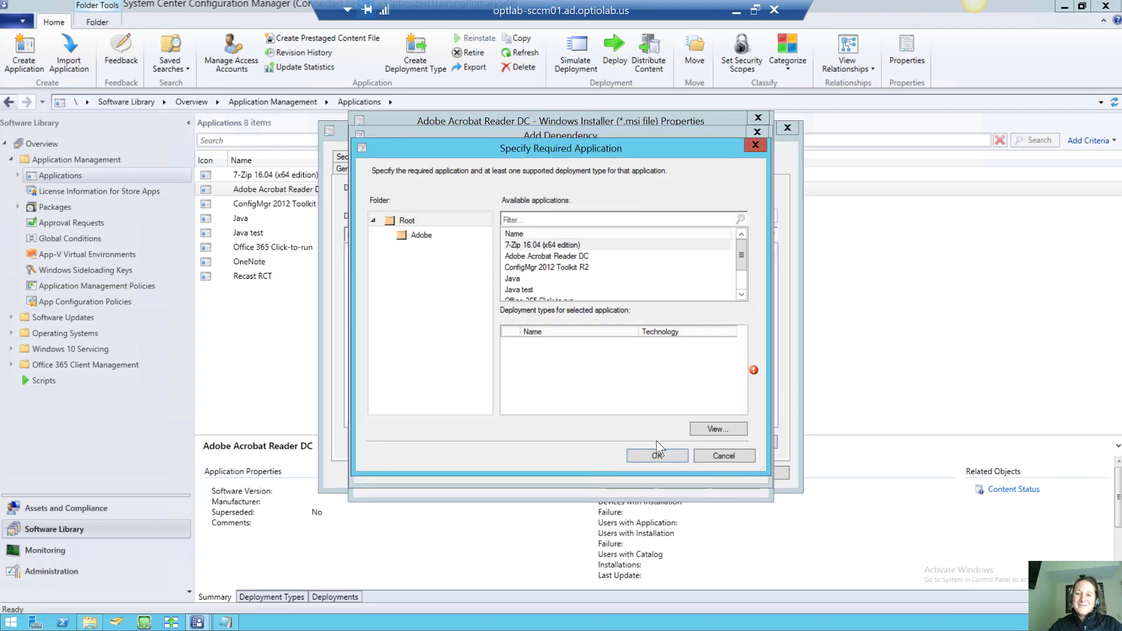
drag(741, 257, 741, 233)
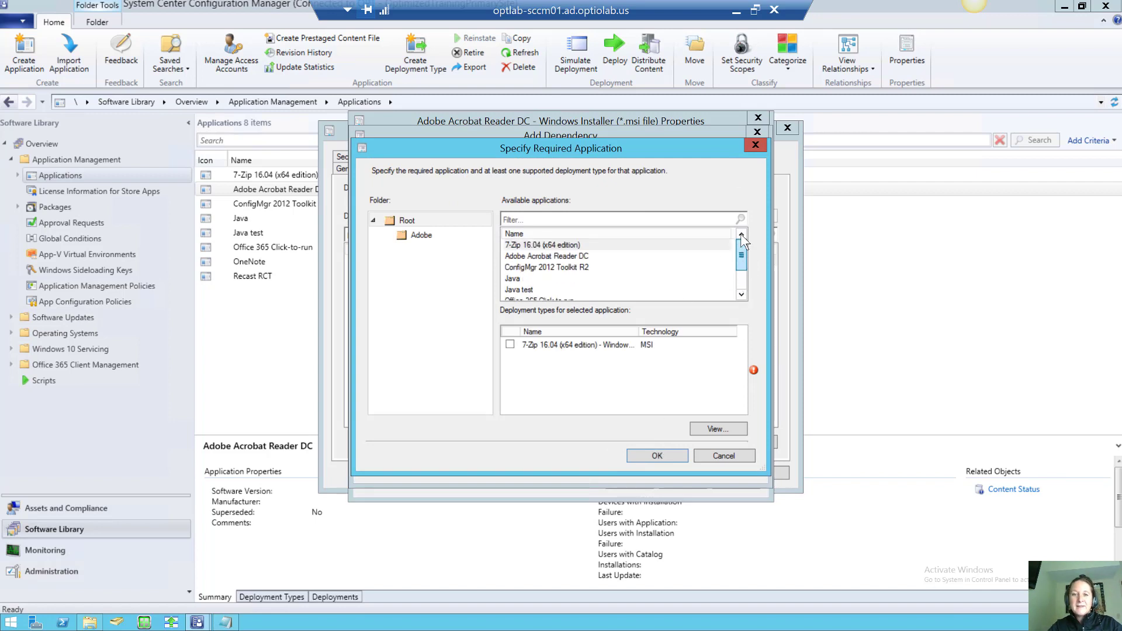
click(517, 279)
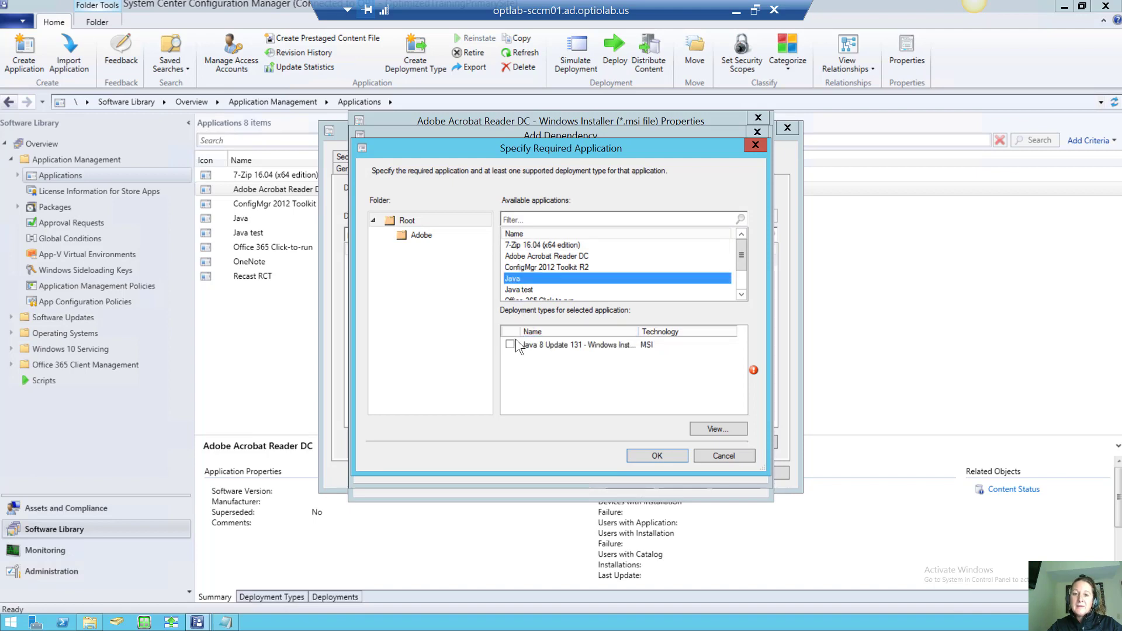
click(510, 345)
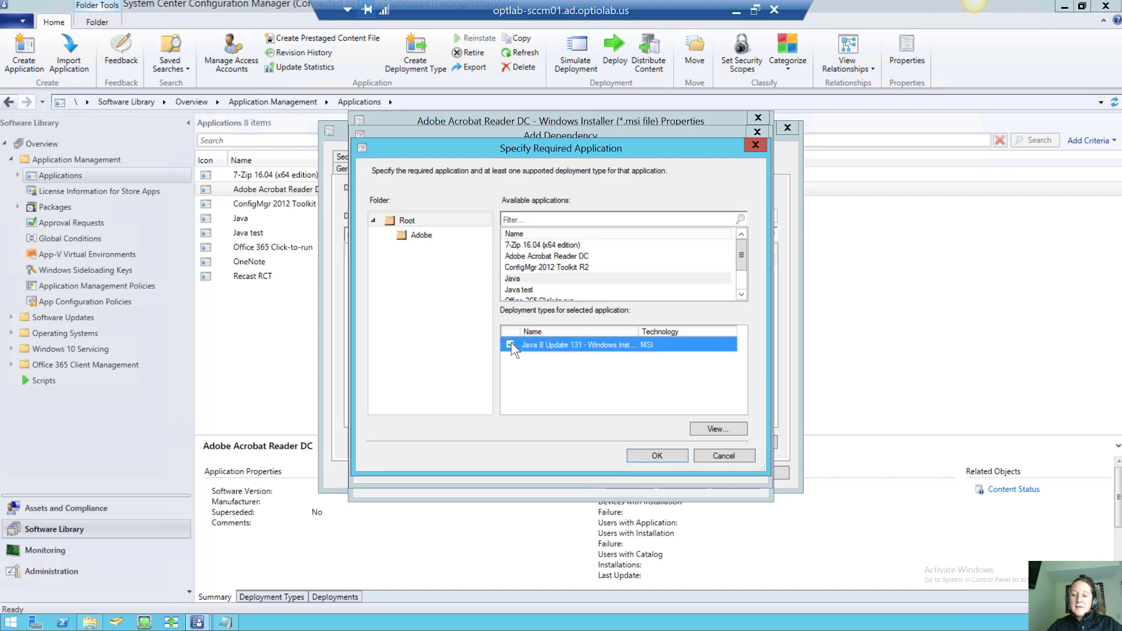
click(658, 455)
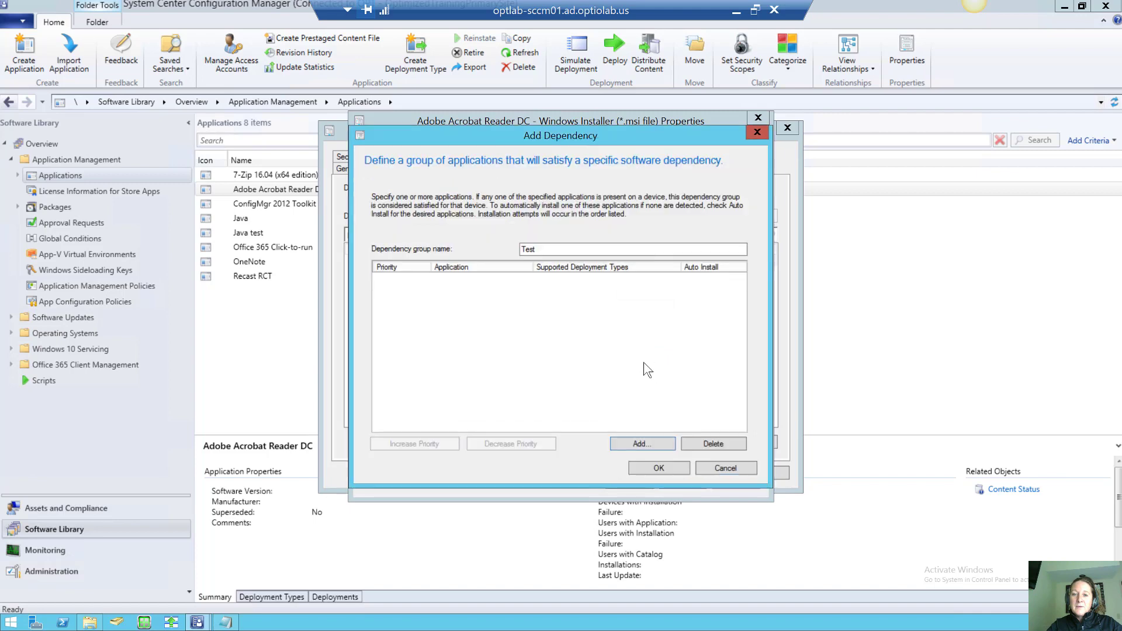
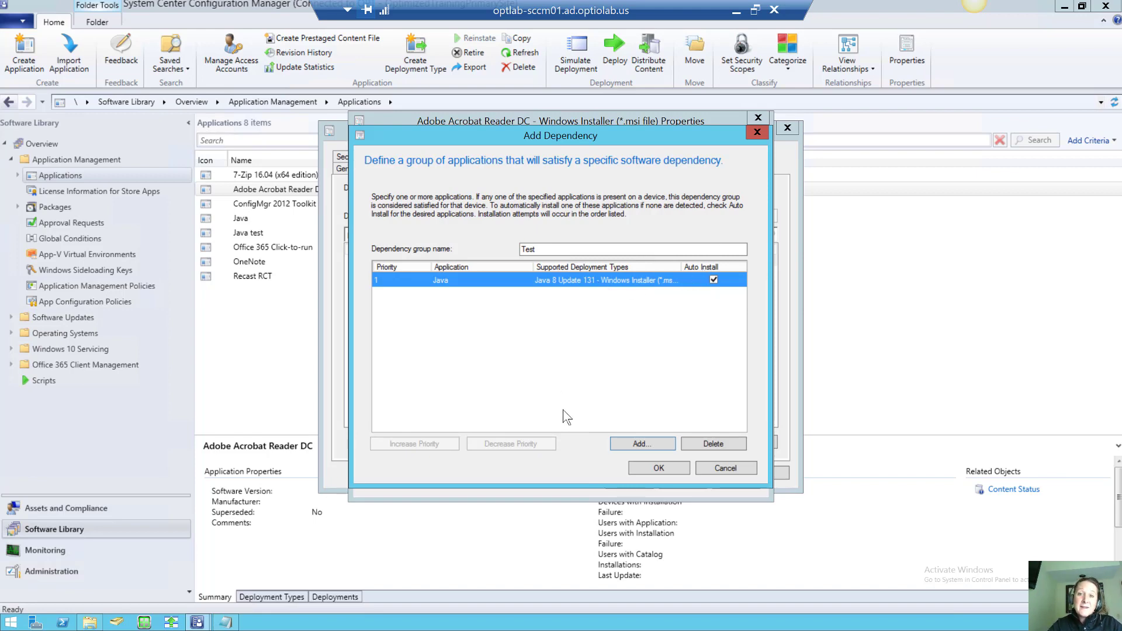
Discard the Java dependency group and close the Acrobat deployment type's properties
click(703, 467)
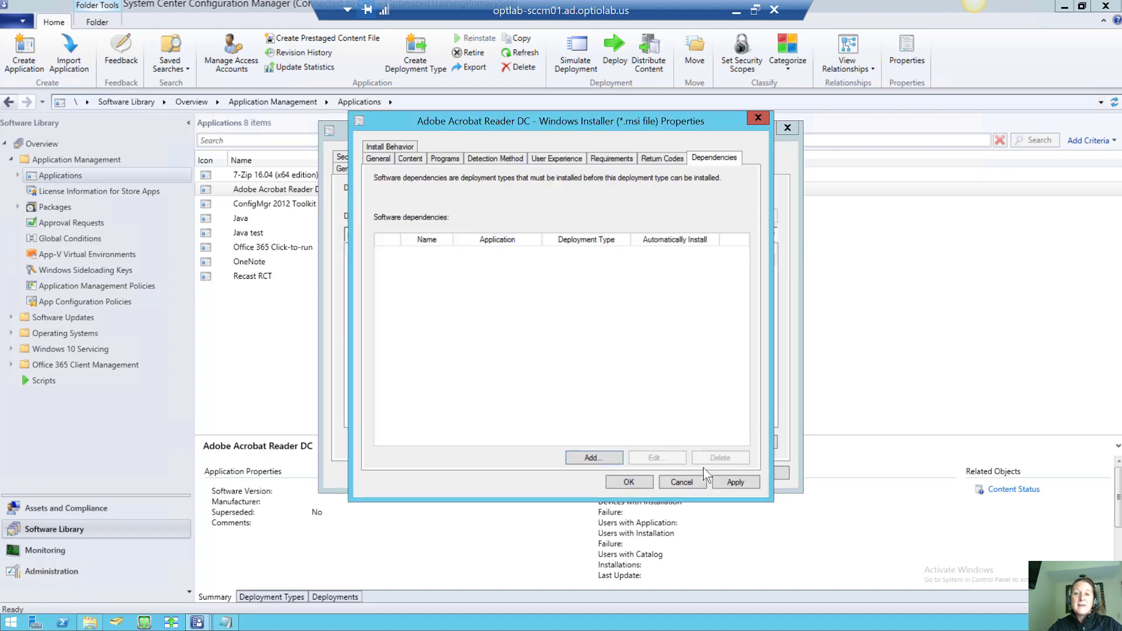
click(629, 483)
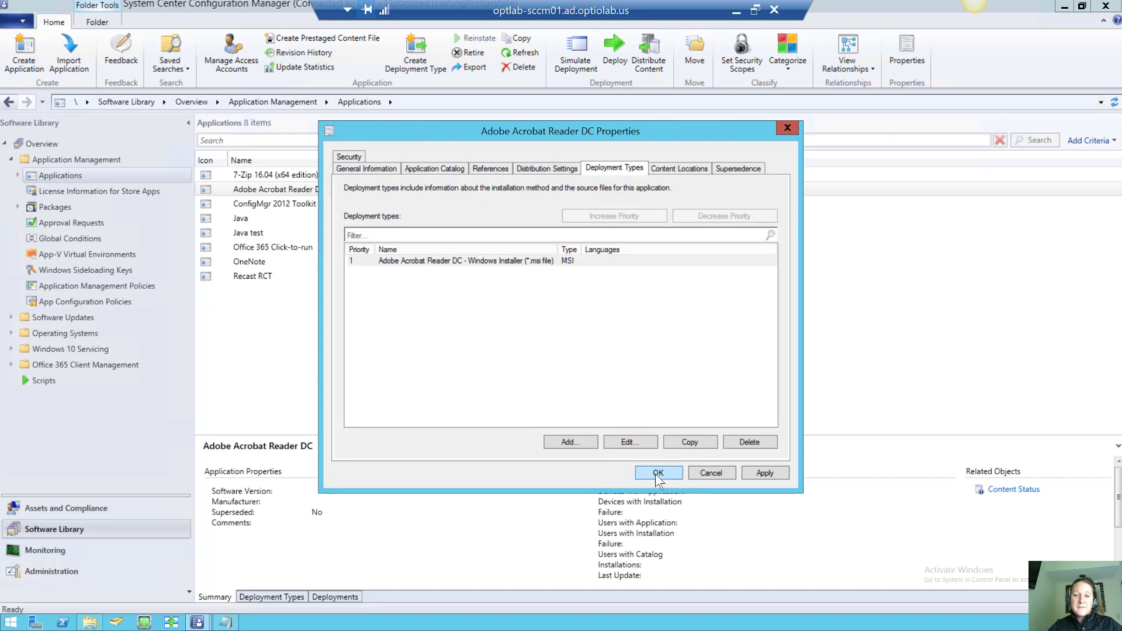
Close the Adobe Acrobat Reader DC properties and show its Deployment Types in an enlarged details pane
click(656, 475)
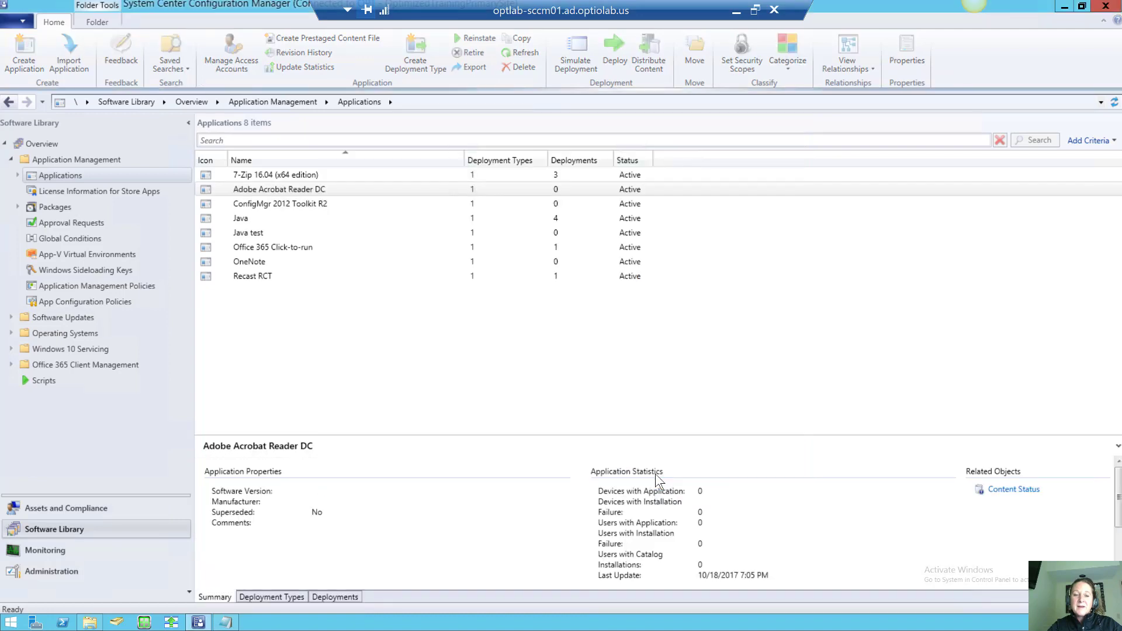
click(285, 594)
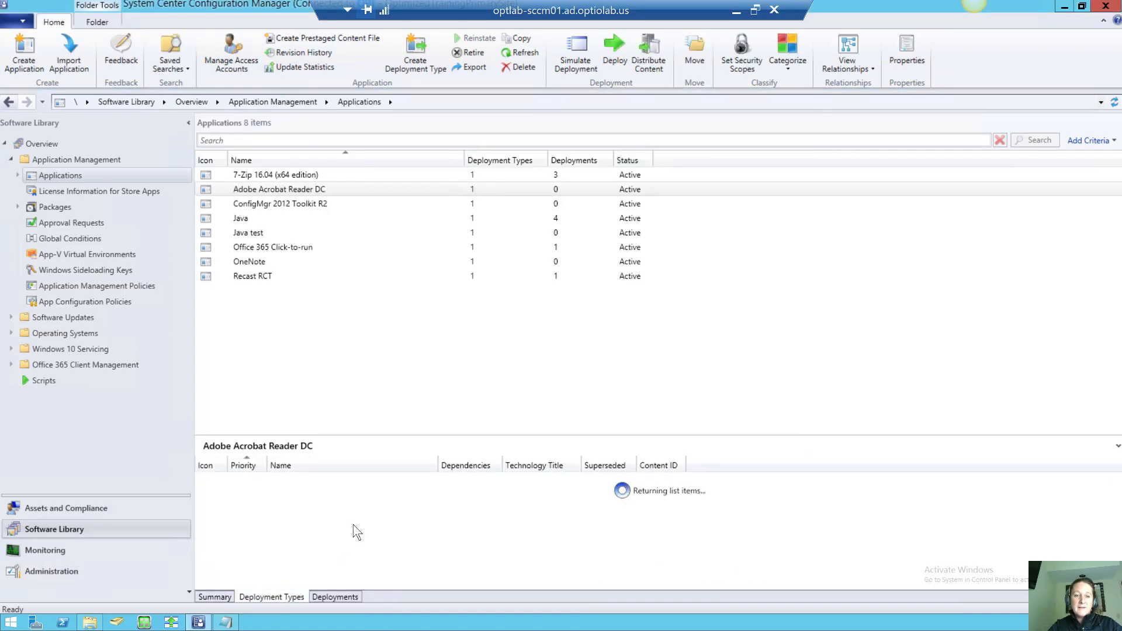
drag(396, 435, 389, 369)
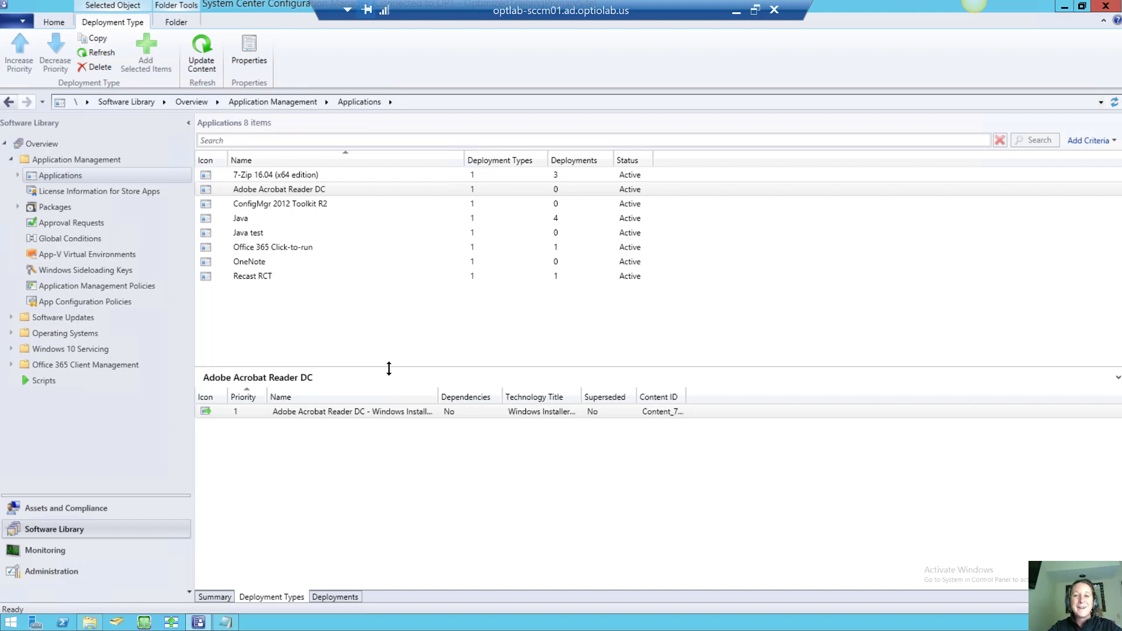
Review the context actions for the deployment type and the Adobe Acrobat Reader DC application
click(328, 414)
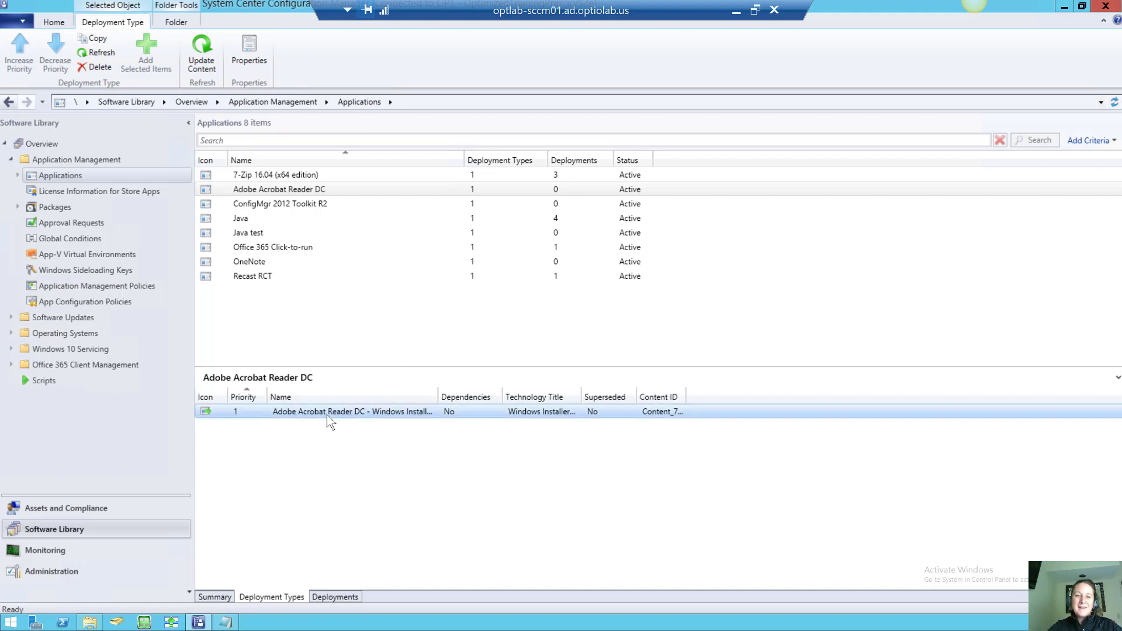
right_click(328, 419)
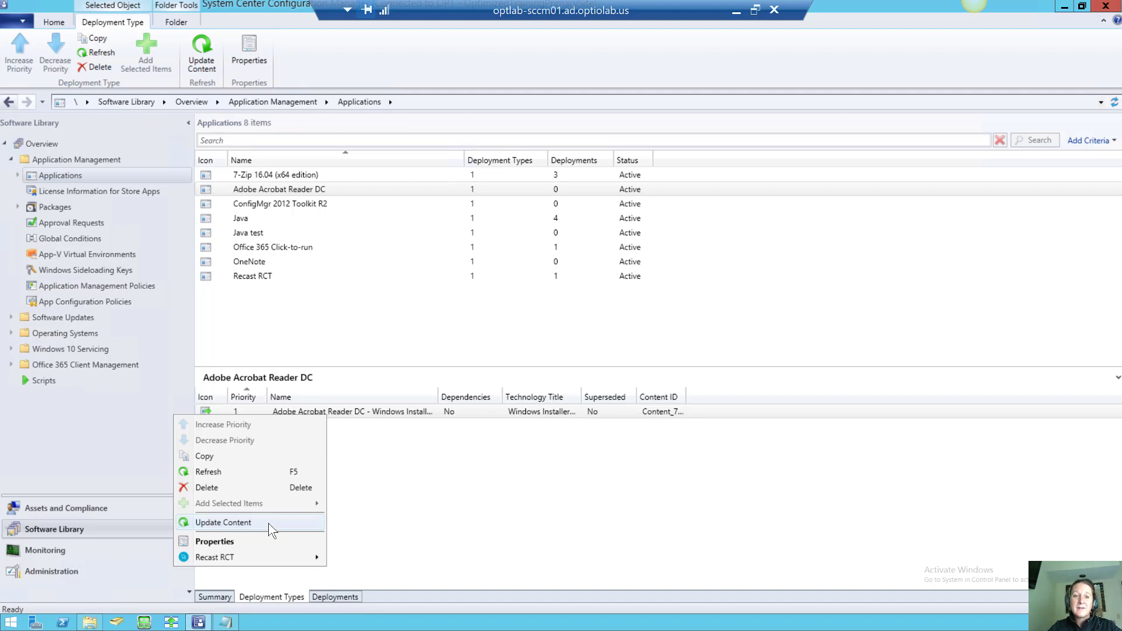
key(Escape)
click(303, 193)
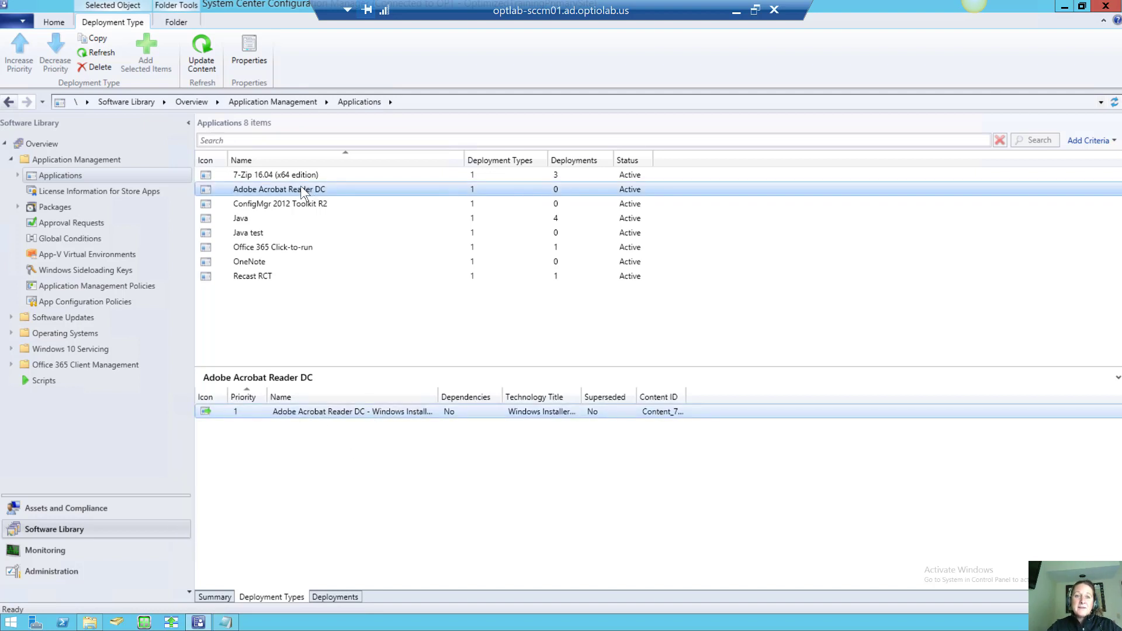
right_click(303, 193)
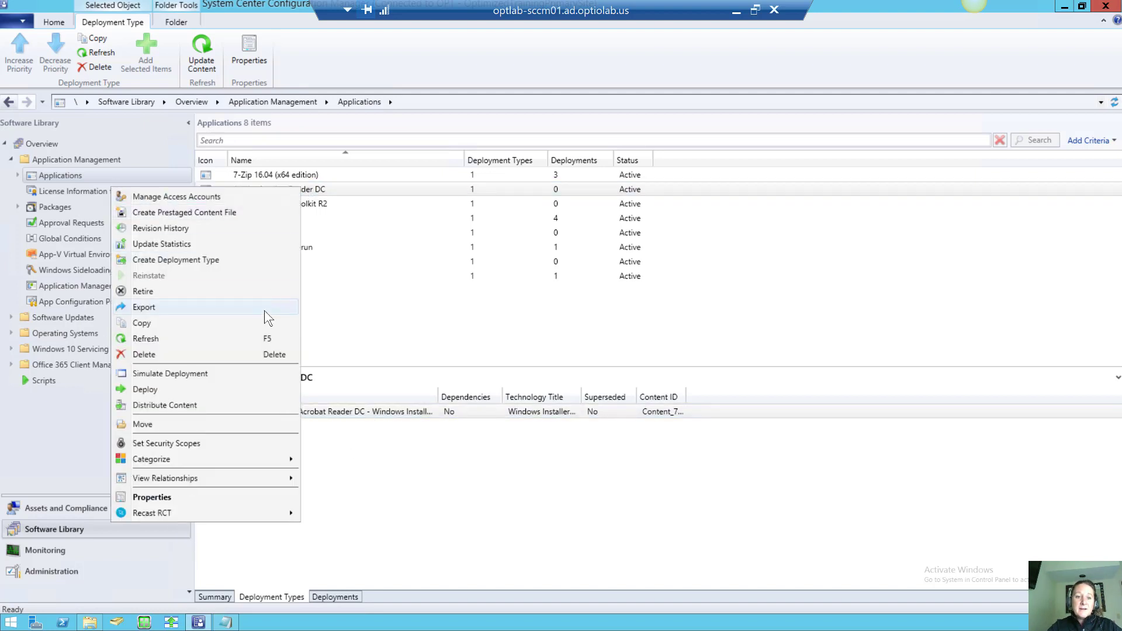
Start deploying Adobe Acrobat Reader DC and target the Test1 device collection
click(266, 390)
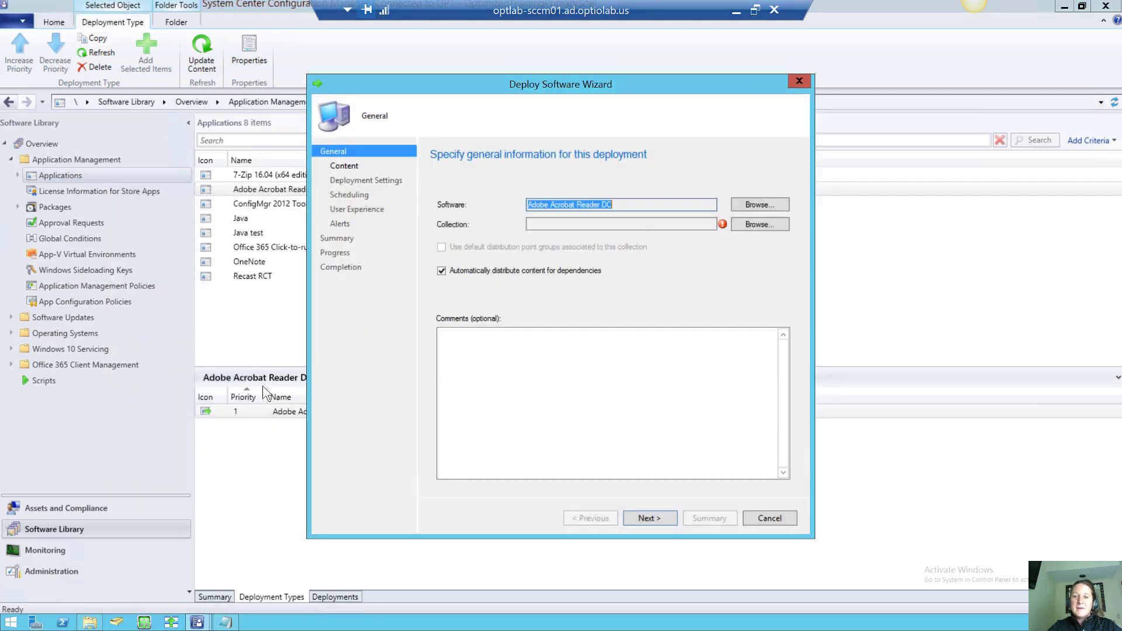
click(746, 226)
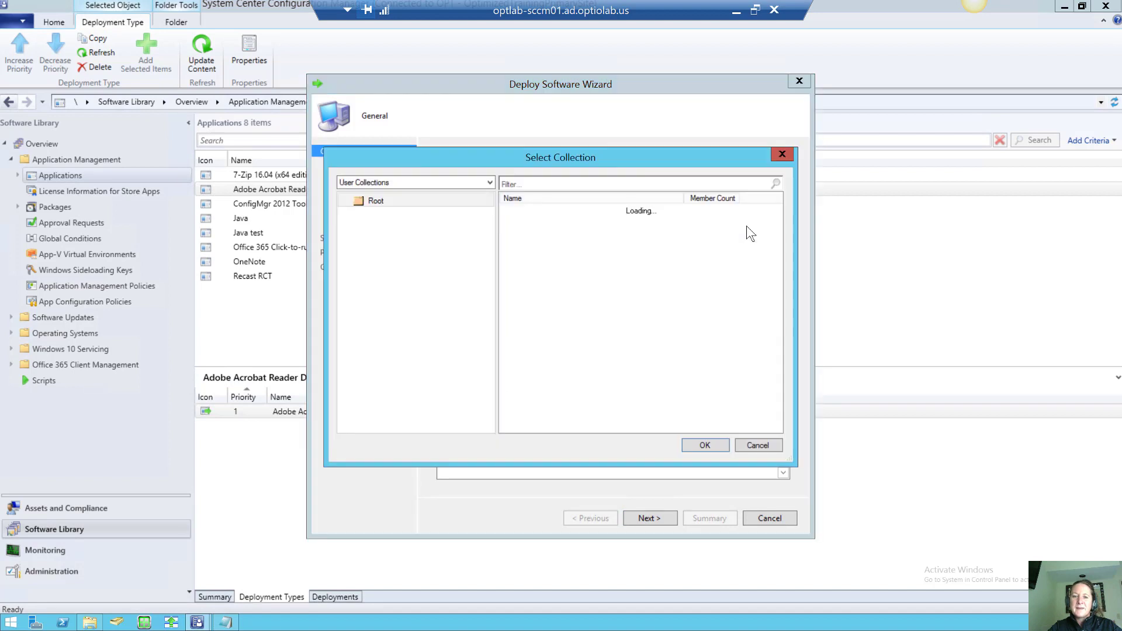
click(486, 183)
click(470, 200)
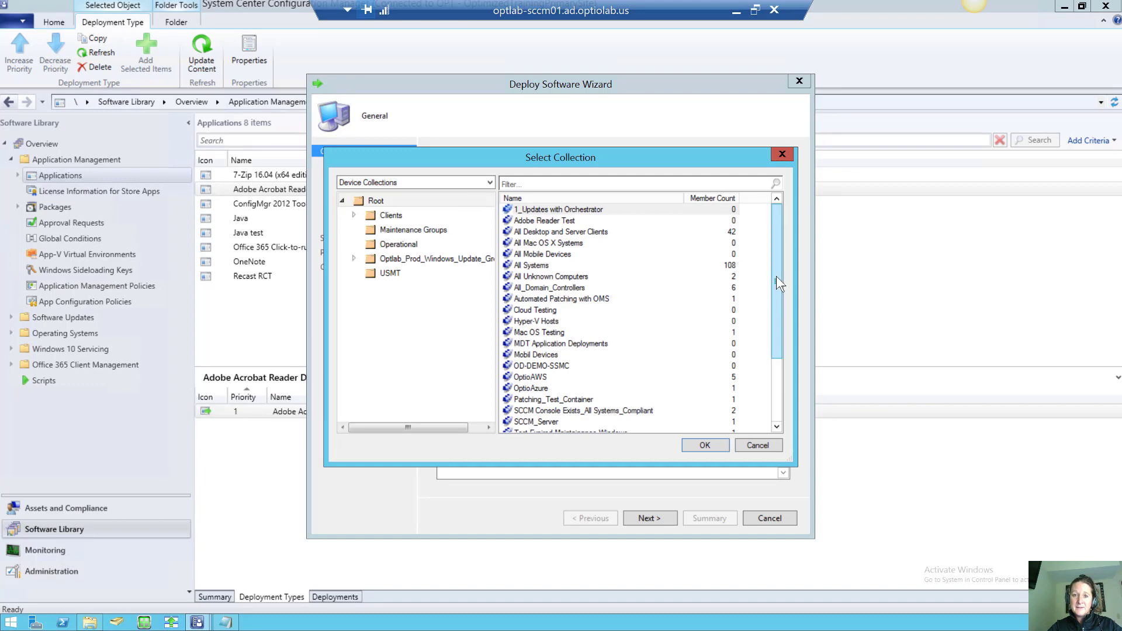
drag(776, 275, 780, 386)
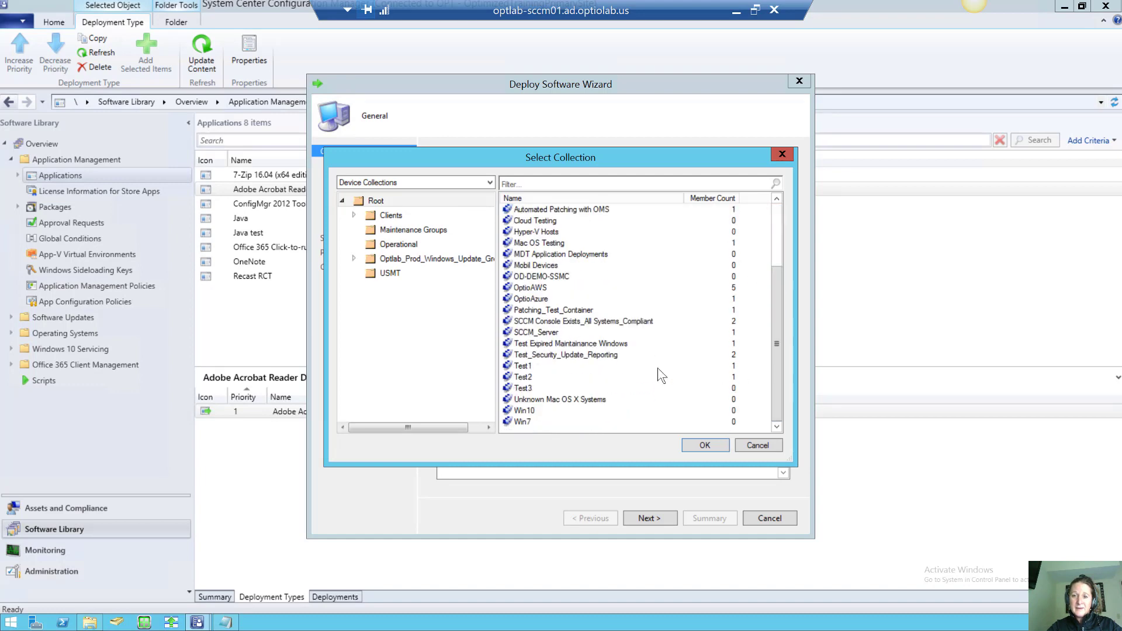
click(567, 367)
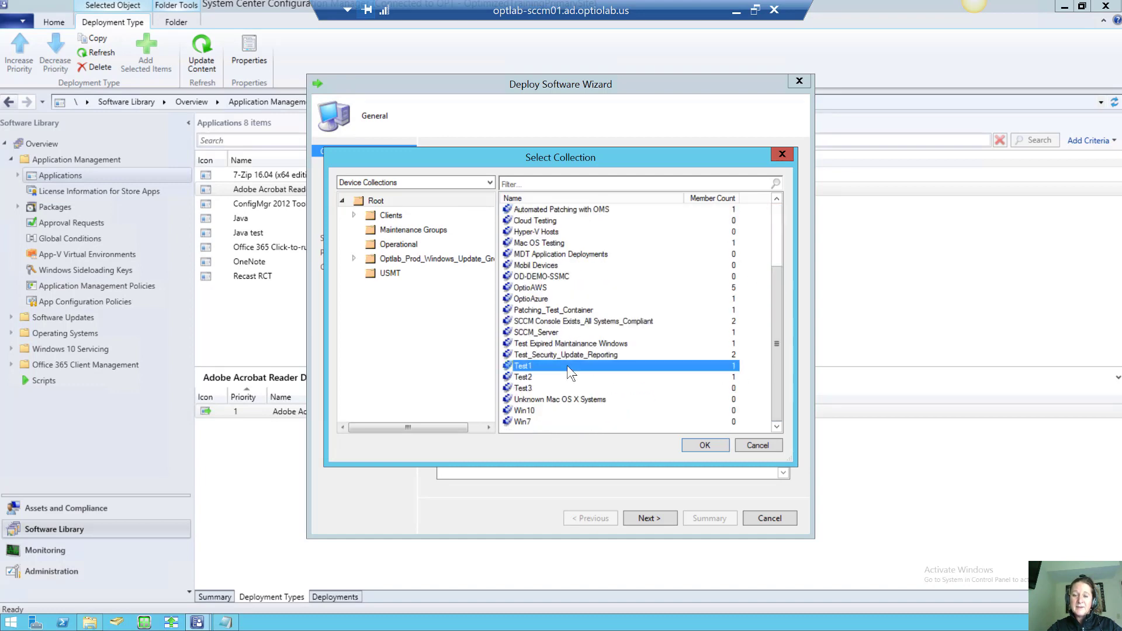
click(694, 446)
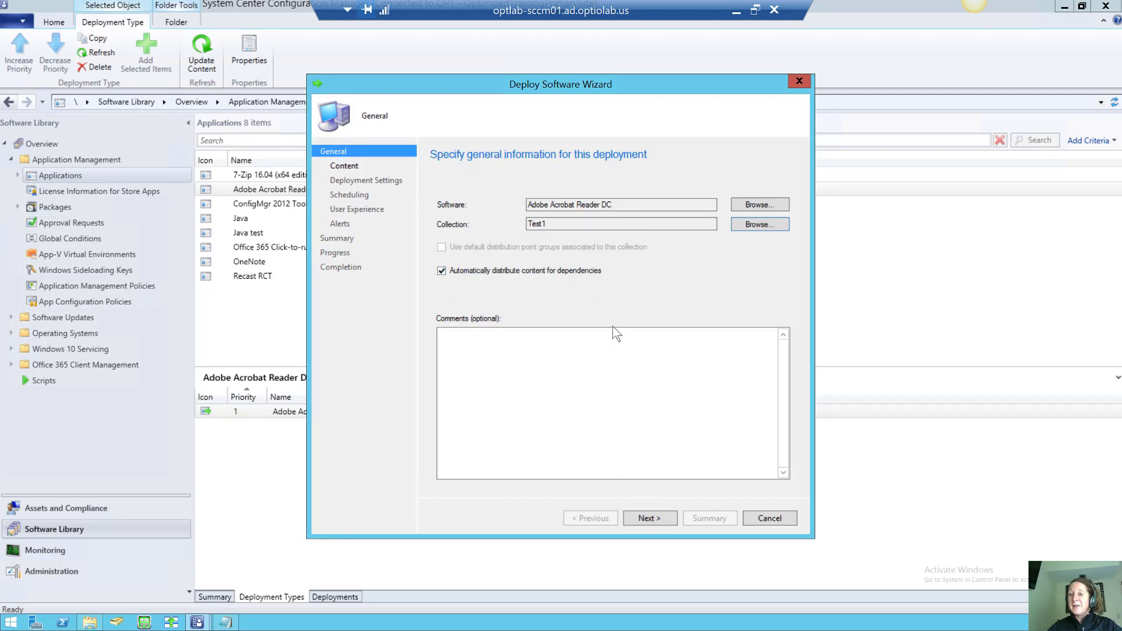
click(651, 518)
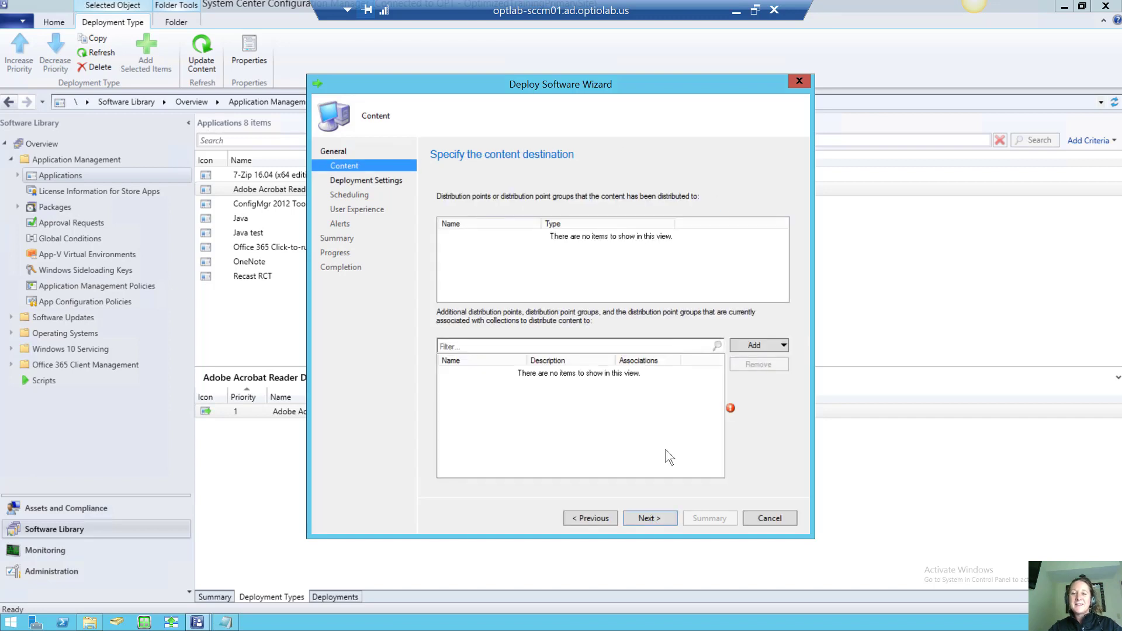
Add OPTLAB-SCCM01.AD.OPTIOLAB.US as the content distribution point
click(739, 343)
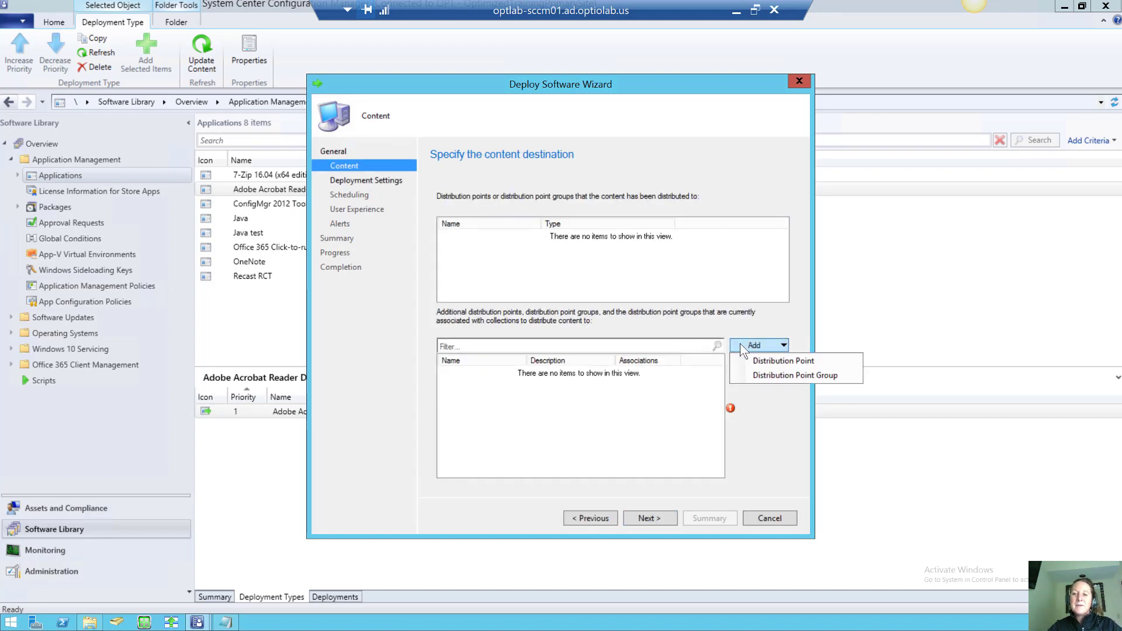
click(755, 358)
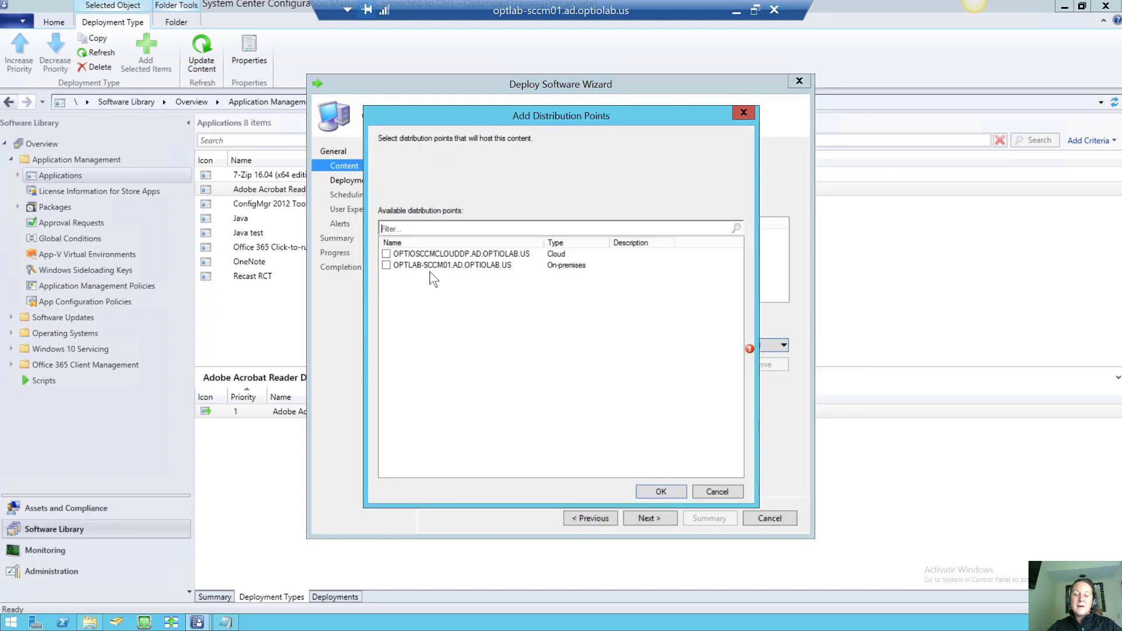
click(386, 265)
click(653, 491)
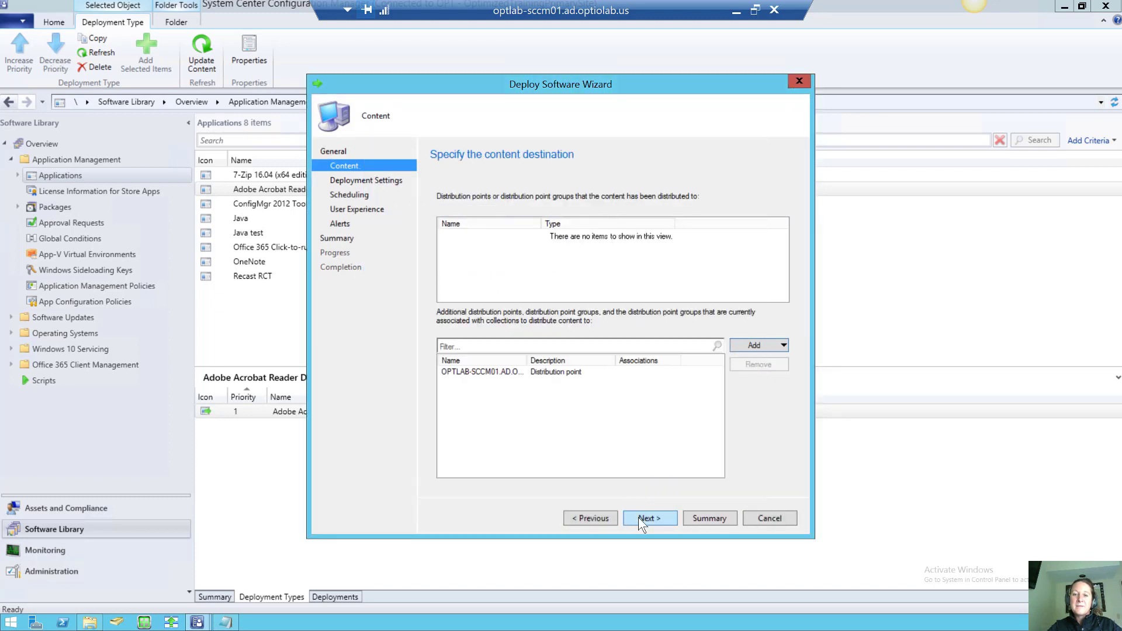
click(638, 517)
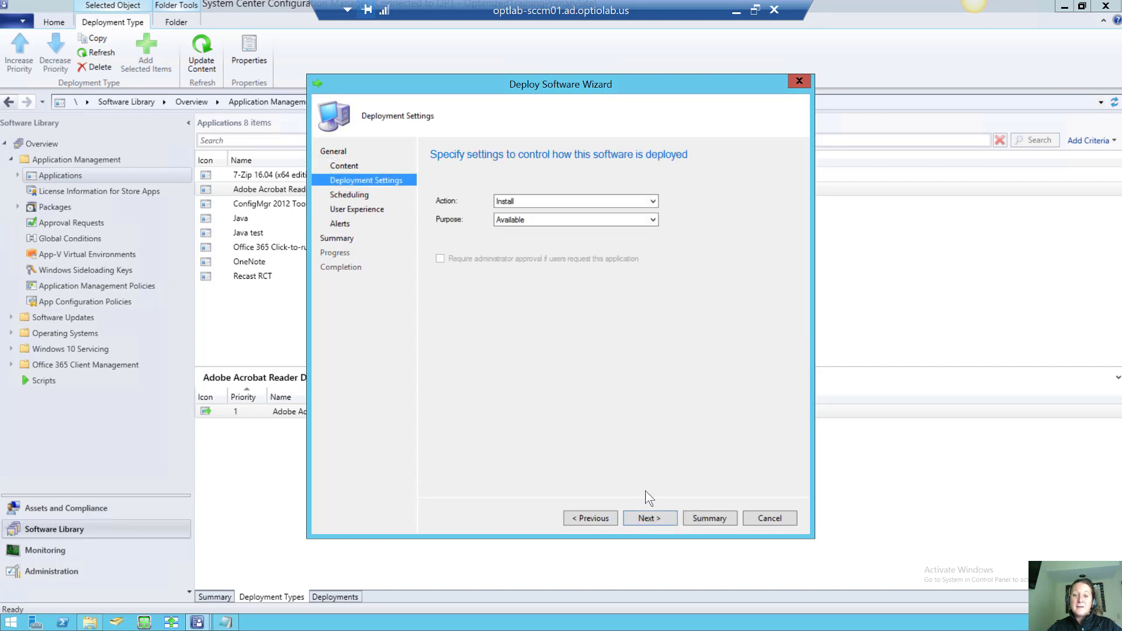
Set the deployment purpose to Required and limit user notifications to computer restarts
click(618, 217)
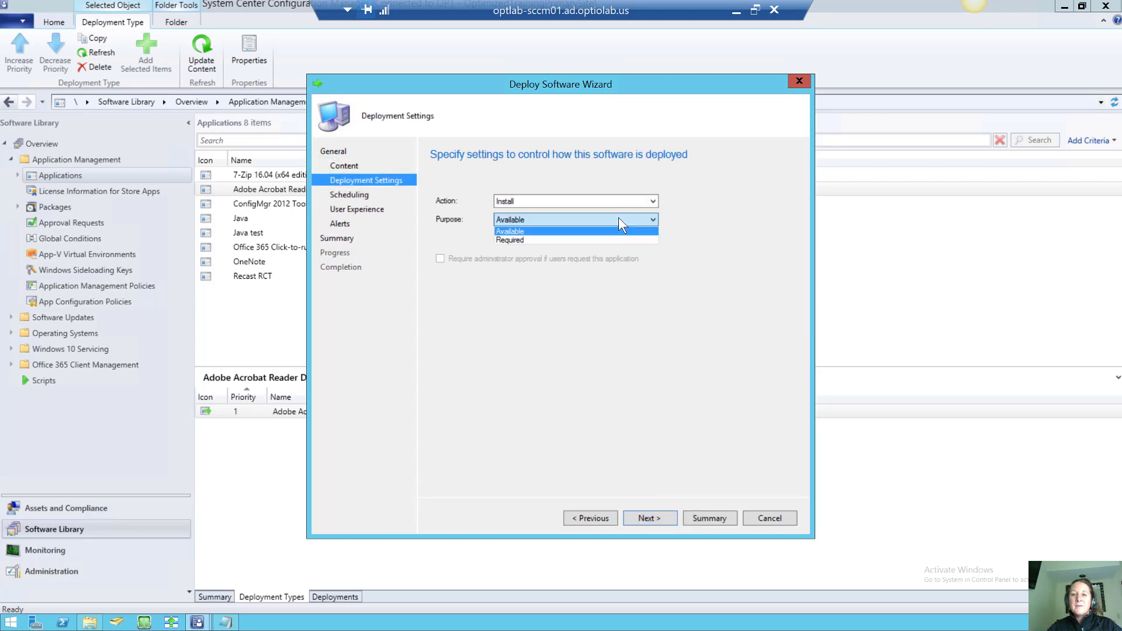
click(616, 237)
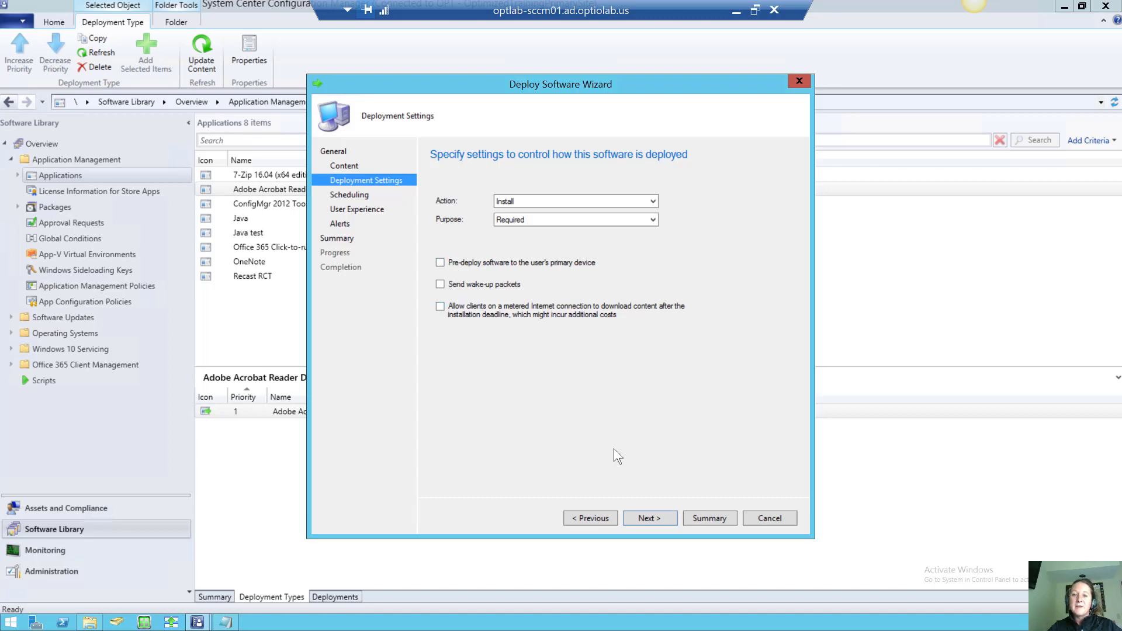
click(649, 518)
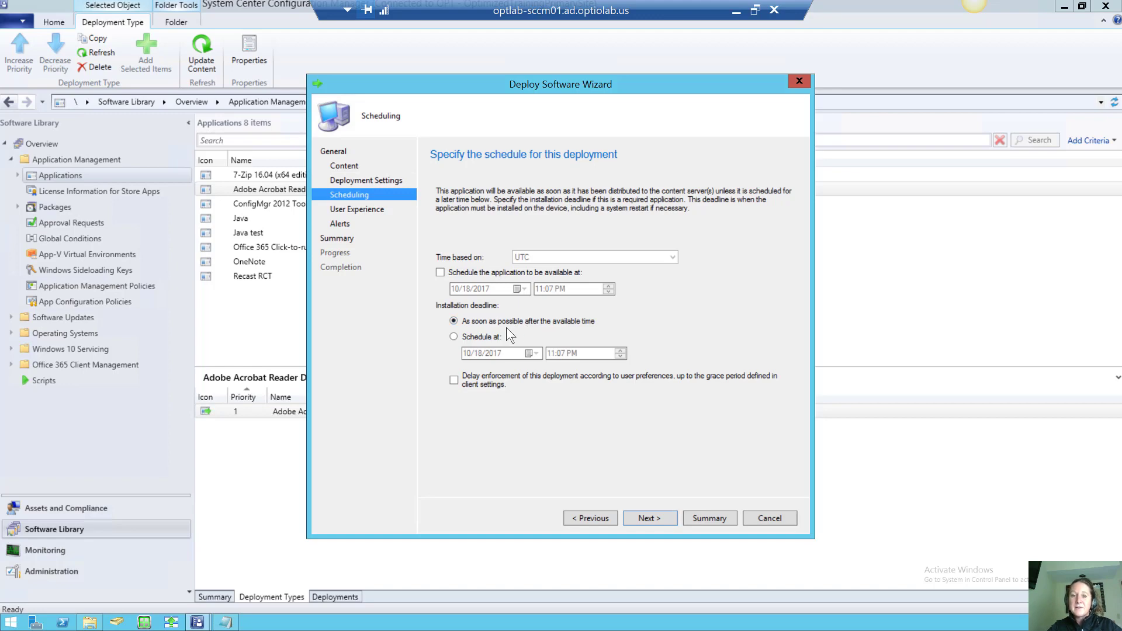
click(658, 517)
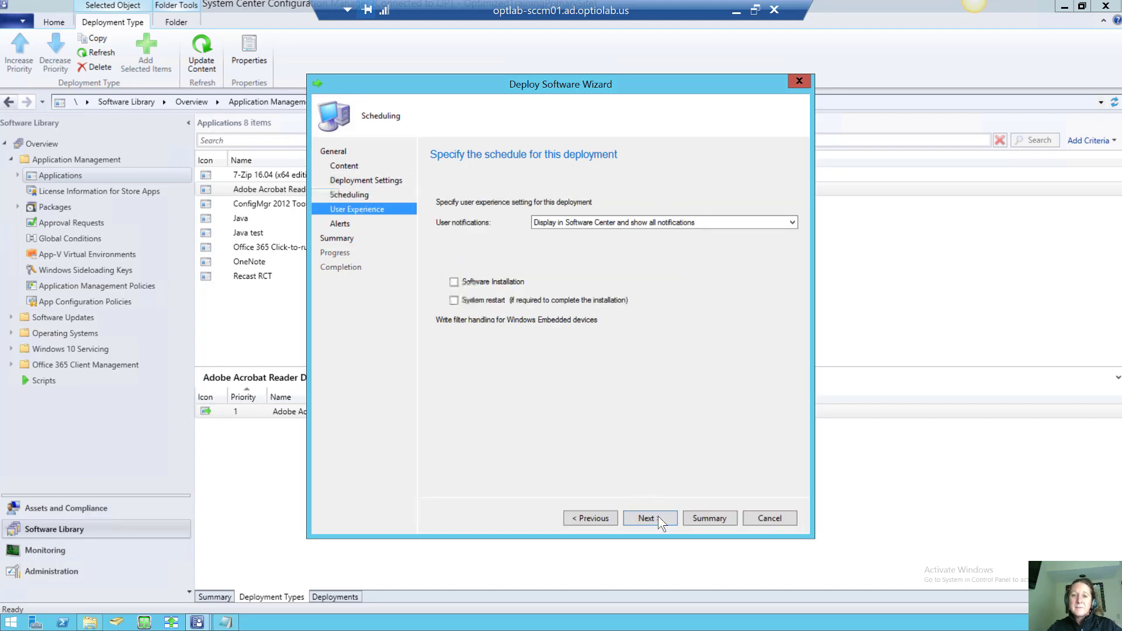
click(713, 224)
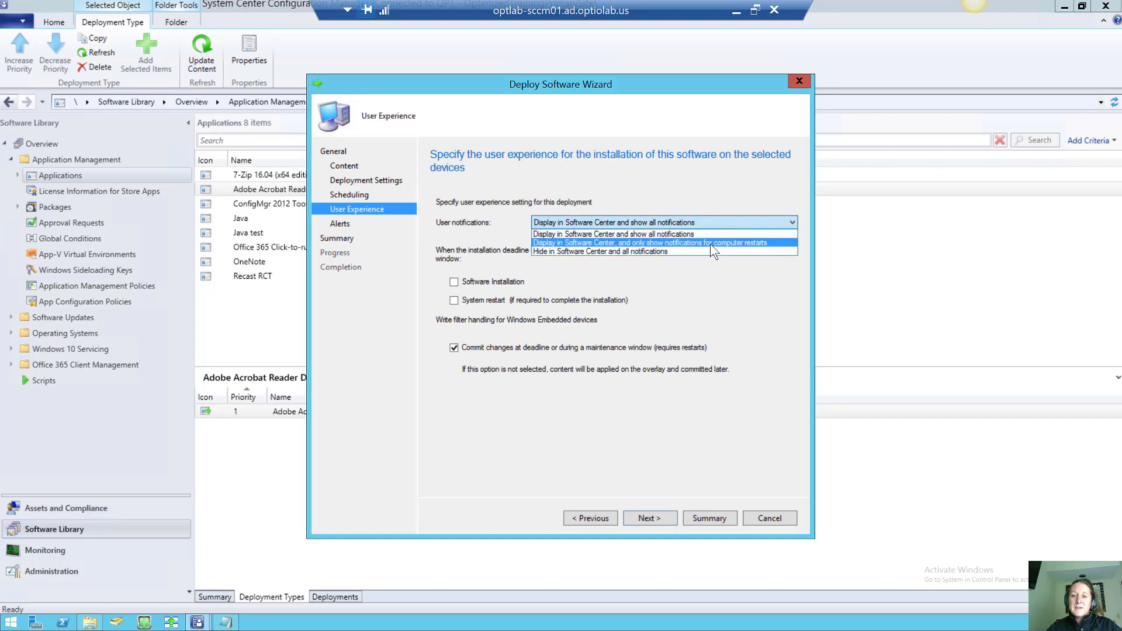
click(710, 243)
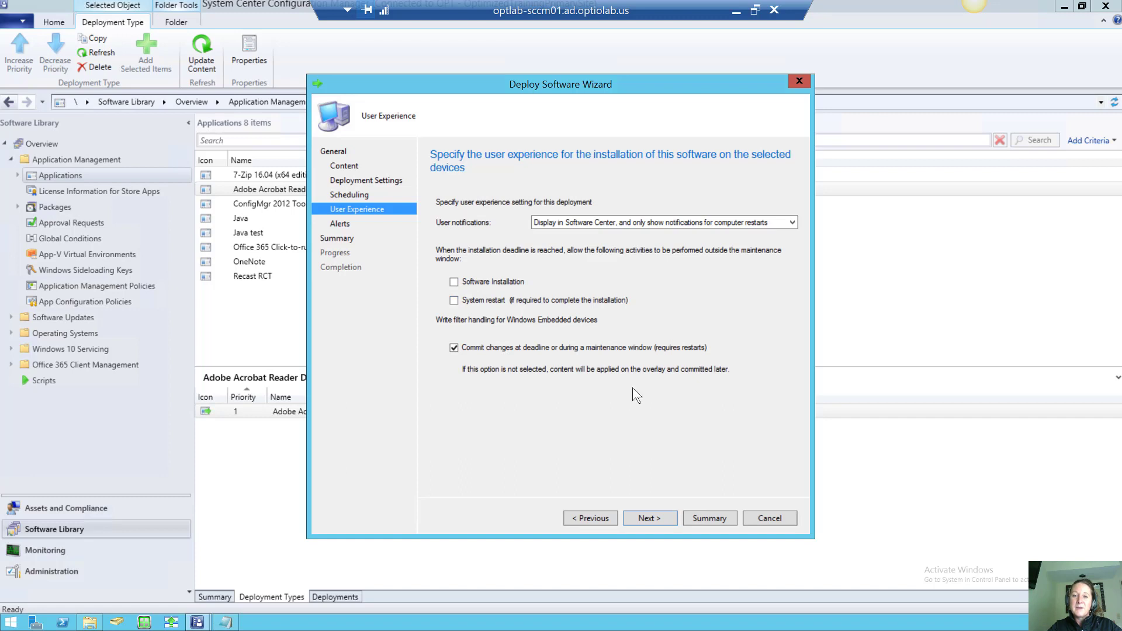
Go back to Deployment Settings and change the purpose to Available
click(599, 517)
click(599, 517)
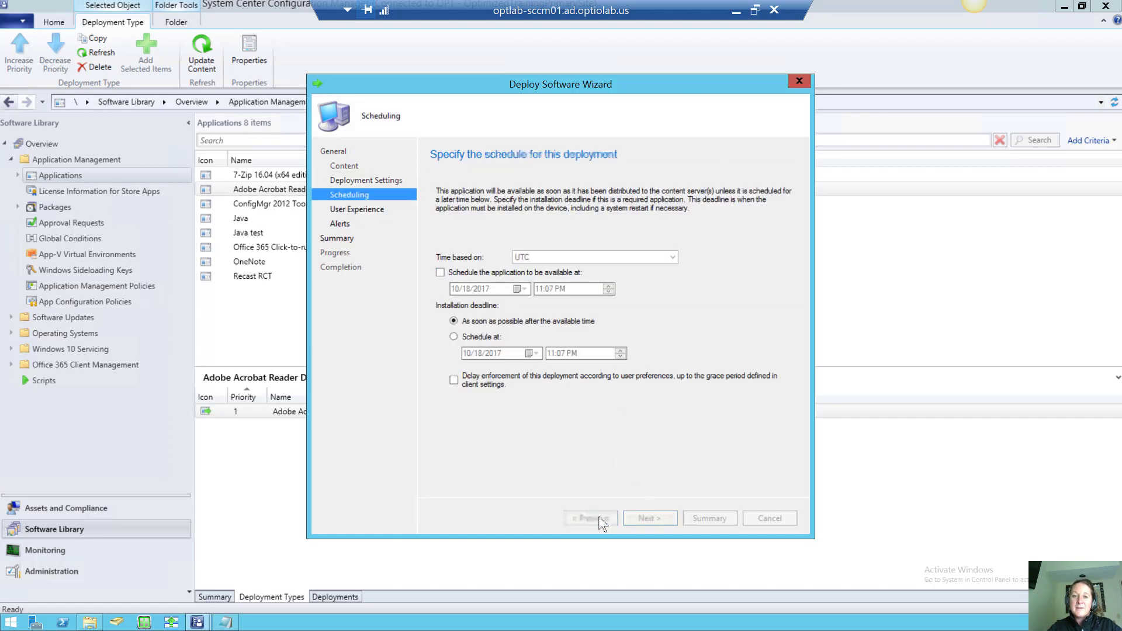
click(569, 221)
click(572, 231)
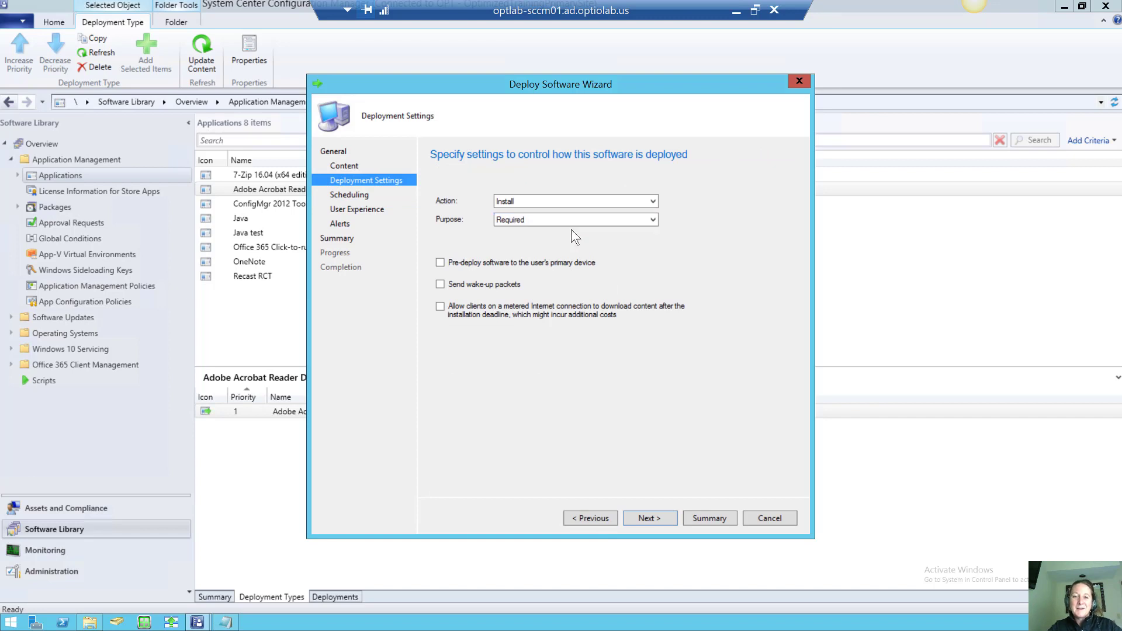
click(567, 221)
click(575, 240)
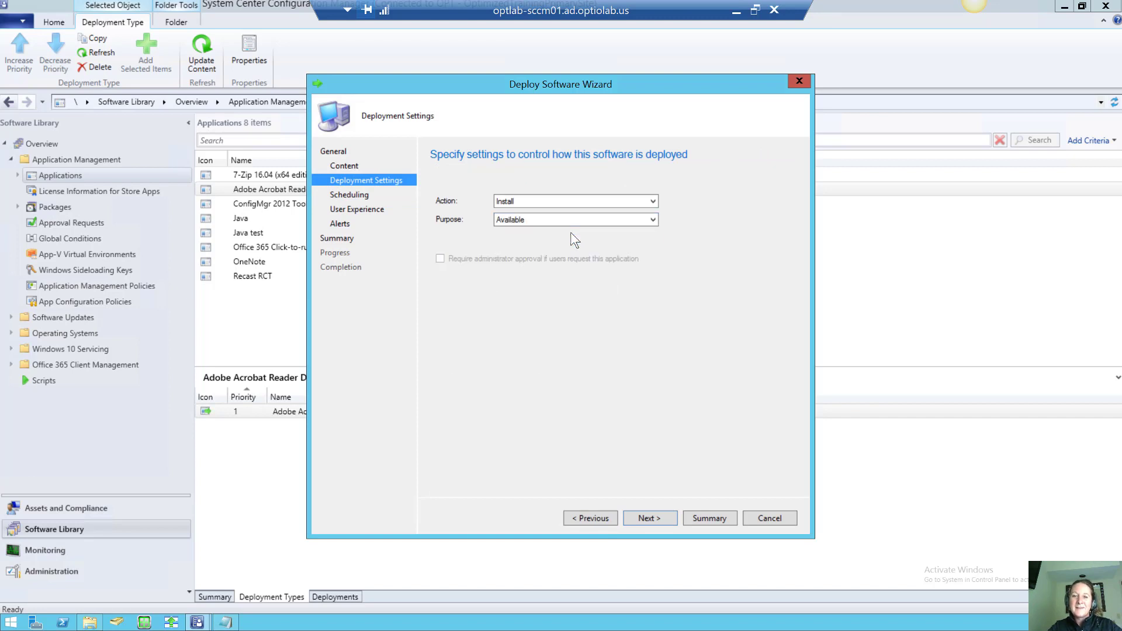
Keep restart-only notifications and advance past Alerts to the Summary page
click(644, 517)
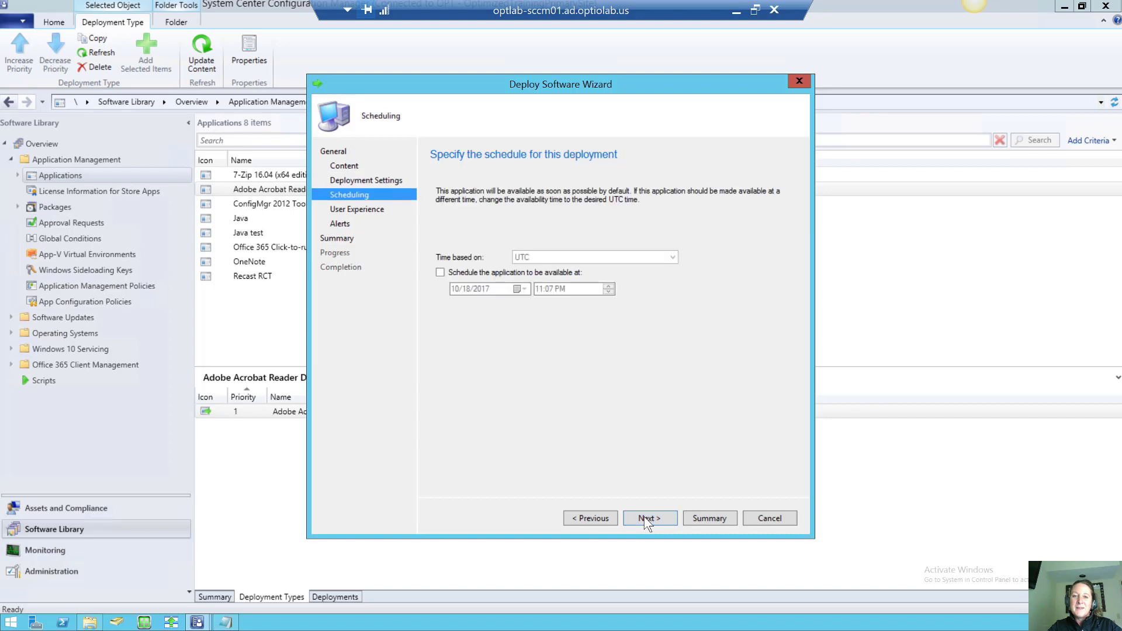
click(644, 517)
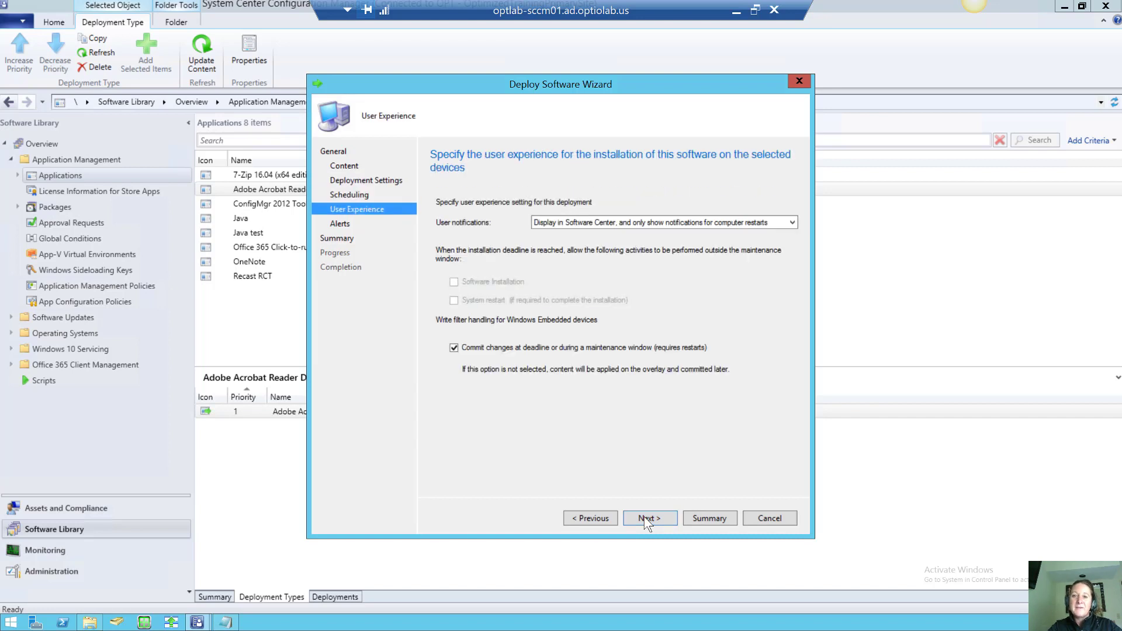
click(664, 222)
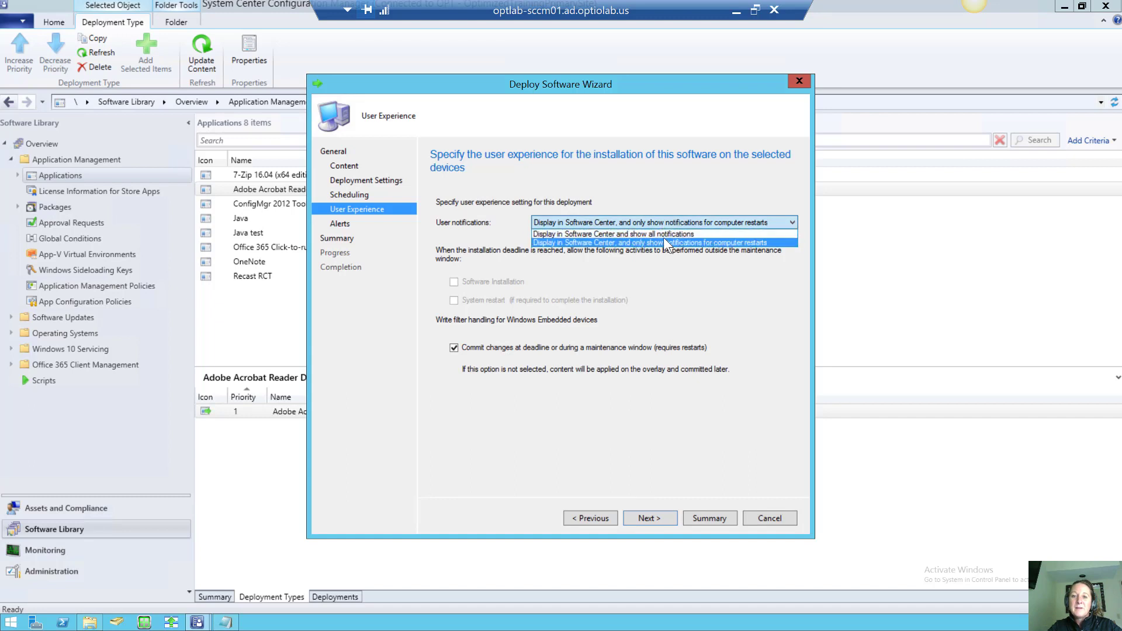
click(664, 239)
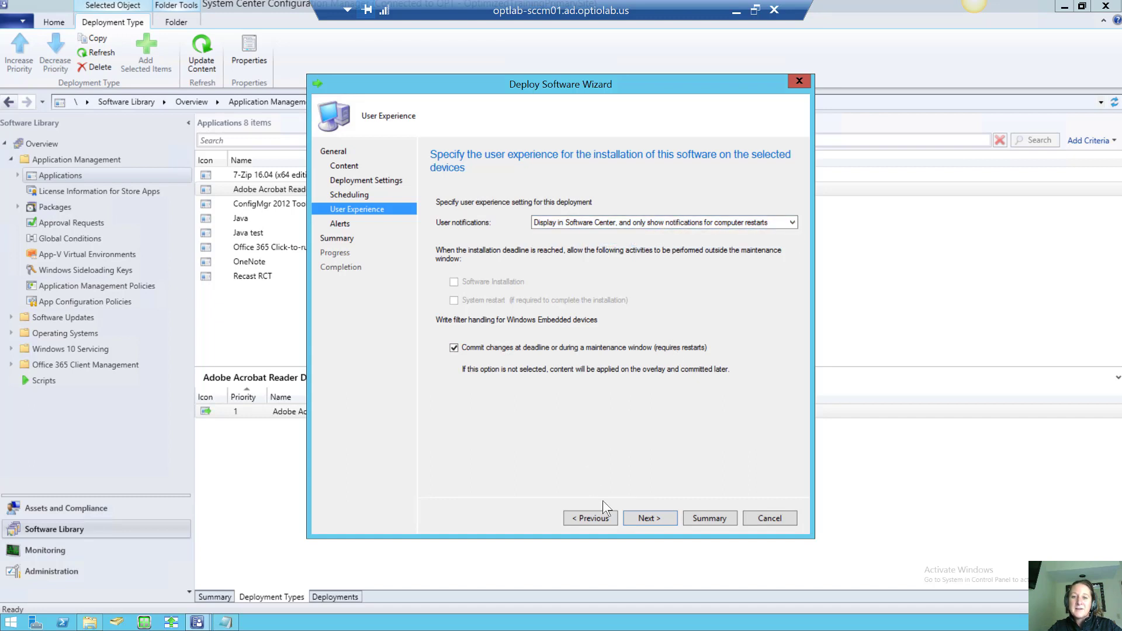
click(650, 518)
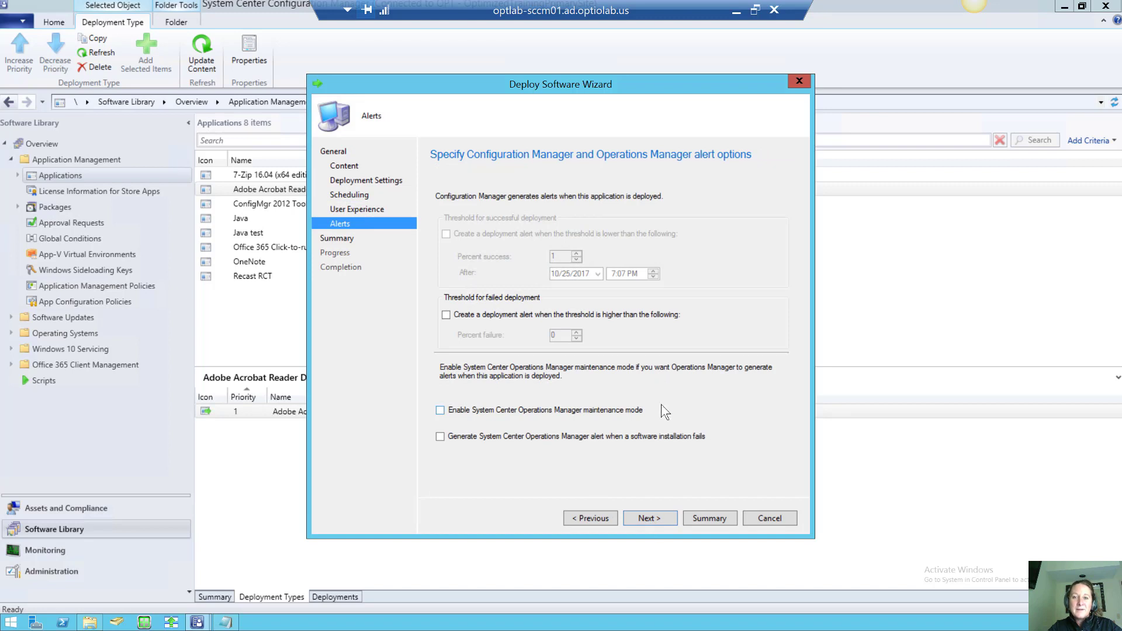
click(656, 522)
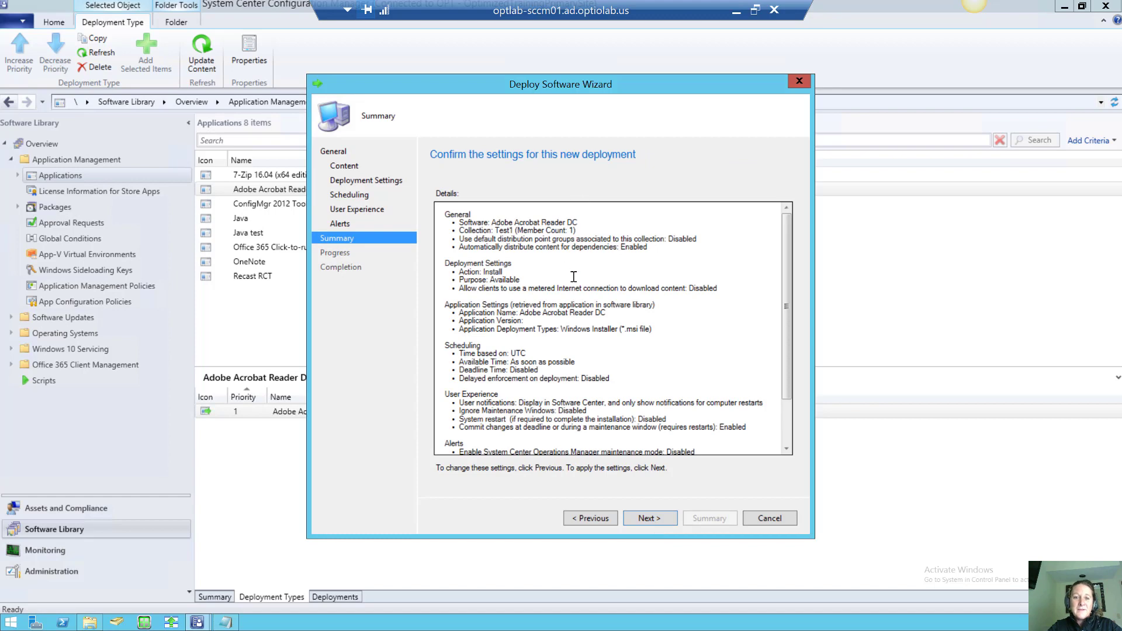
Run the deployment from the Summary page and close the completed wizard
click(650, 518)
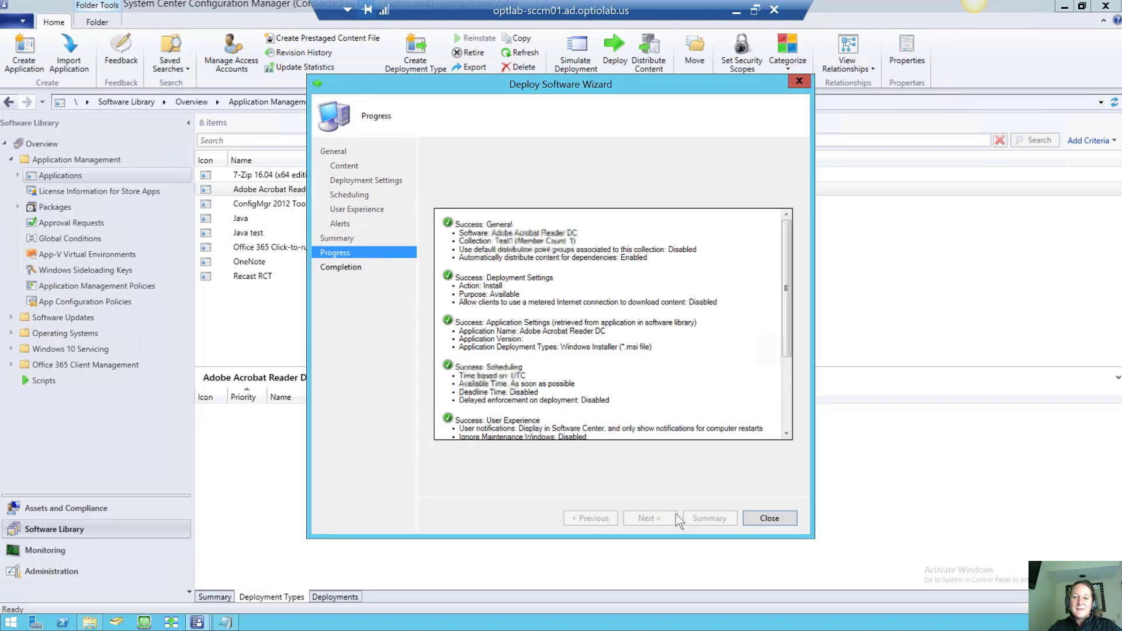
click(770, 517)
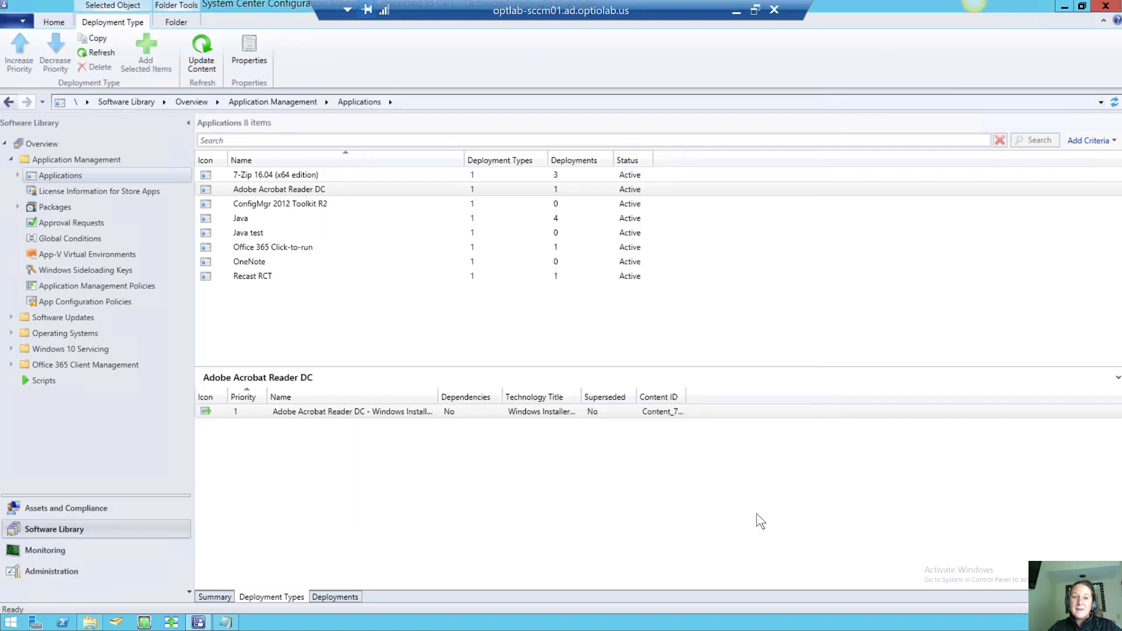
Create a manually specified application named 'Adobe Reader Manual' with date published 10/18/2017
right_click(67, 175)
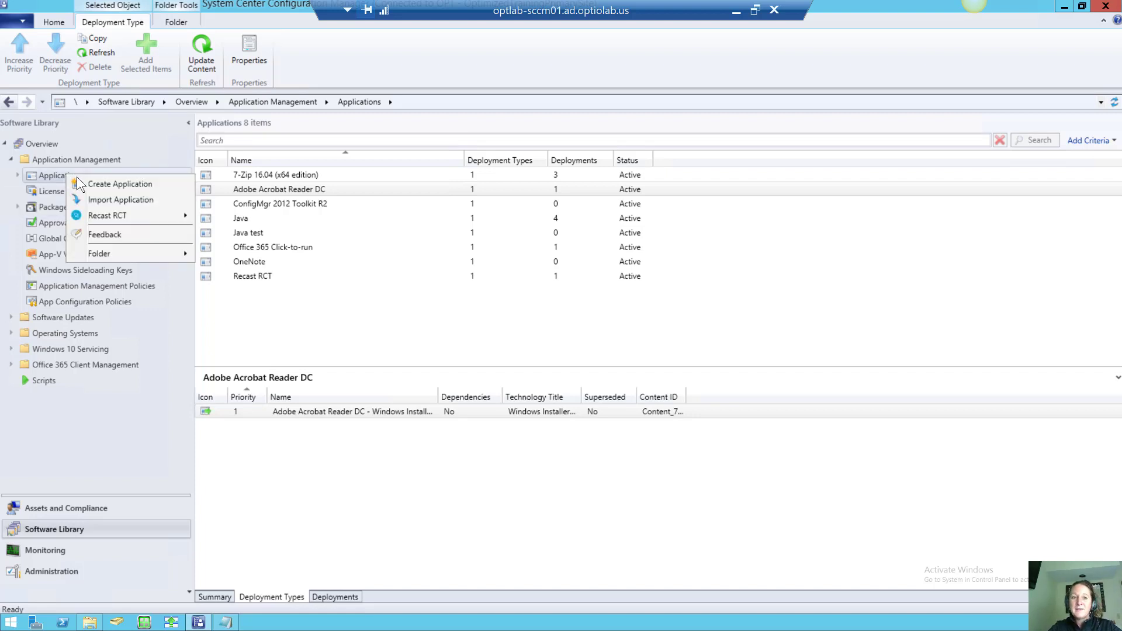
click(89, 184)
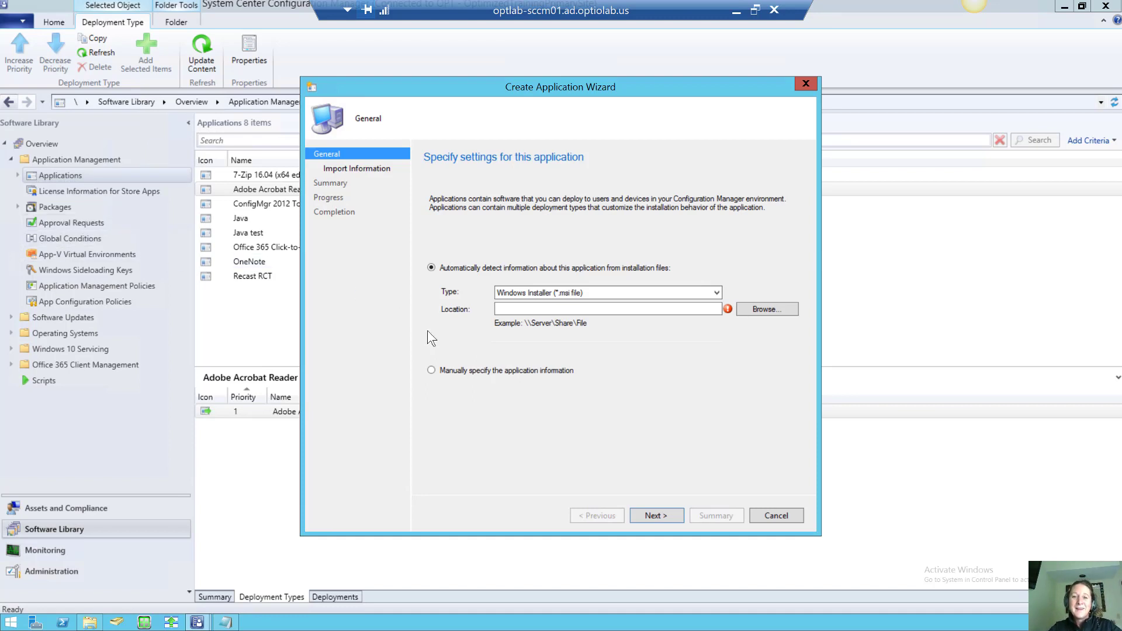
click(434, 368)
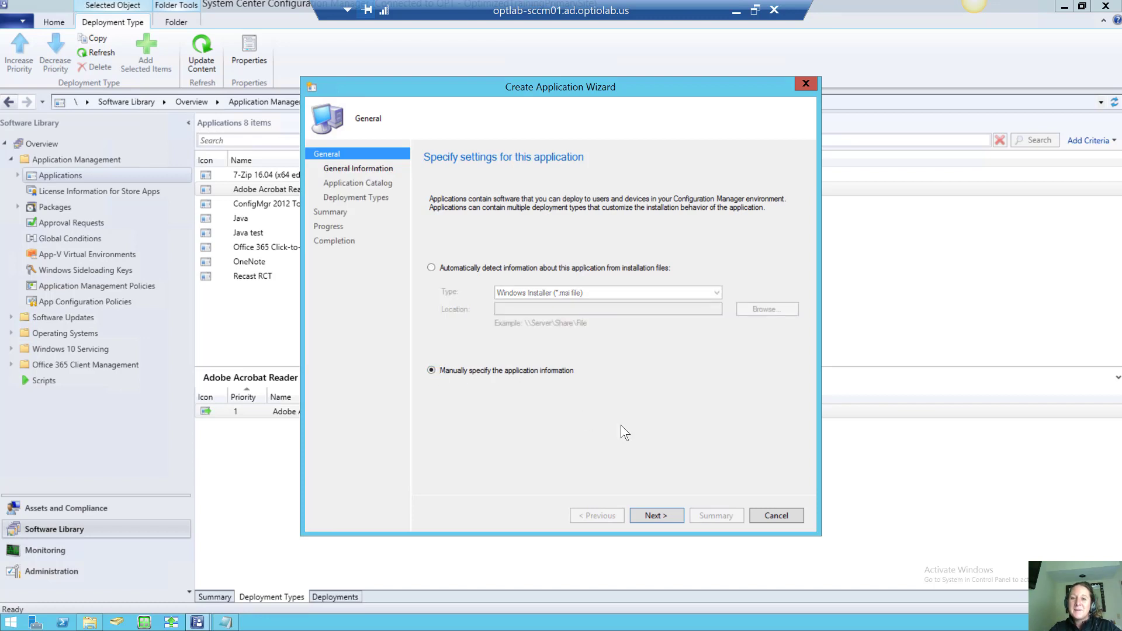
click(654, 516)
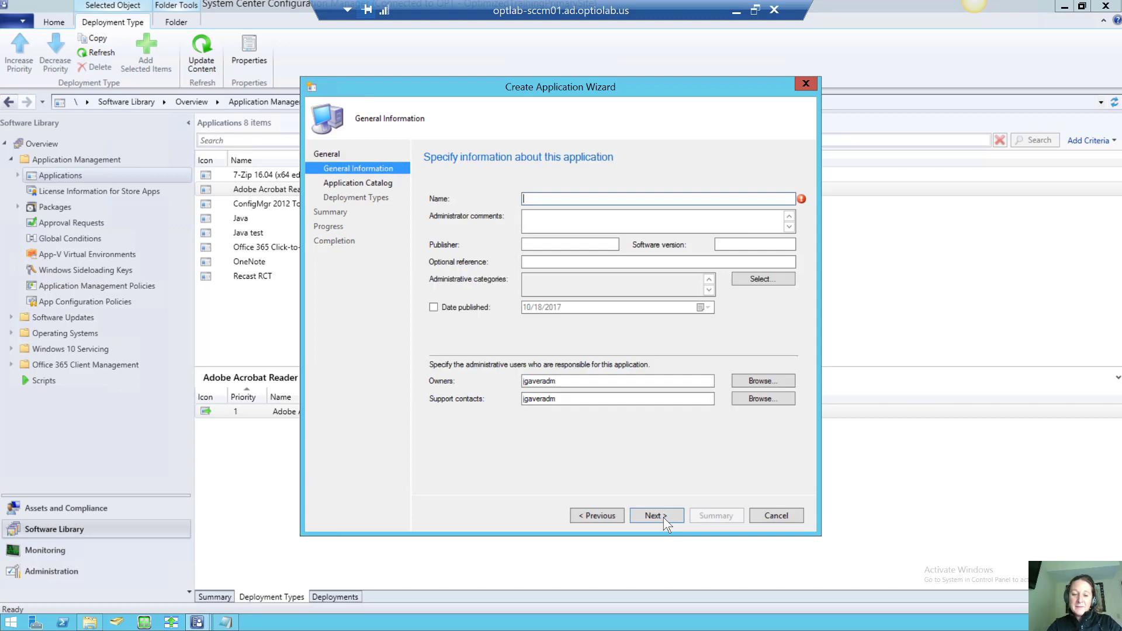
text(Adobe)
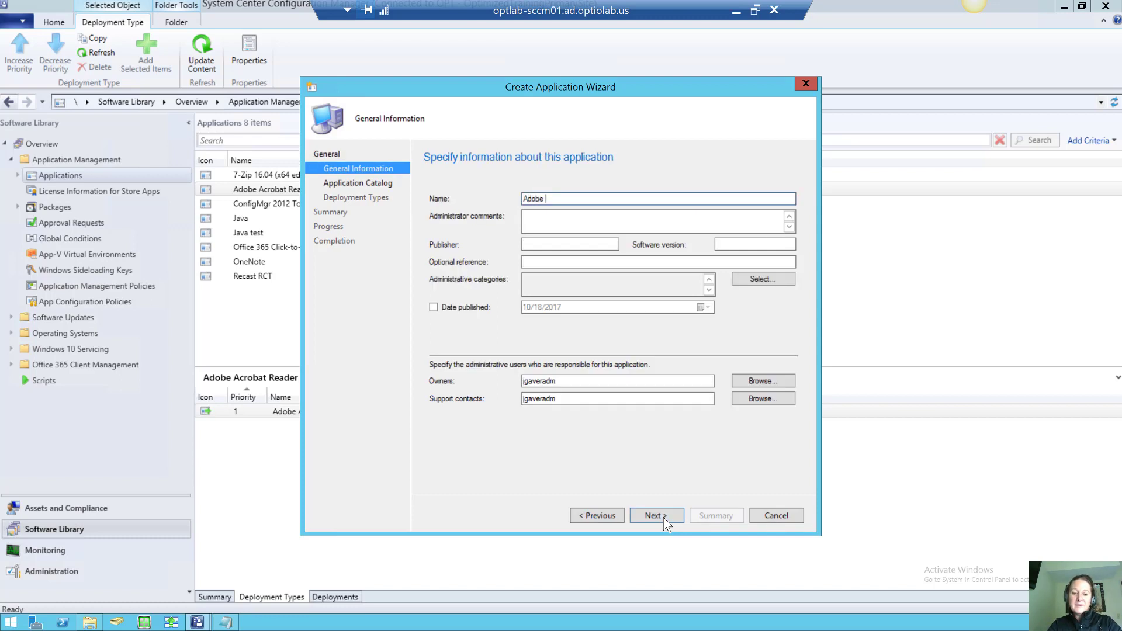
text( Reader Manual)
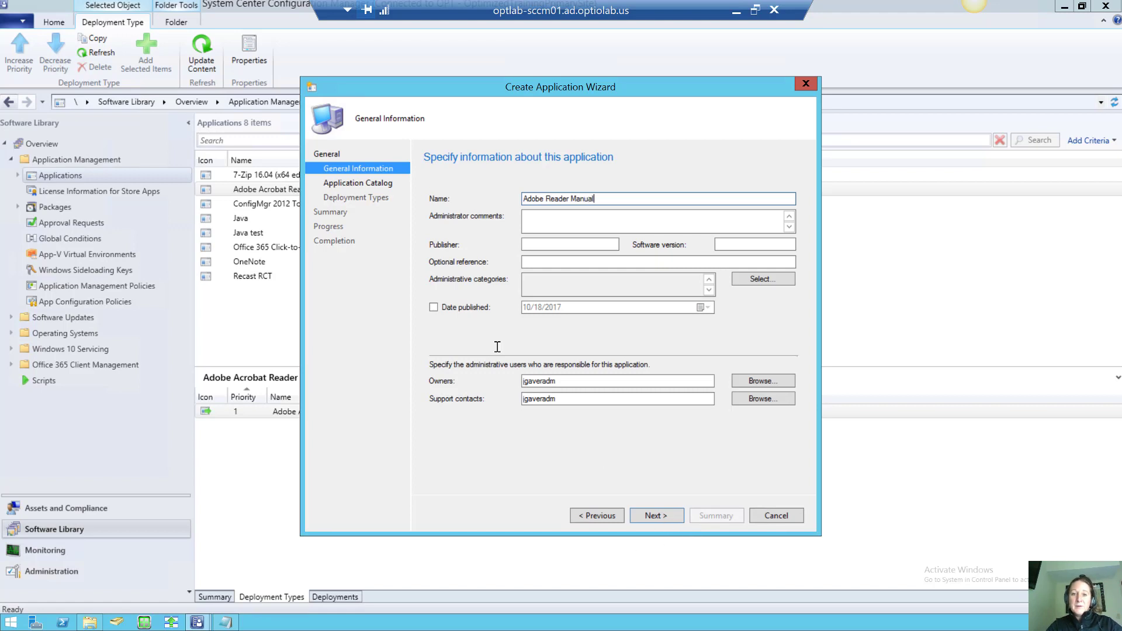
click(433, 307)
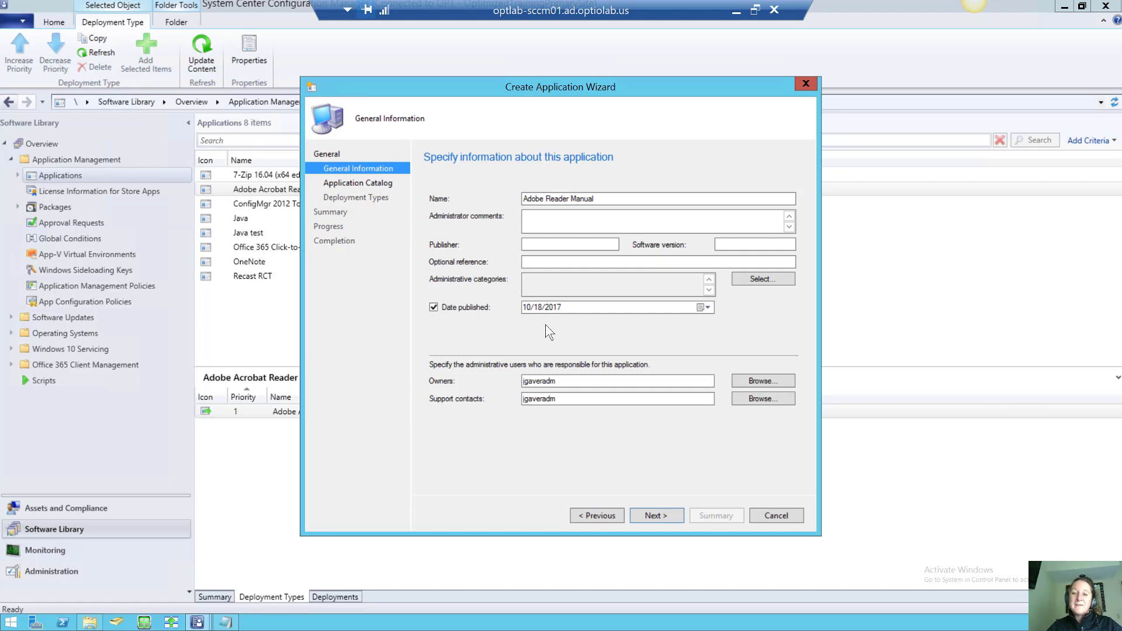
Use AdbeRdr11010_en_US.exe from the Adobe deployments share as the catalog icon
click(654, 517)
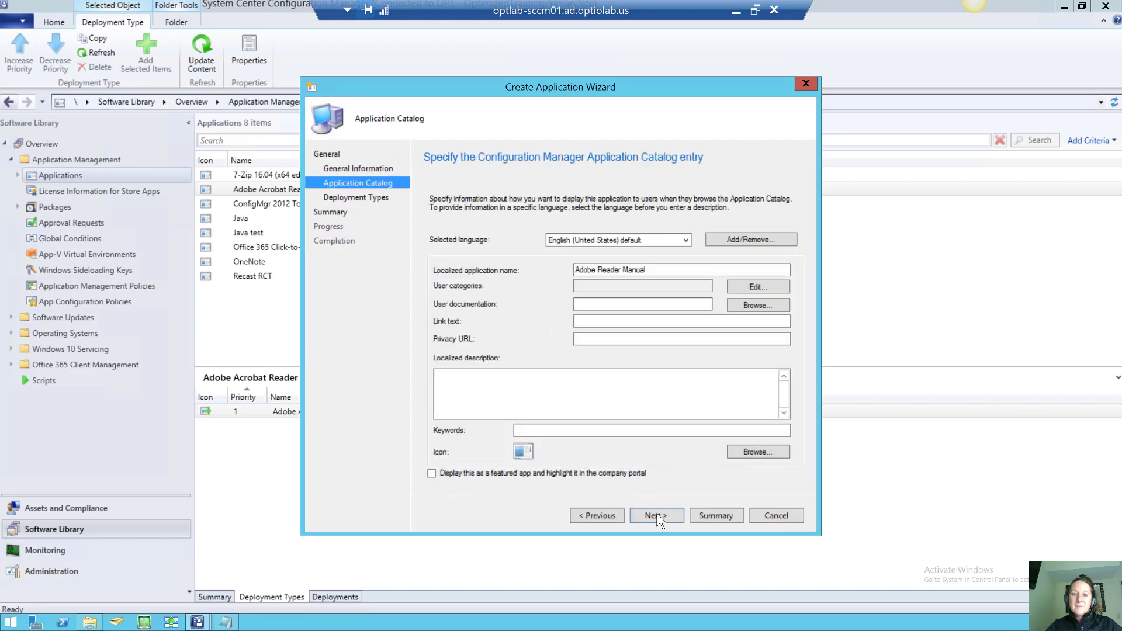
click(755, 451)
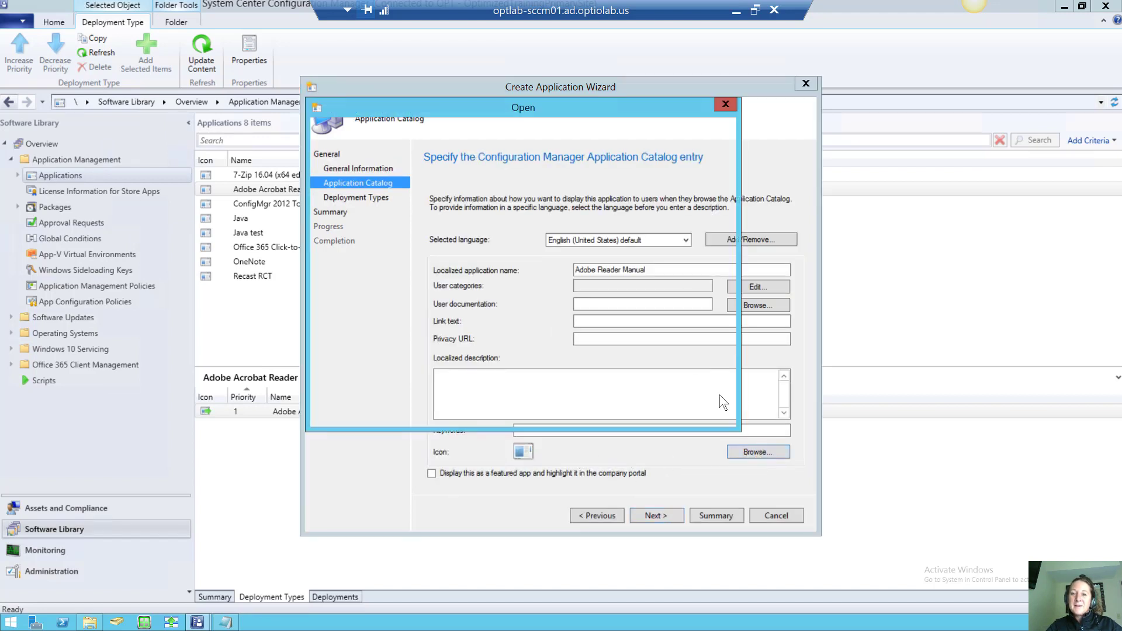
click(517, 133)
text(\\optlab-sccm01\Deployments\Adobe)
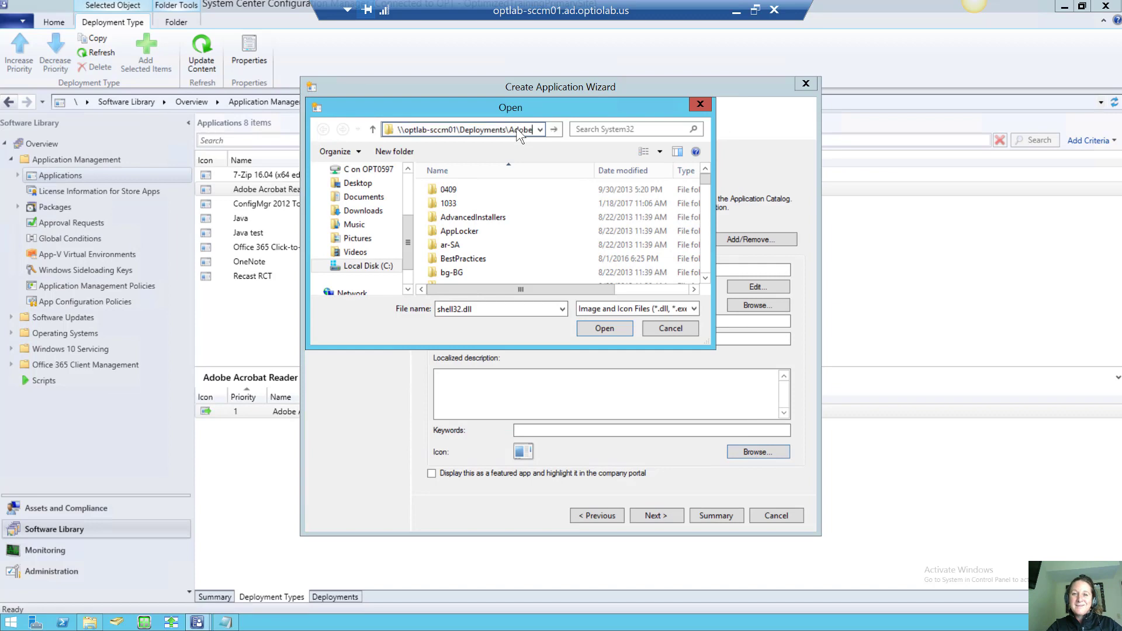
key(Return)
click(468, 204)
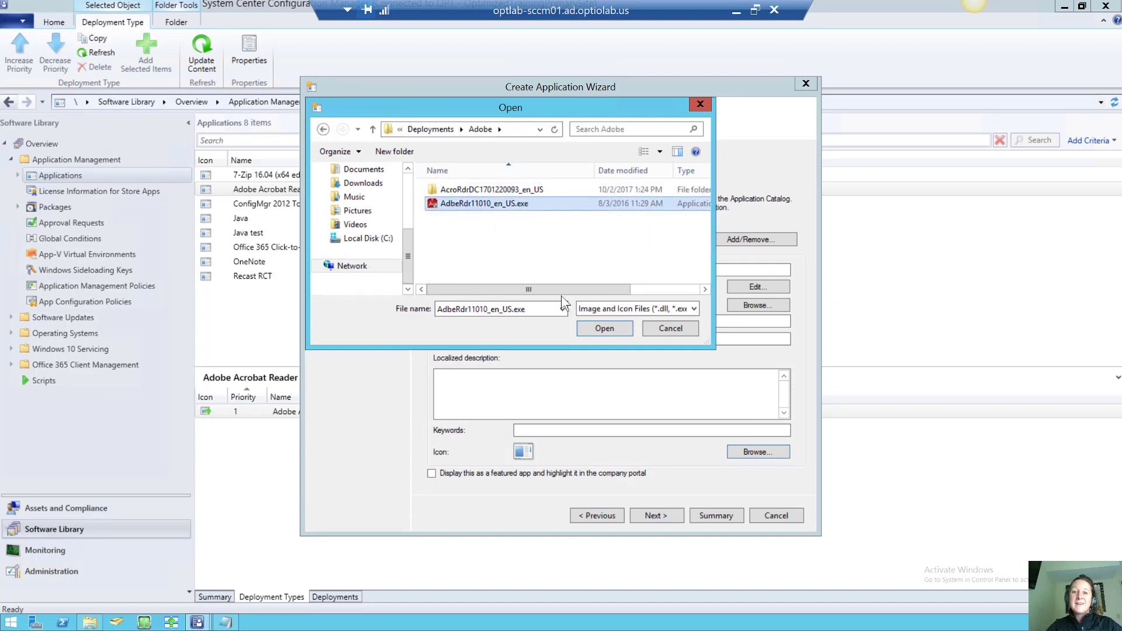
click(604, 327)
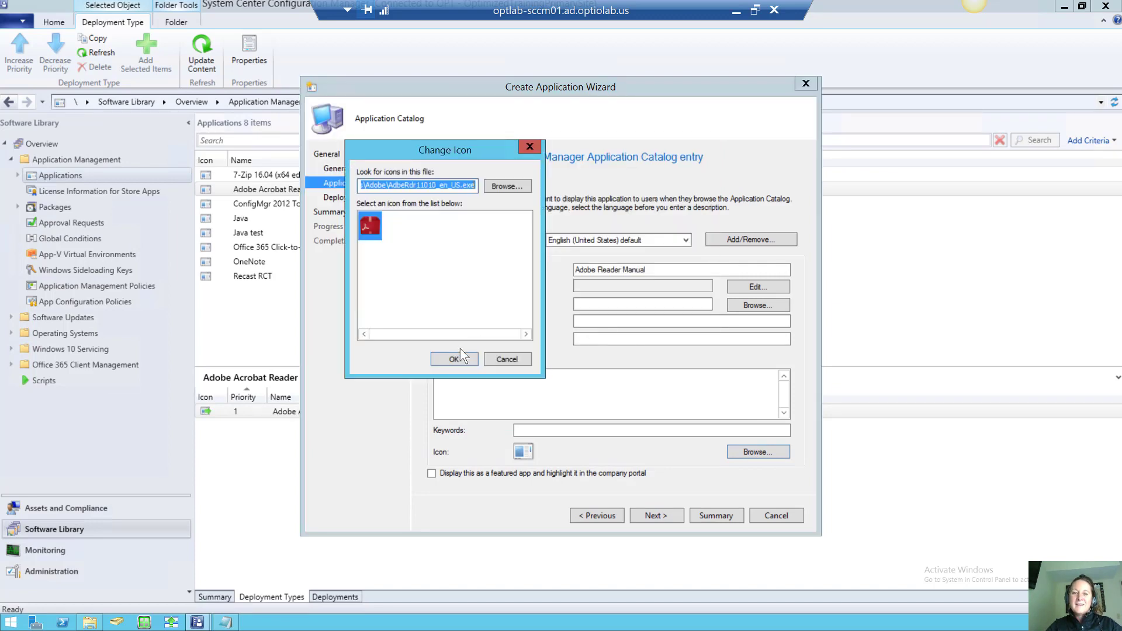
click(461, 359)
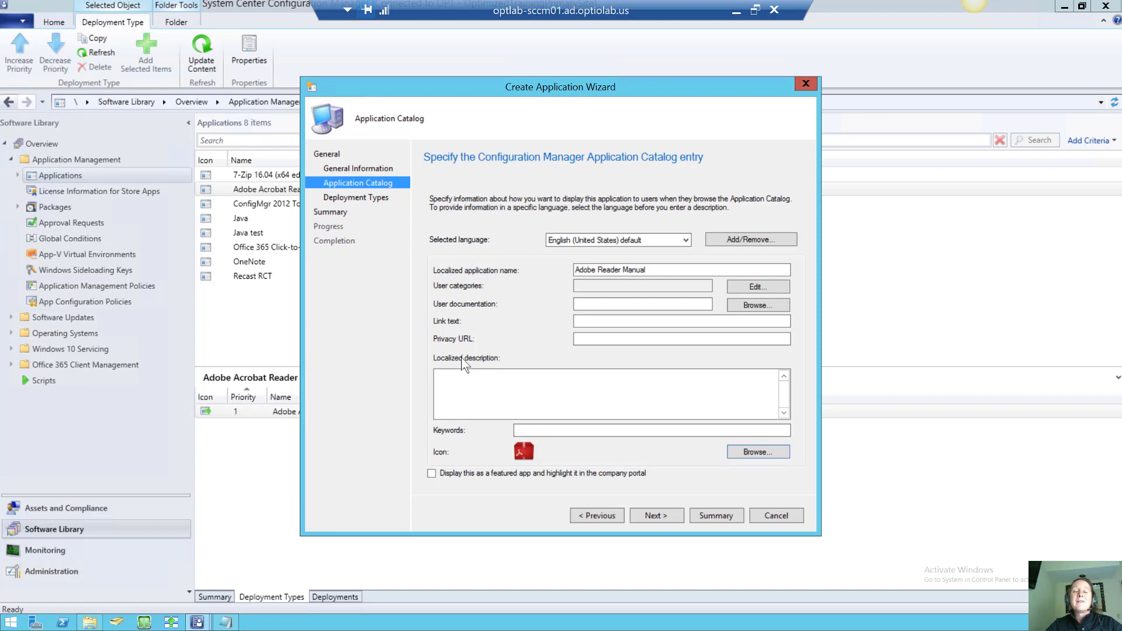
click(438, 406)
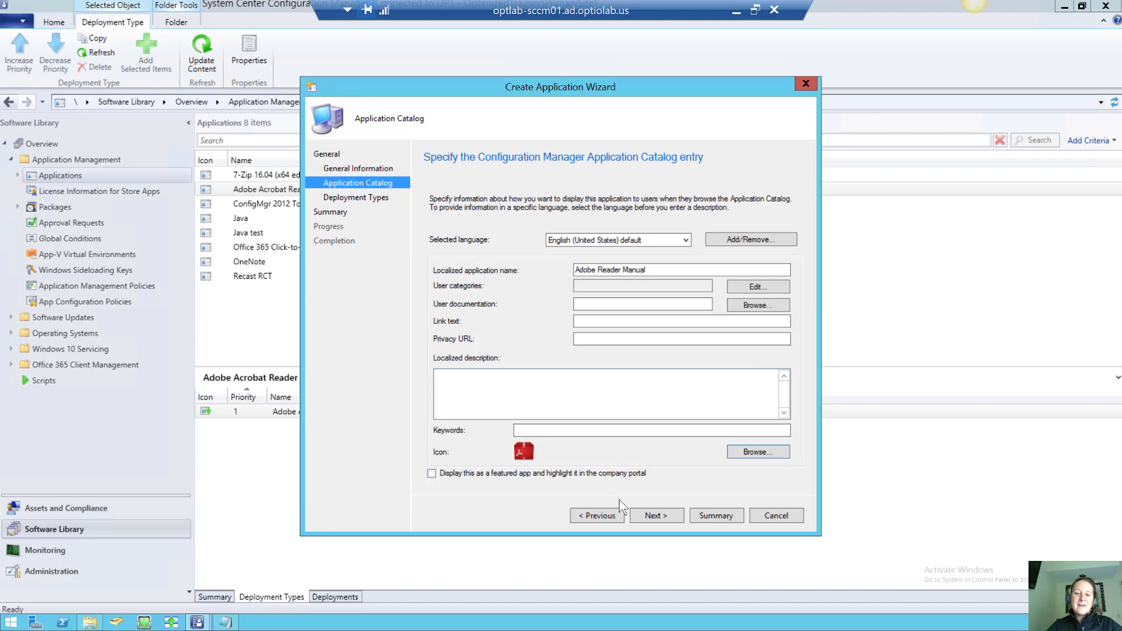
click(661, 518)
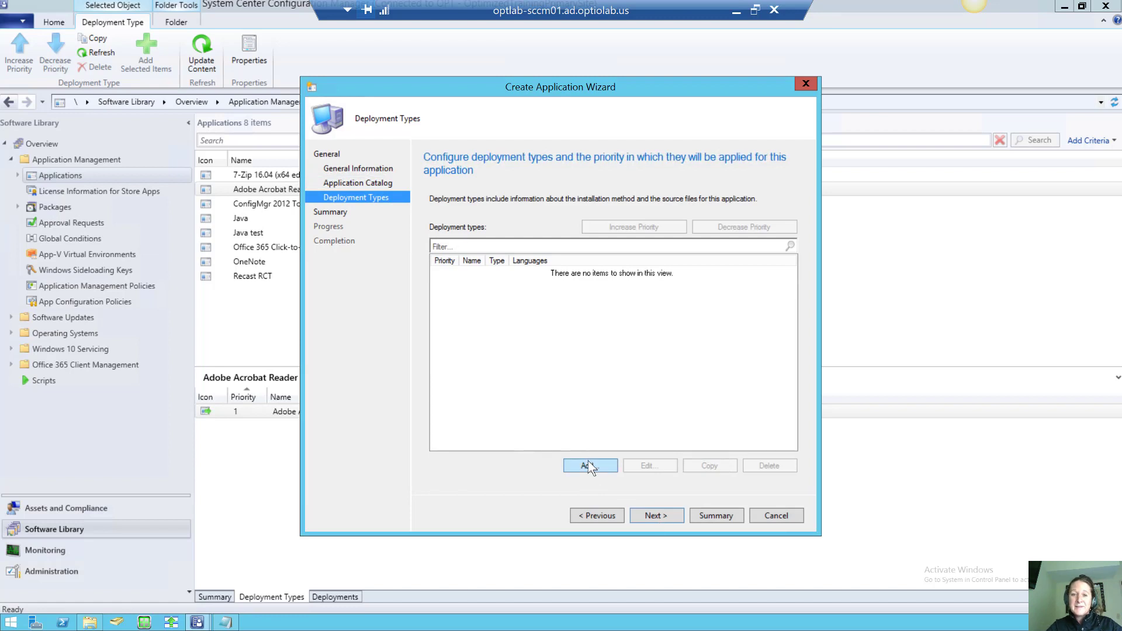
Add a manually specified deployment type named Install
click(588, 462)
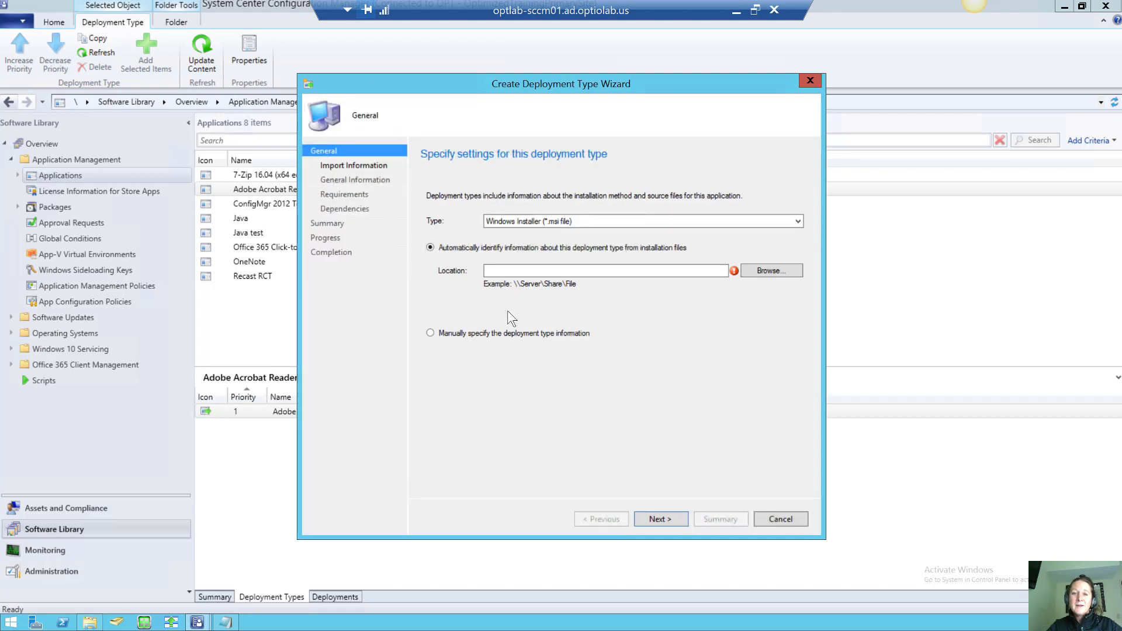
click(431, 332)
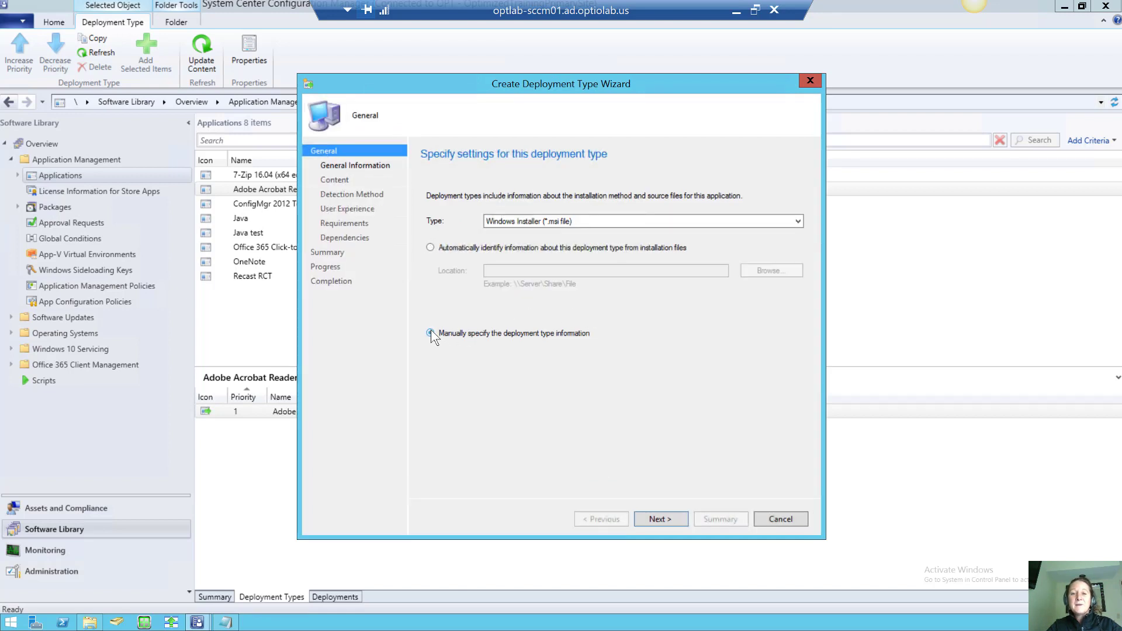
click(667, 514)
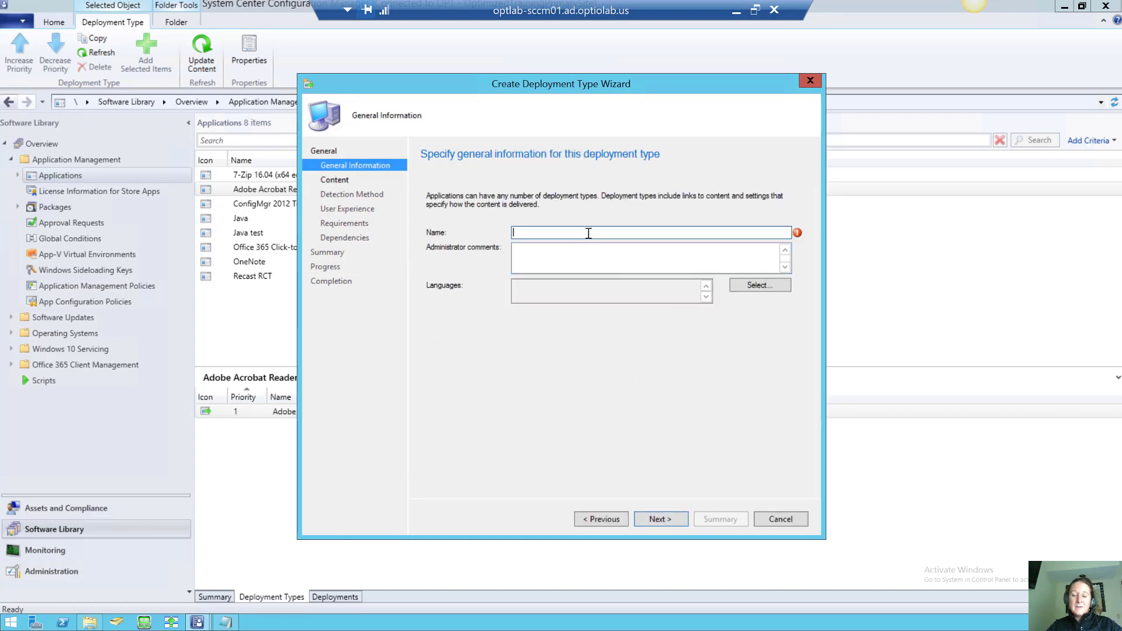
text(Install)
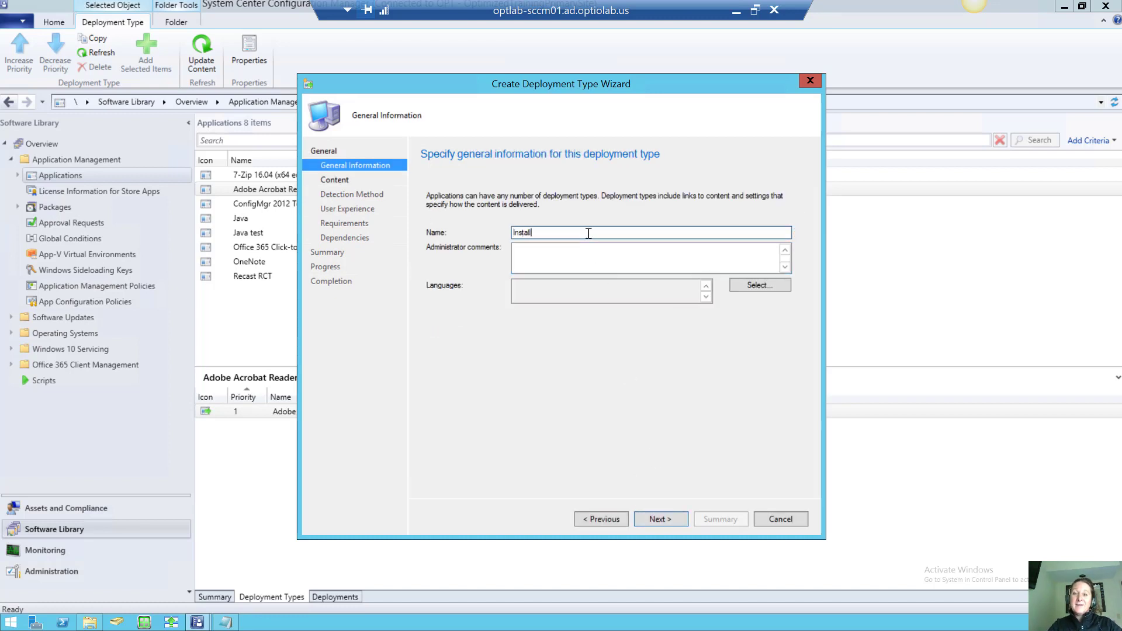
click(667, 517)
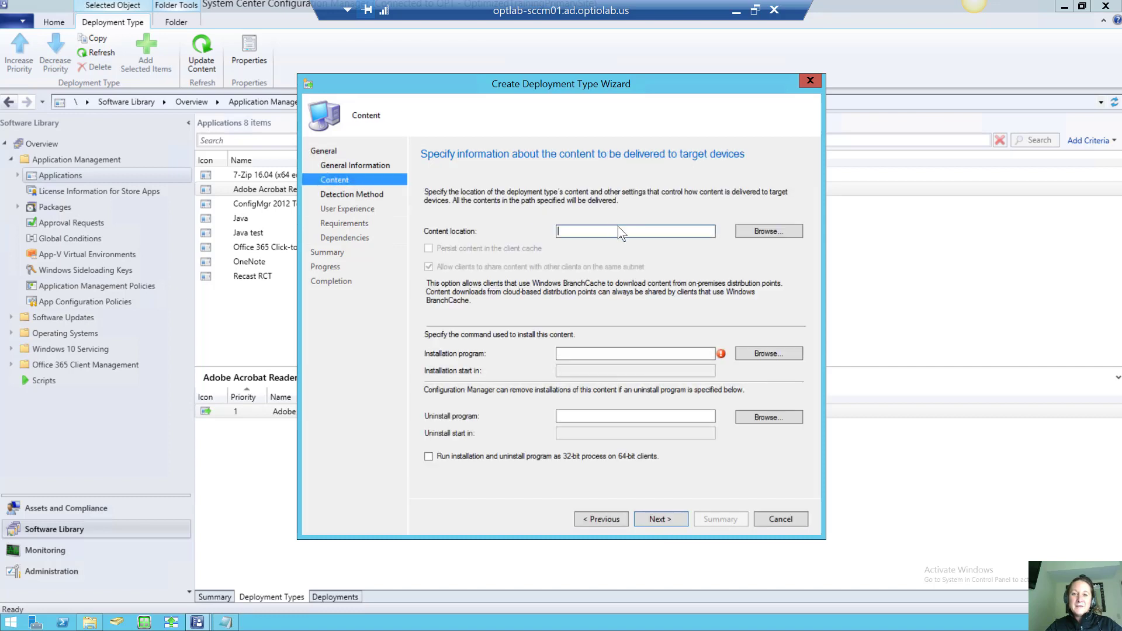
text(\optlab-sccm01\Deployments\Adobe)
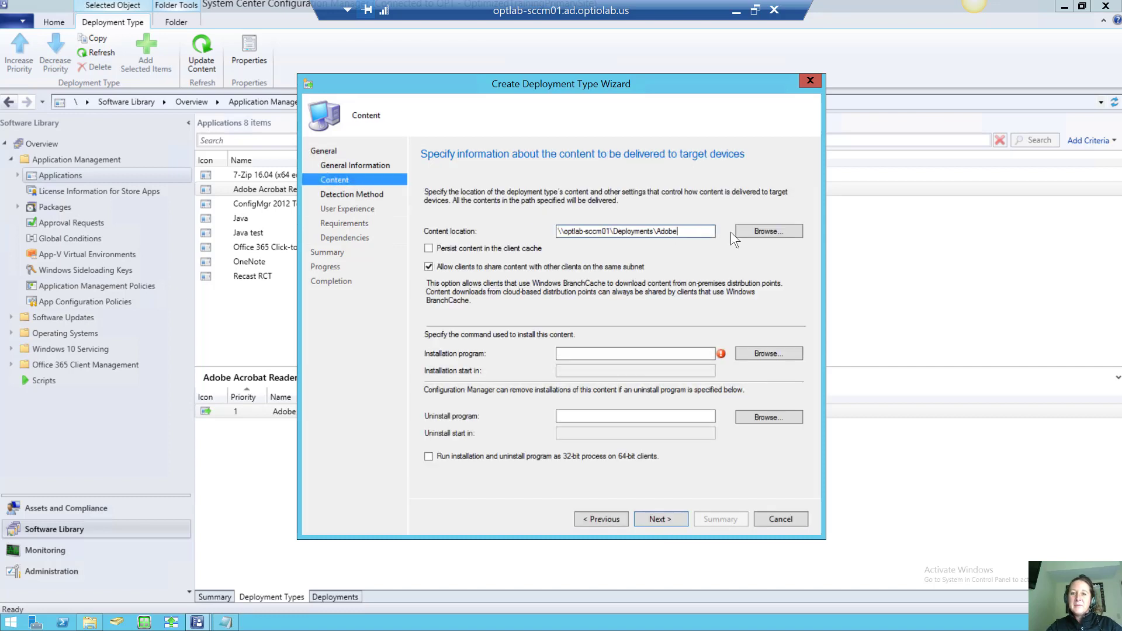
click(749, 233)
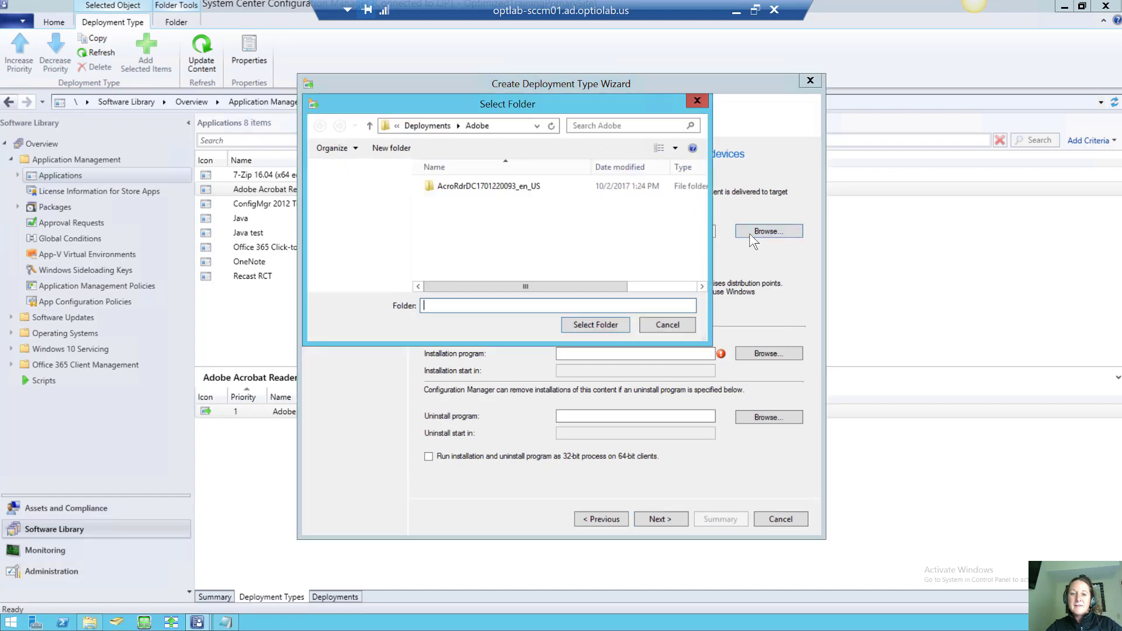
double_click(471, 187)
click(588, 327)
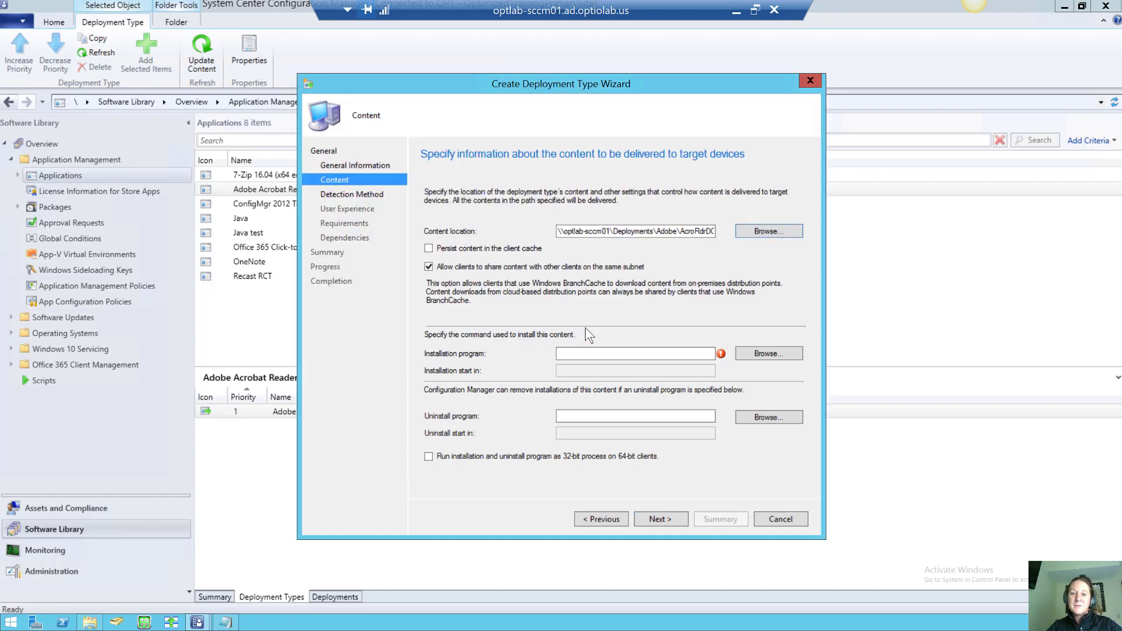
Set the installation program to msiexec /i "AcroRead.msi" /passive
click(574, 353)
click(763, 354)
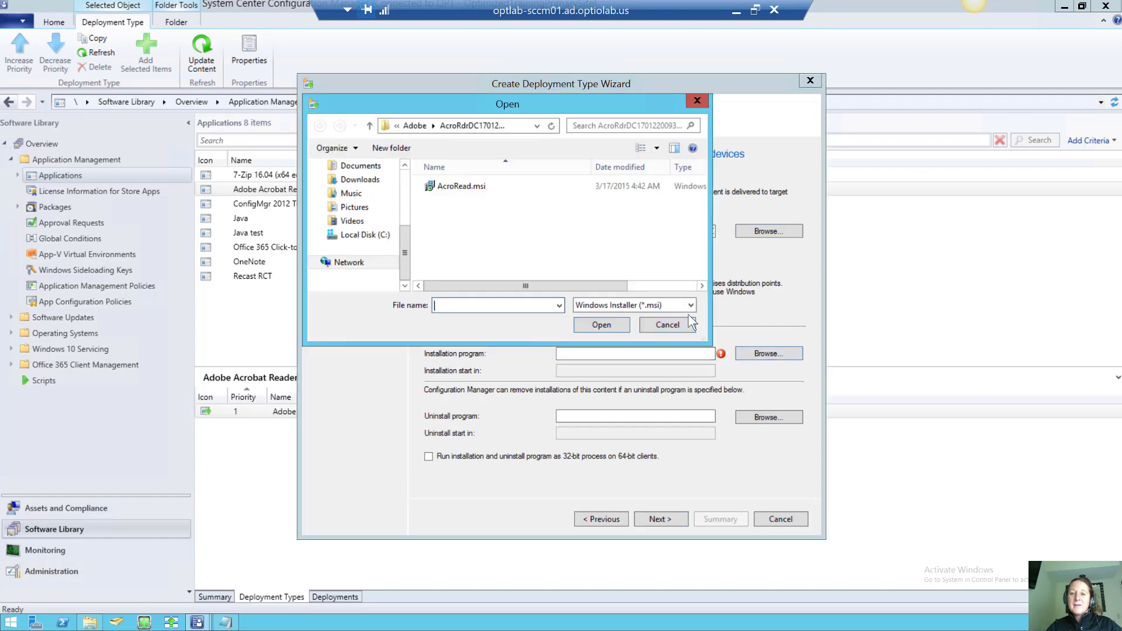
click(685, 306)
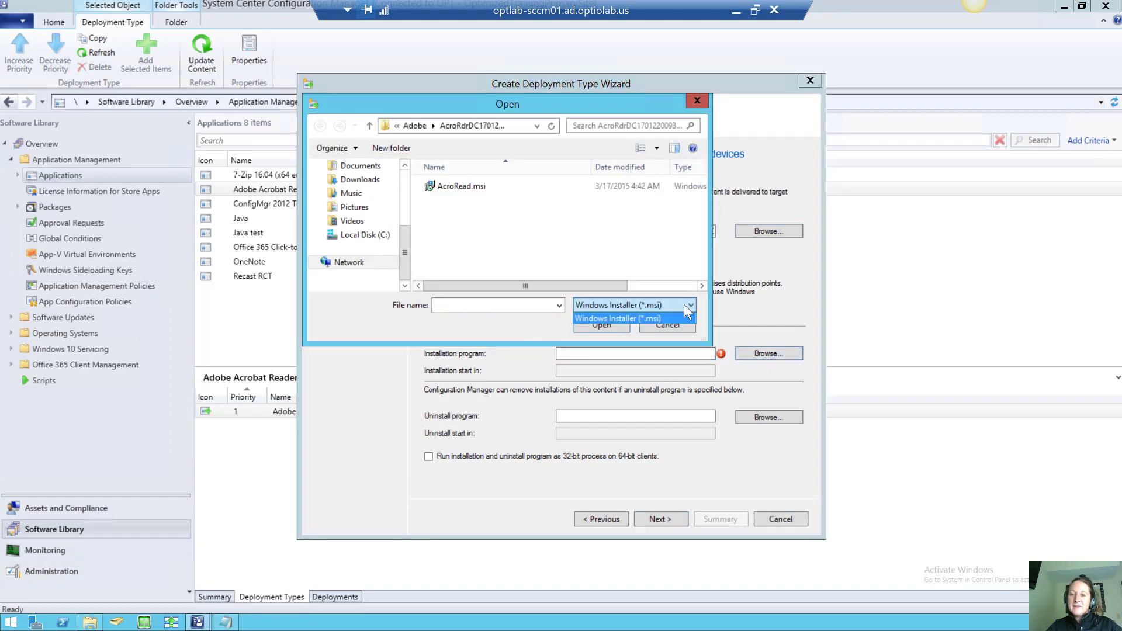
click(685, 306)
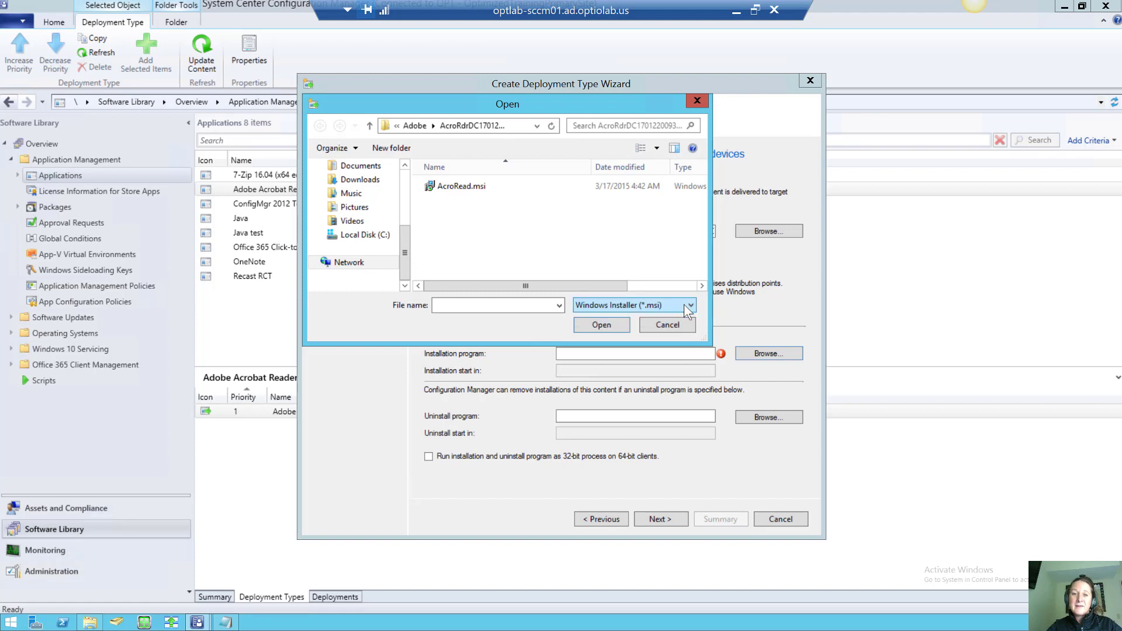
click(455, 188)
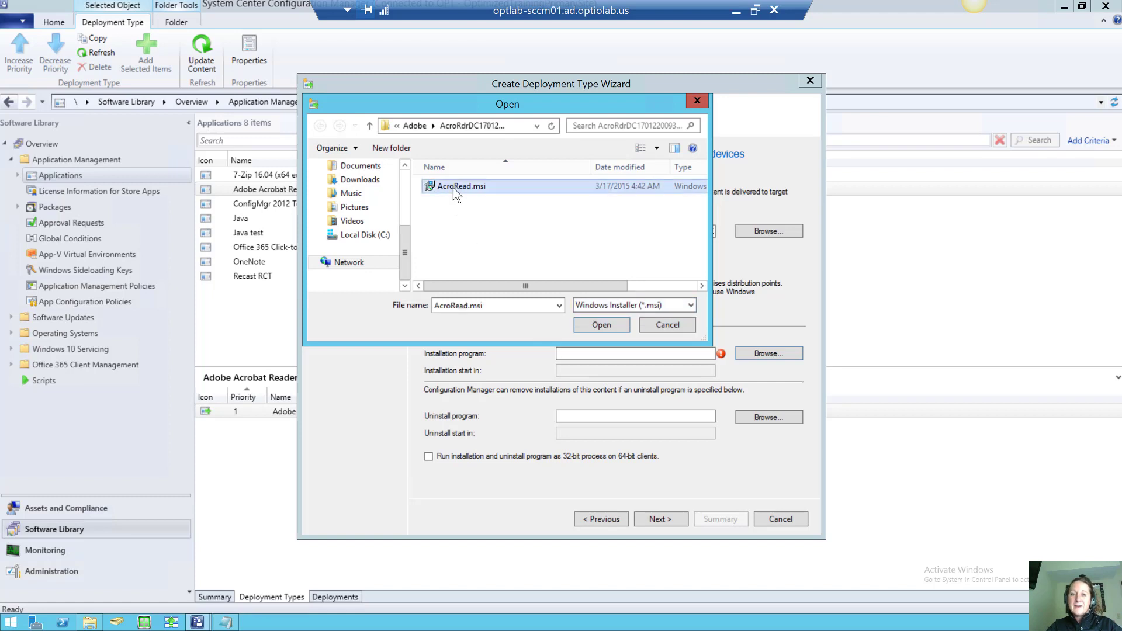
click(584, 320)
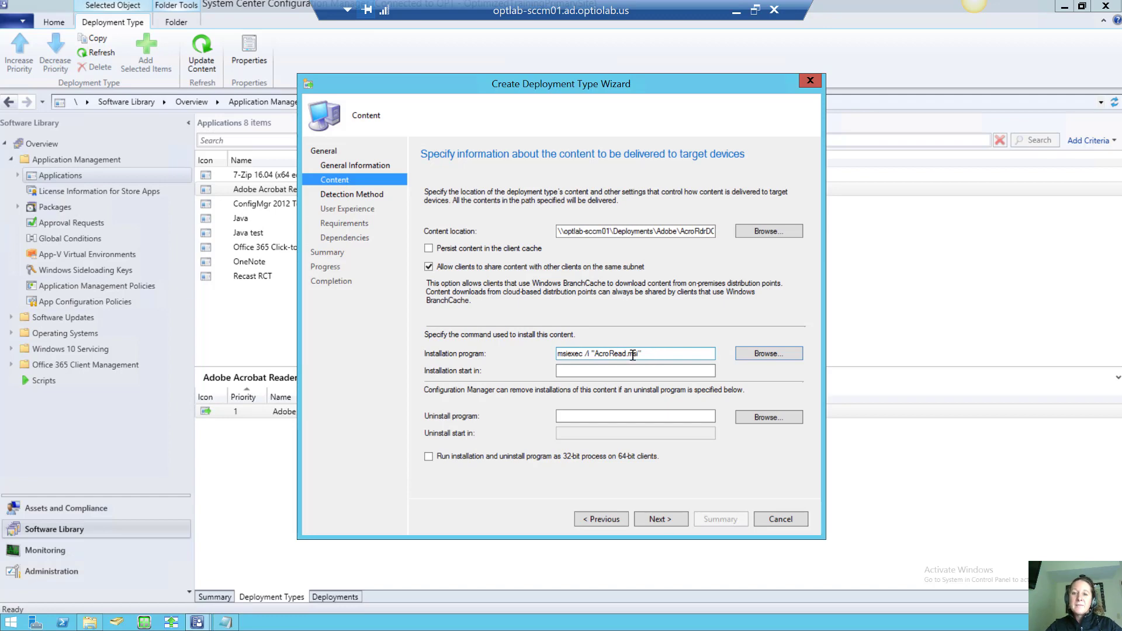
click(657, 354)
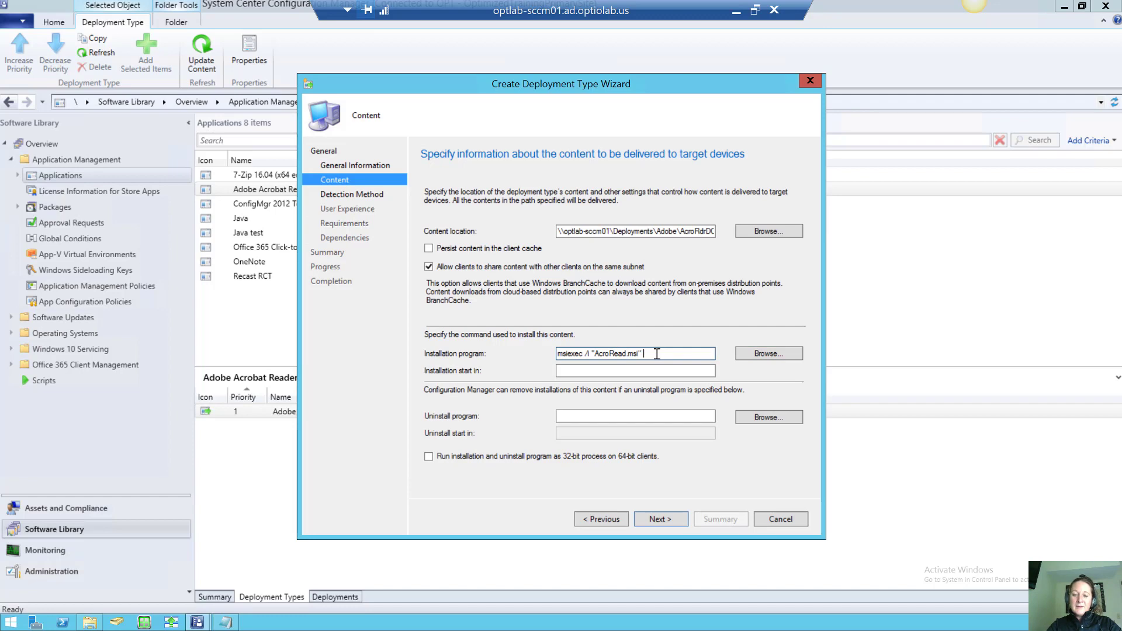
text(/passive)
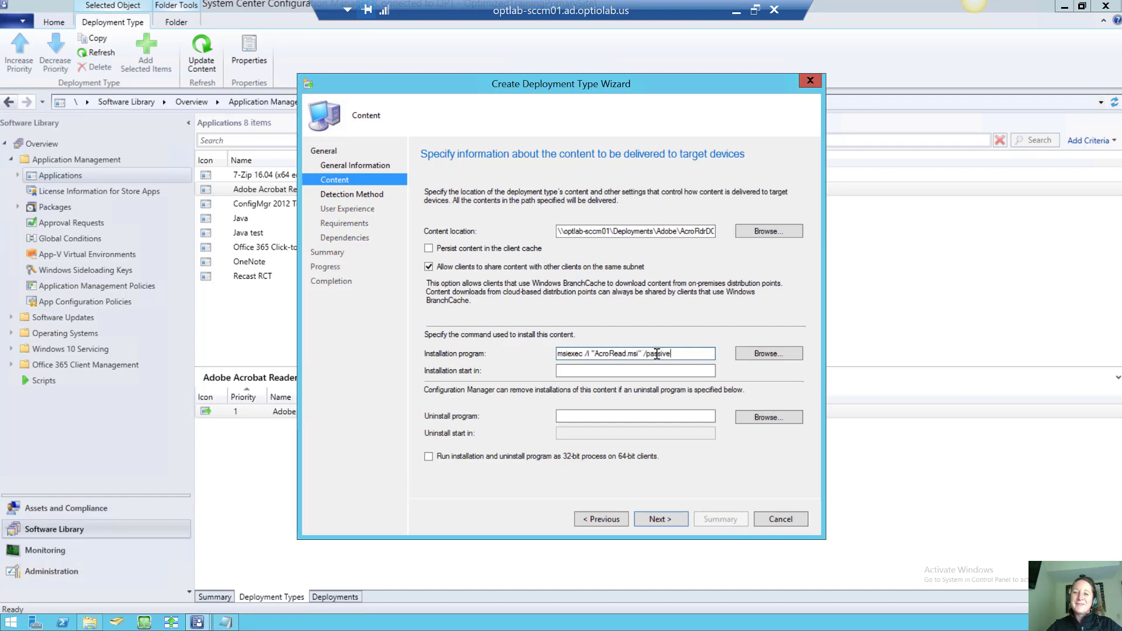
click(620, 412)
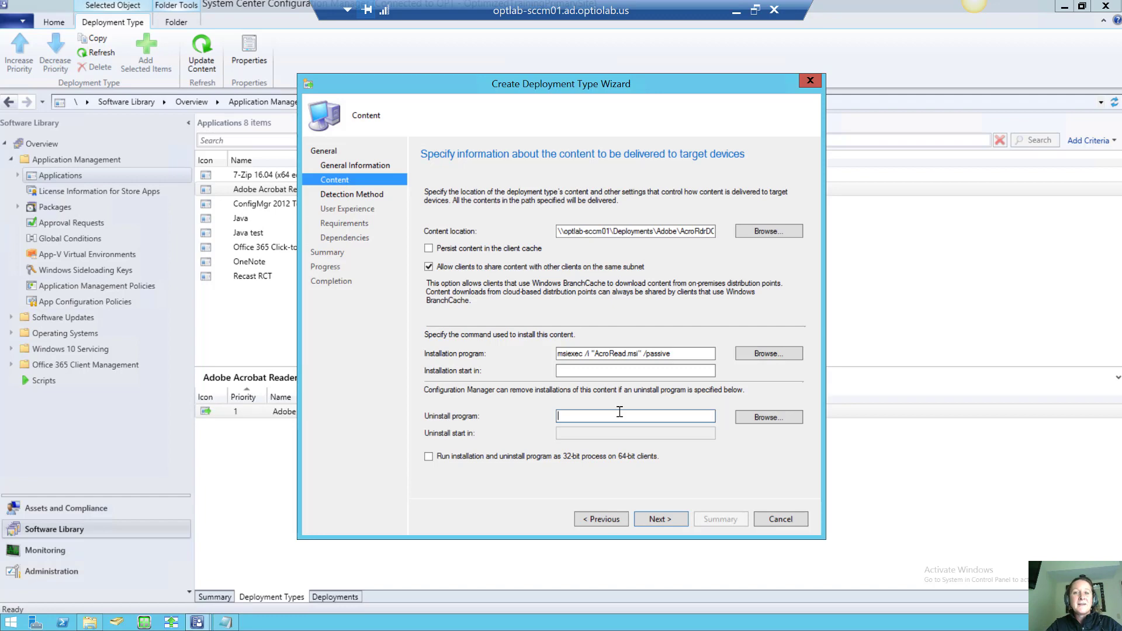
click(658, 514)
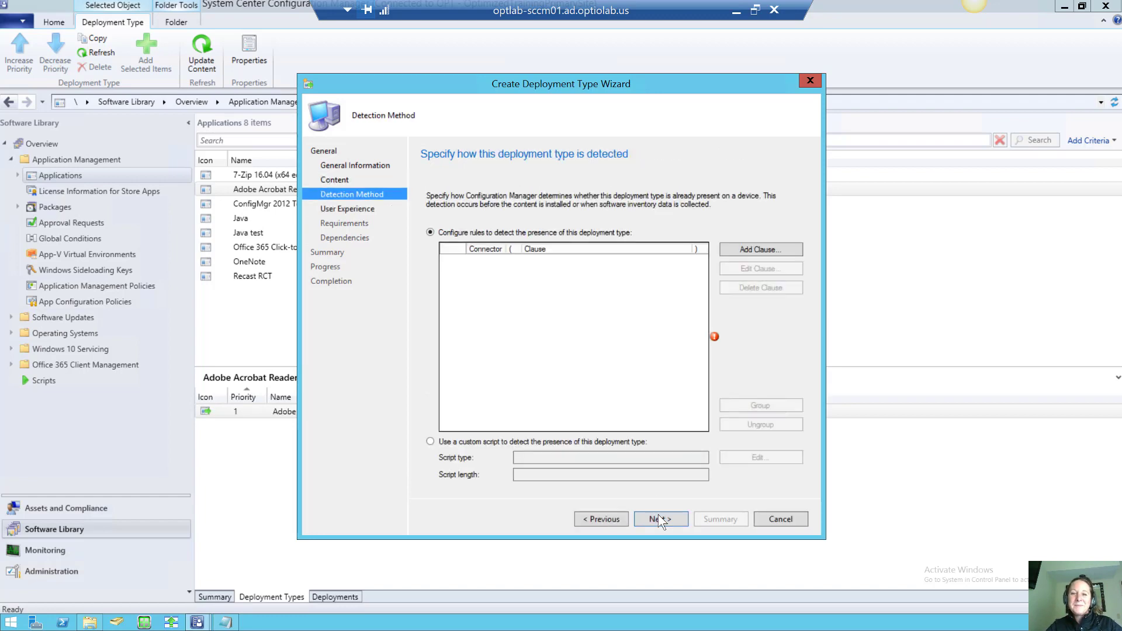
Add a Windows Installer detection clause using AcroRead.msi's product code
click(741, 247)
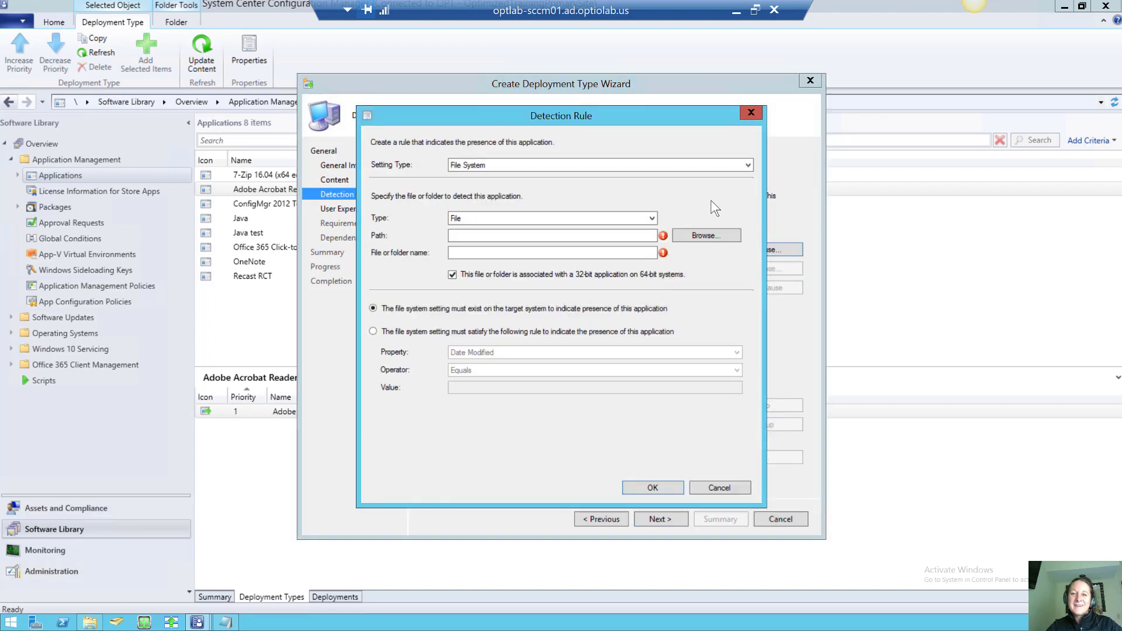
click(735, 169)
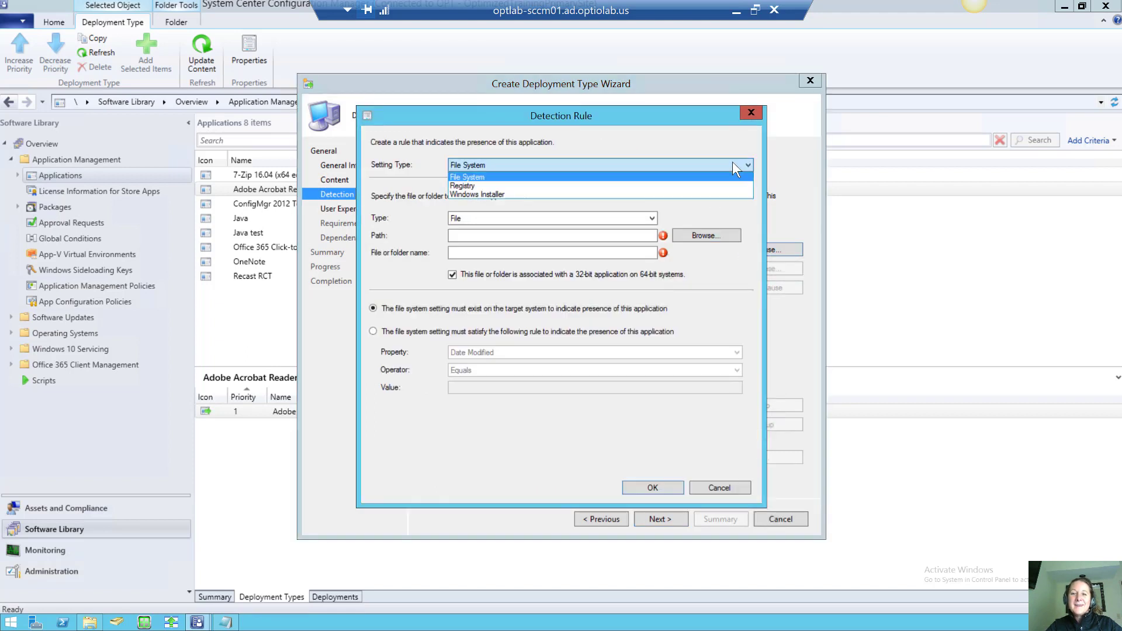
click(690, 191)
click(719, 210)
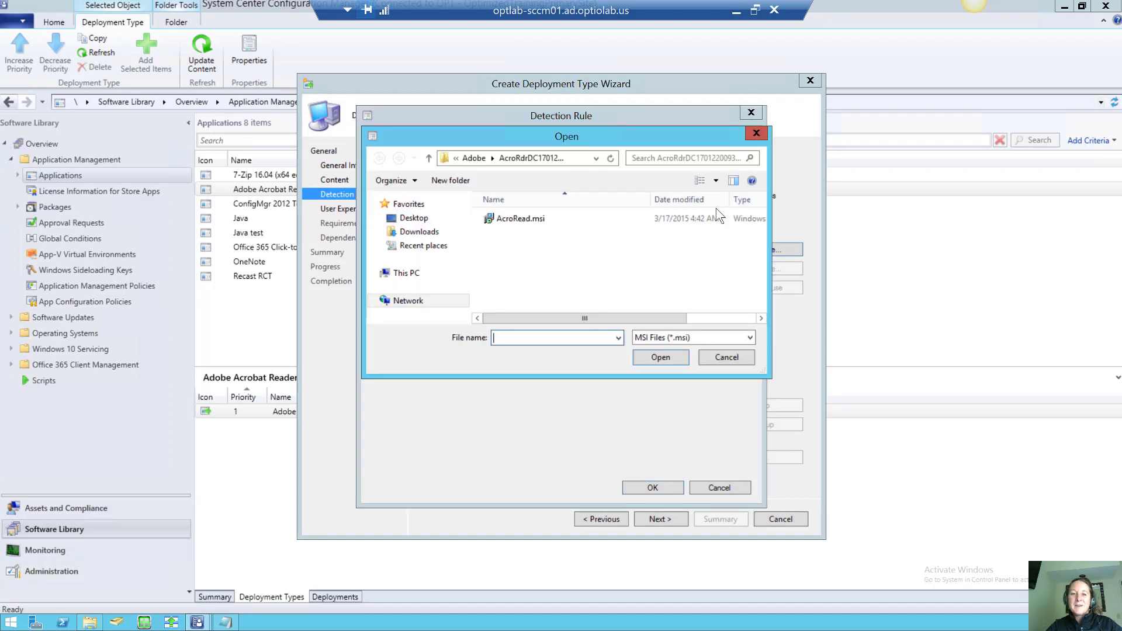
click(524, 219)
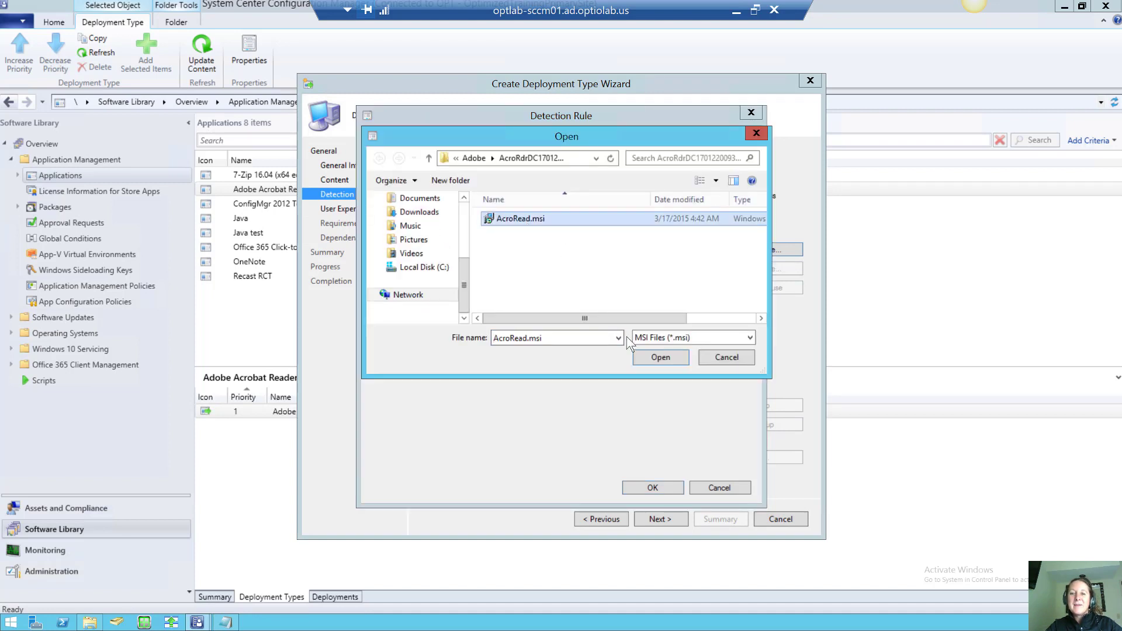
click(647, 354)
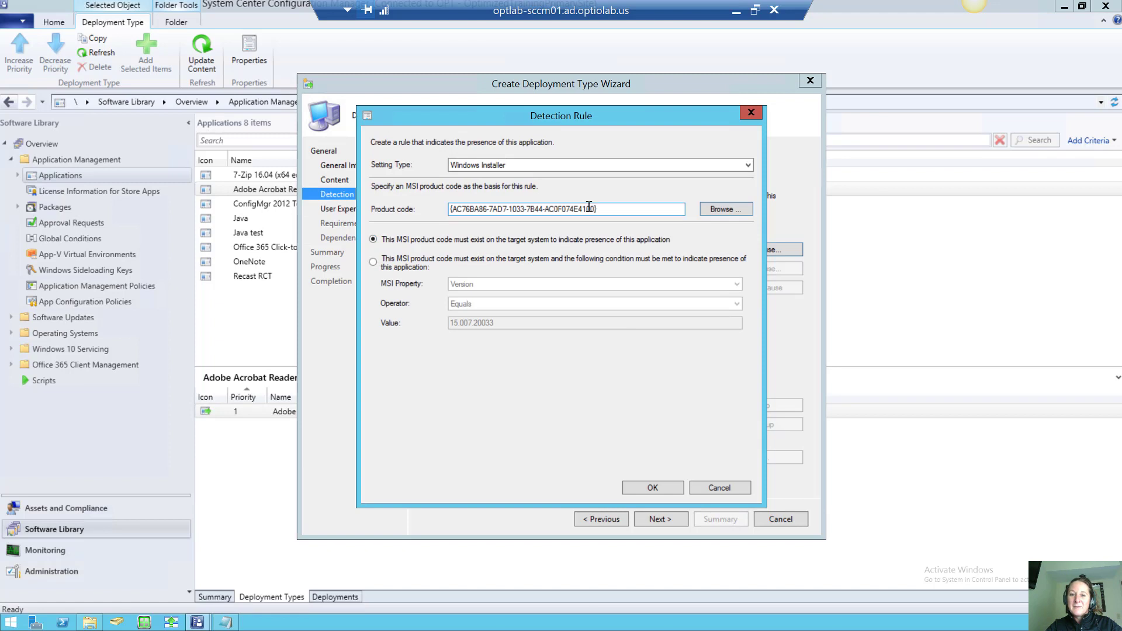
click(652, 488)
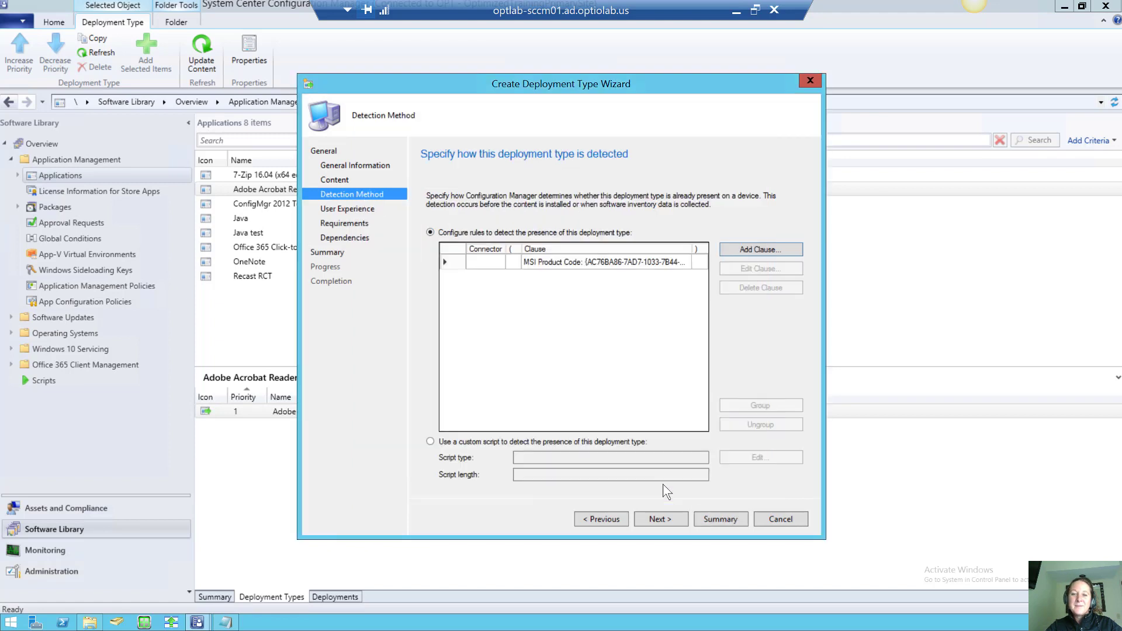
click(661, 519)
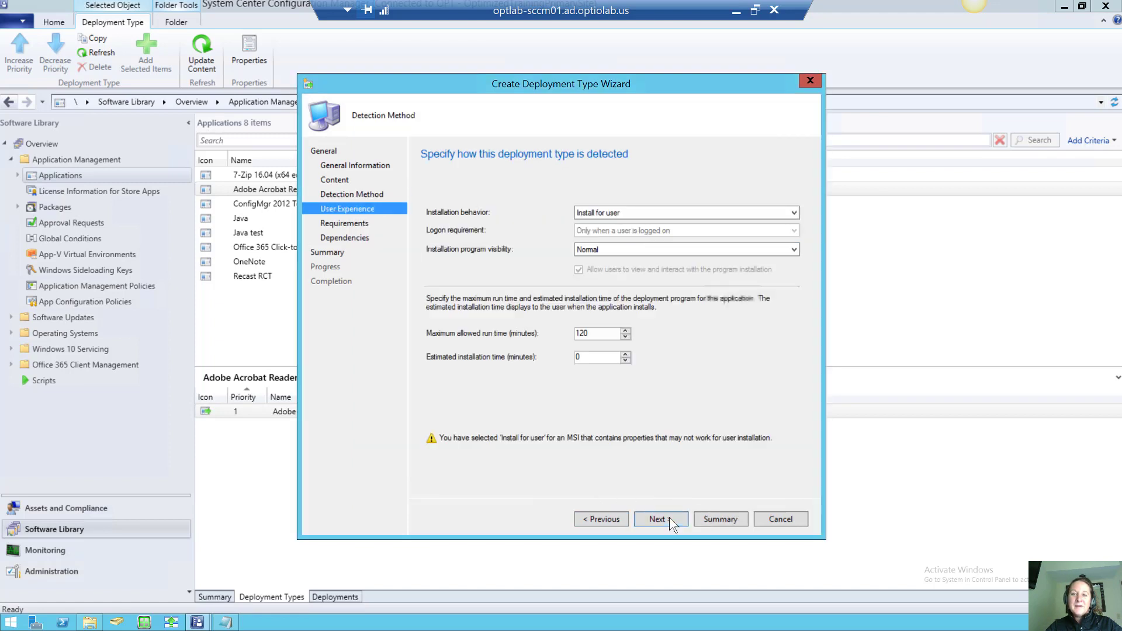
Install for system whether or not a user is logged on, 15-minute max, 5-minute estimate
click(636, 209)
click(640, 229)
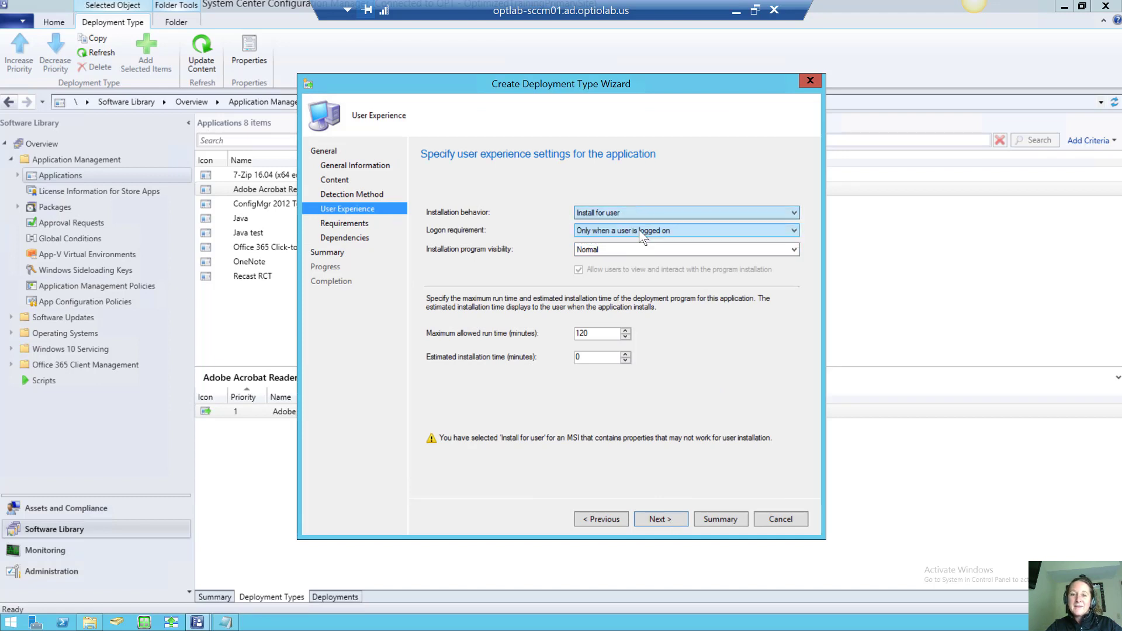
click(640, 229)
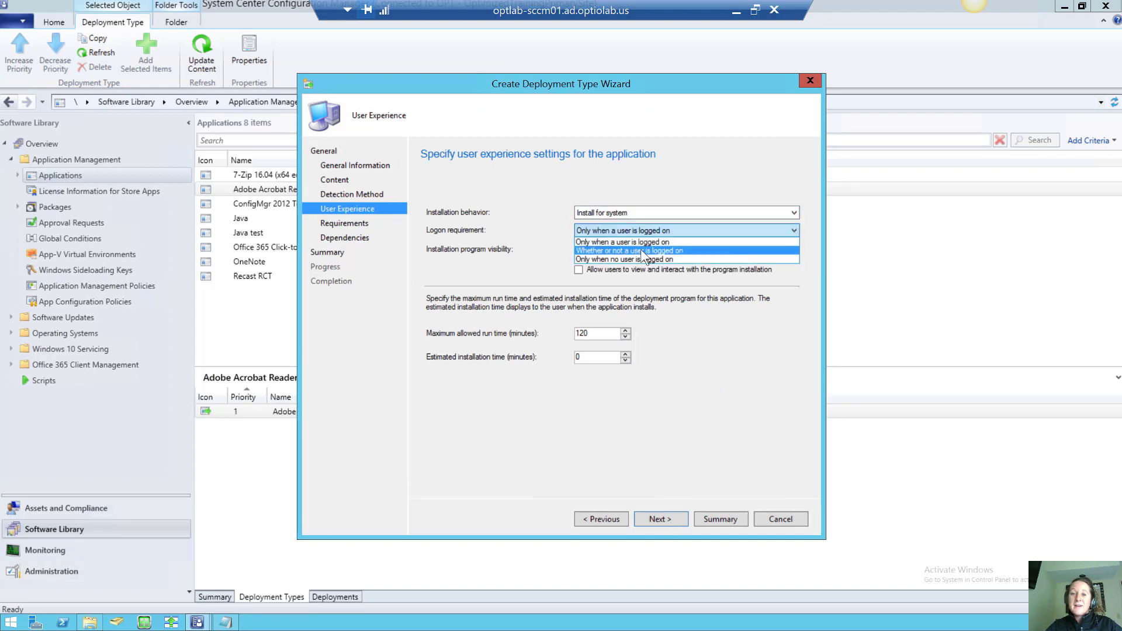
click(641, 250)
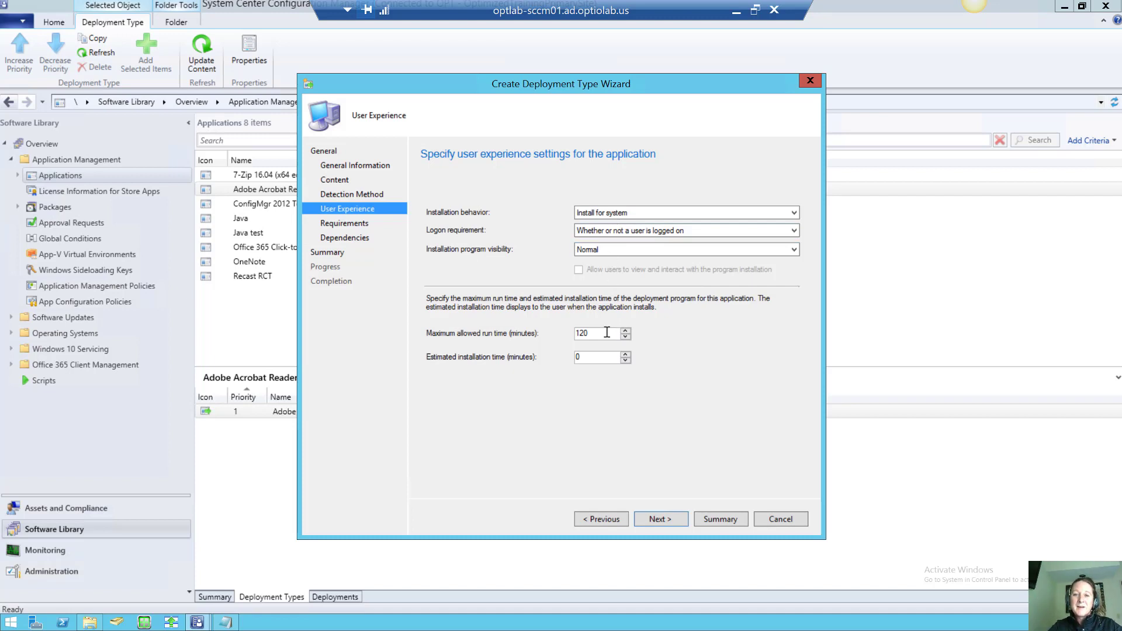
drag(607, 332, 555, 332)
text(15)
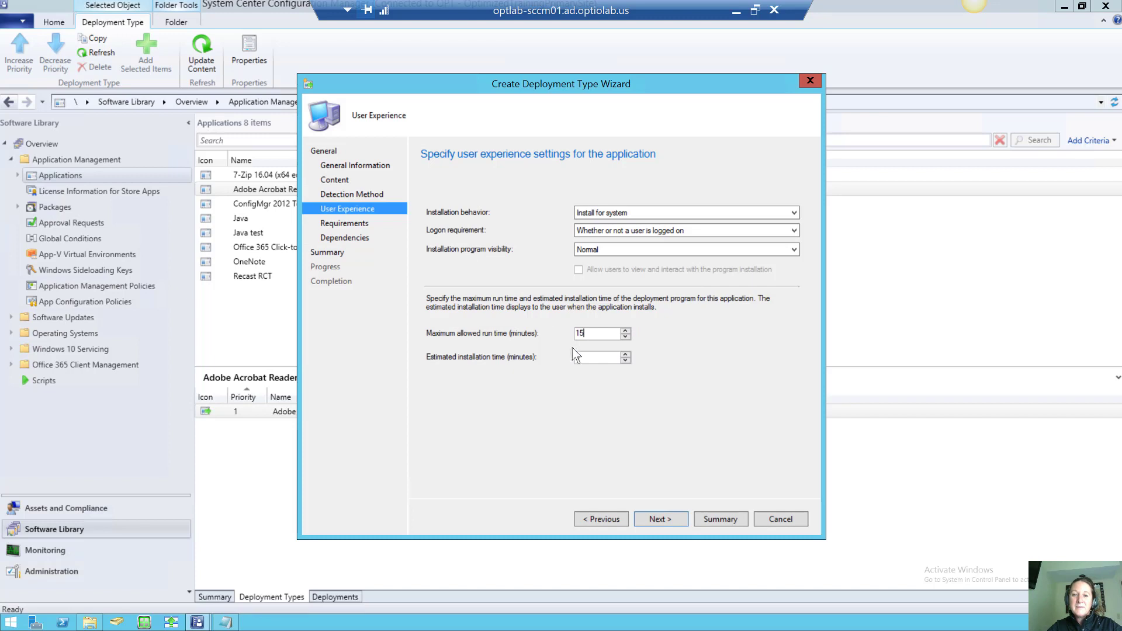
click(591, 357)
text(5)
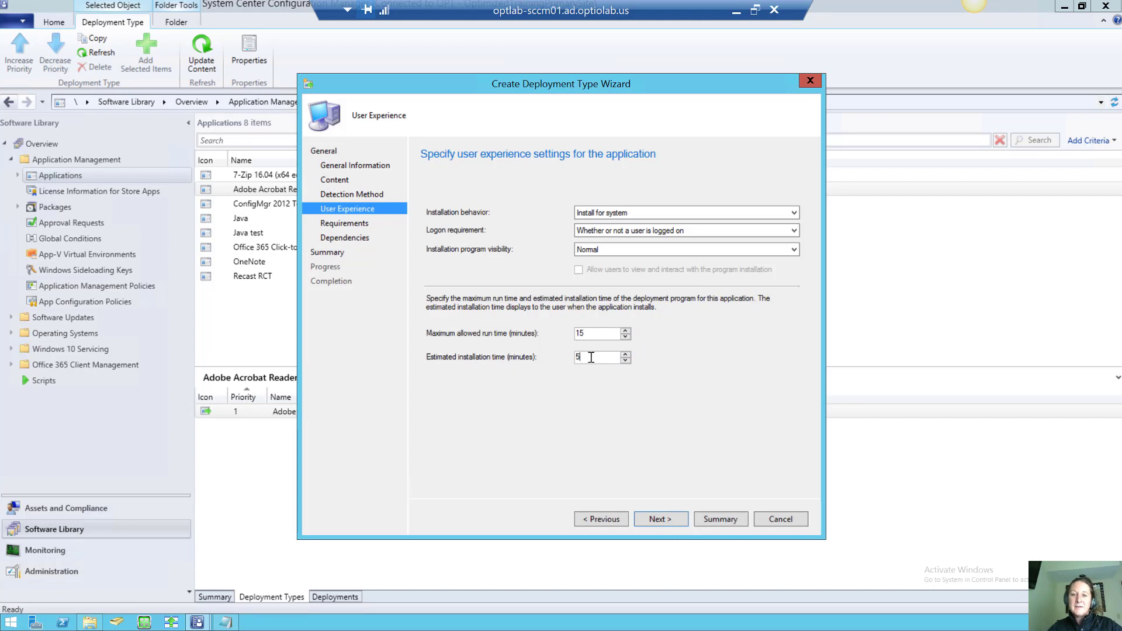
click(661, 520)
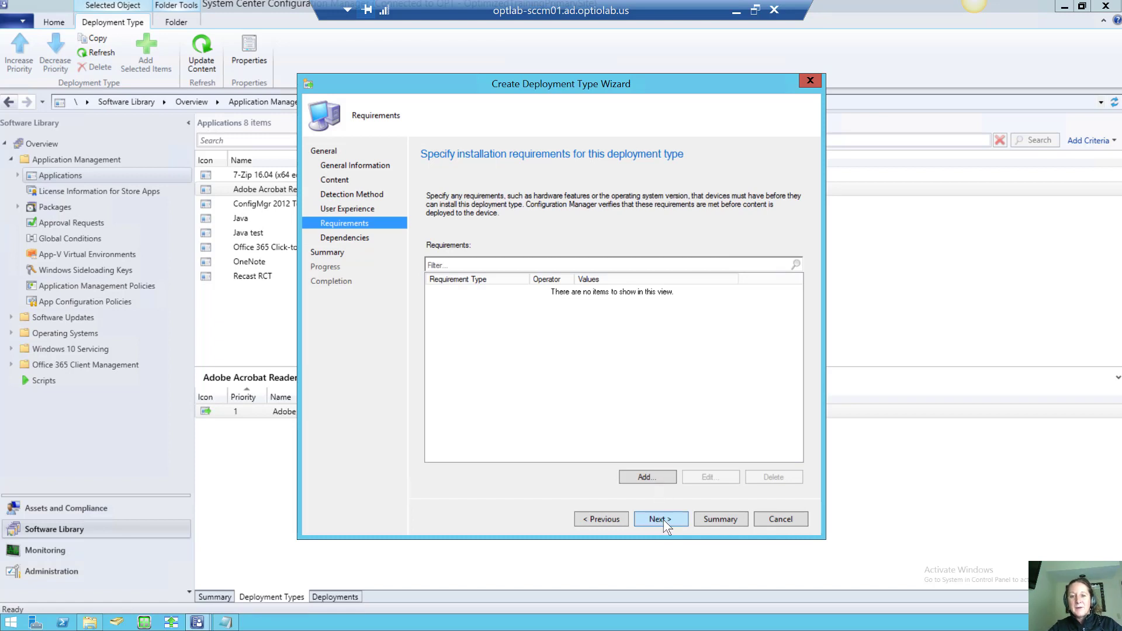
Complete the MSI Install deployment type wizard through Requirements, Dependencies and Summary, then close it
click(661, 519)
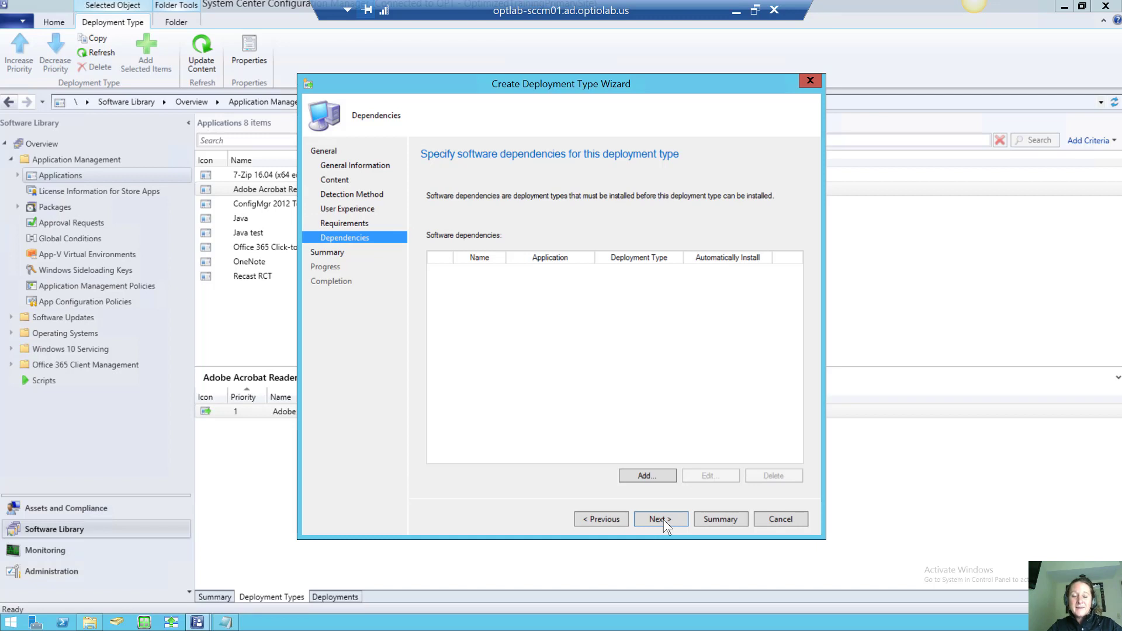
click(664, 520)
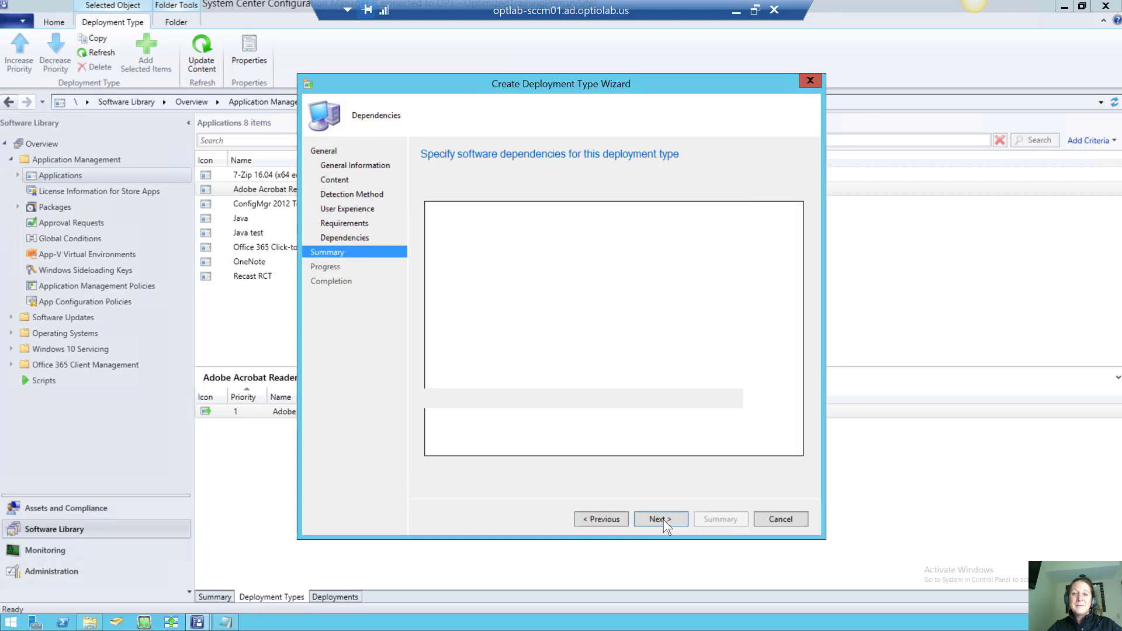
click(664, 520)
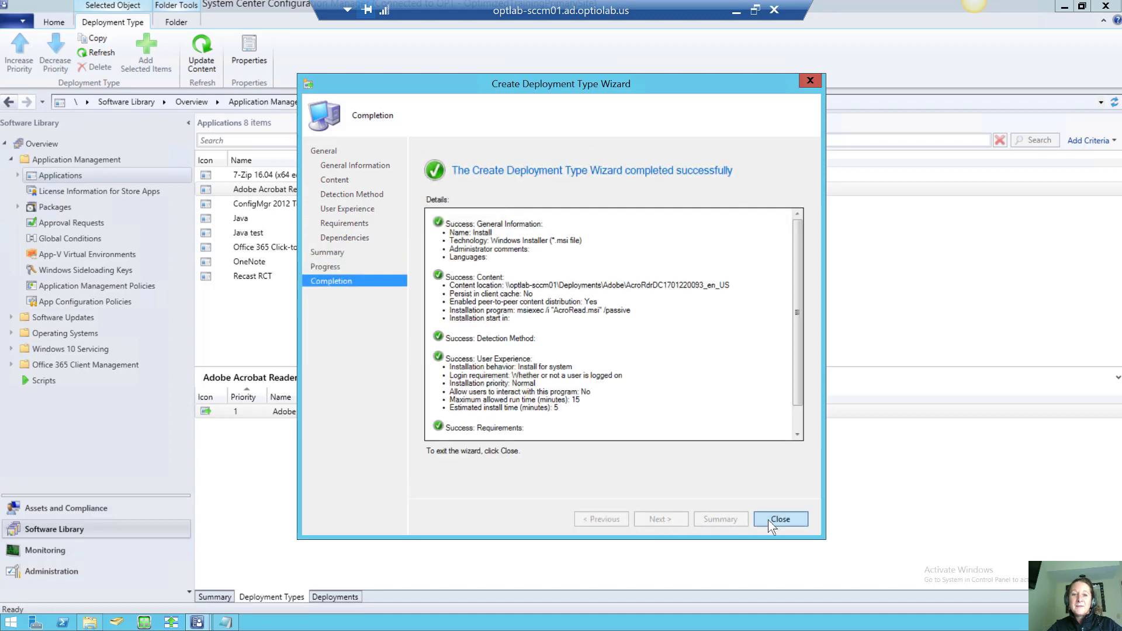
click(768, 520)
Finish the Create Application Wizard to create Adobe Reader Manual and close it
click(657, 515)
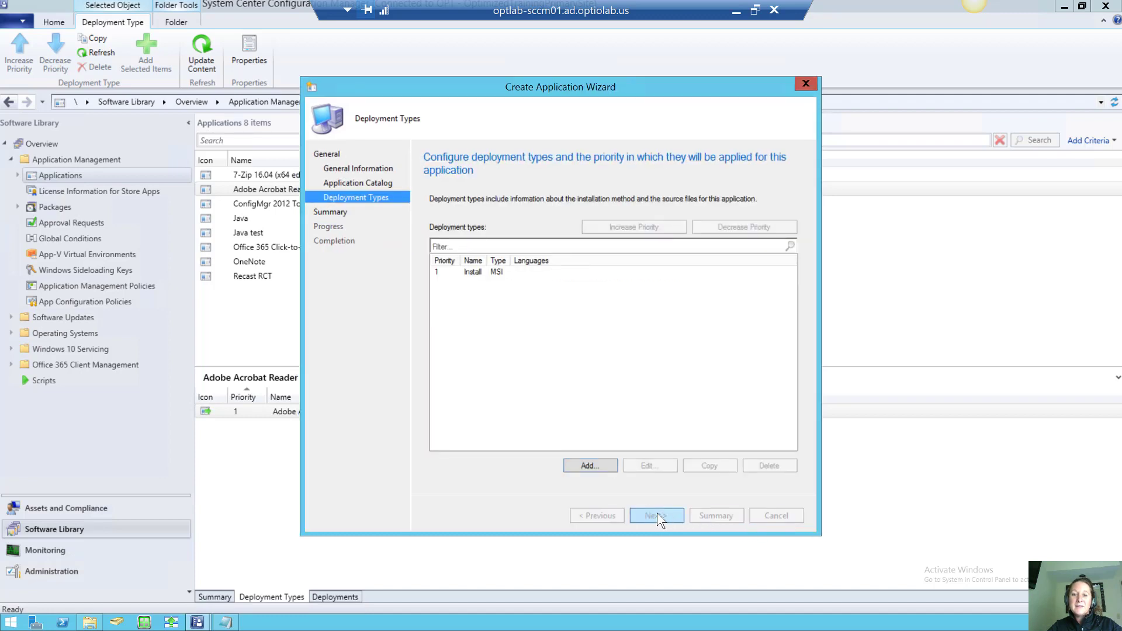
click(657, 515)
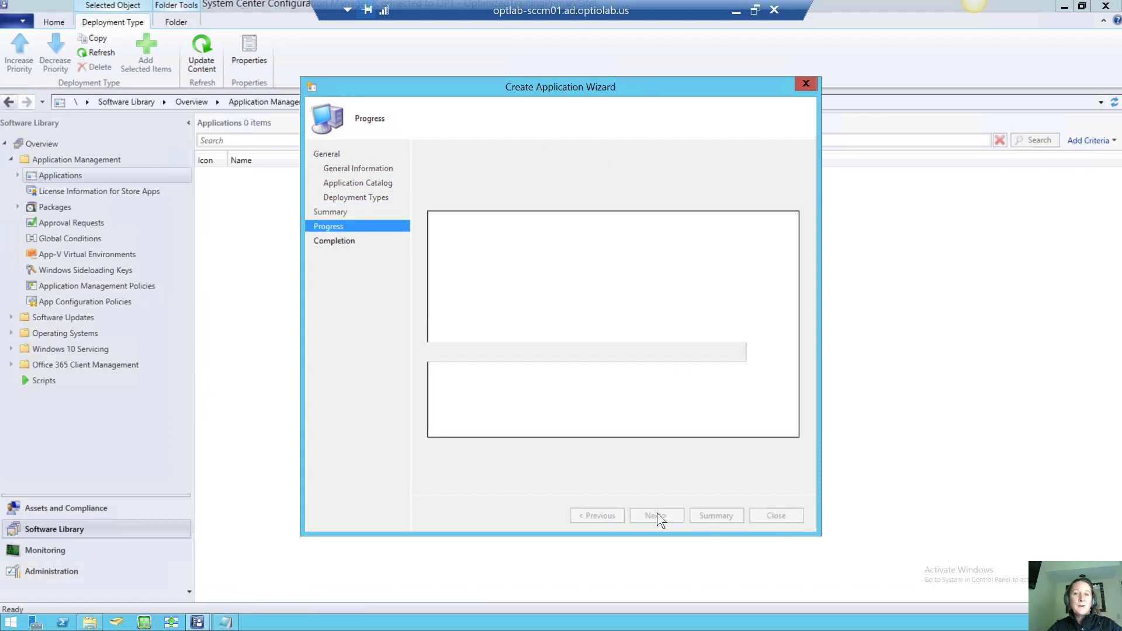
click(765, 514)
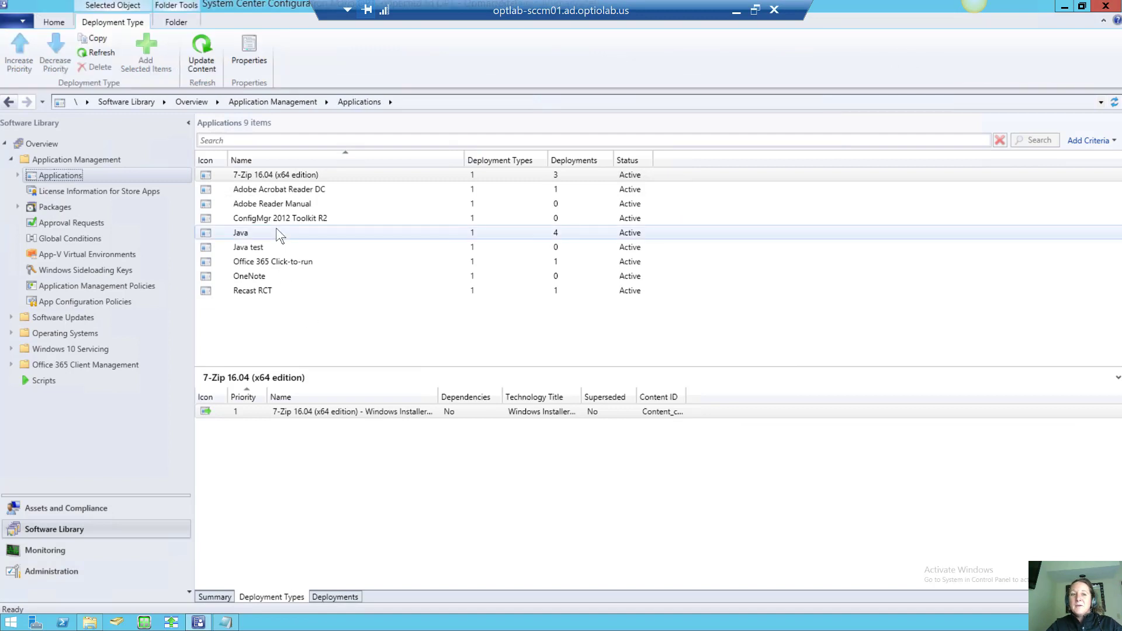
In Adobe Reader Manual's properties, allow install from an Install Application task sequence without deployment, then save
click(276, 204)
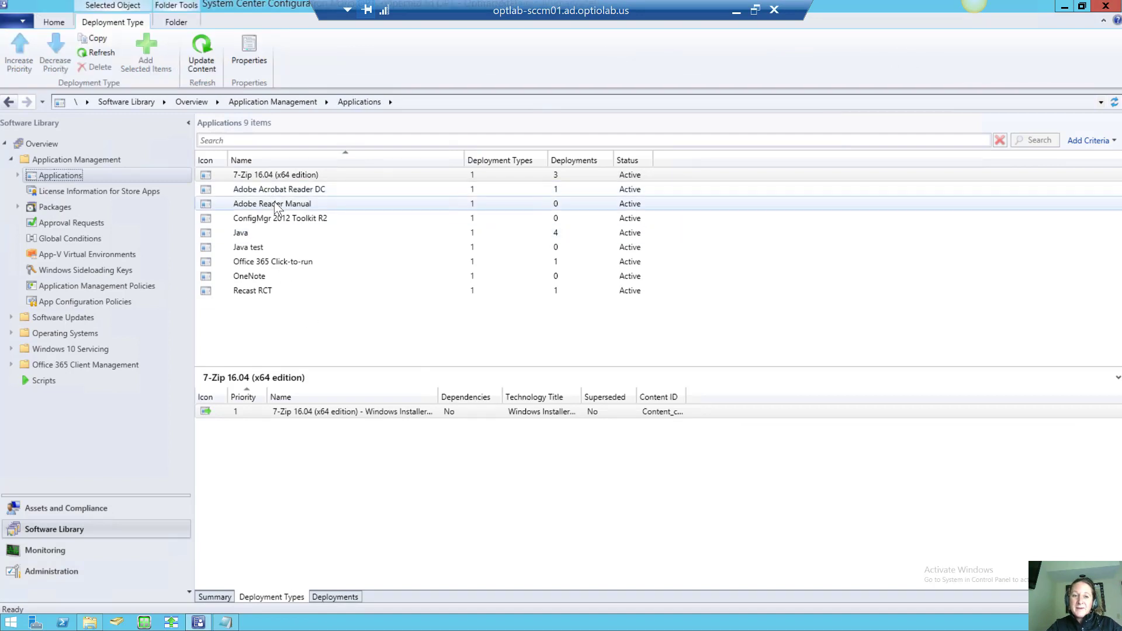
right_click(276, 205)
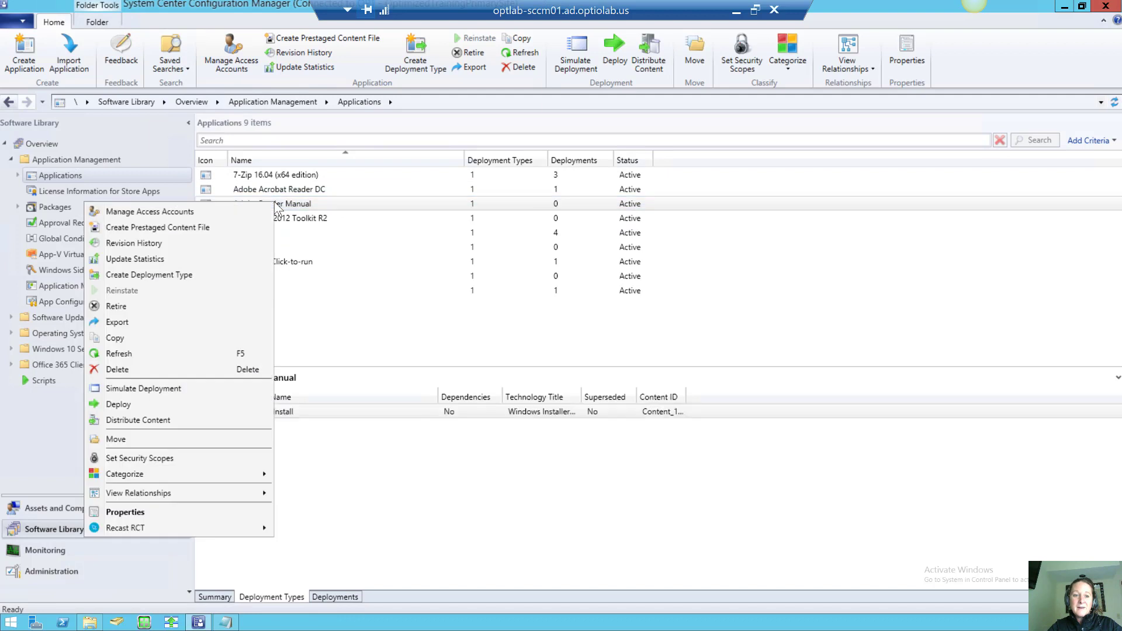
click(184, 521)
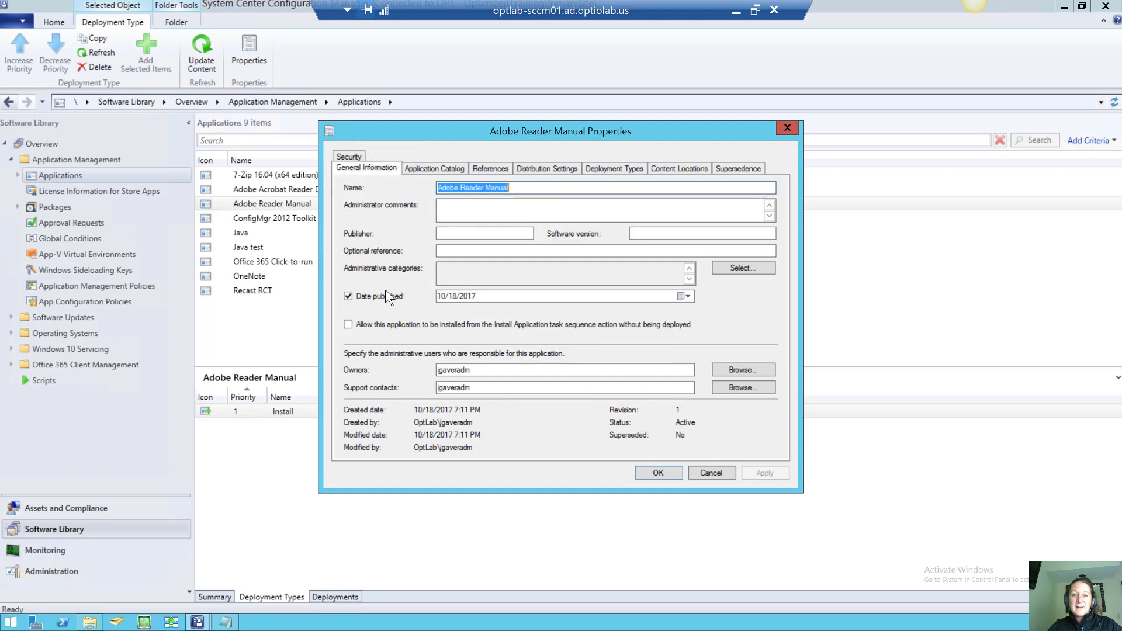
click(348, 326)
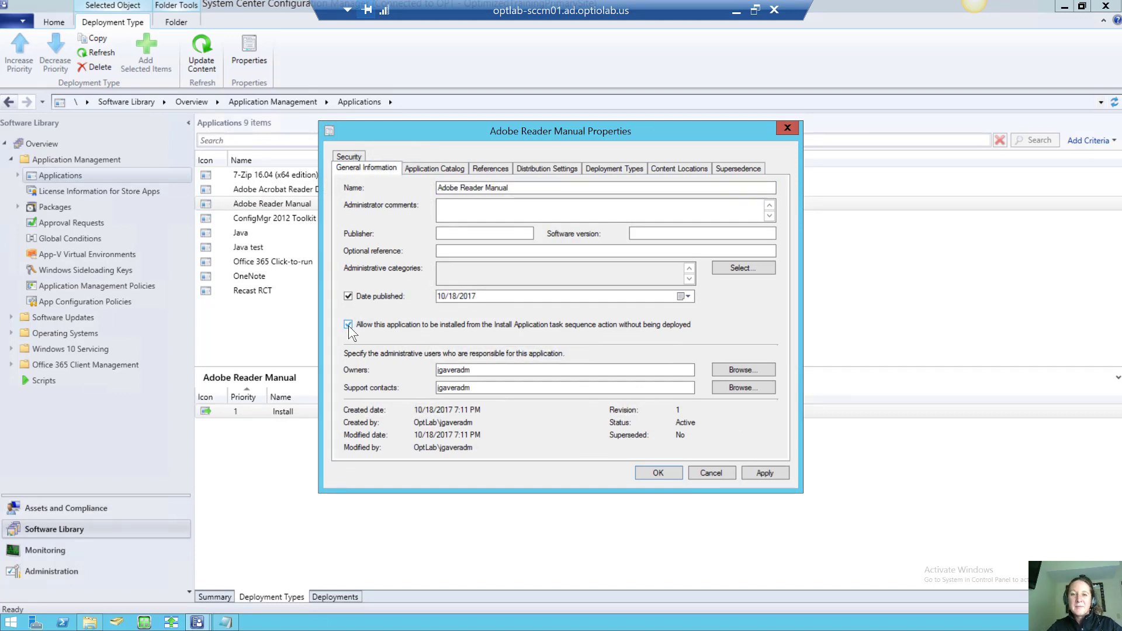
click(444, 168)
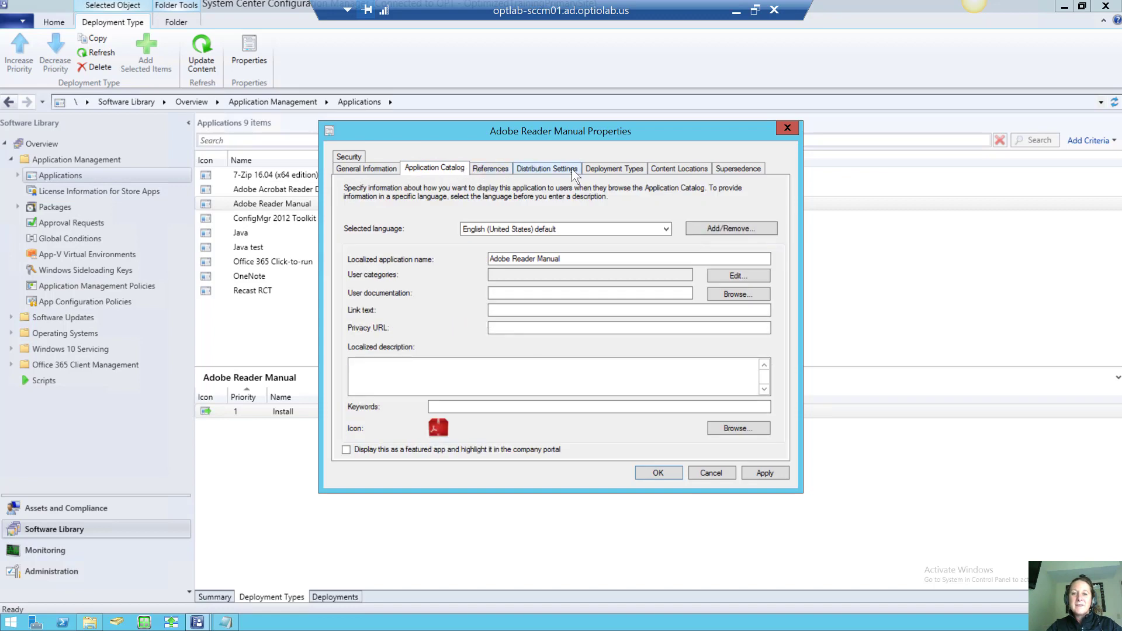
click(603, 168)
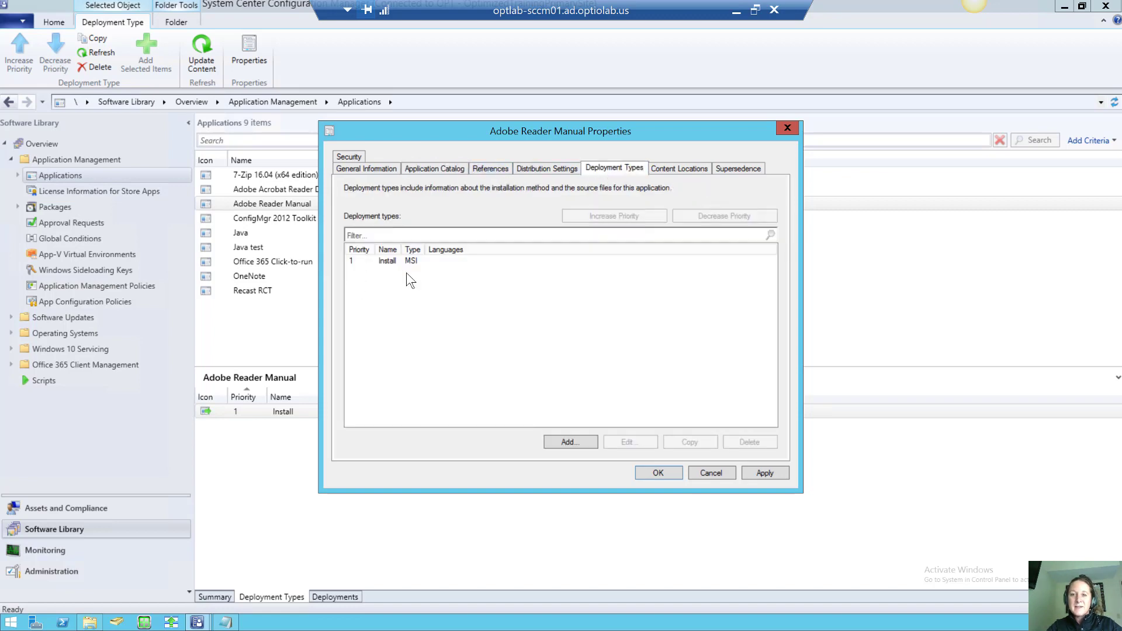
click(657, 471)
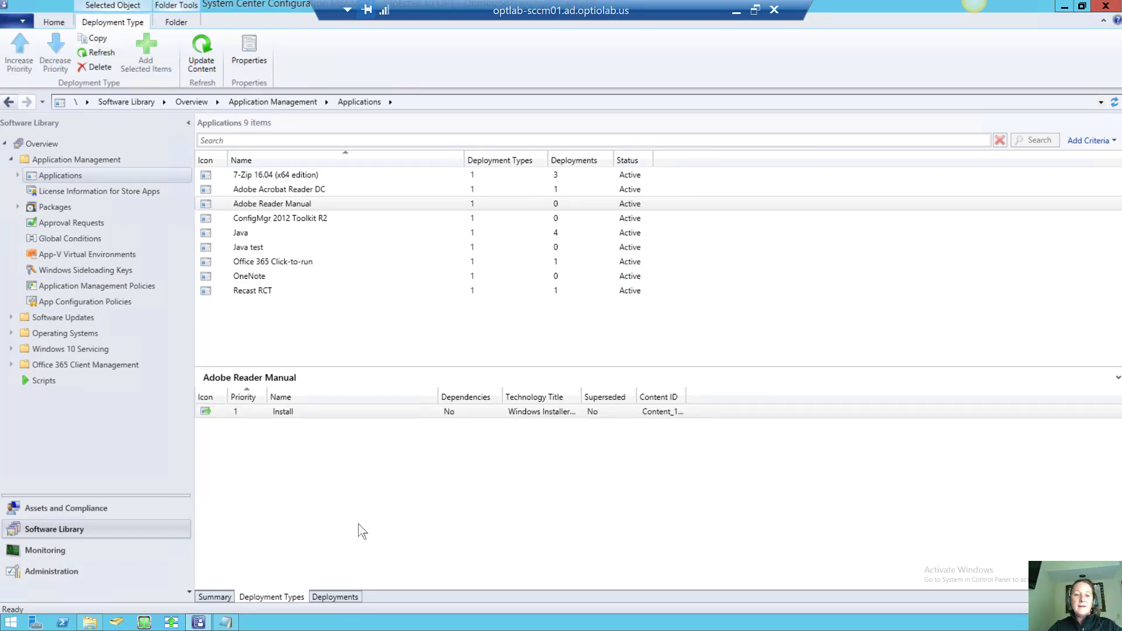
click(21, 624)
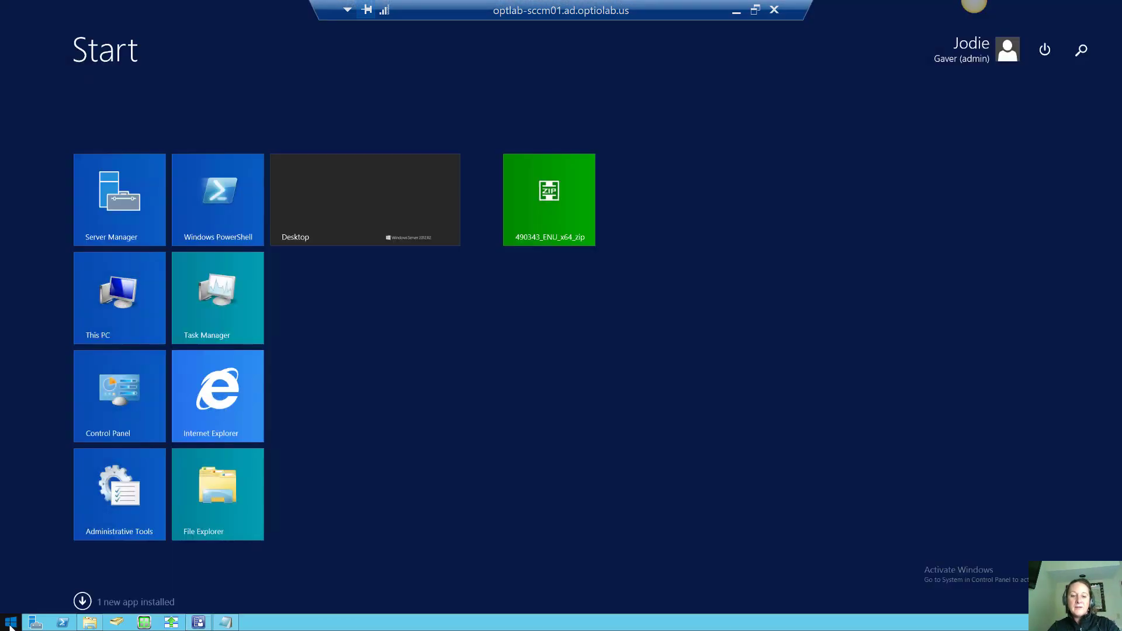
Search the Start screen for 'soft' and launch Software Center
text(software Center)
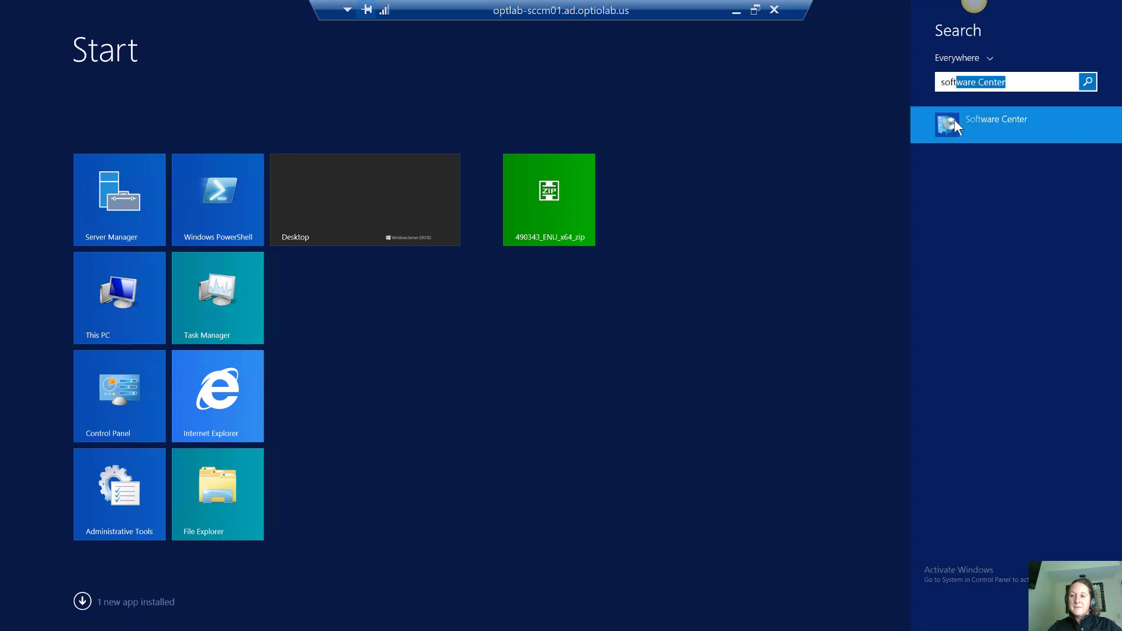
click(955, 120)
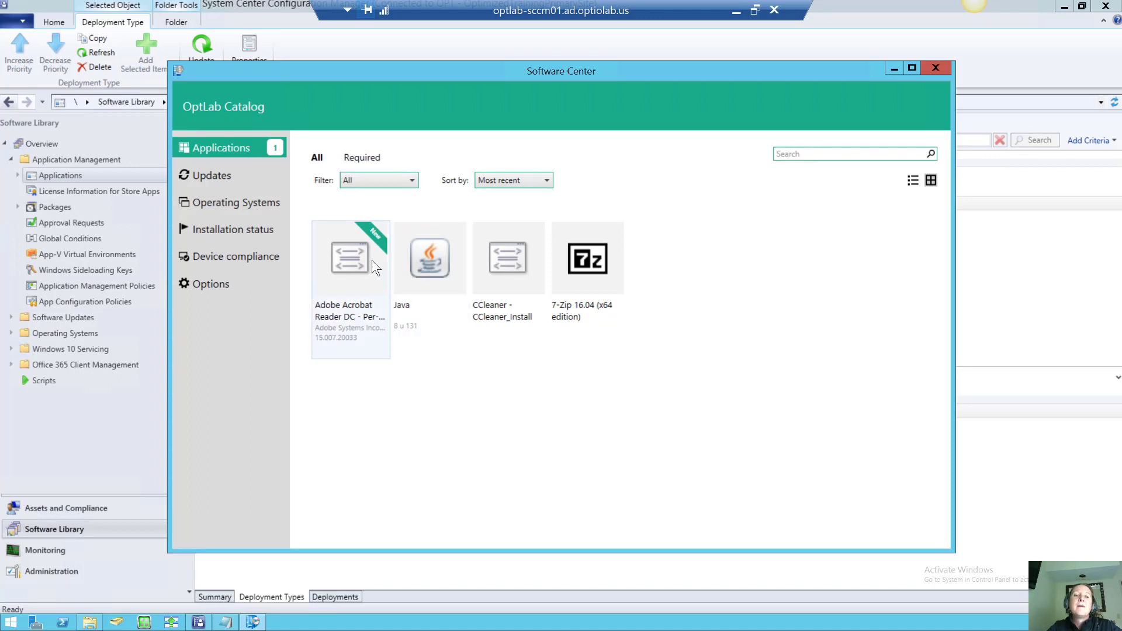
Start installing Adobe Acrobat Reader DC from Software Center, then minimize Software Center
click(351, 260)
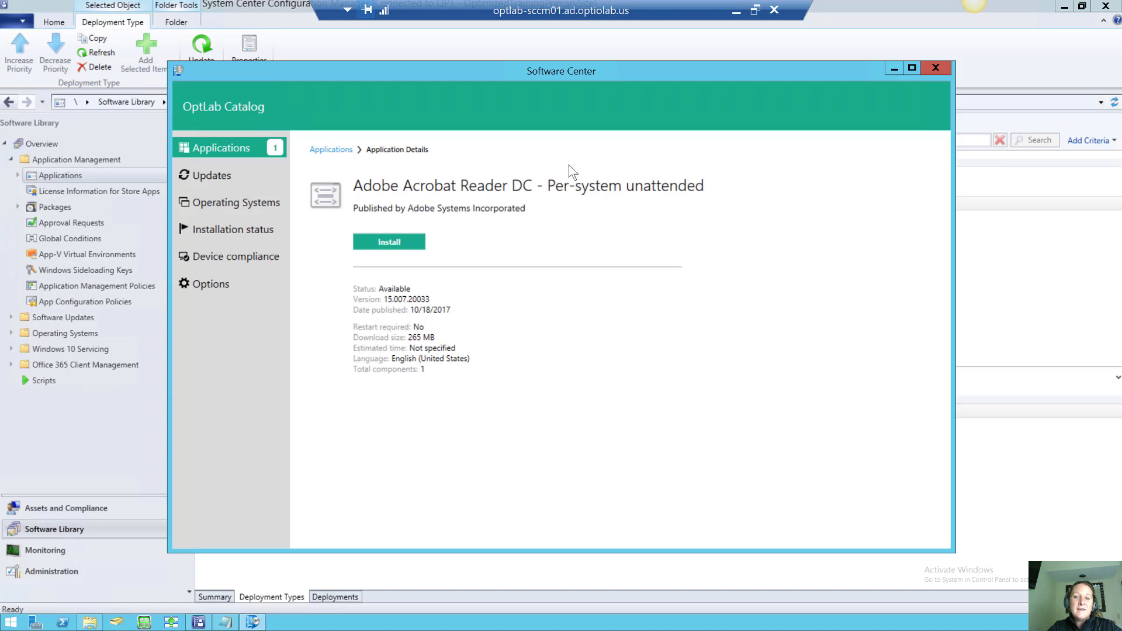
click(397, 238)
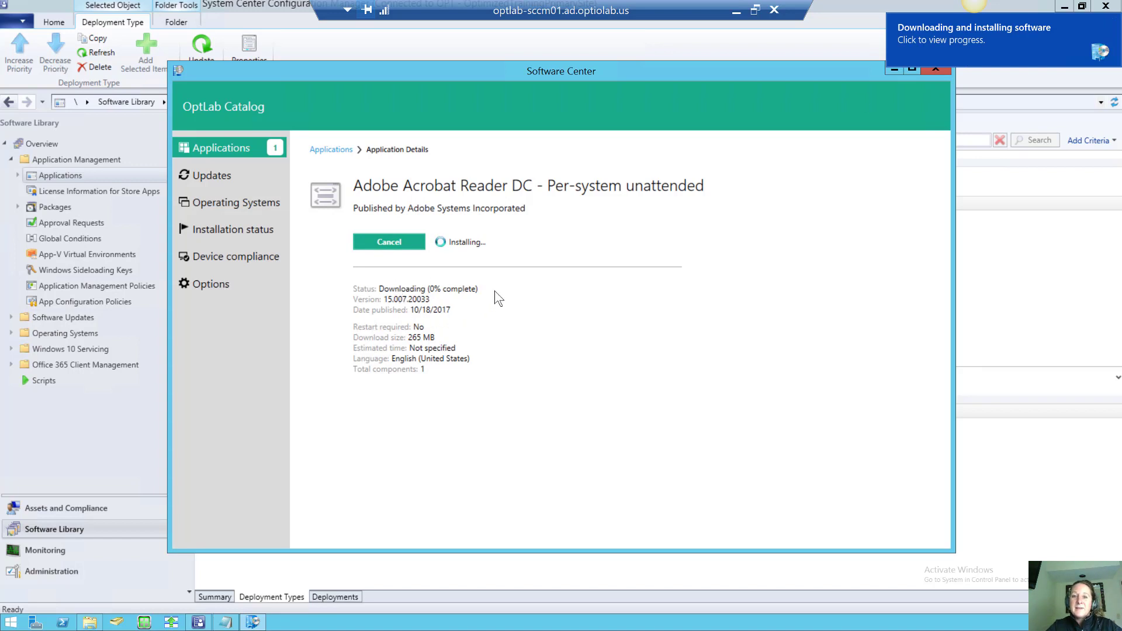
click(888, 69)
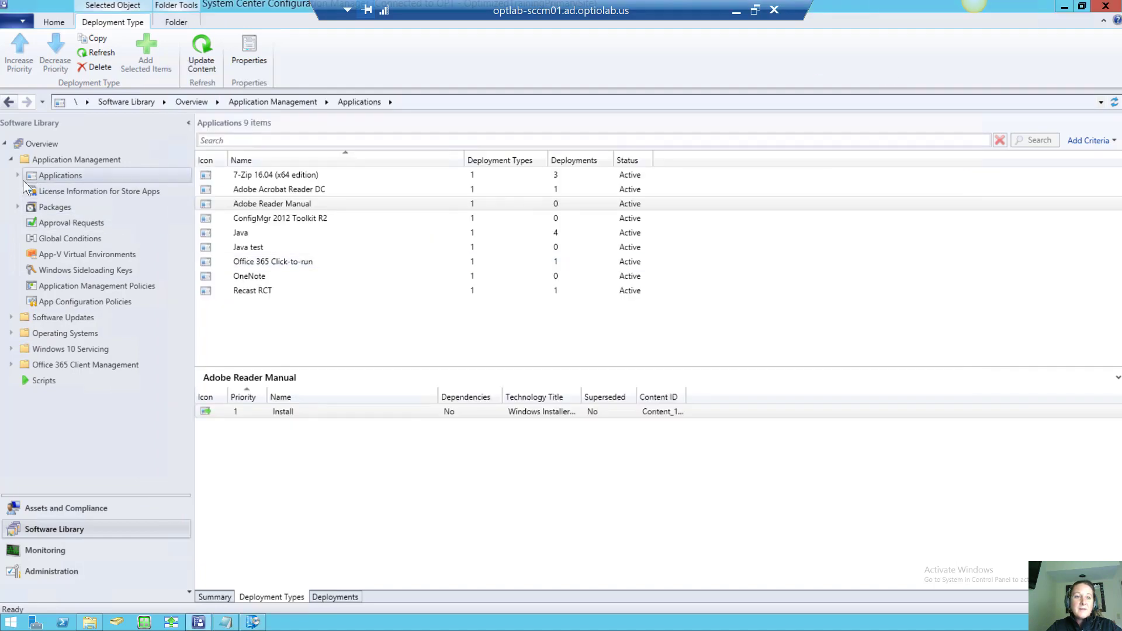
click(18, 207)
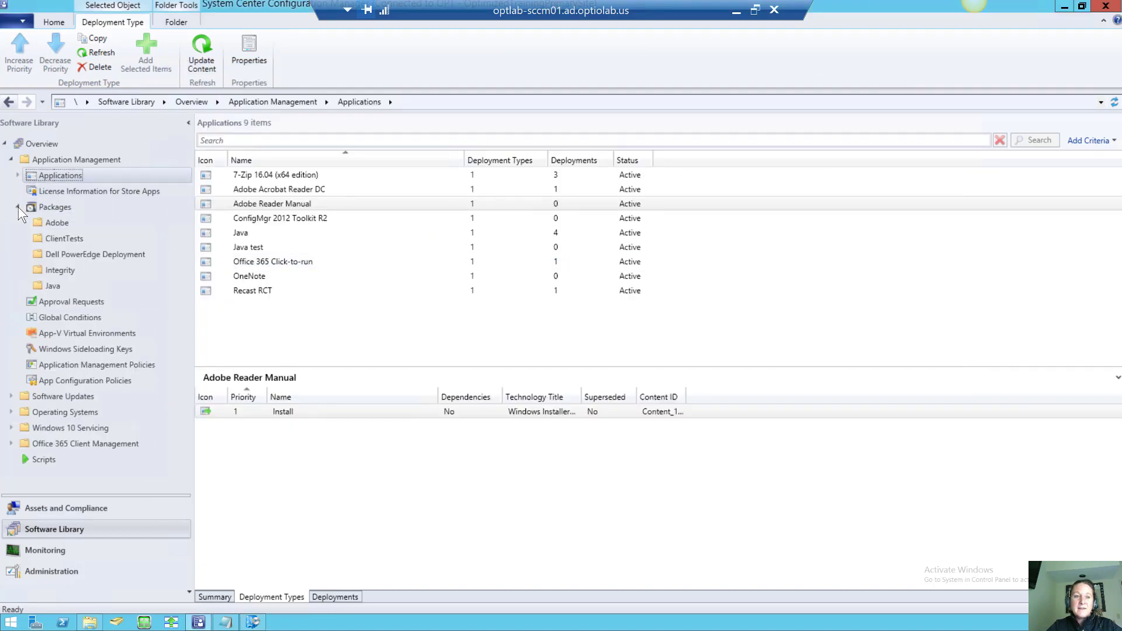
click(57, 207)
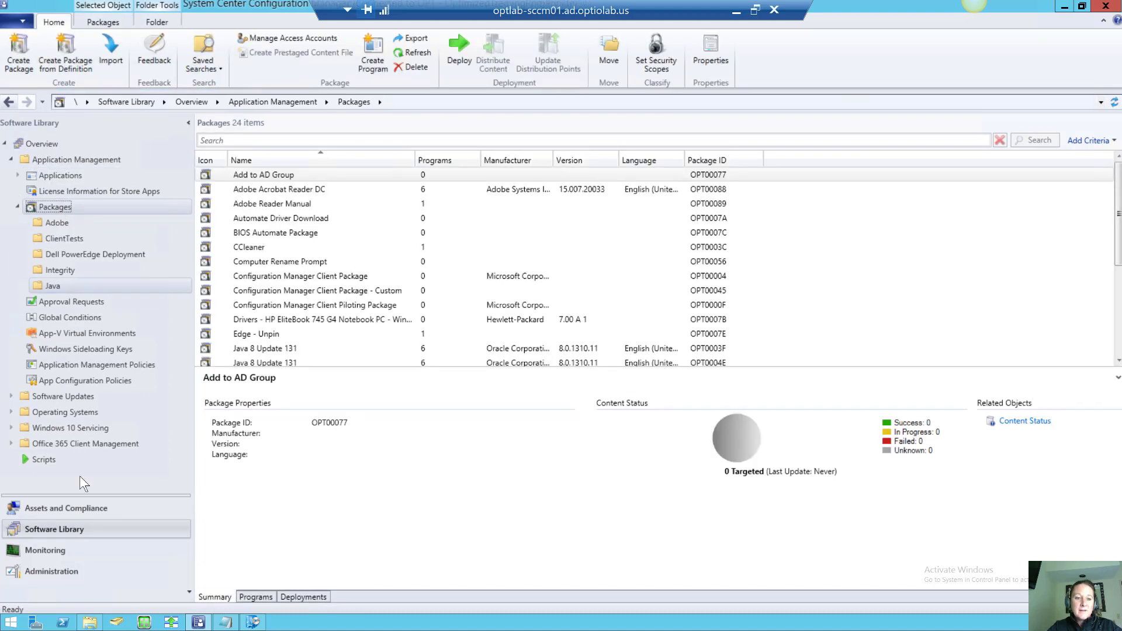
click(88, 623)
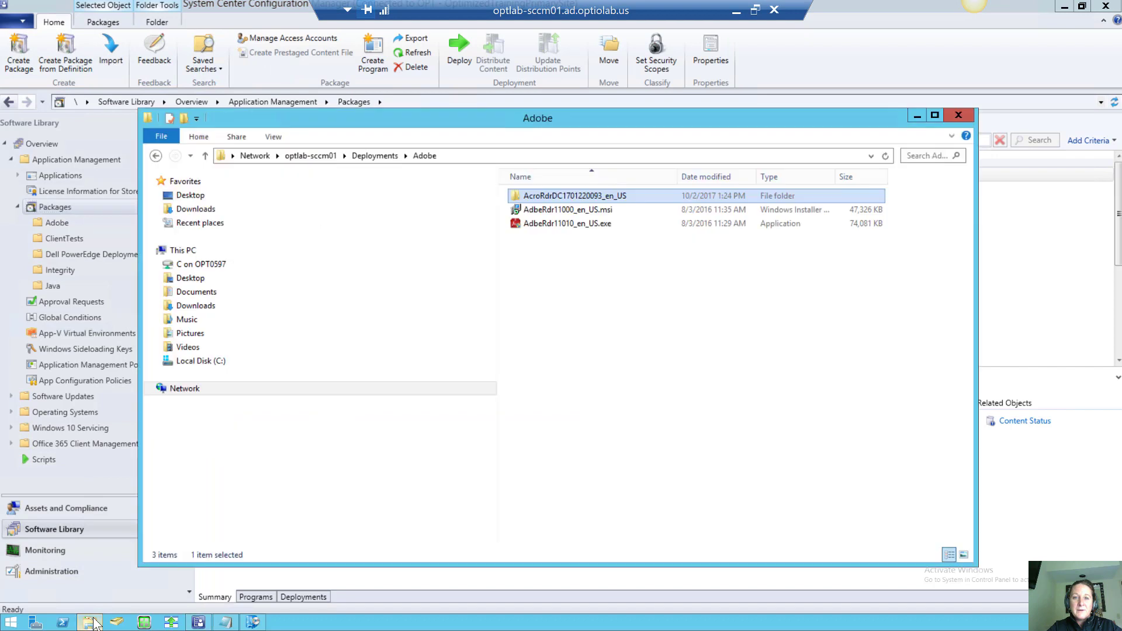
double_click(583, 197)
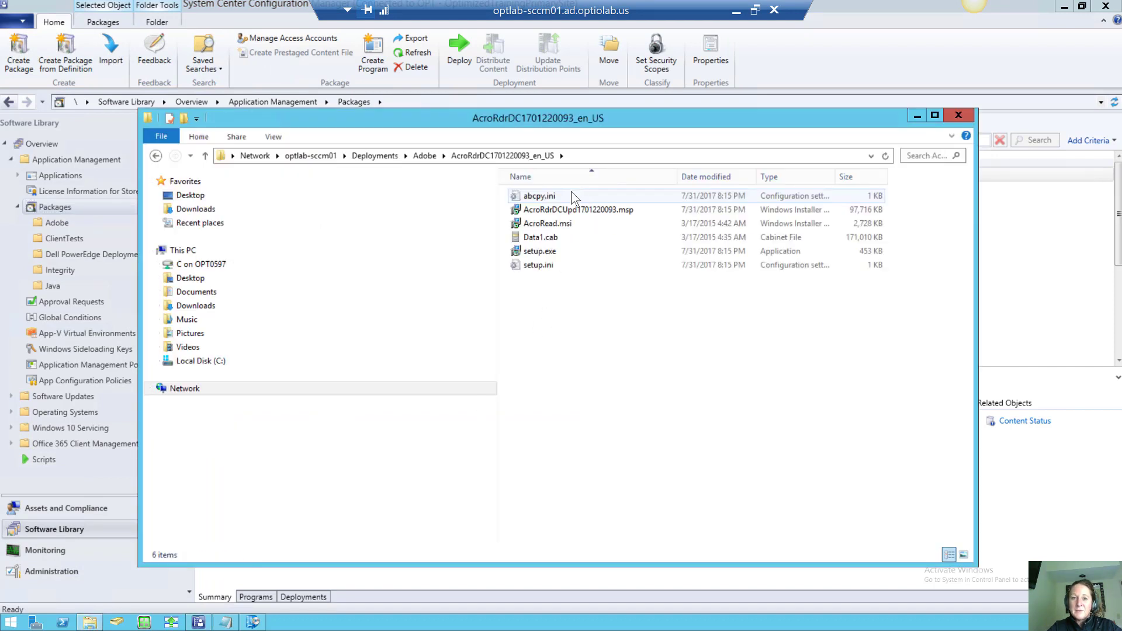
click(423, 156)
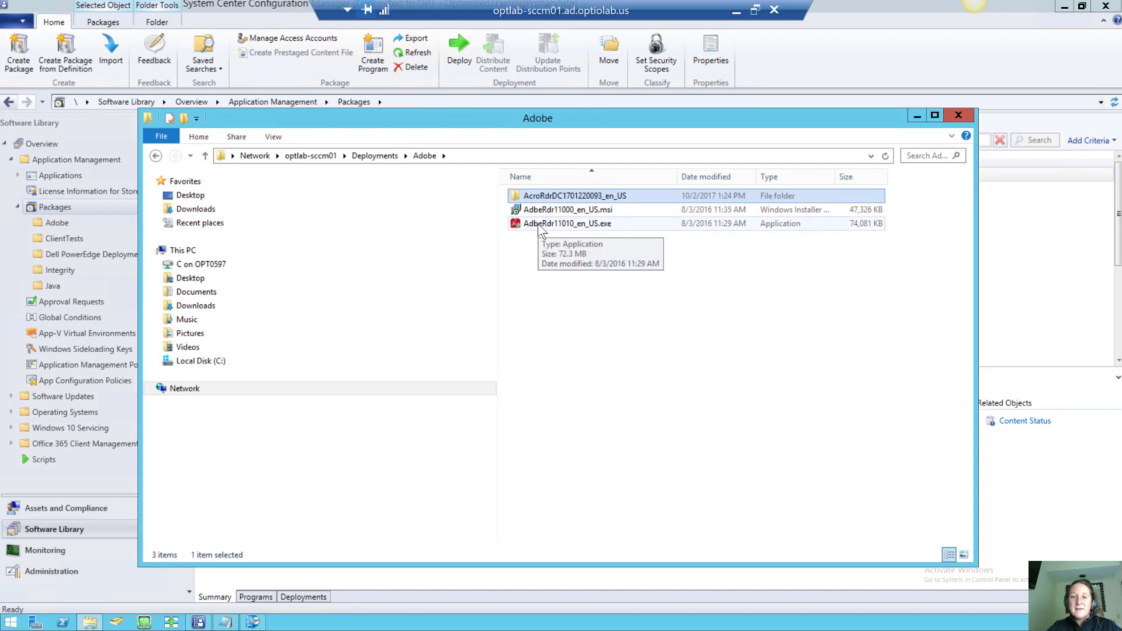
click(536, 198)
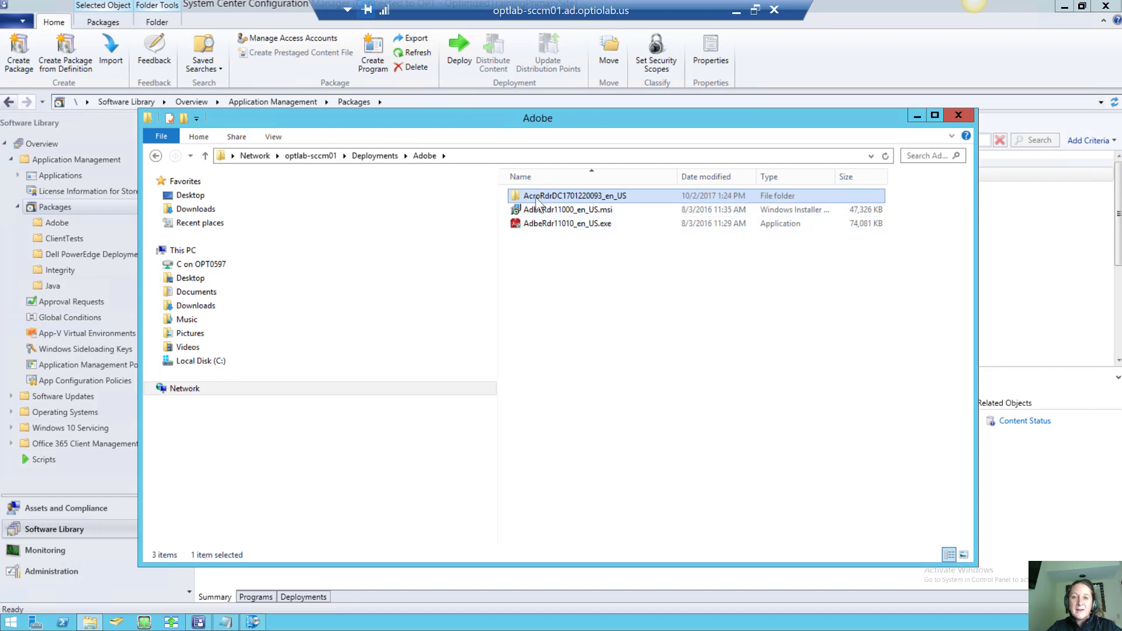
click(516, 199)
double_click(516, 197)
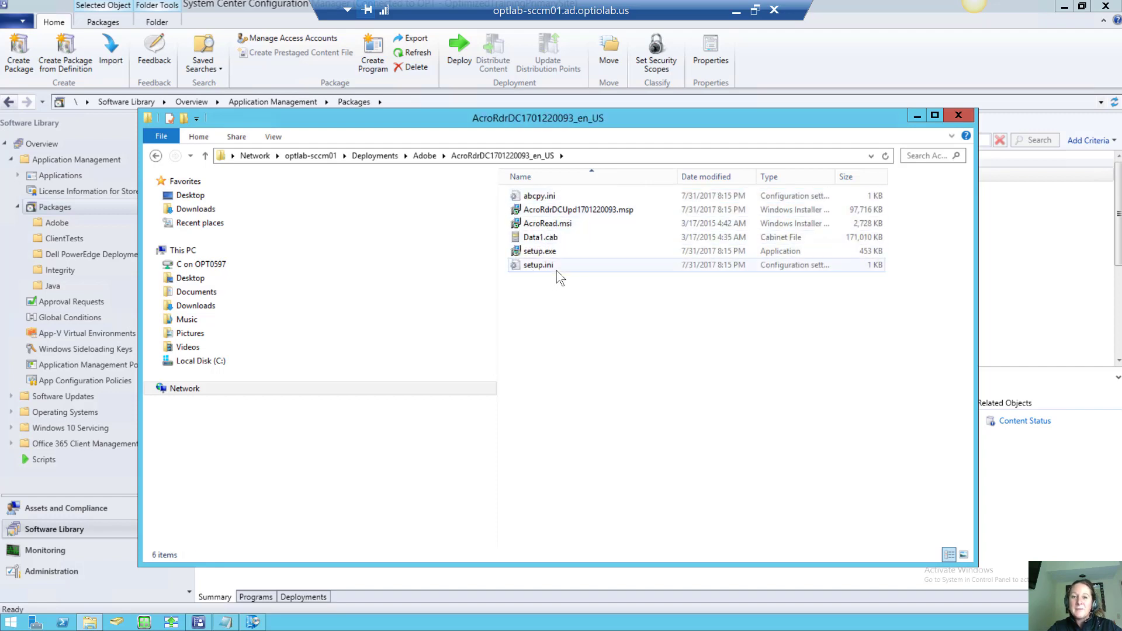
click(918, 116)
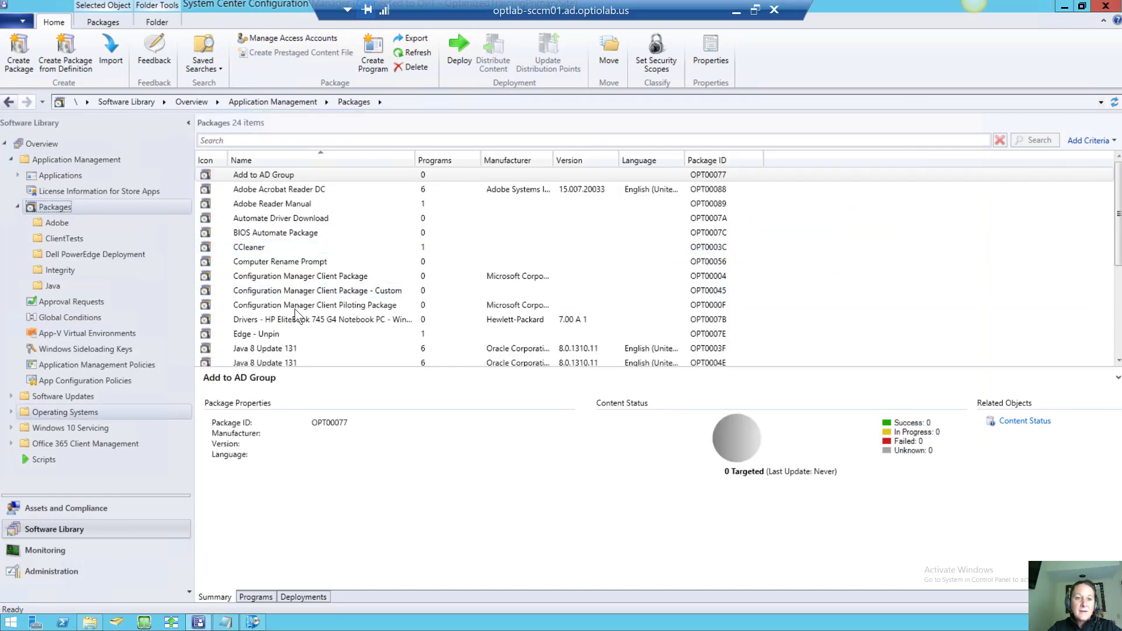
Inspect the Adobe Acrobat Reader DC package, switch to Applications, and bring Software Center forward
click(285, 192)
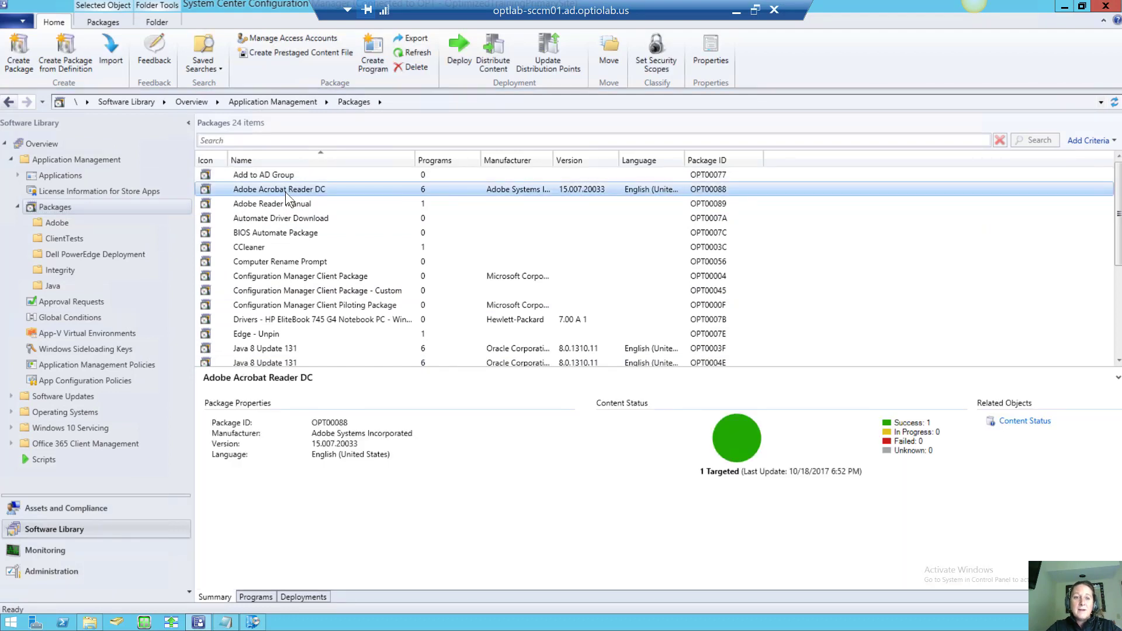
right_click(285, 192)
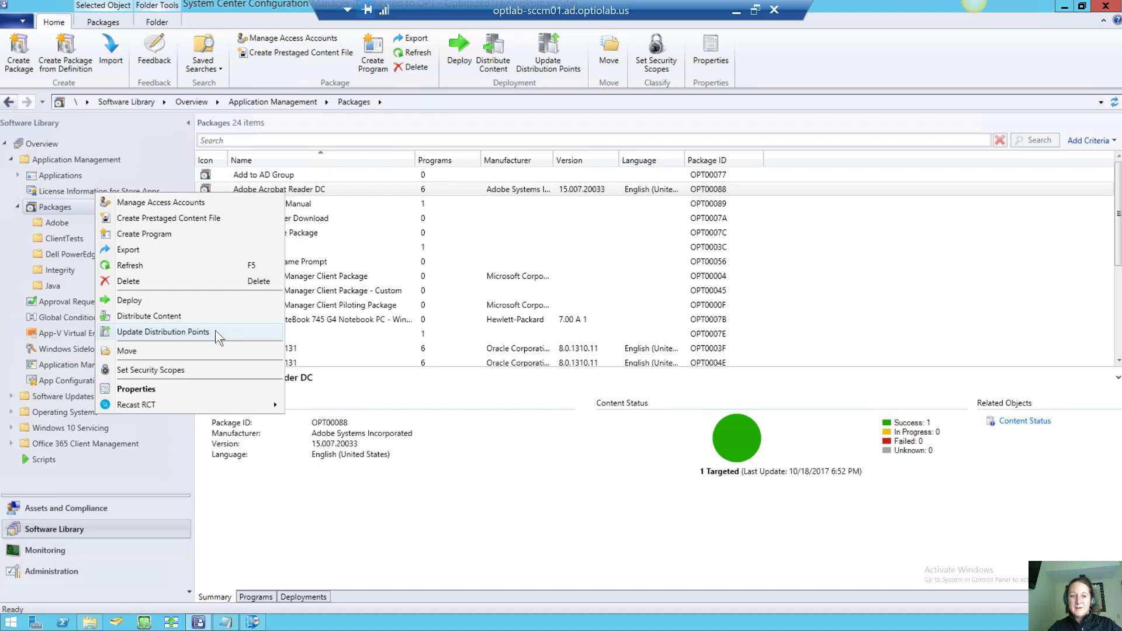
click(65, 178)
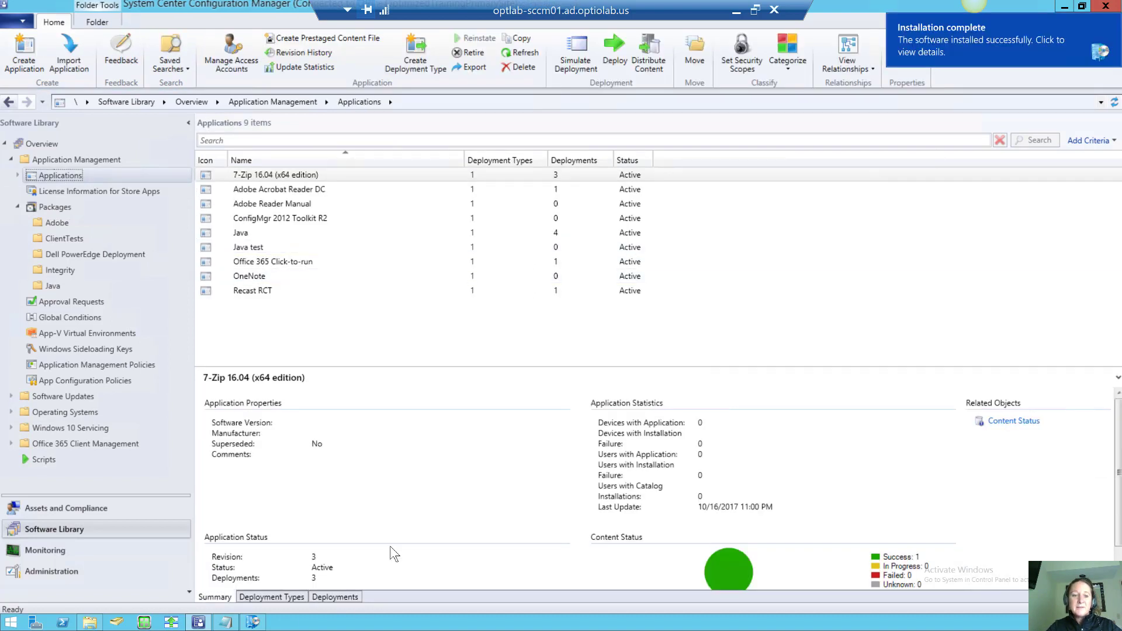
click(252, 623)
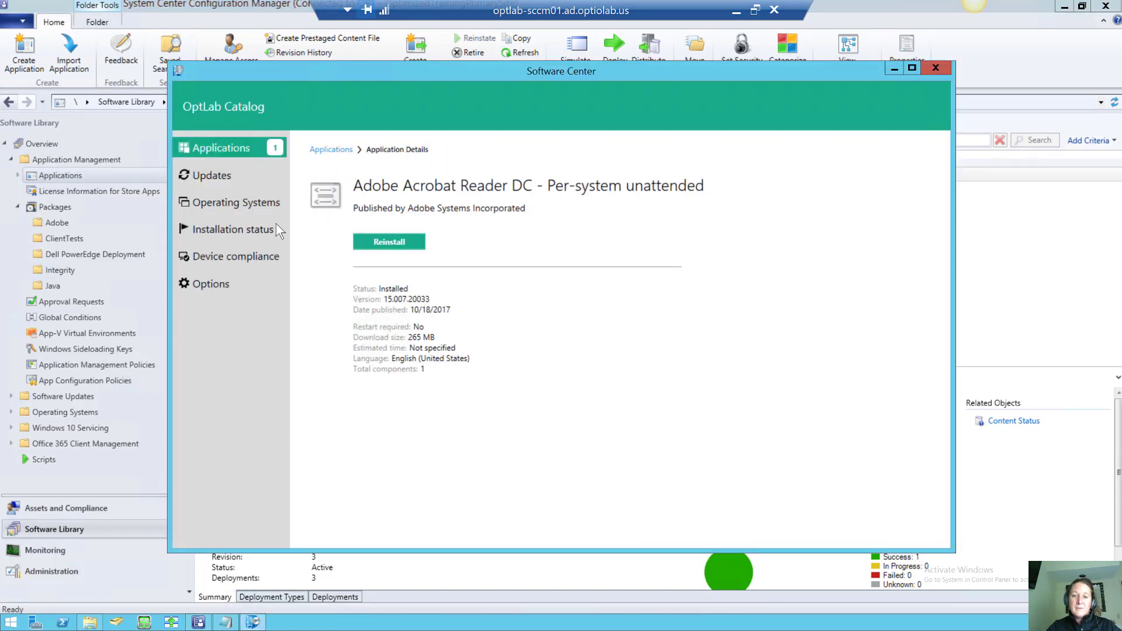
Launch the newly installed Acrobat Reader DC from the Start screen and decline its license agreement
click(232, 206)
click(219, 143)
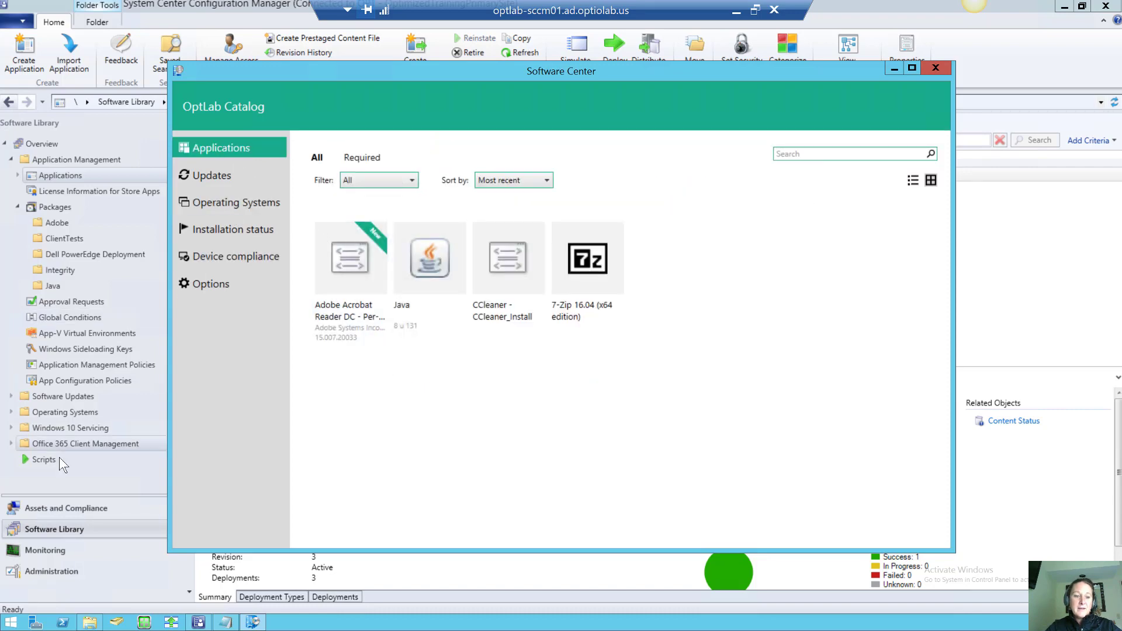
click(12, 627)
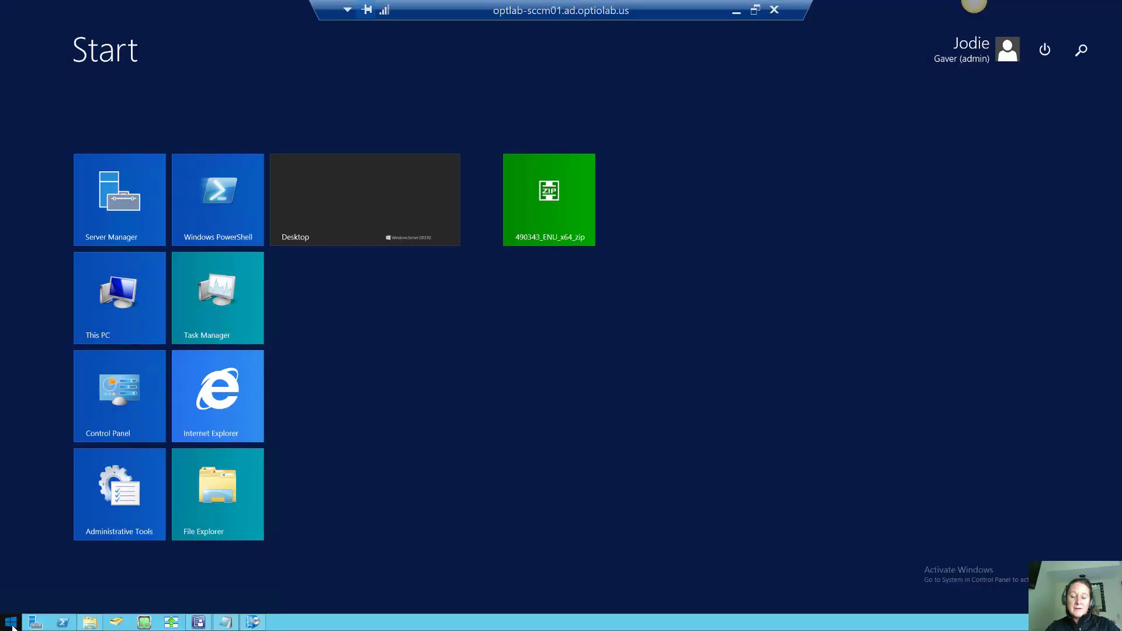
text(sof)
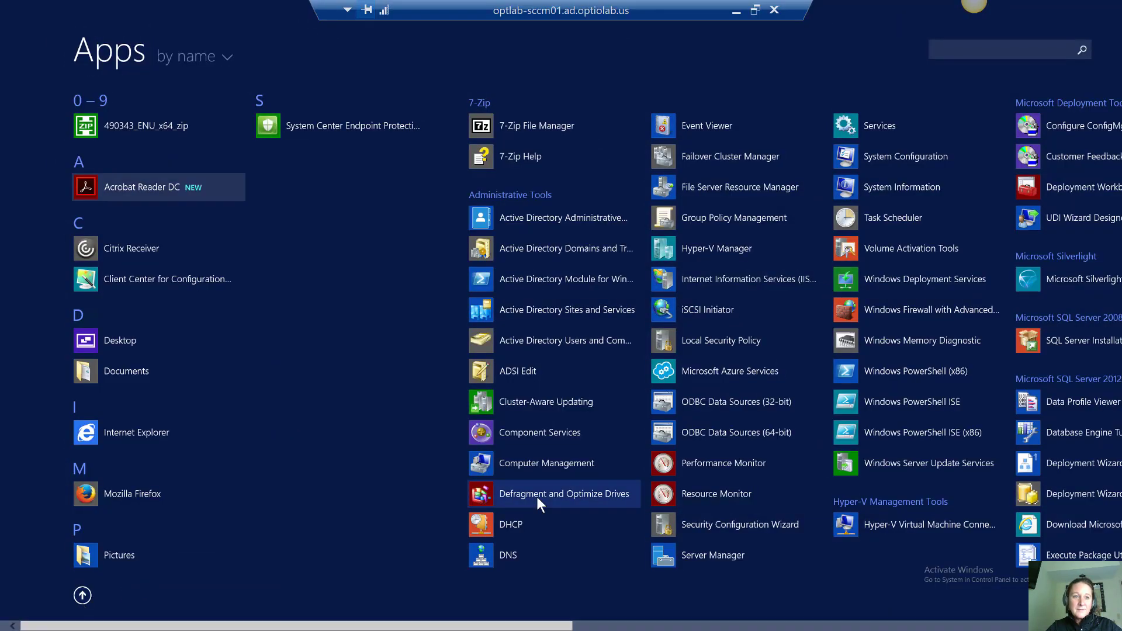
click(156, 190)
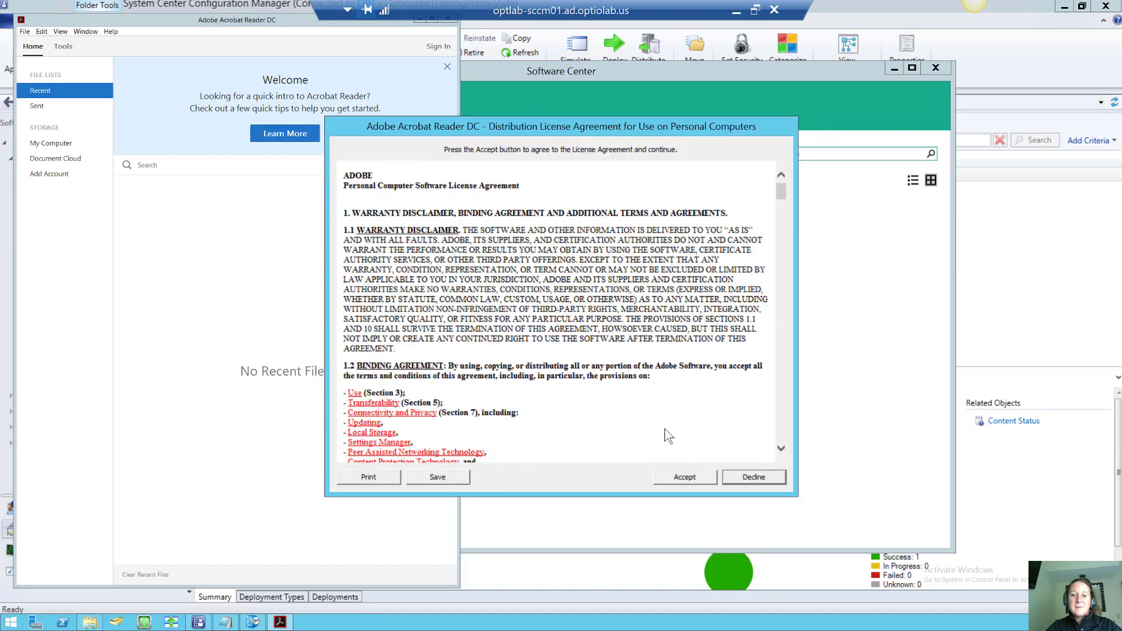
click(754, 476)
click(582, 357)
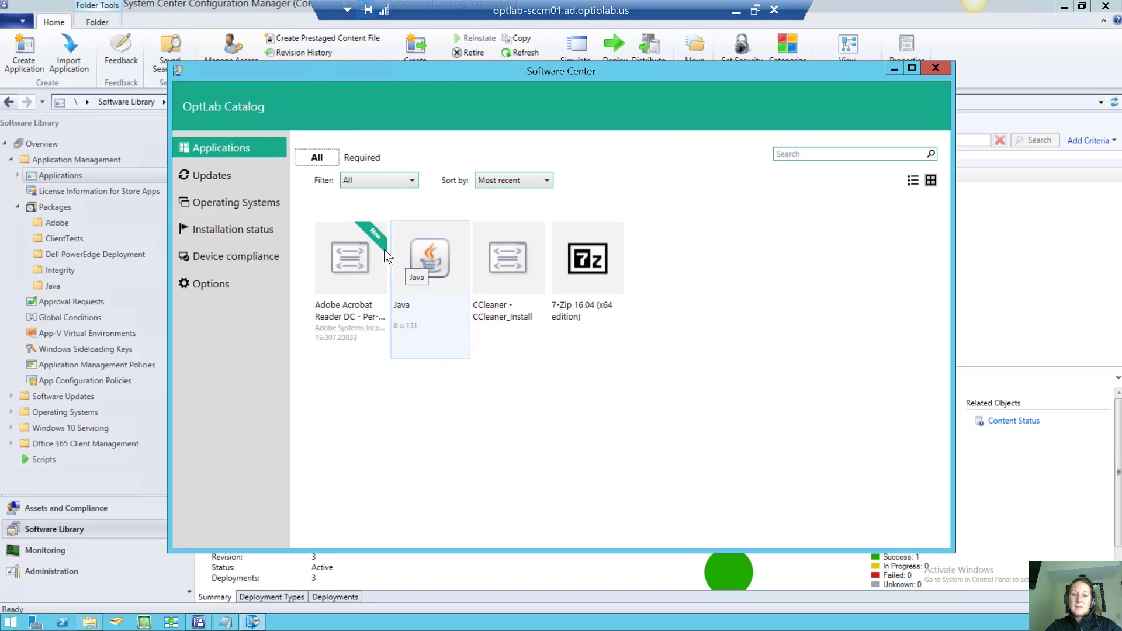
Review Acrobat Reader DC details, Updates, Operating Systems and Installation status, then close Software Center
click(353, 257)
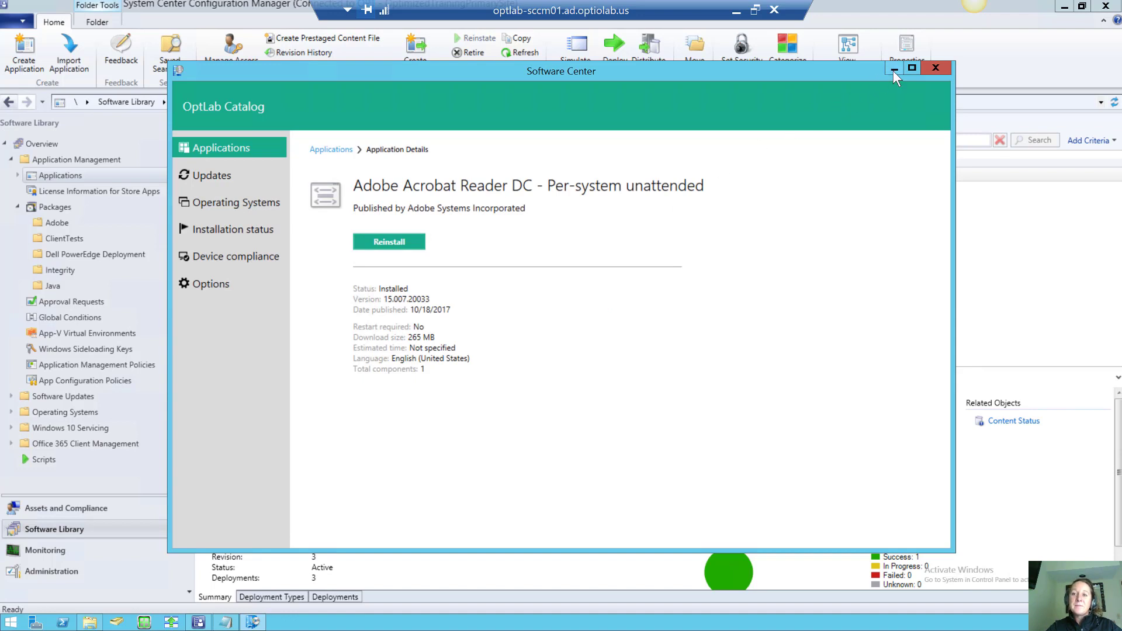
click(208, 174)
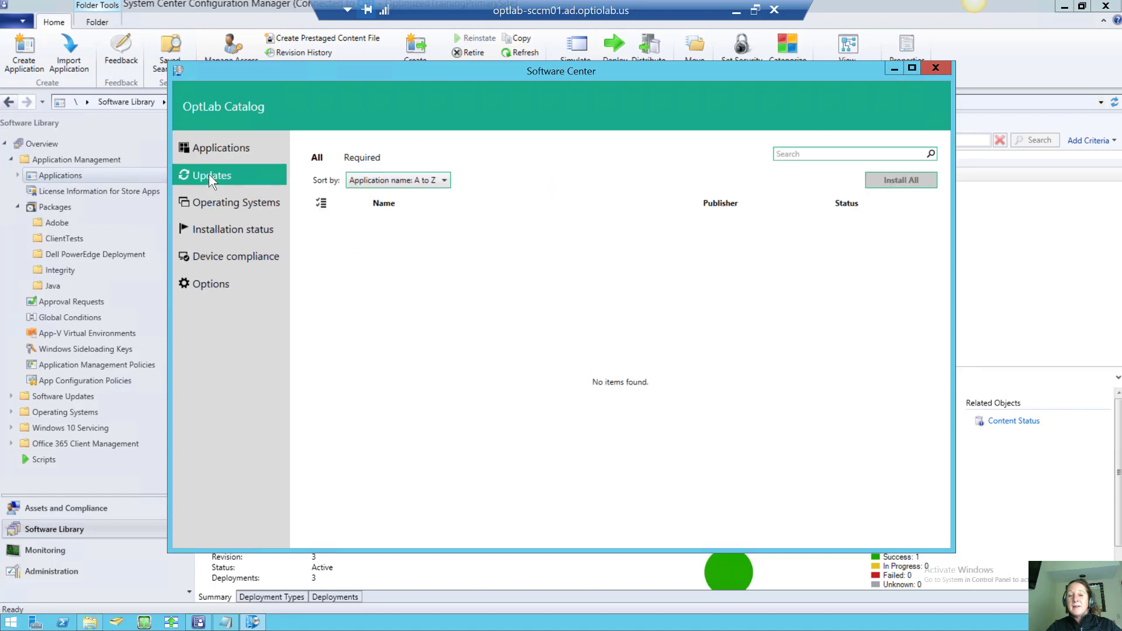
click(221, 202)
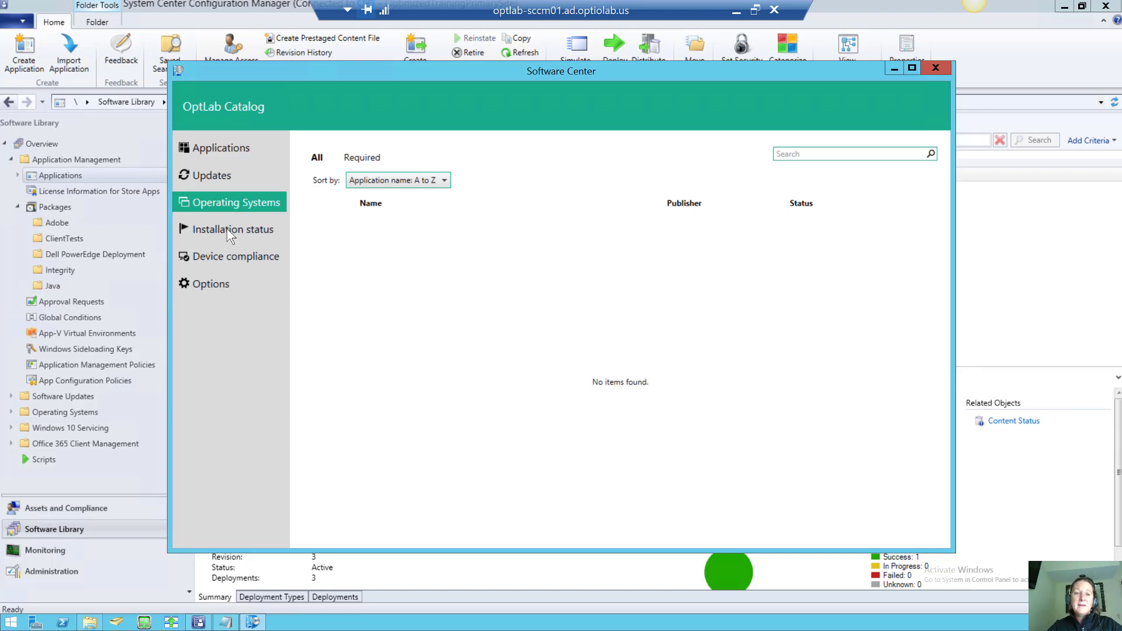
click(227, 229)
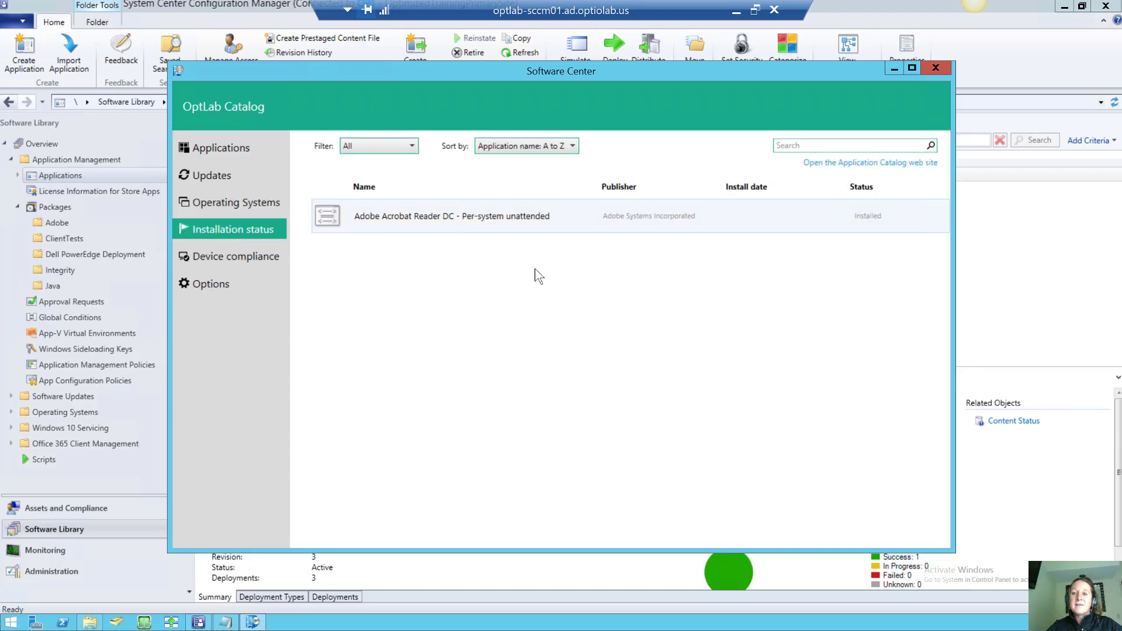
click(934, 67)
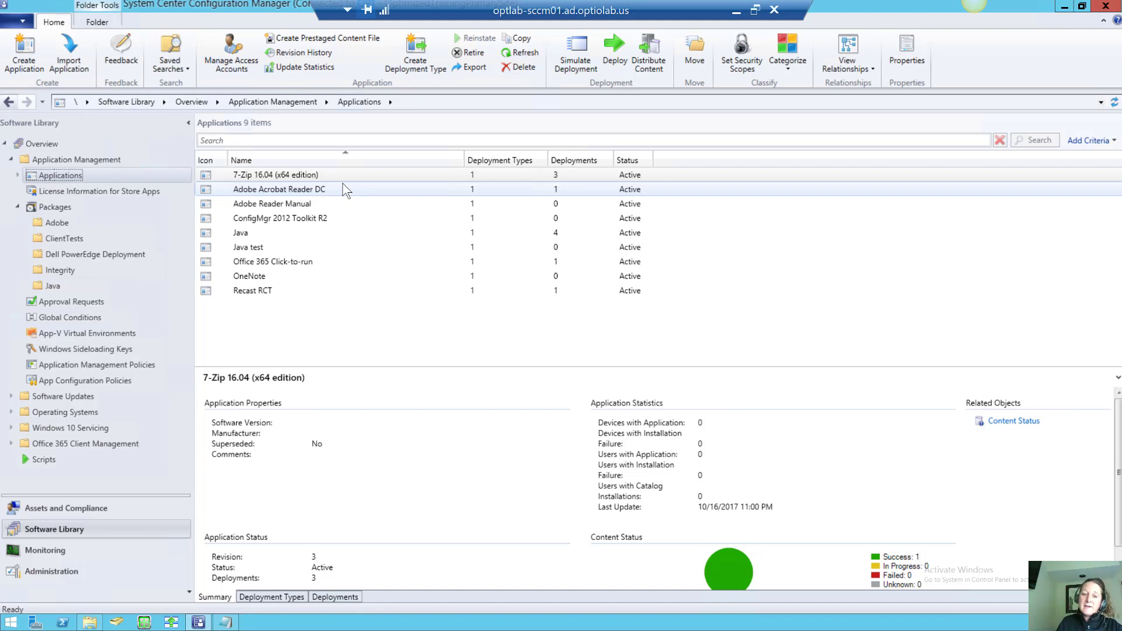
click(5, 622)
Launch Notepad via a 'note' search and paste the \\optlab-sccm01\Deployments\Adobe share path
text(notepad)
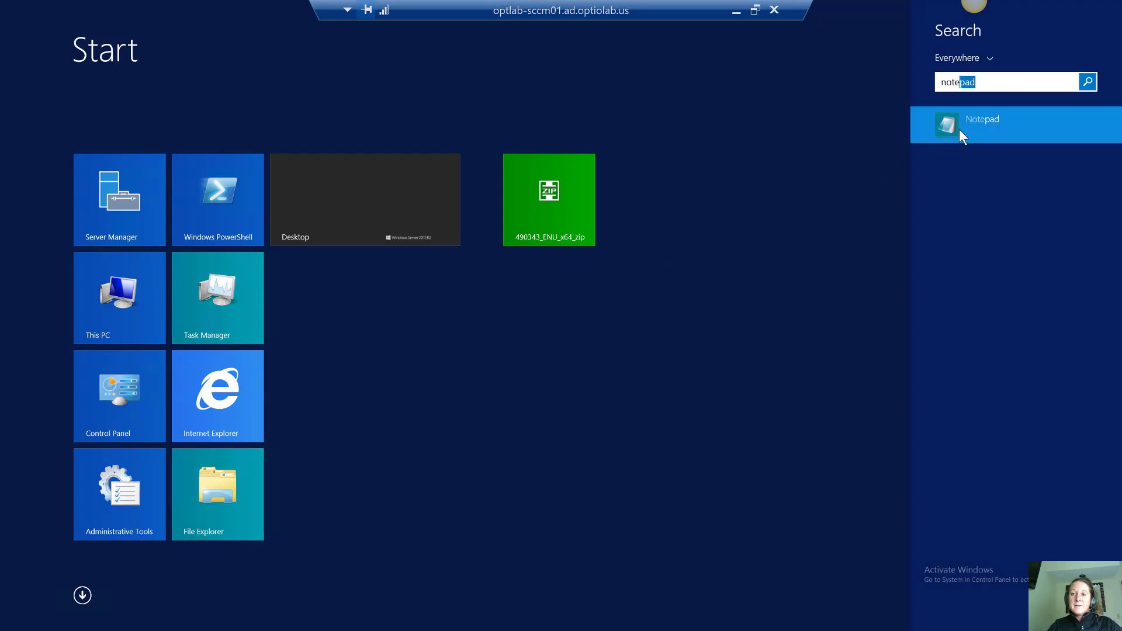
click(959, 130)
text(\\optlab-sccm01\Deployments\Adobe)
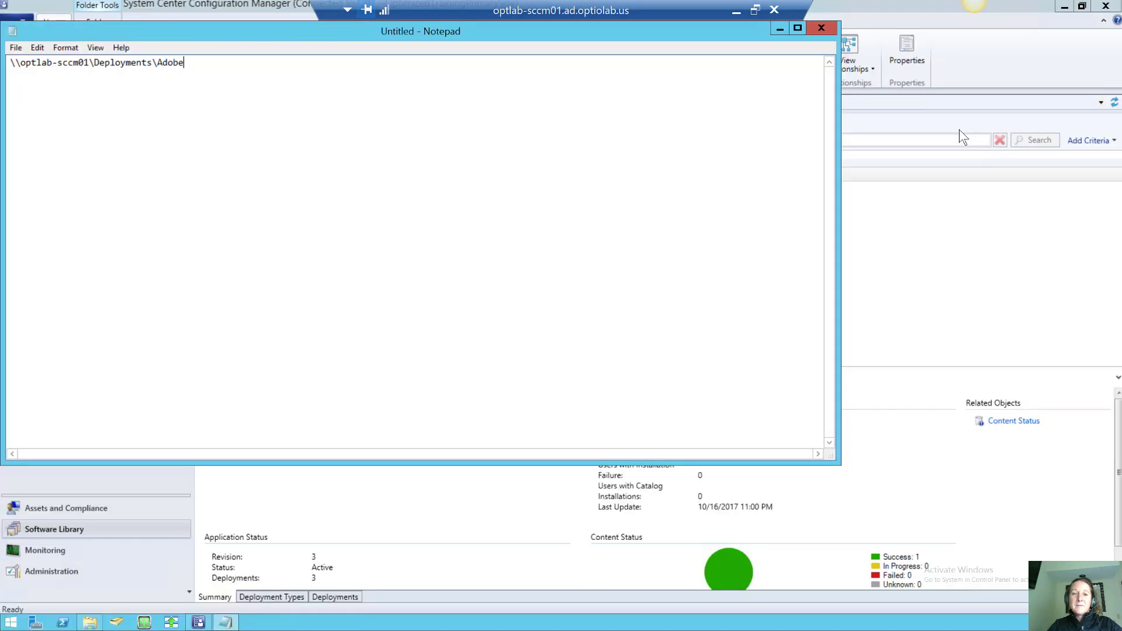
Add the contact e-mail address and a website address on new lines below the path
key(Return)
key(Return)
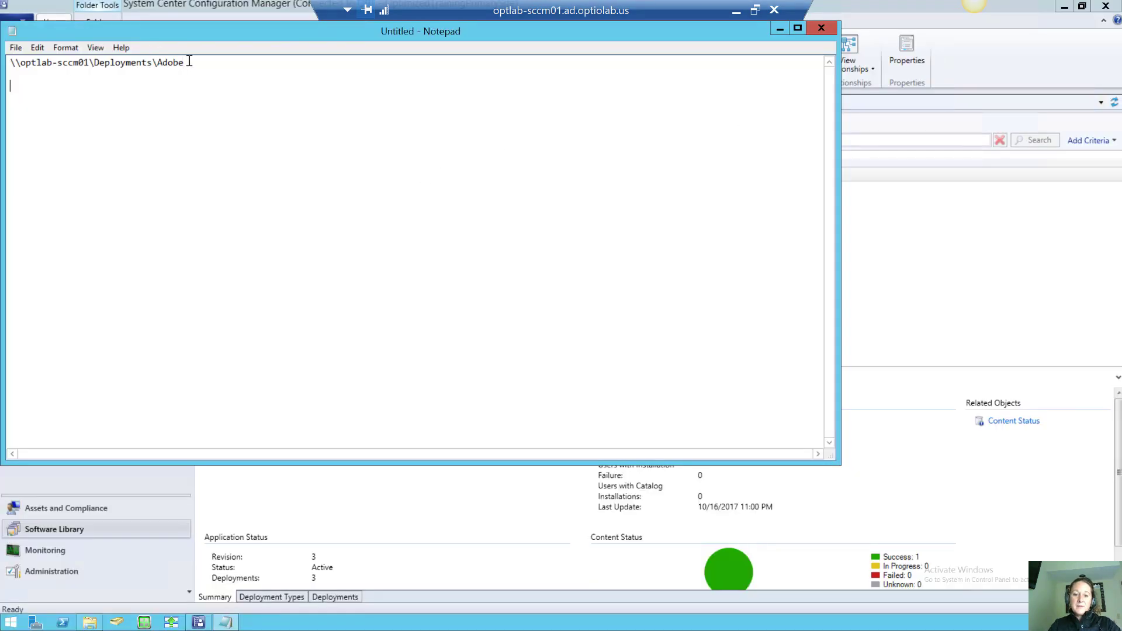
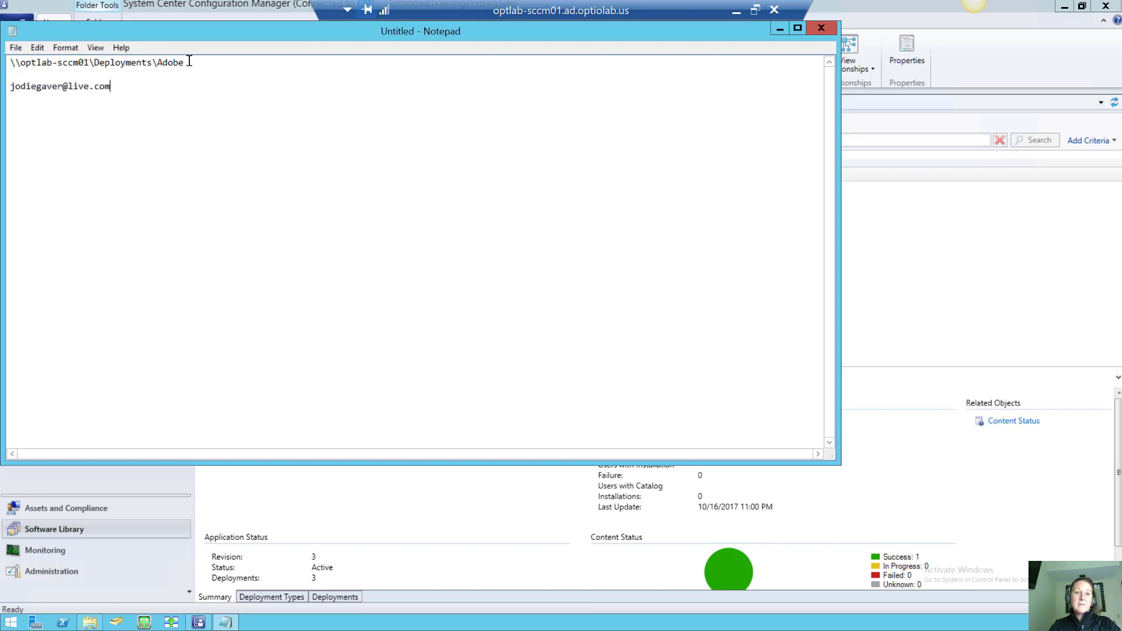
key(Return)
key(Return)
text(ww)
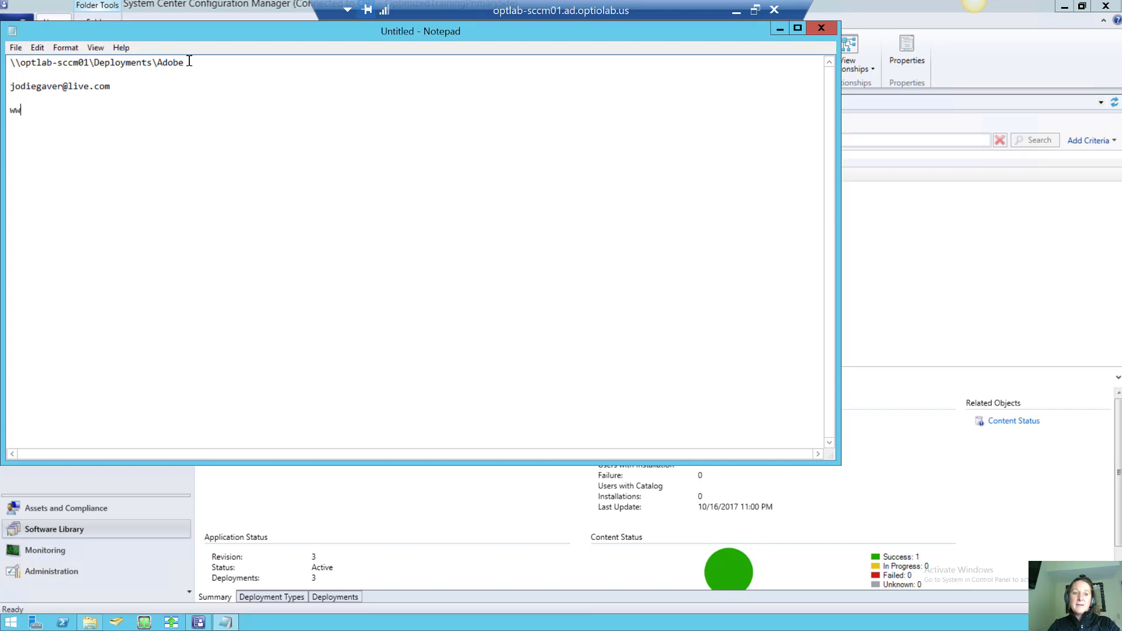
text(w.the)
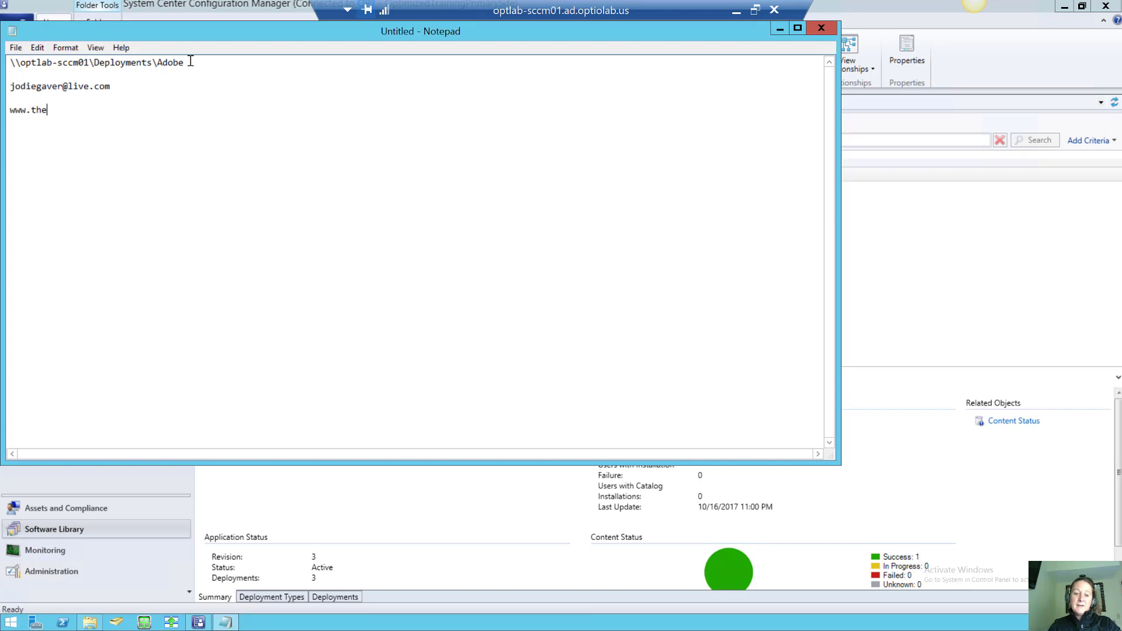
text(jodie.net)
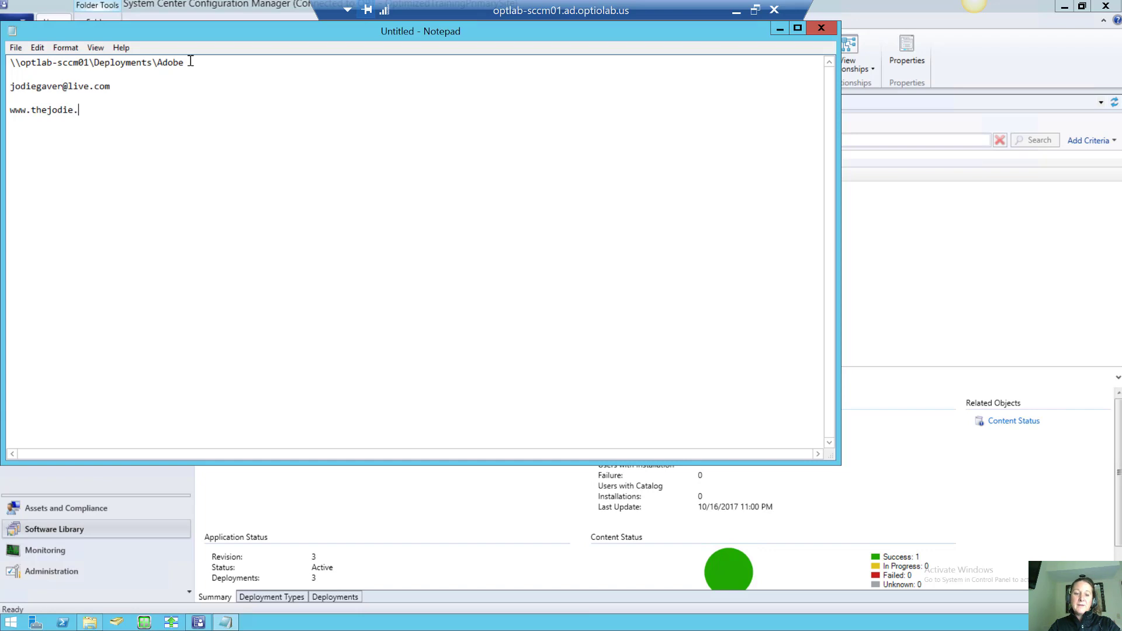